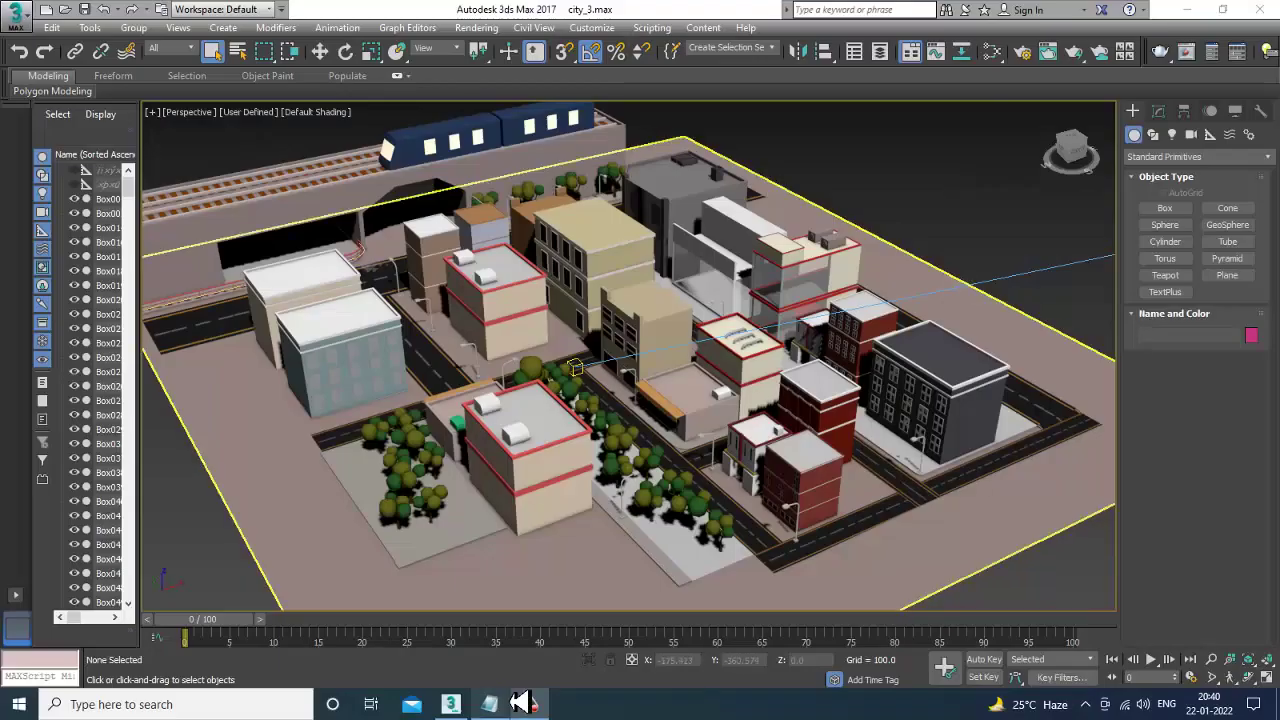
- Bring the Notepad tutorial notes forward and place the cursor to add 'Set up some Lights'
left_click(505, 716)
left_click_drag(457, 206, 60, 88)
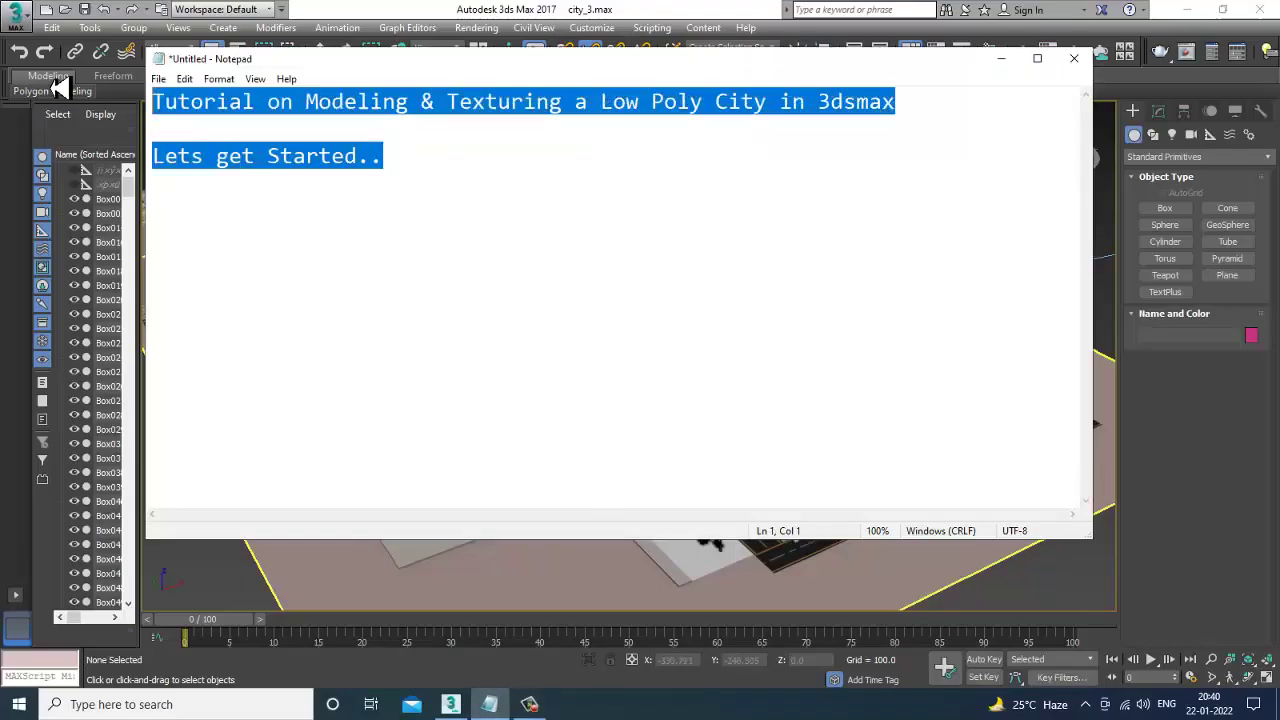
left_click(436, 163)
type("Set up some Lights")
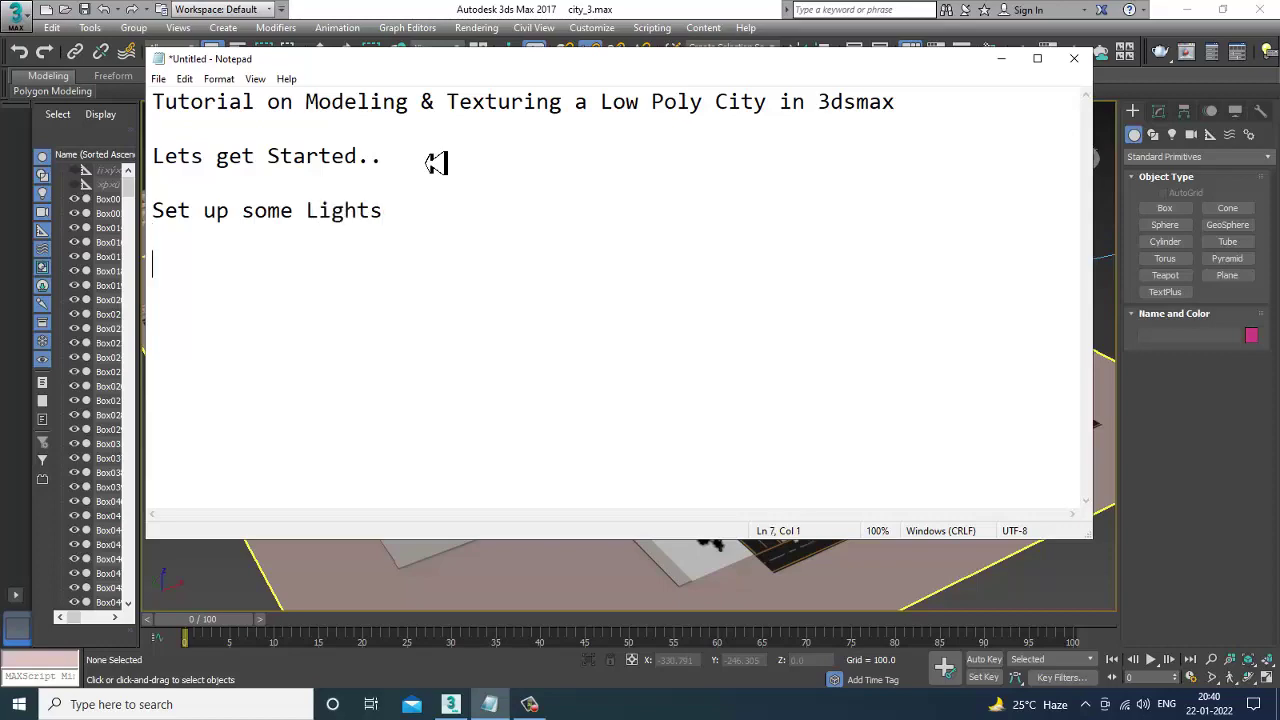
left_click(1001, 58)
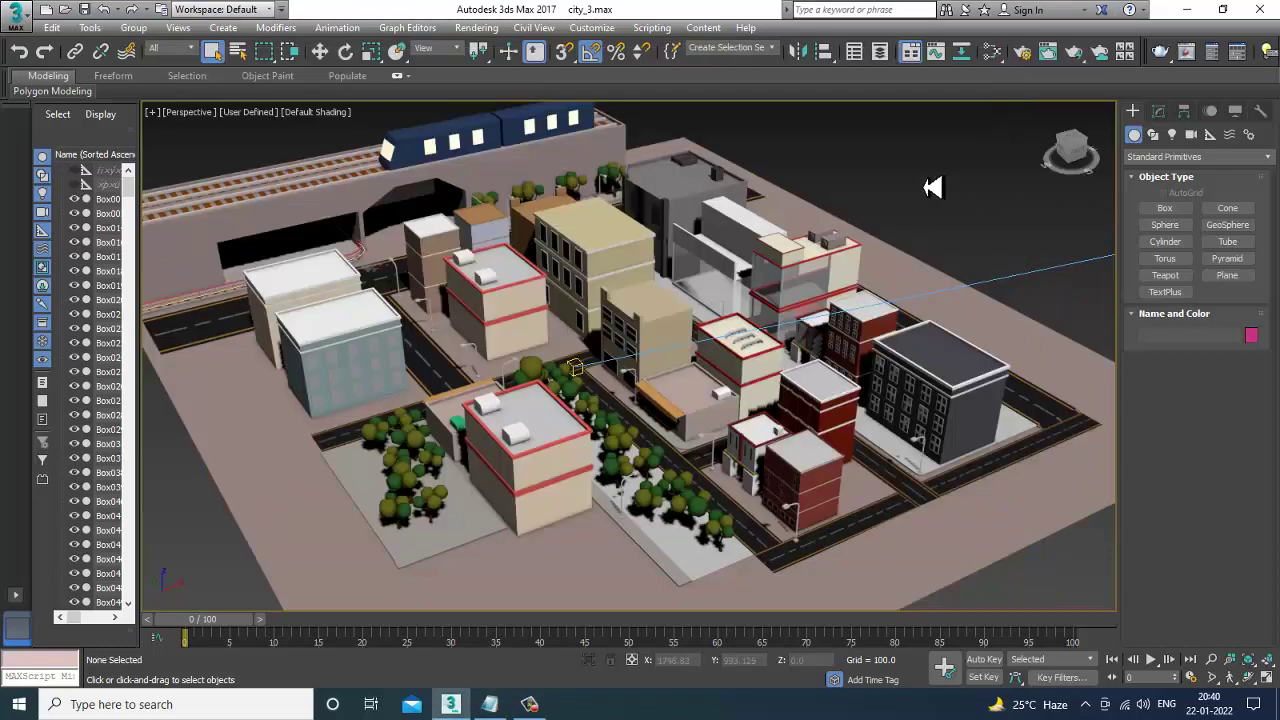
scroll(843, 366, "down", 5)
scroll(800, 360, "up", 3)
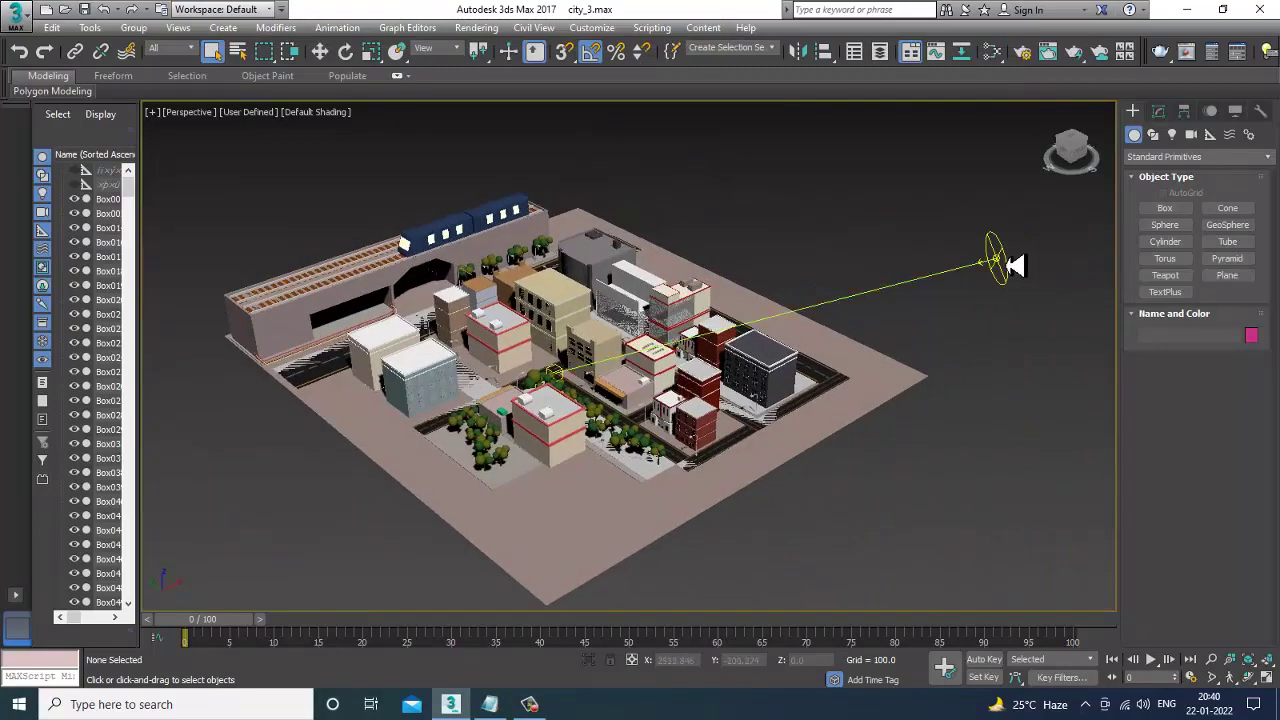
left_click(1000, 265)
scroll(950, 328, "up", 6)
scroll(950, 328, "down", 8)
scroll(791, 340, "down", 2)
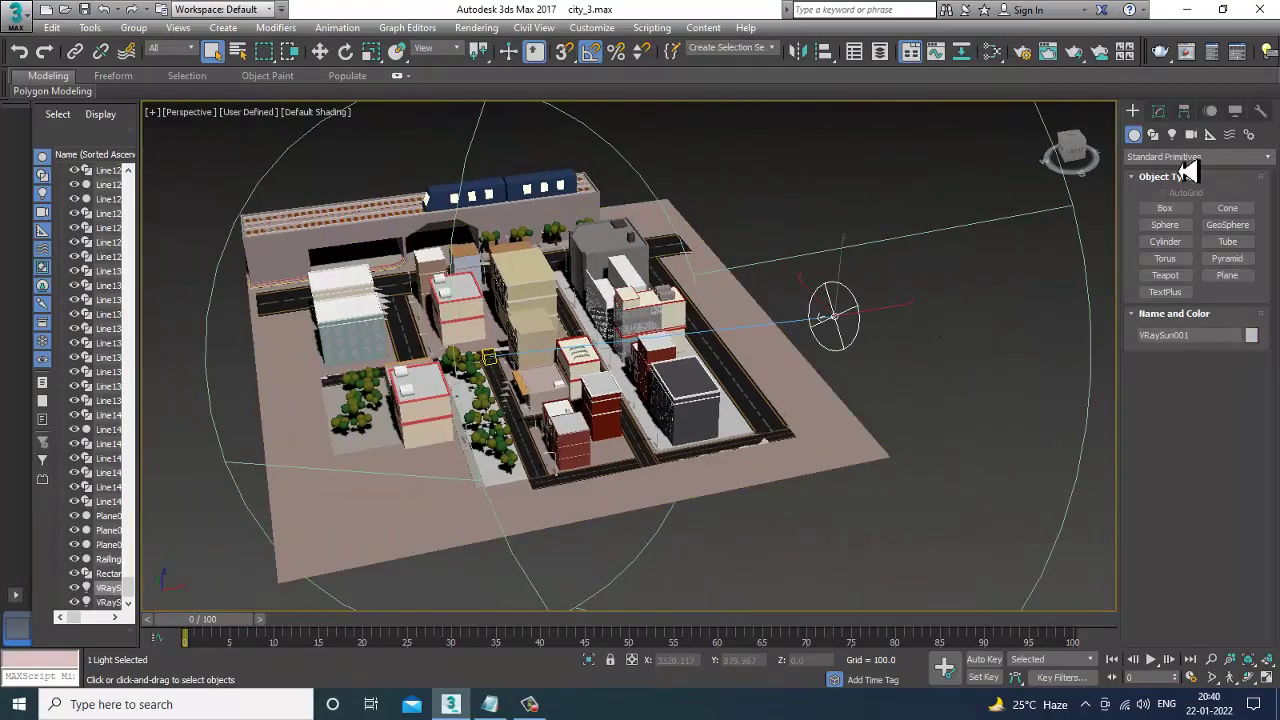
left_click(1160, 111)
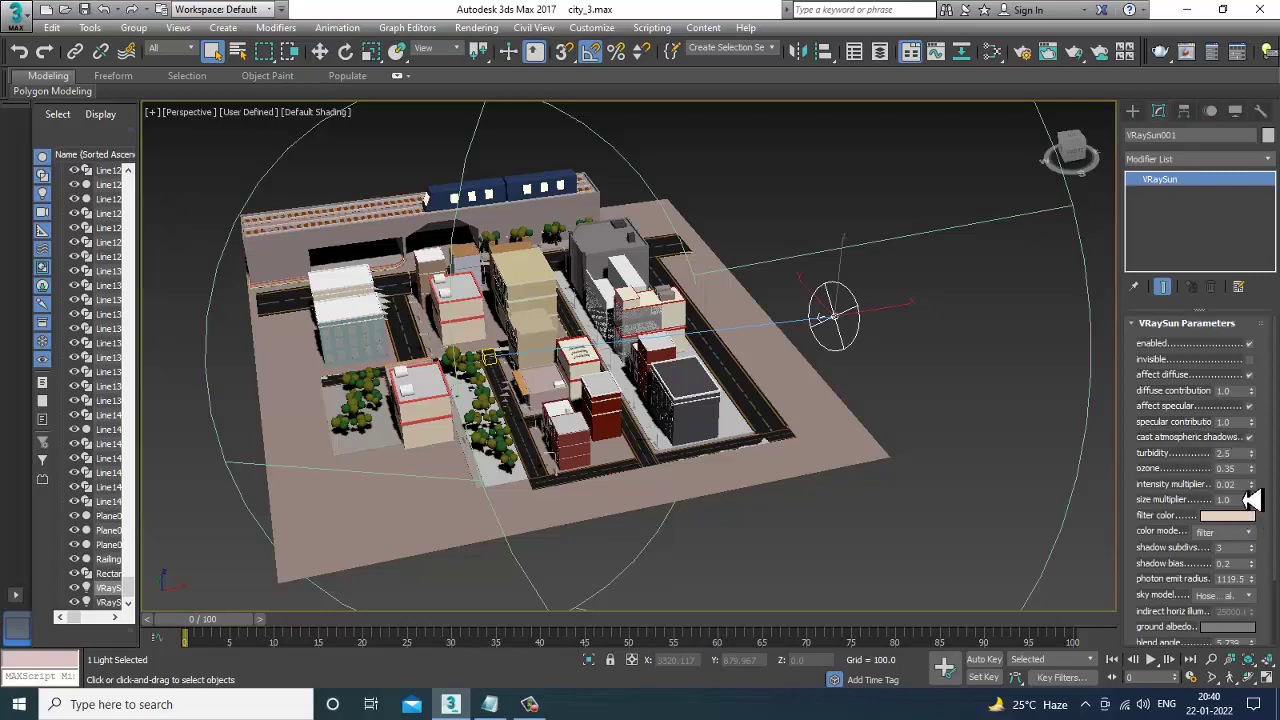
scroll(880, 403, "up", 3)
scroll(760, 380, "up", 4)
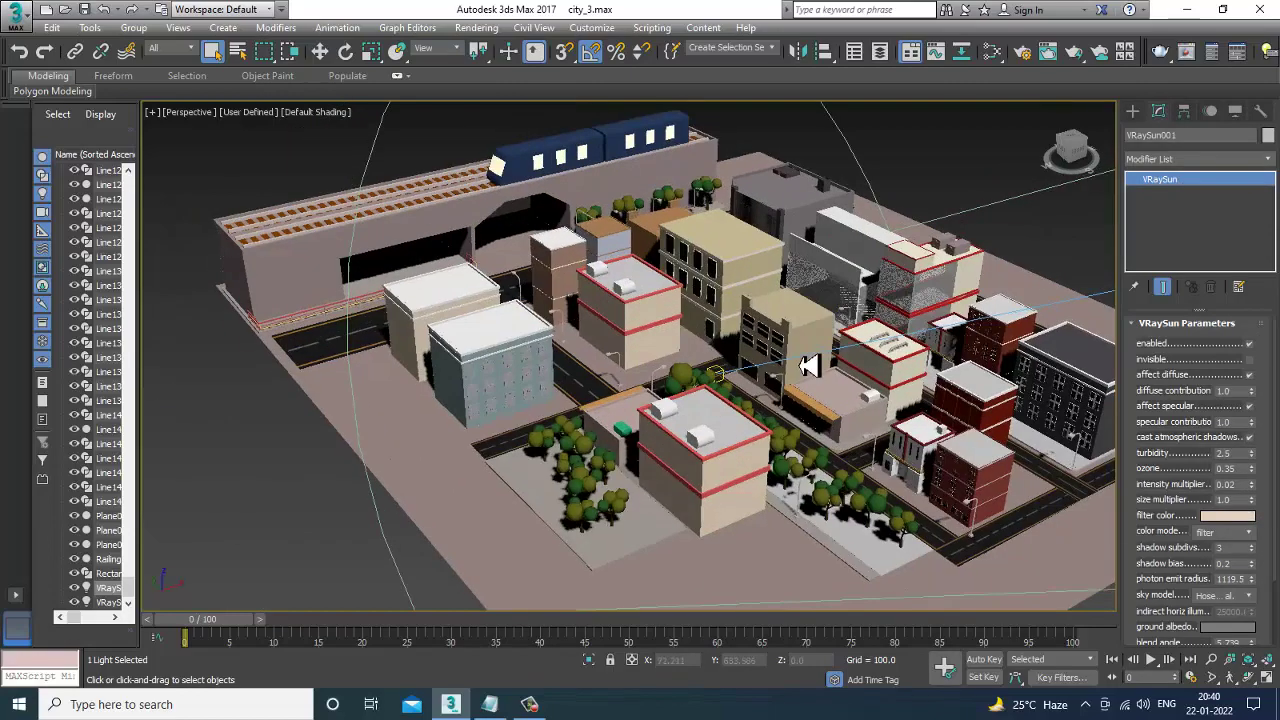
scroll(715, 362, "up", 3)
scroll(760, 363, "up", 2)
scroll(770, 363, "up", 1)
scroll(777, 366, "up", 1)
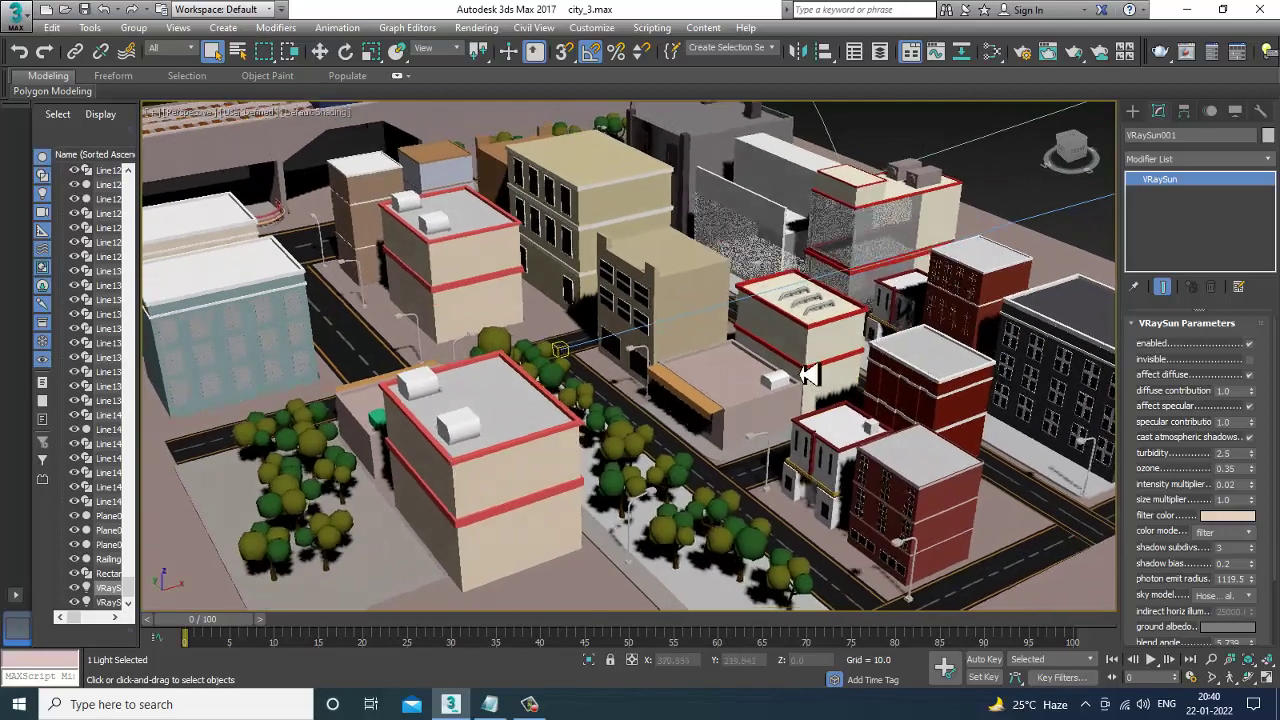
scroll(800, 395, "up", 1)
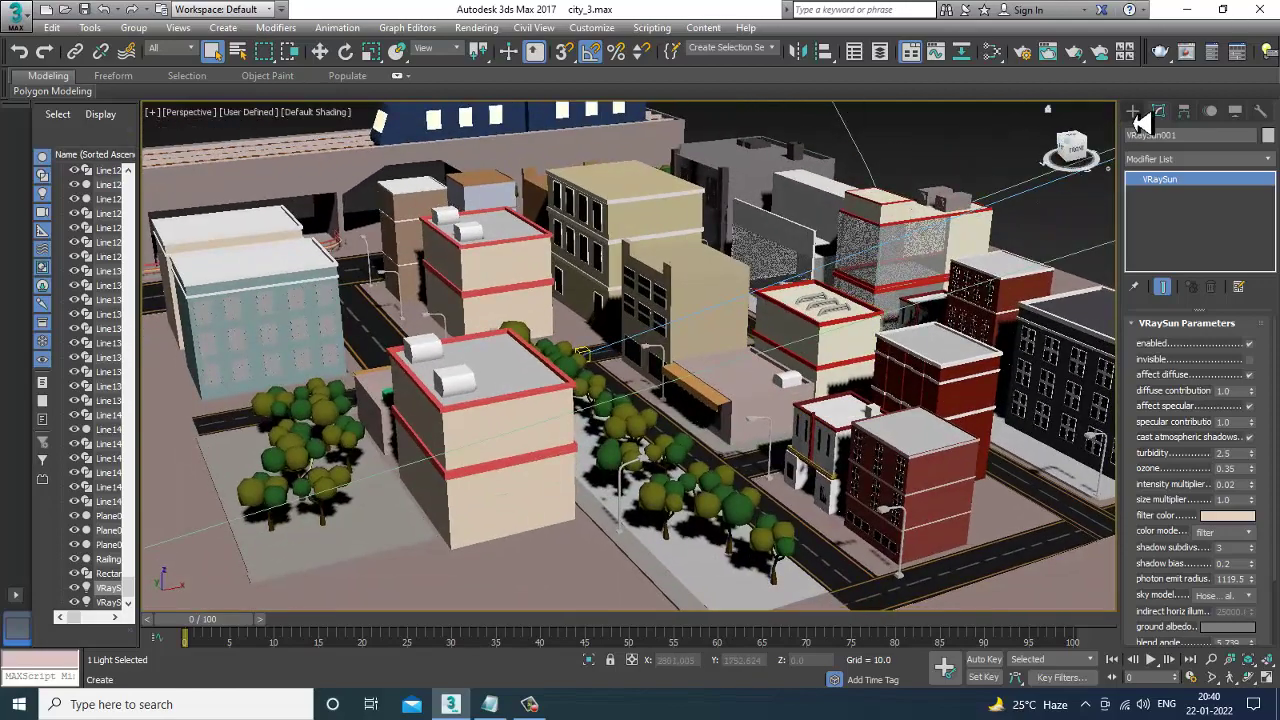
left_click(1134, 112)
scroll(534, 307, "up", 2)
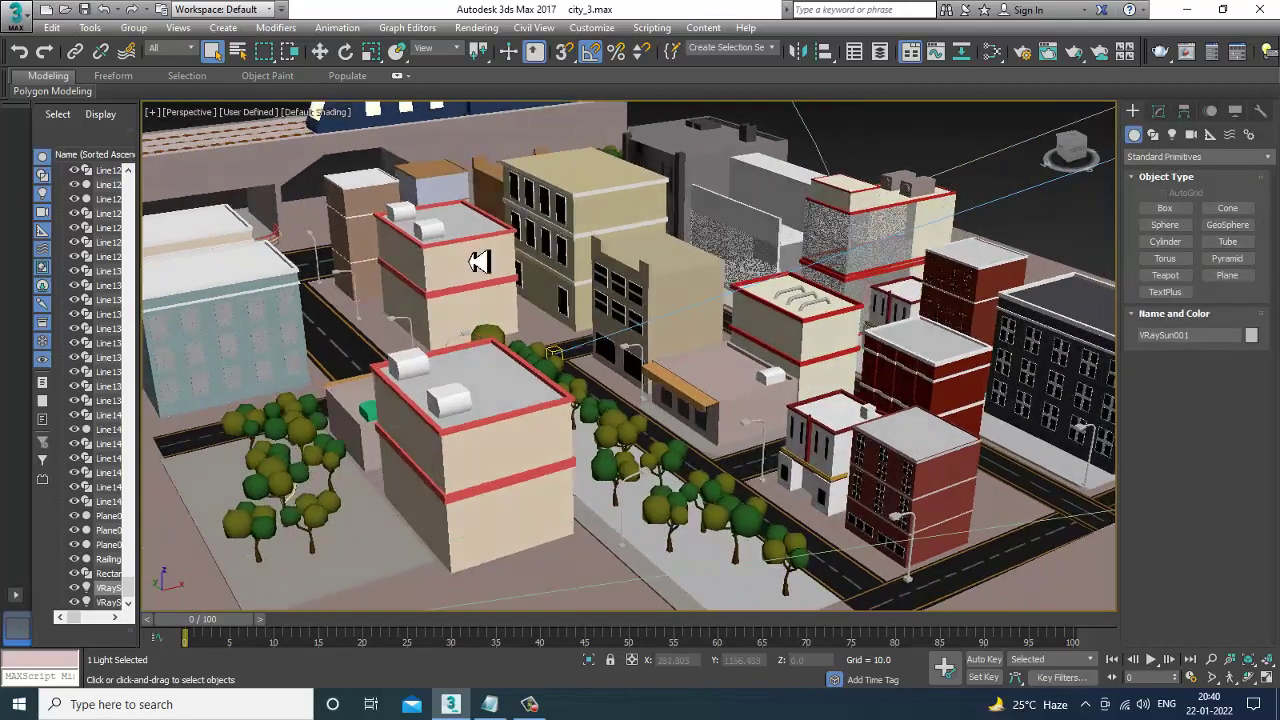
scroll(480, 329, "up", 4)
scroll(840, 330, "down", 2)
middle_click_drag(686, 286, 563, 340)
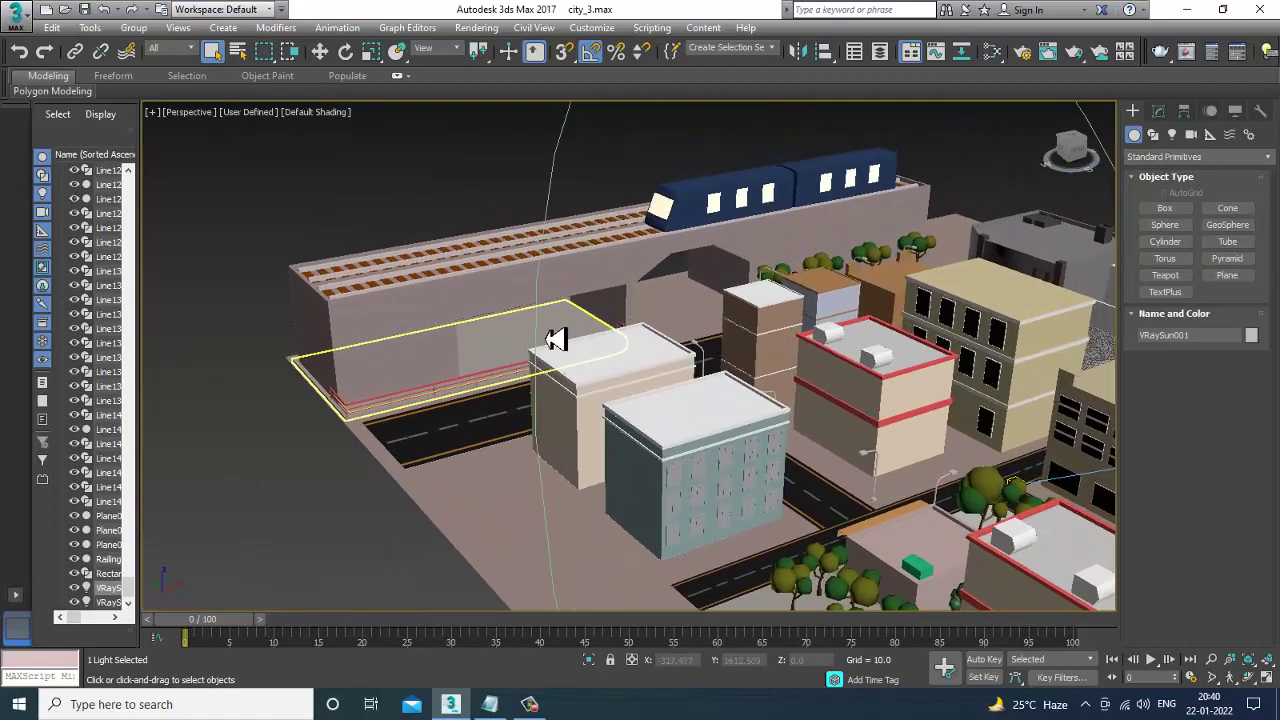
left_click(553, 342)
middle_click_drag(530, 425, 310, 345)
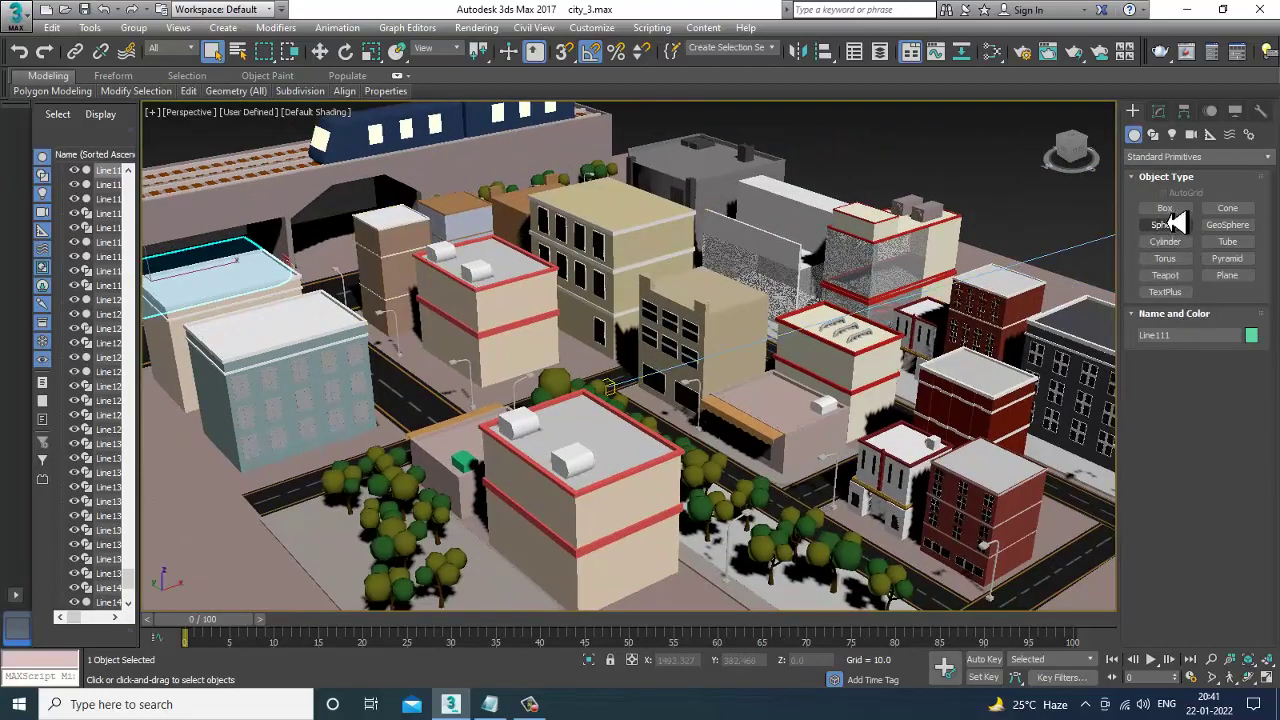
- Create a VRay plane light at the lower-left of the city
left_click(1172, 134)
left_click(1170, 157)
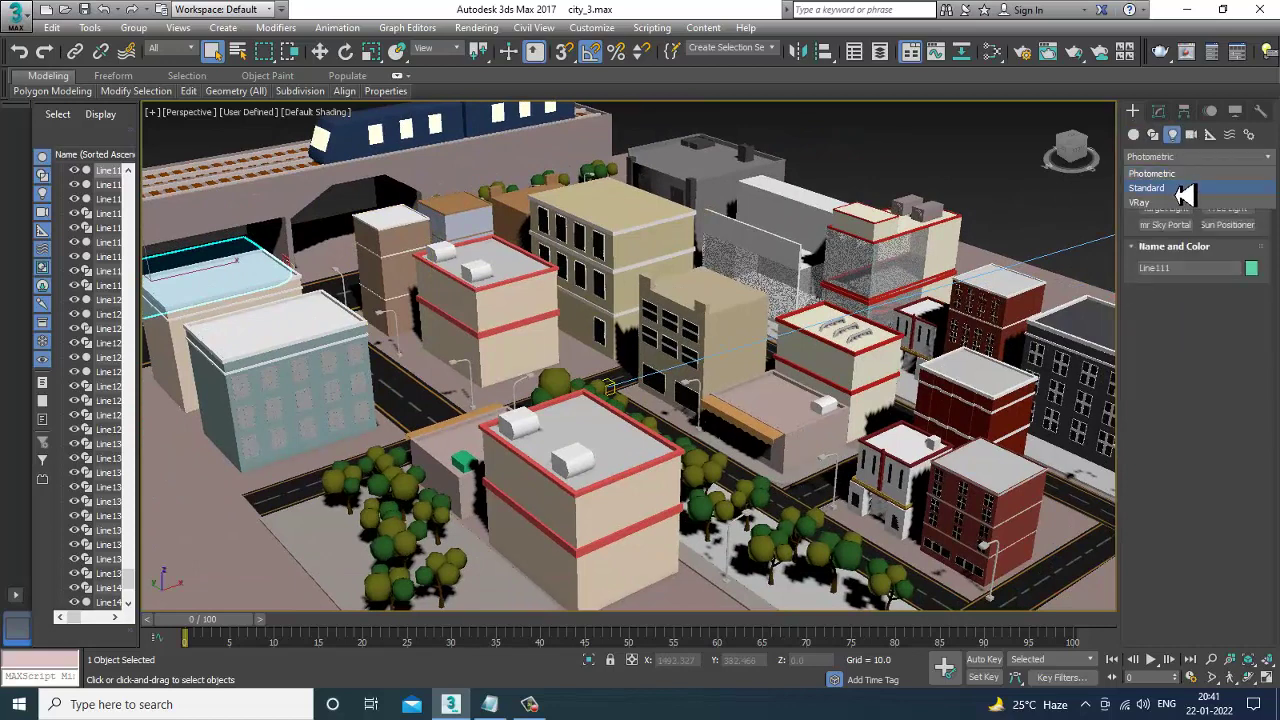
left_click(1188, 212)
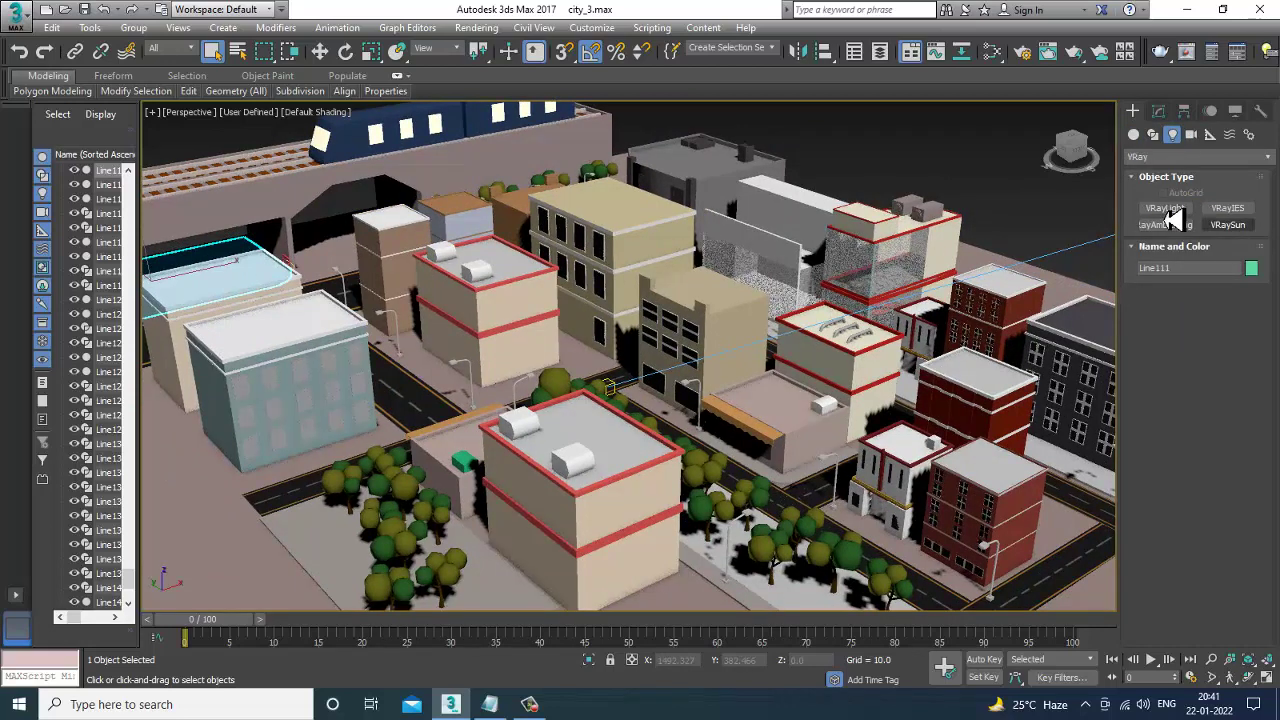
left_click(1165, 209)
scroll(697, 333, "down", 5)
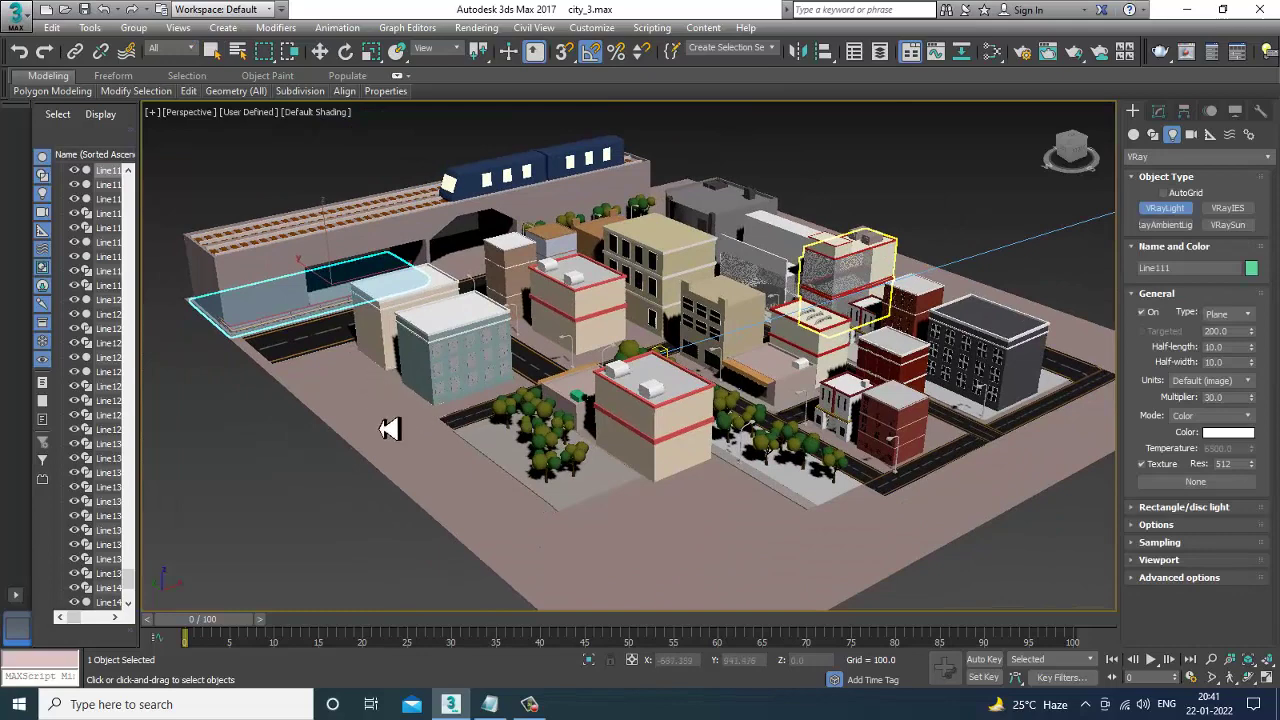
left_click_drag(388, 430, 372, 685)
- Raise the light near the railway and tilt it to about -36 degrees toward the city
key("w")
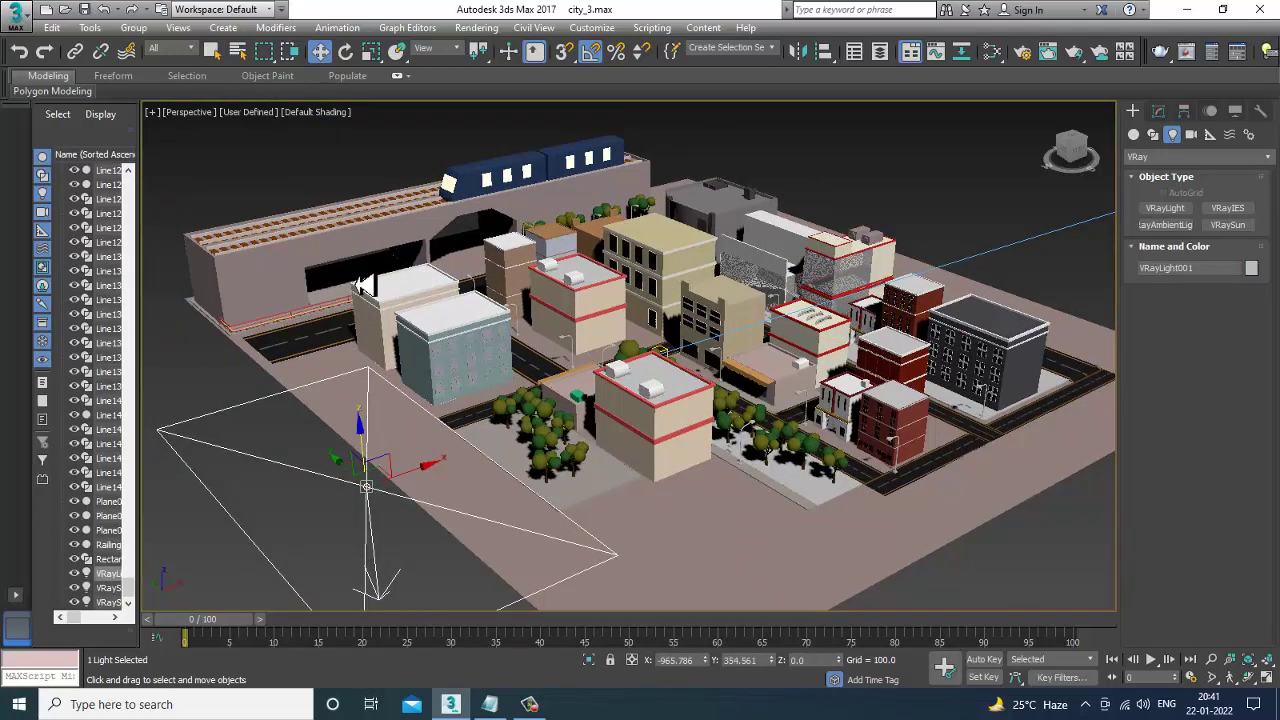
mouse_move(362, 287)
left_mouse_down()
mouse_move(363, 217)
mouse_move(288, 232)
mouse_move(303, 224)
mouse_move(251, 303)
left_mouse_up()
key("e")
mouse_move(251, 303)
middle_mouse_down("alt")
mouse_move(606, 318)
mouse_move(929, 363)
middle_mouse_up("alt")
mouse_move(849, 306)
left_mouse_down()
mouse_move(750, 283)
mouse_move(337, 303)
left_mouse_up()
- Reposition the light beside the railway block, checking it from a low close view
key("w")
middle_click_drag(337, 303, 672, 327, "alt")
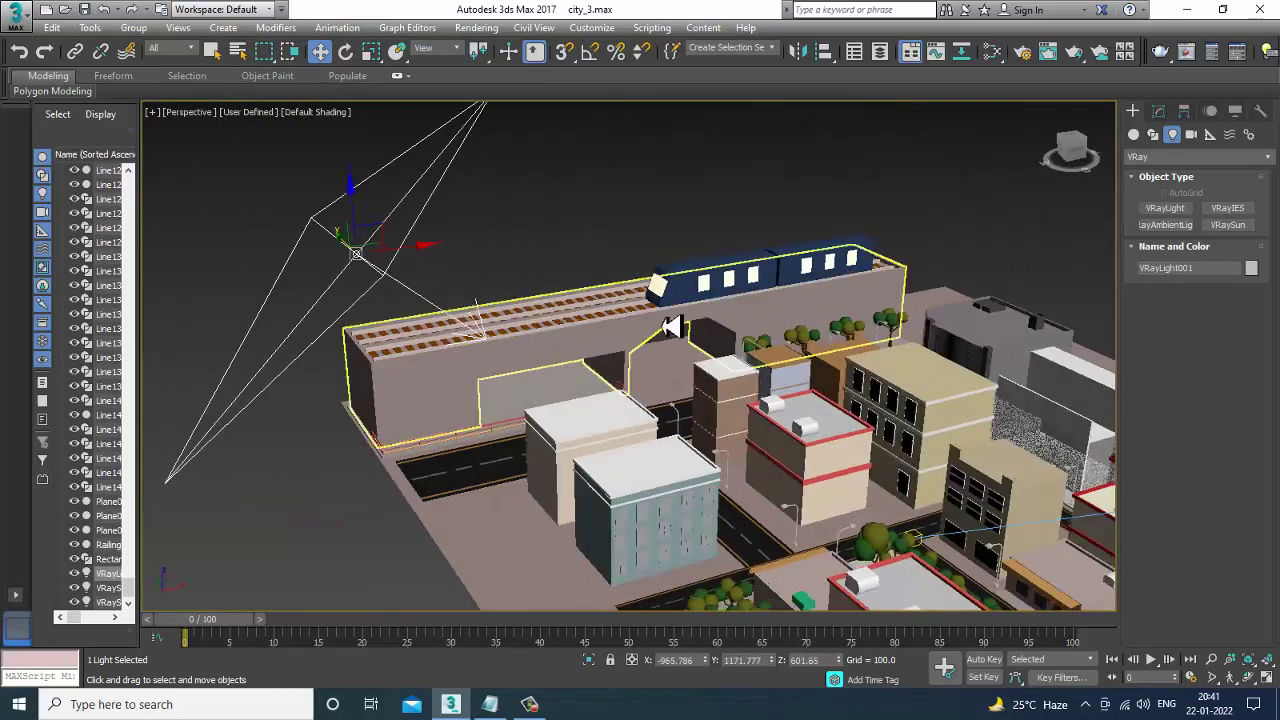
left_click_drag(357, 191, 420, 286)
middle_click_drag(420, 286, 424, 311, "alt")
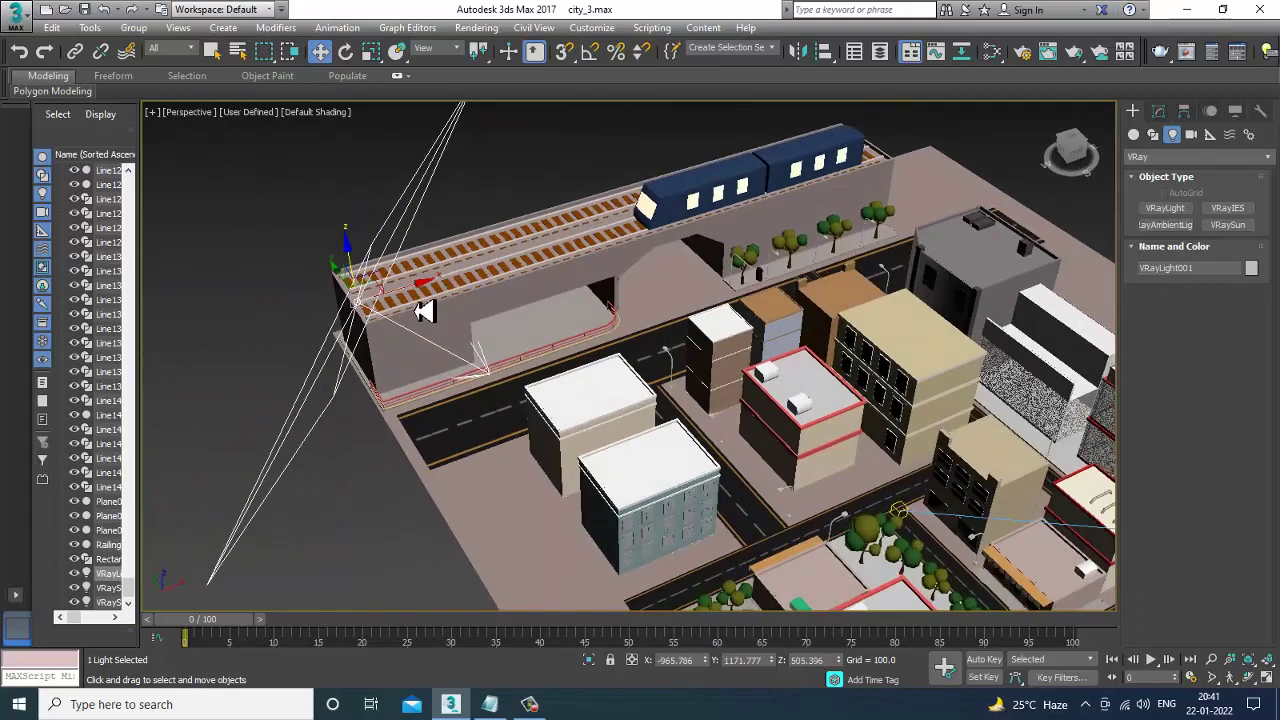
left_click_drag(414, 286, 457, 283)
mouse_move(457, 283)
middle_mouse_down("alt")
mouse_move(654, 311)
mouse_move(880, 254)
mouse_move(820, 343)
mouse_move(397, 124)
middle_mouse_up("alt")
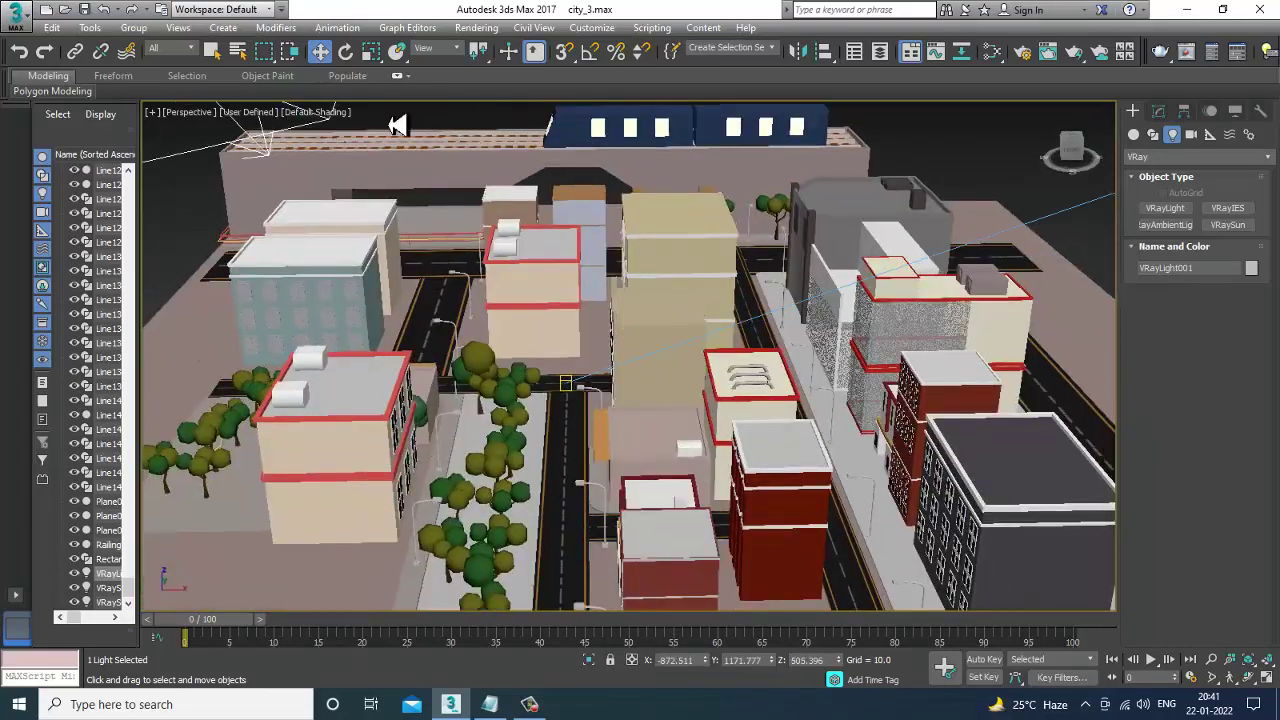
- Set viewport shading to High Quality with shadows and view the whole lit city
left_click(250, 112)
left_click(276, 158)
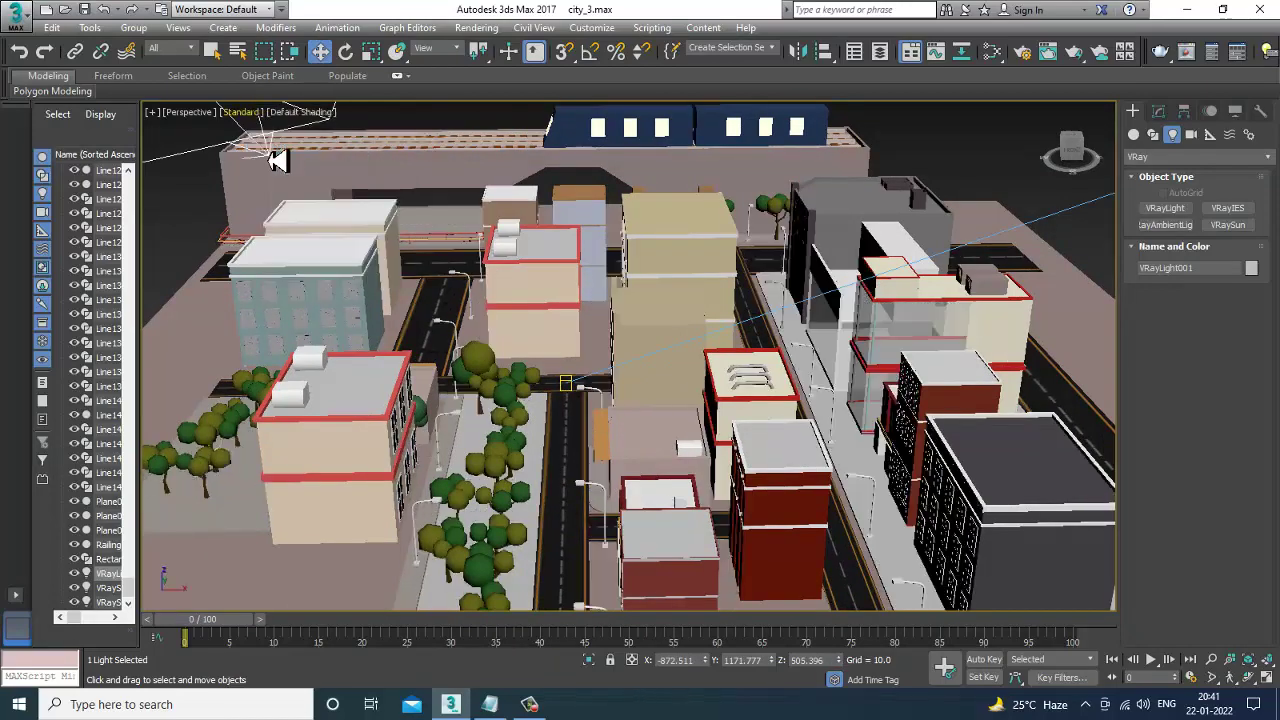
left_click(250, 112)
left_click(262, 130)
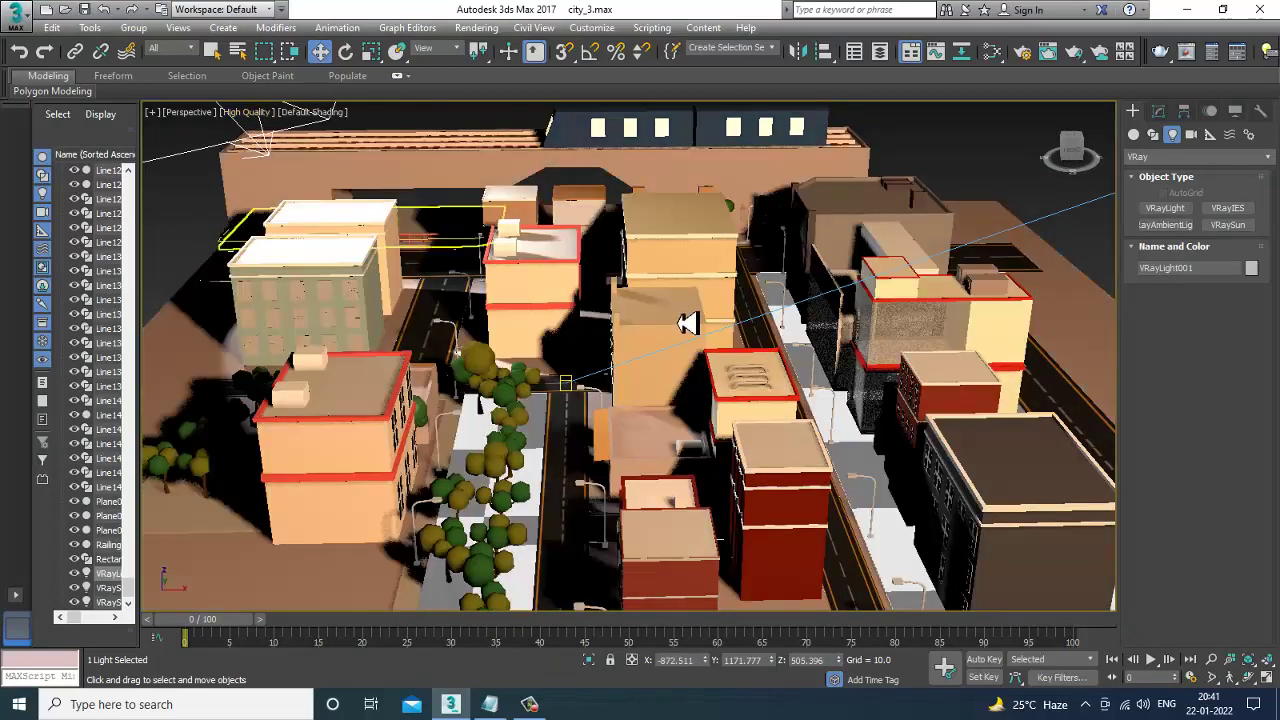
scroll(688, 322, "down", 5)
mouse_move(646, 334)
middle_mouse_down("alt")
mouse_move(709, 371)
mouse_move(1000, 260)
middle_mouse_up("alt")
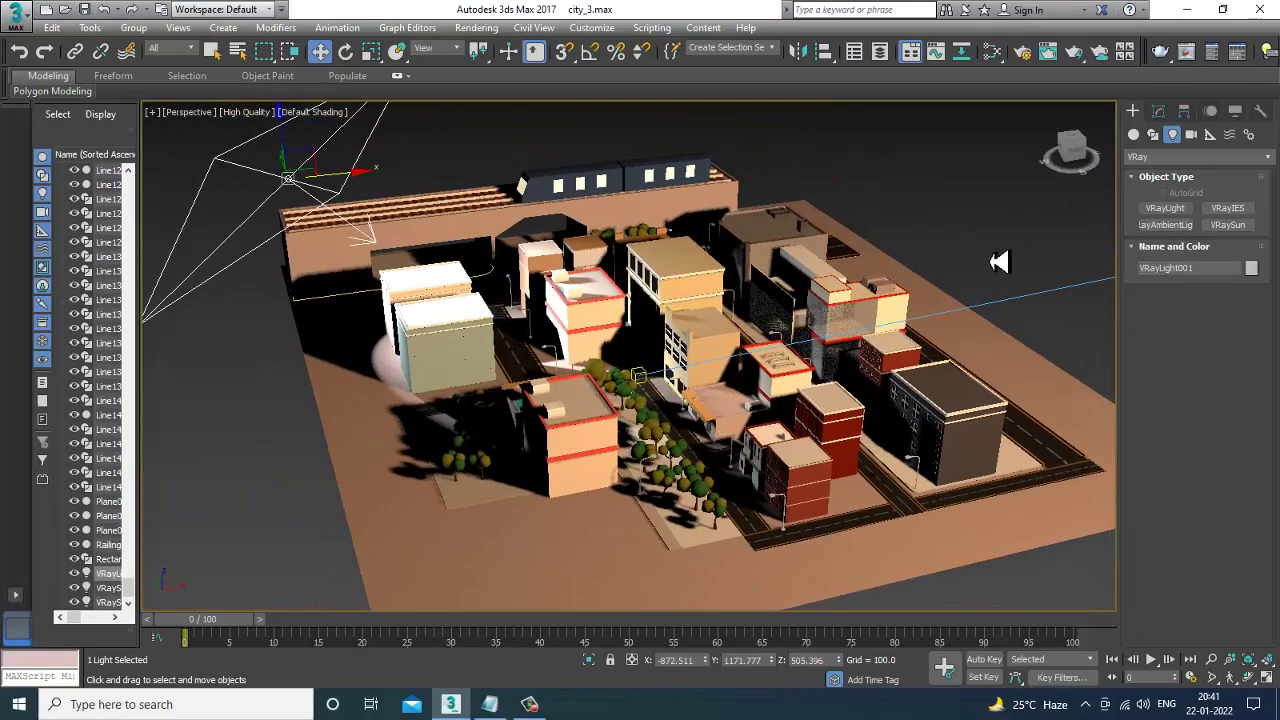
- Set VRayLight001 to Temperature mode at 5200 K with a 2.0 multiplier
left_click(1159, 113)
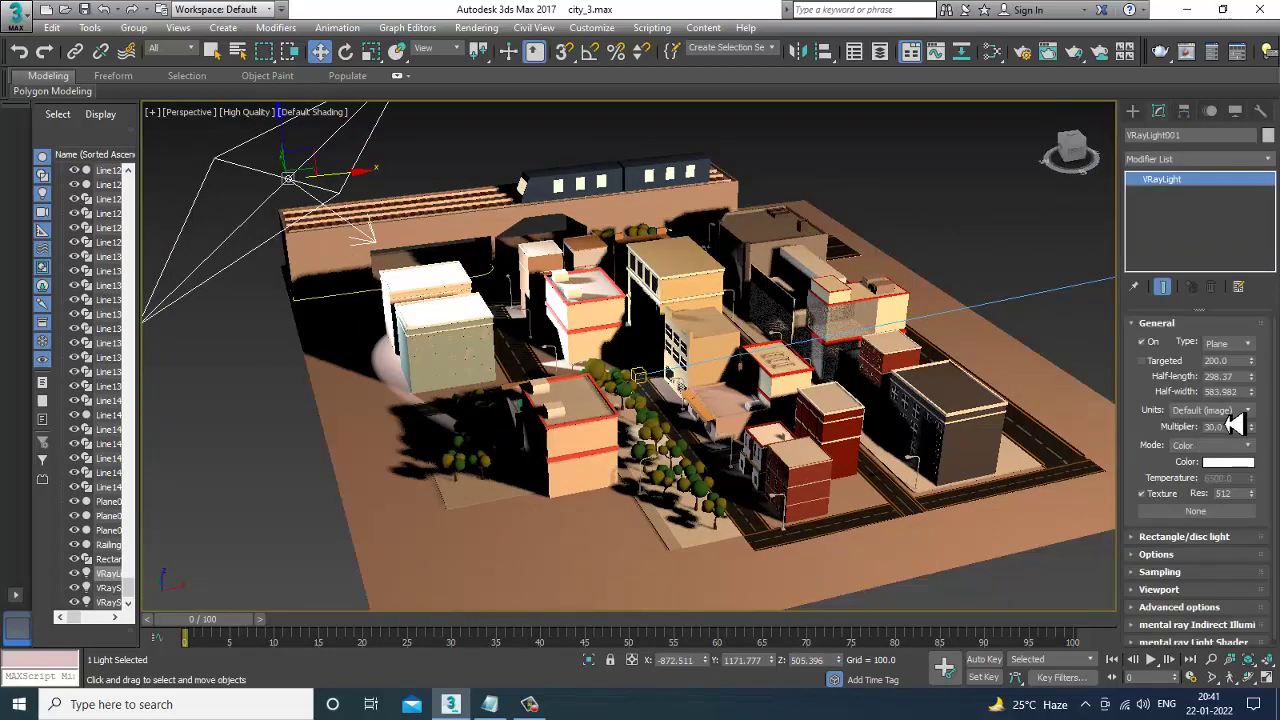
left_click(1247, 445)
left_click(1215, 470)
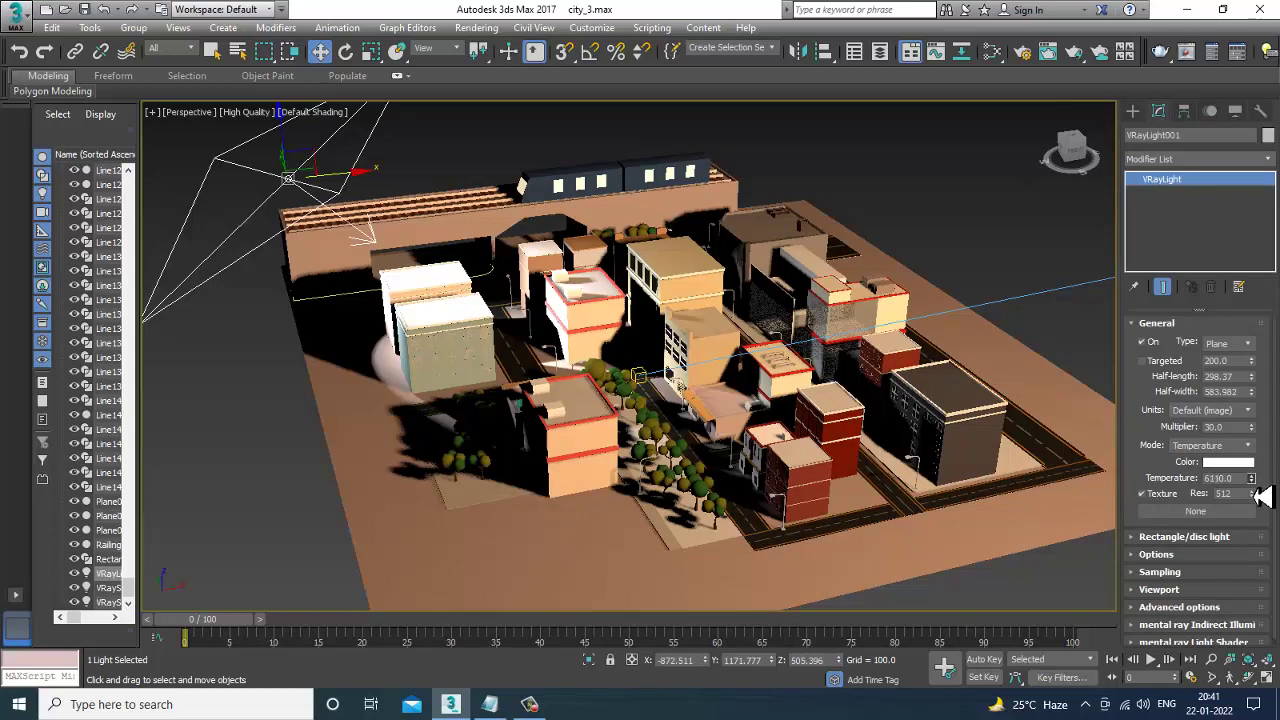
left_click_drag(1265, 512, 1270, 586)
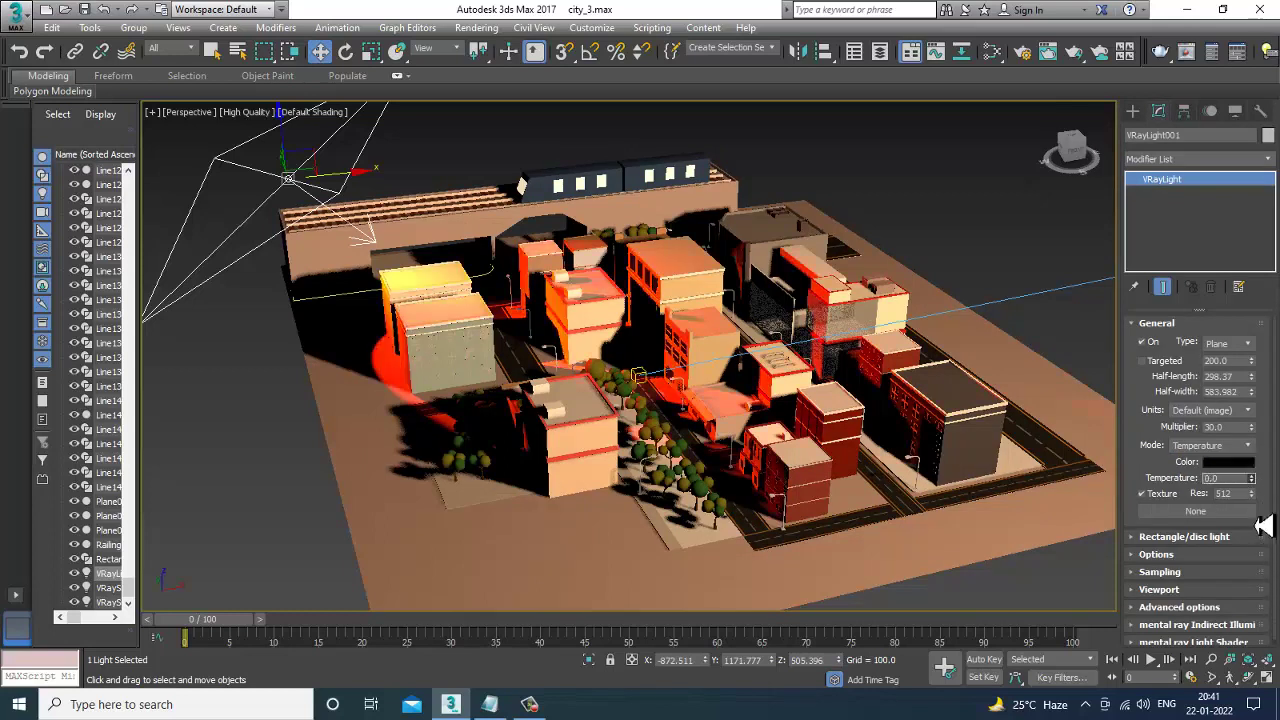
left_click_drag(1264, 527, 1231, 62)
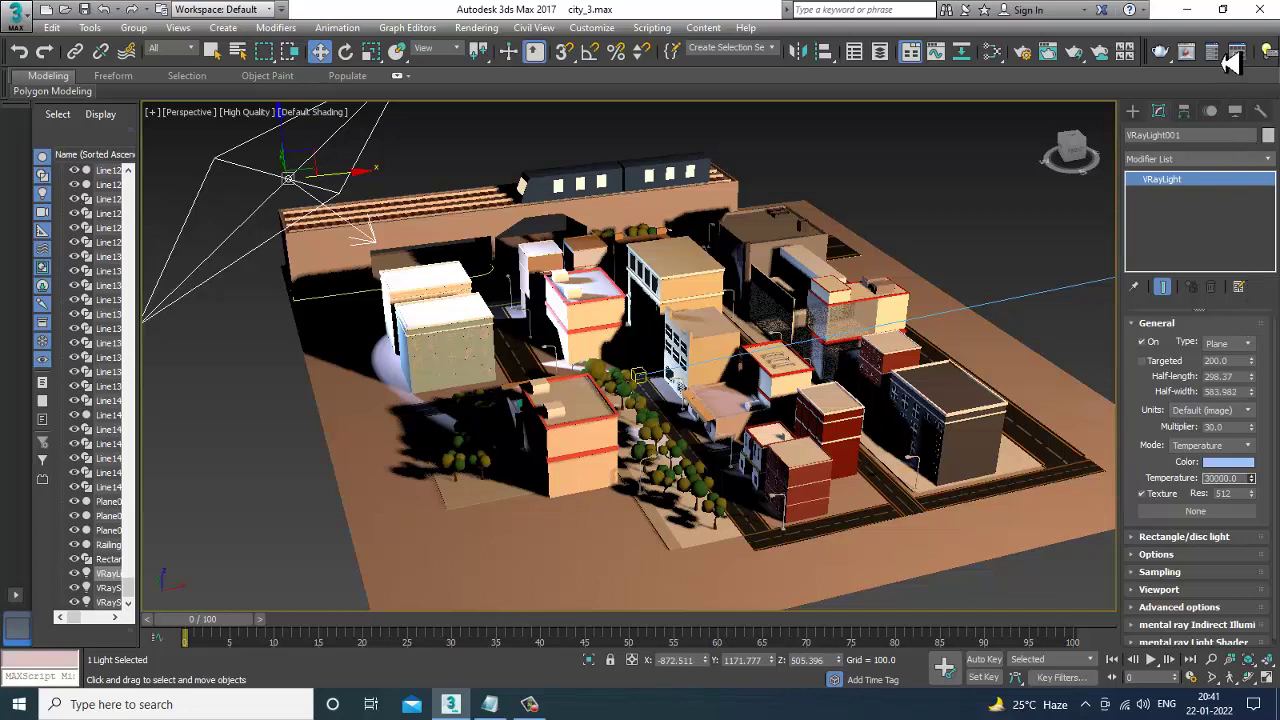
left_click_drag(1276, 522, 1272, 510)
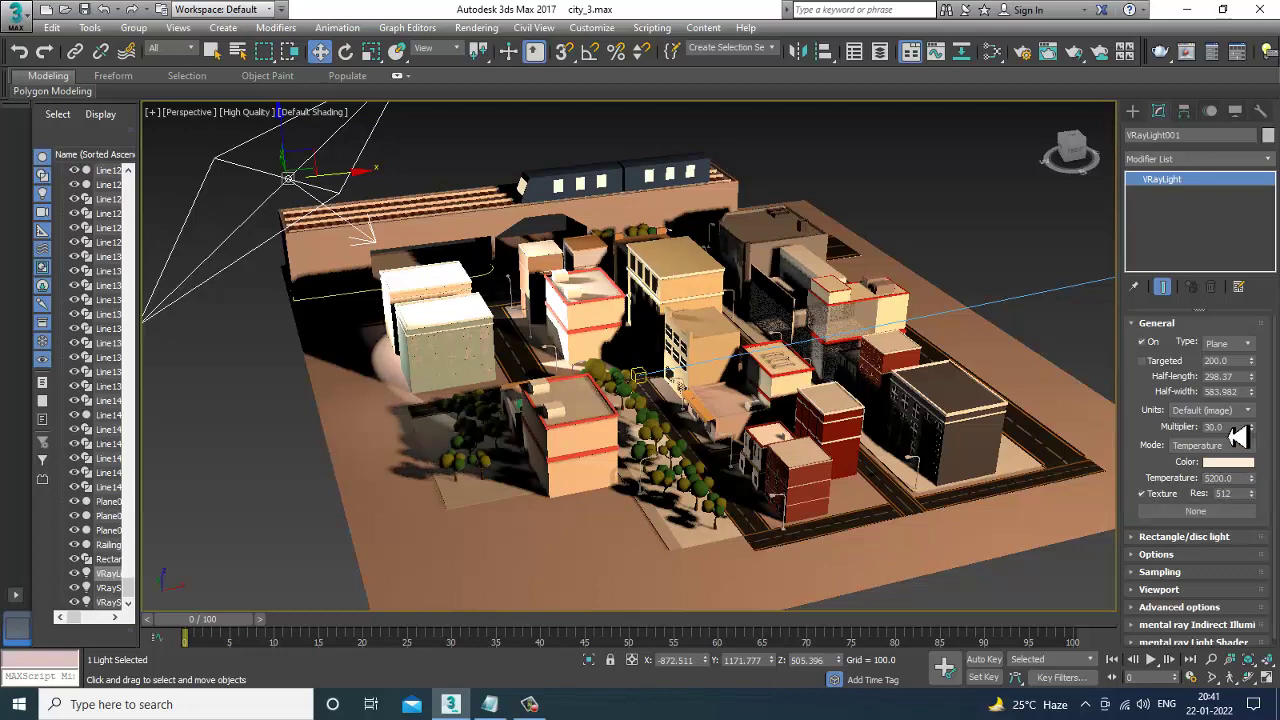
left_click(1250, 430)
type("2")
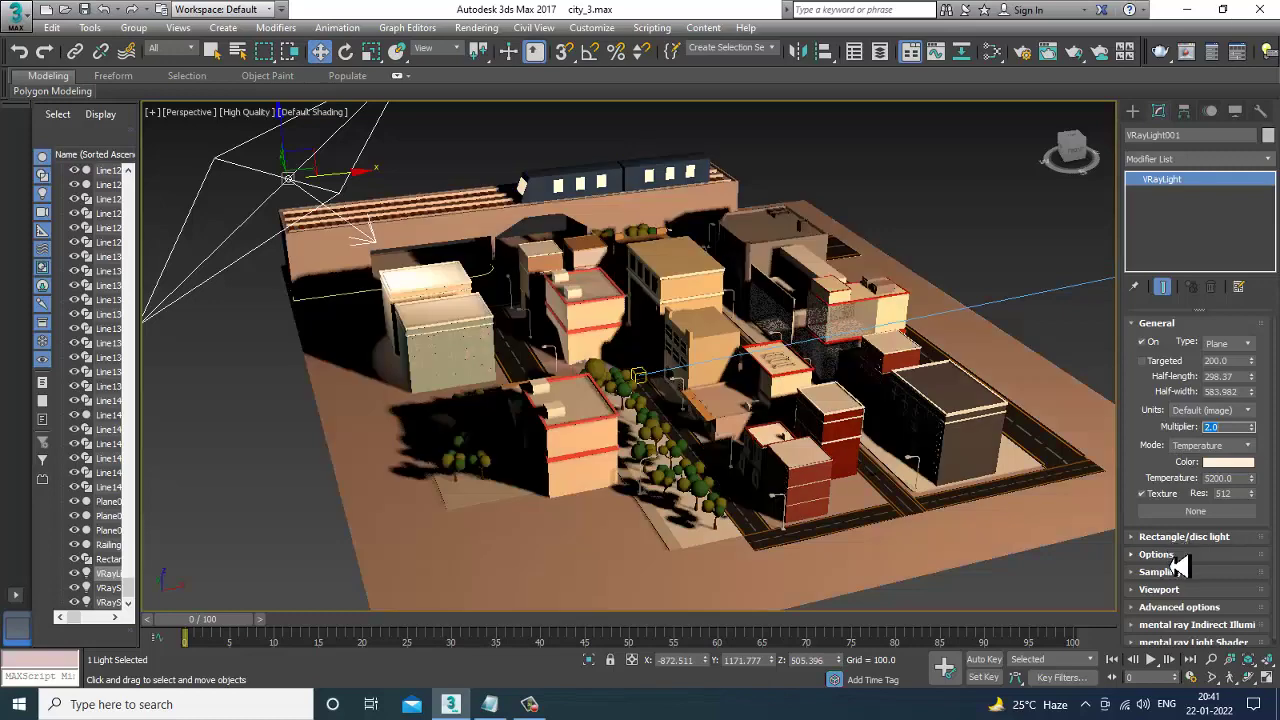
left_click(1170, 555)
- Make the light invisible, disable decay and shadow casting, and set texture resolution to 1024
left_click(1170, 497)
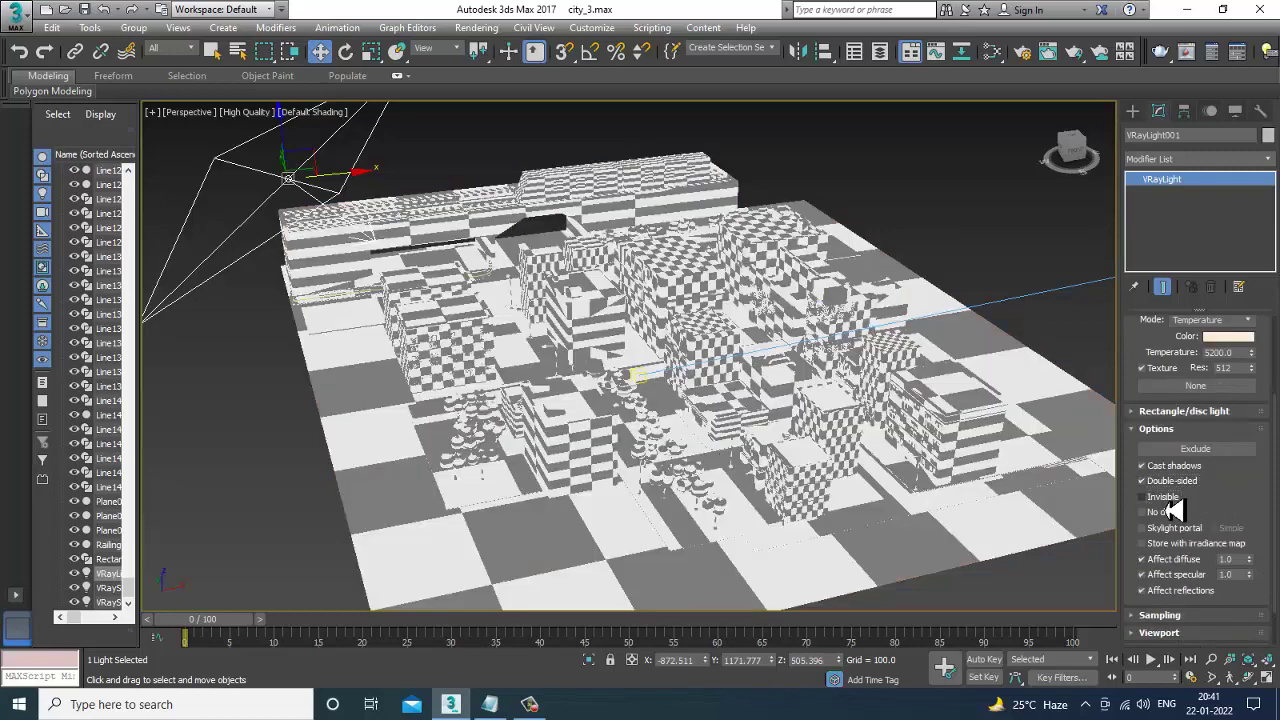
left_click(1170, 513)
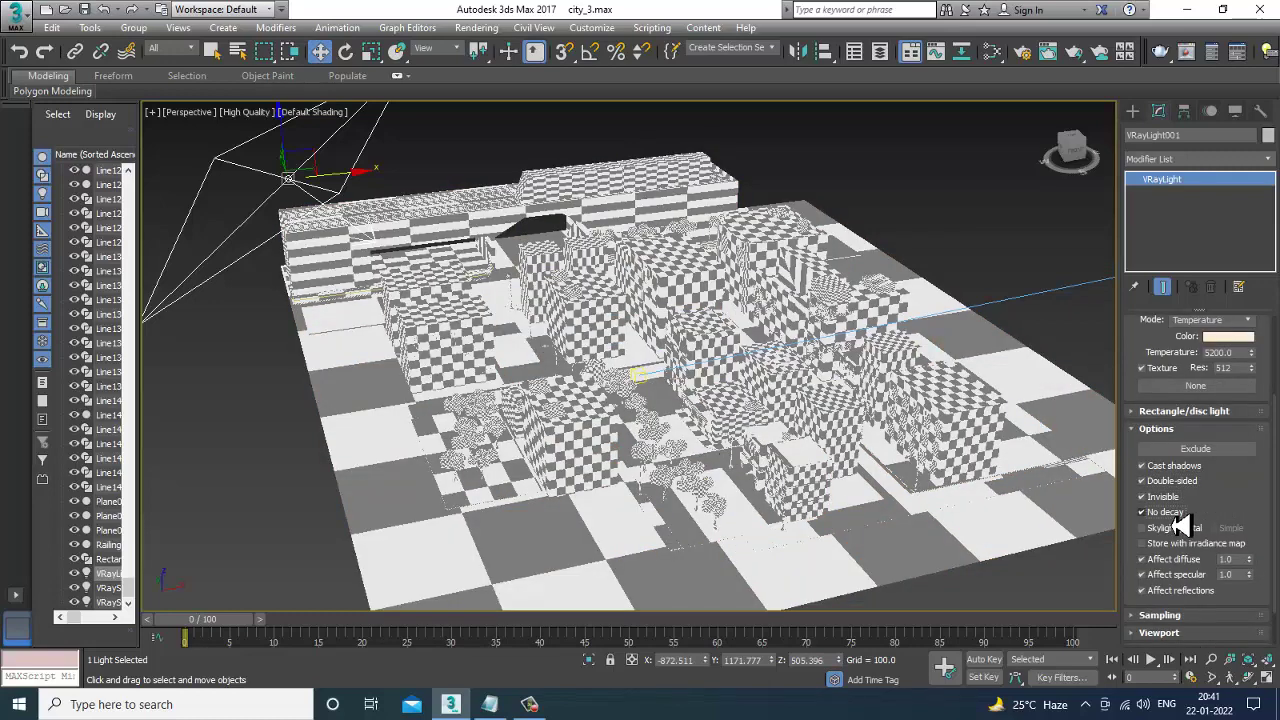
left_click(1151, 467)
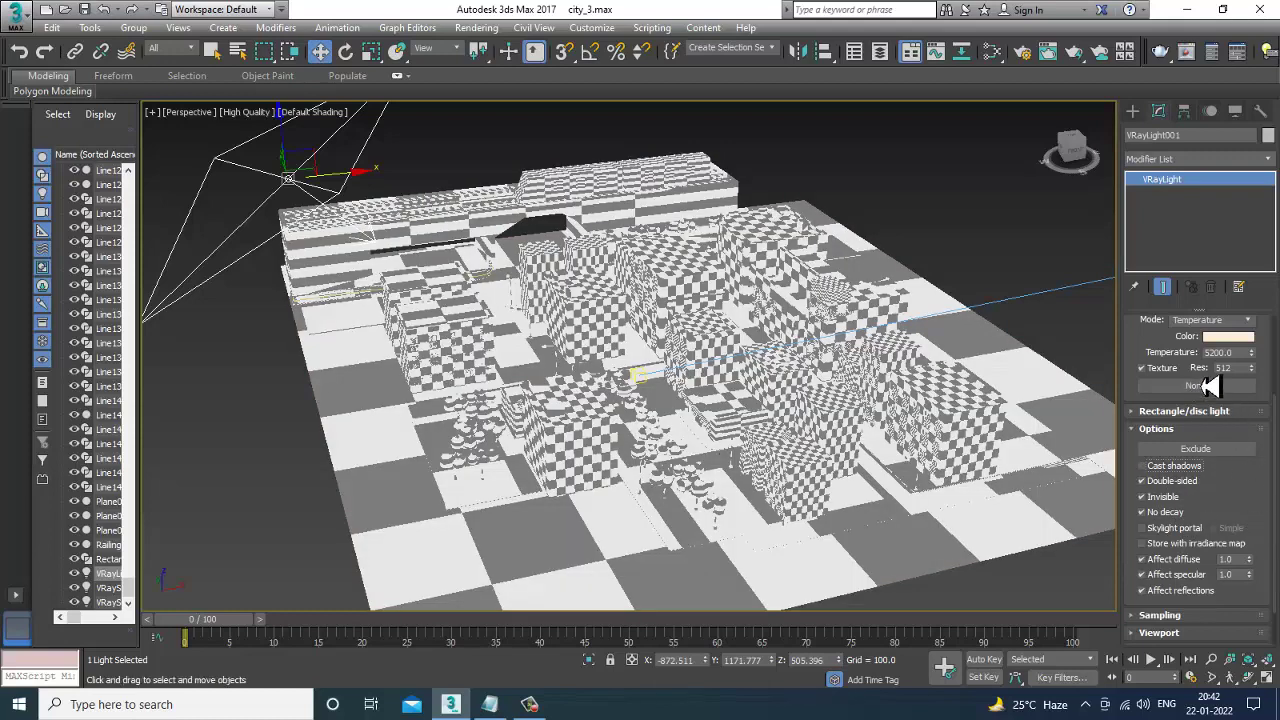
left_click(1245, 368)
type("1")
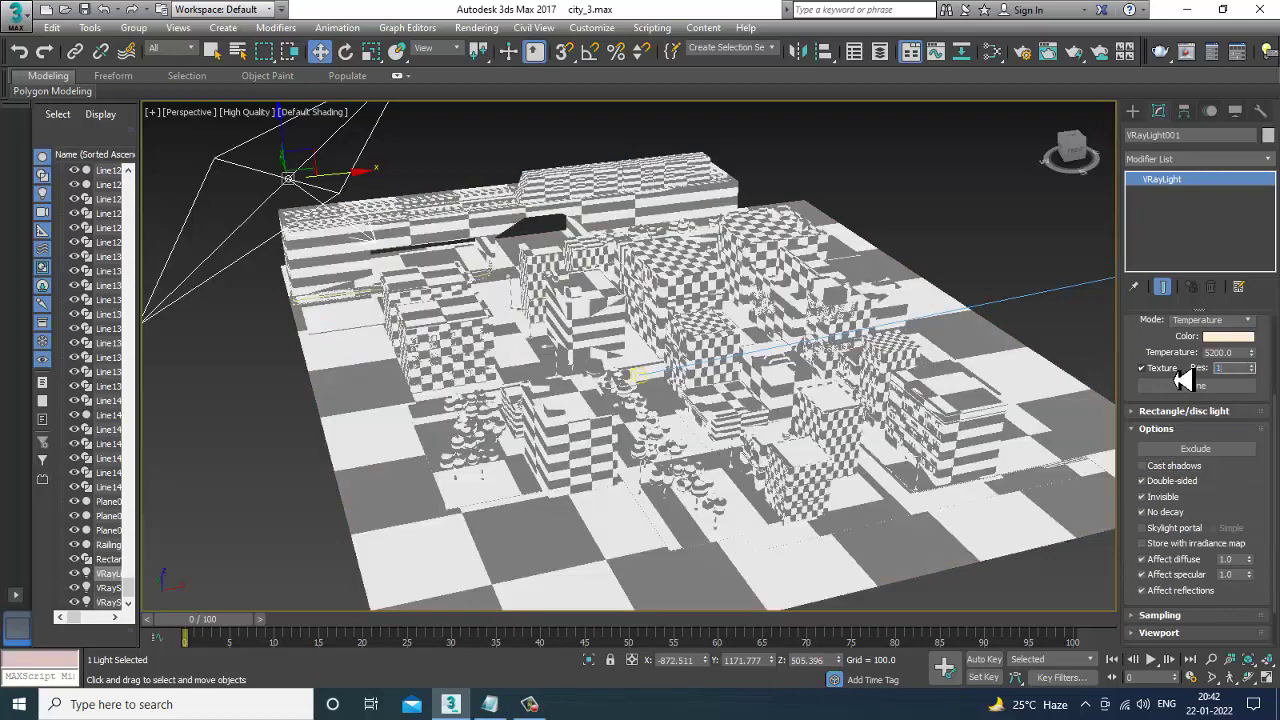
- Deselect the light and switch the viewport to Standard quality shading
left_click(854, 196)
scroll(771, 403, "up", 5)
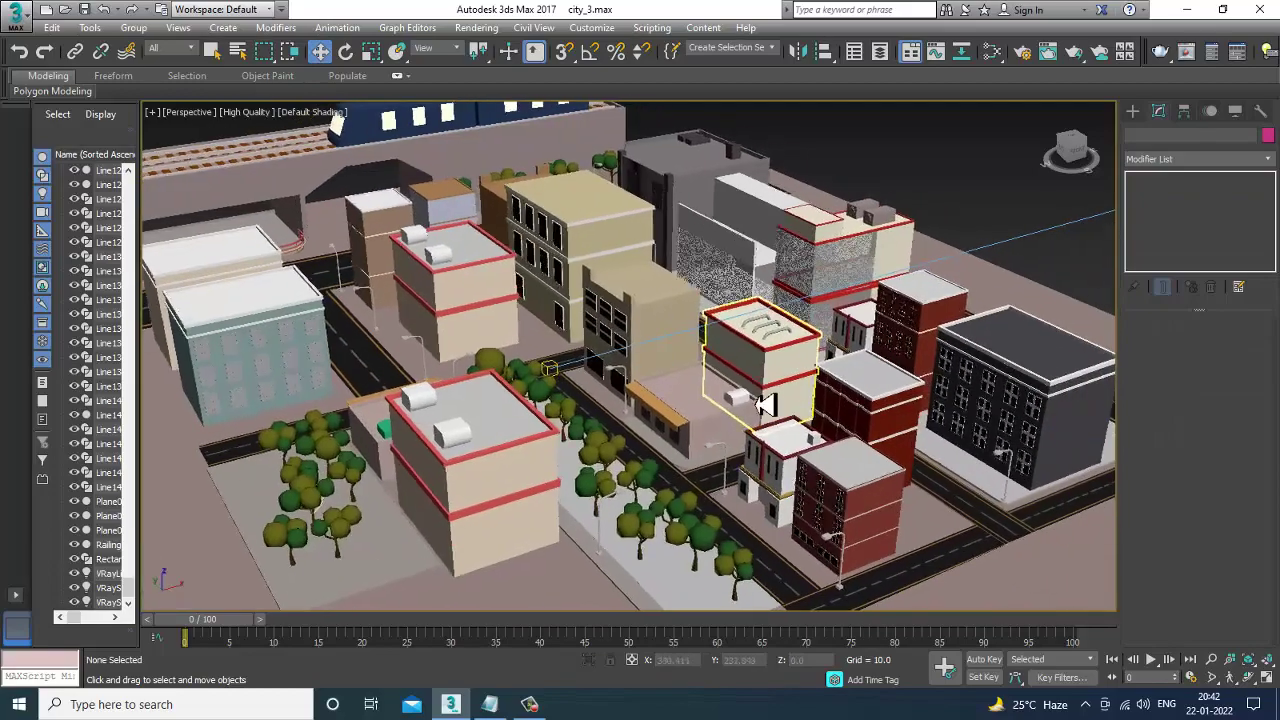
scroll(771, 403, "down", 2)
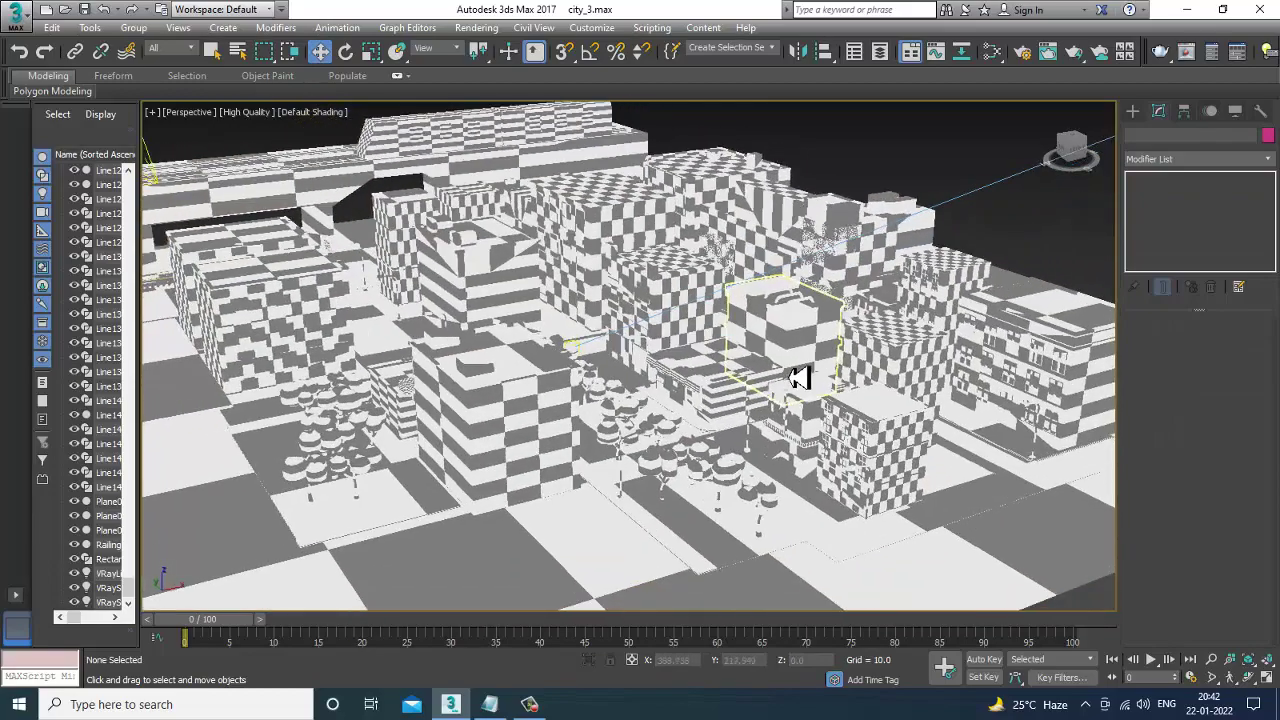
scroll(790, 385, "down", 2)
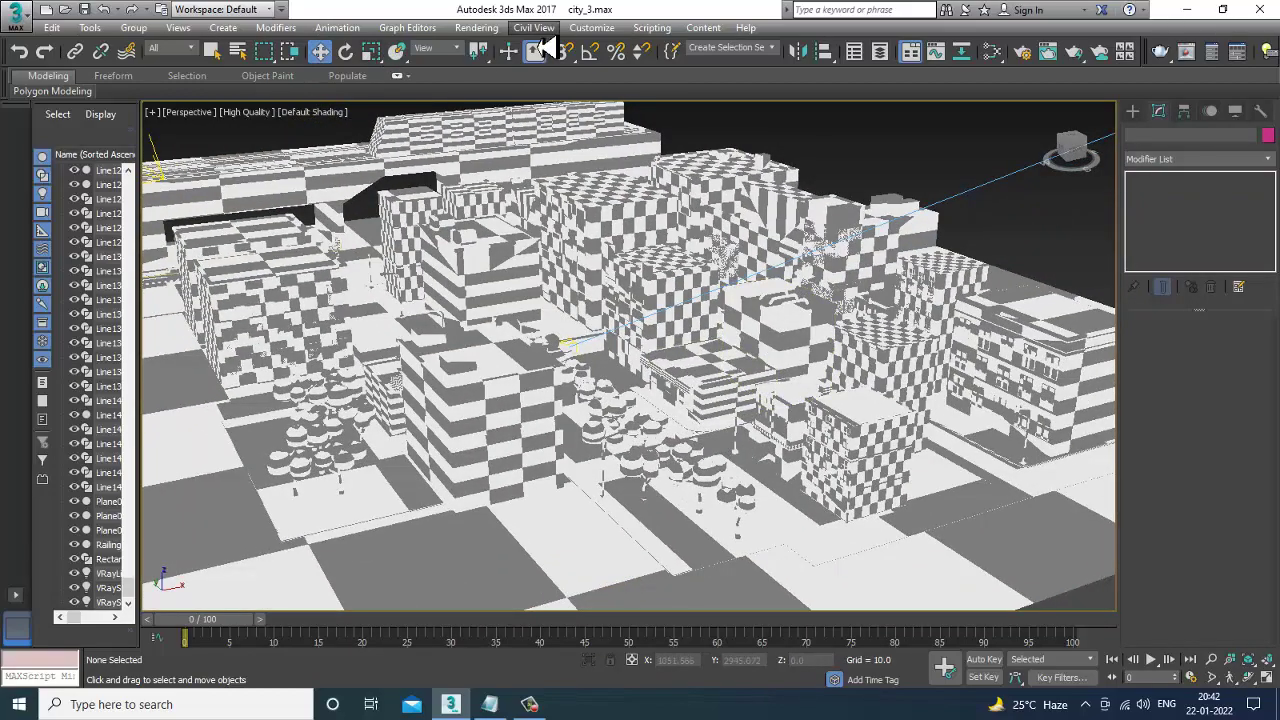
left_click(246, 114)
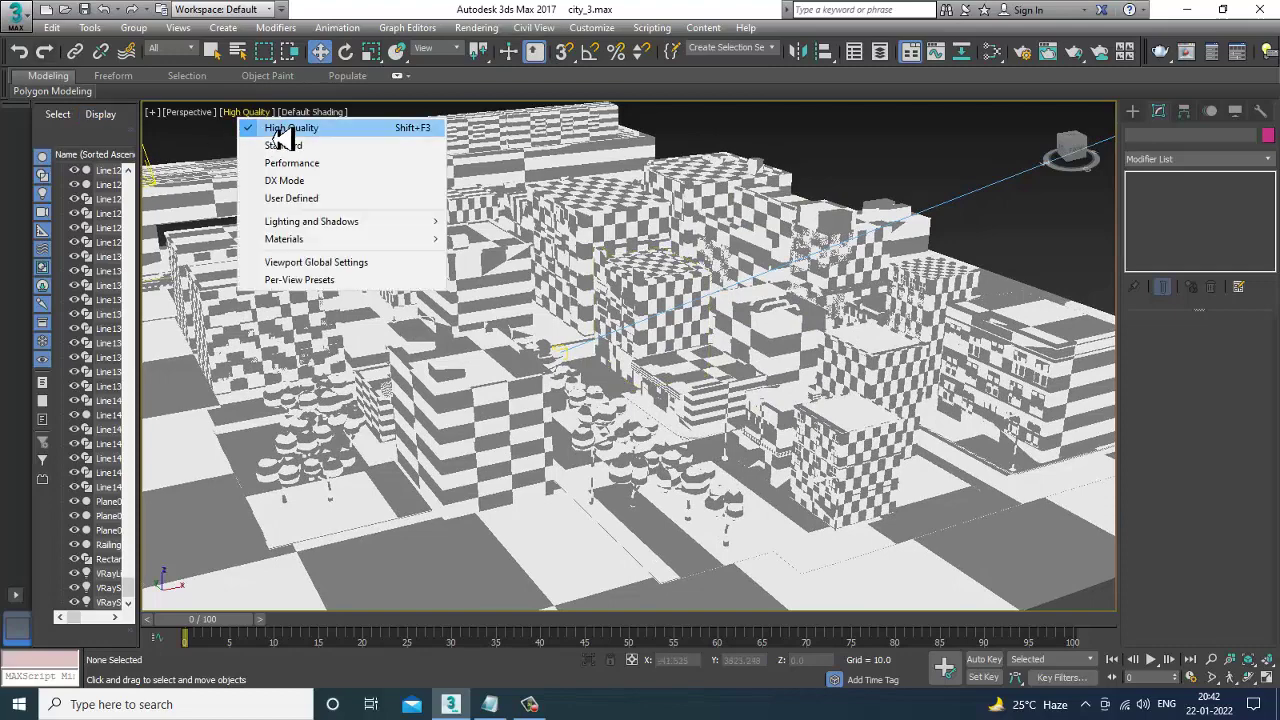
left_click(283, 145)
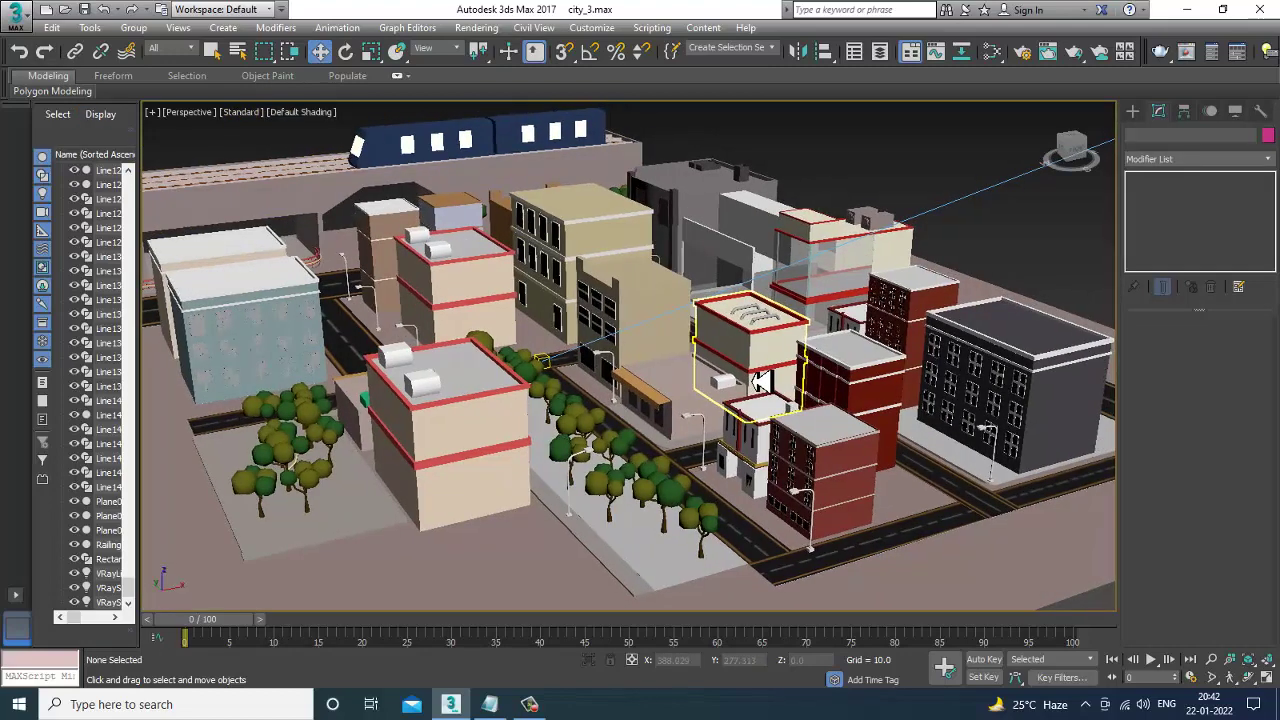
- Turn on the safe frame and walk the perspective view forward into the city
key("shift+f")
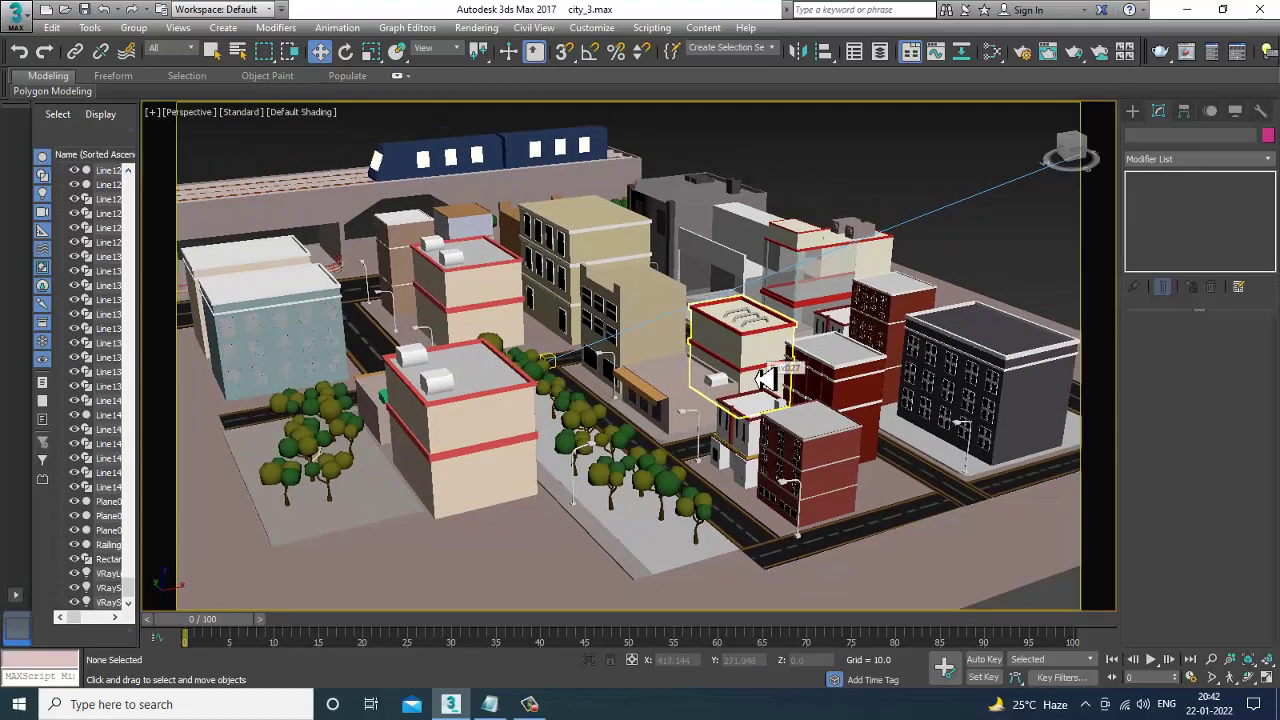
key("Up")
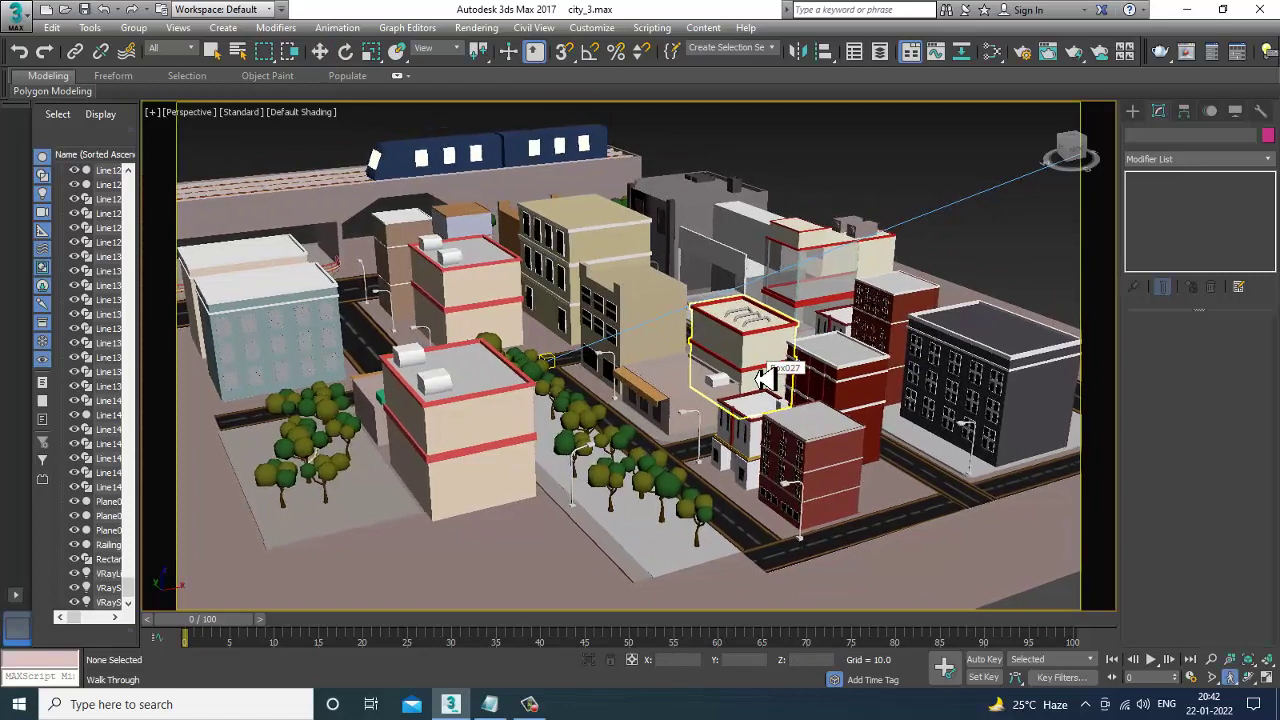
key("Up")
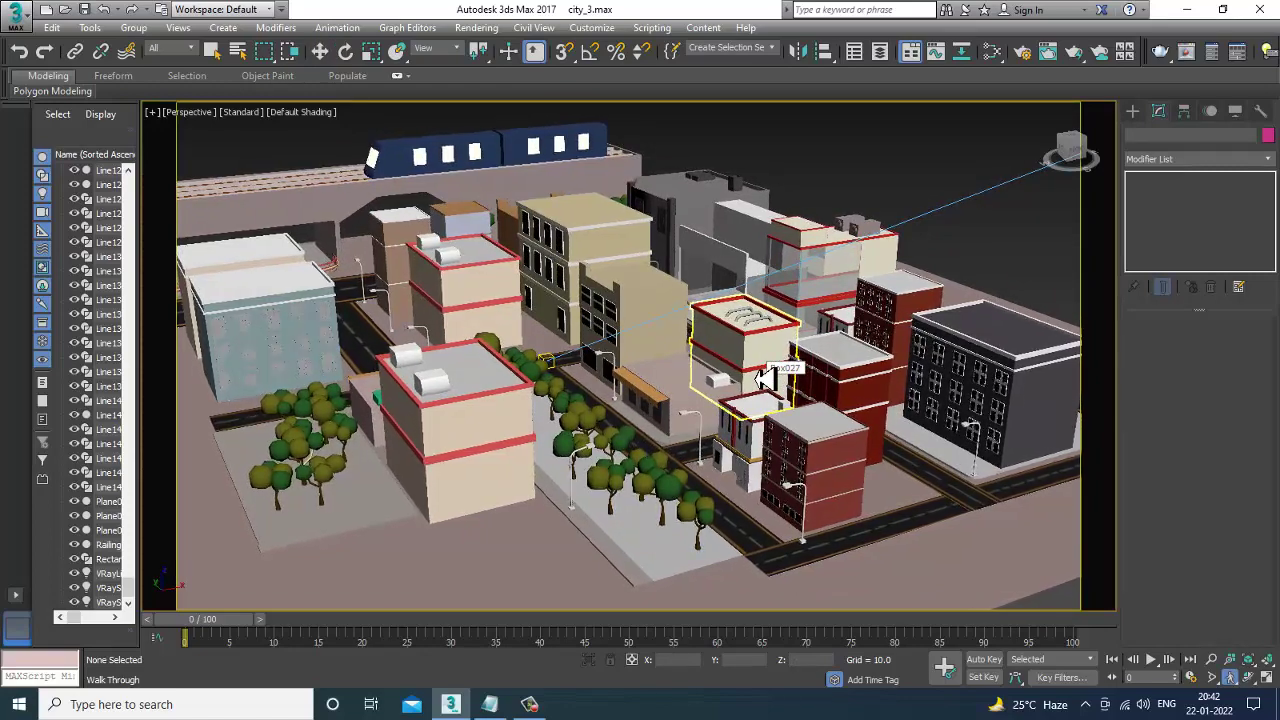
key("Up")
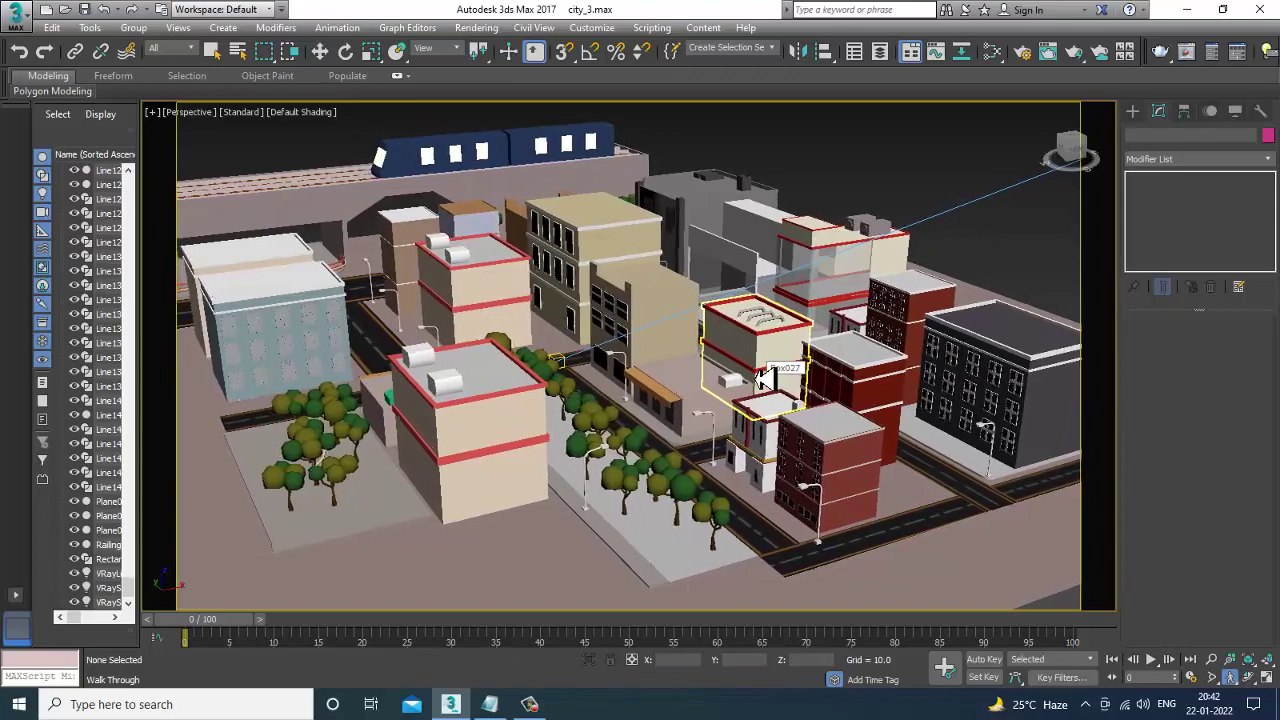
key("Up")
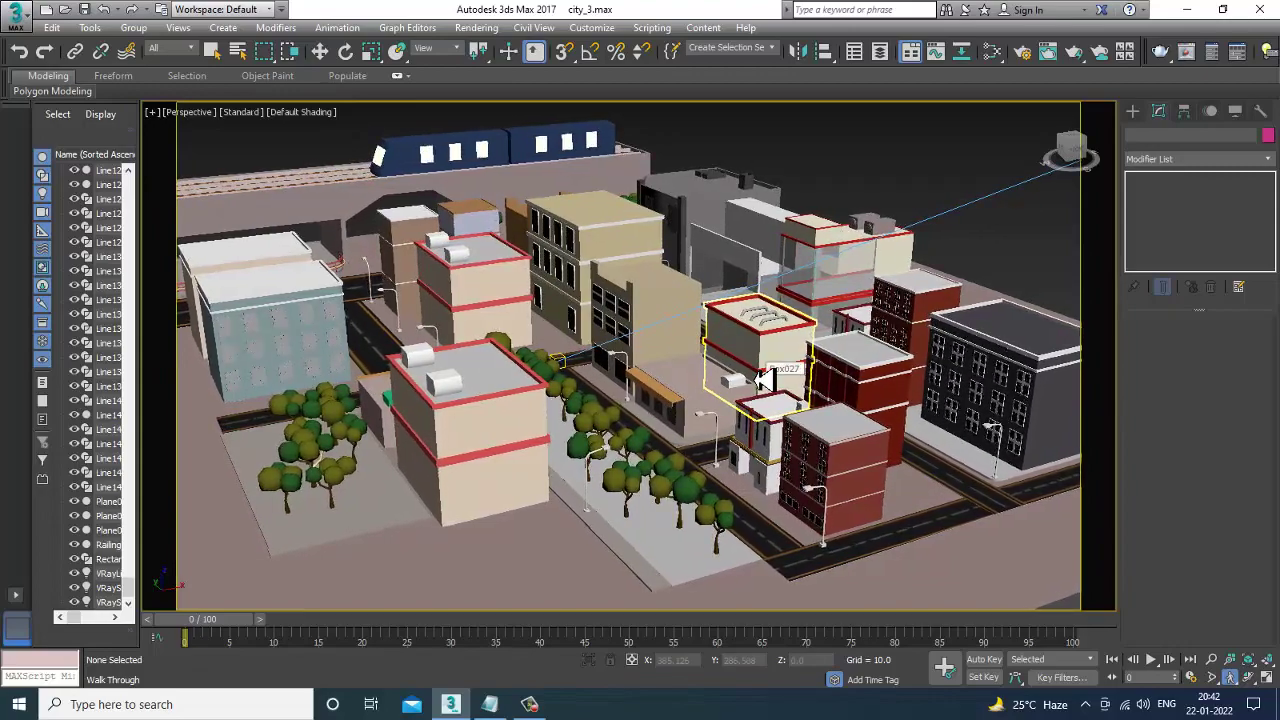
key("Up")
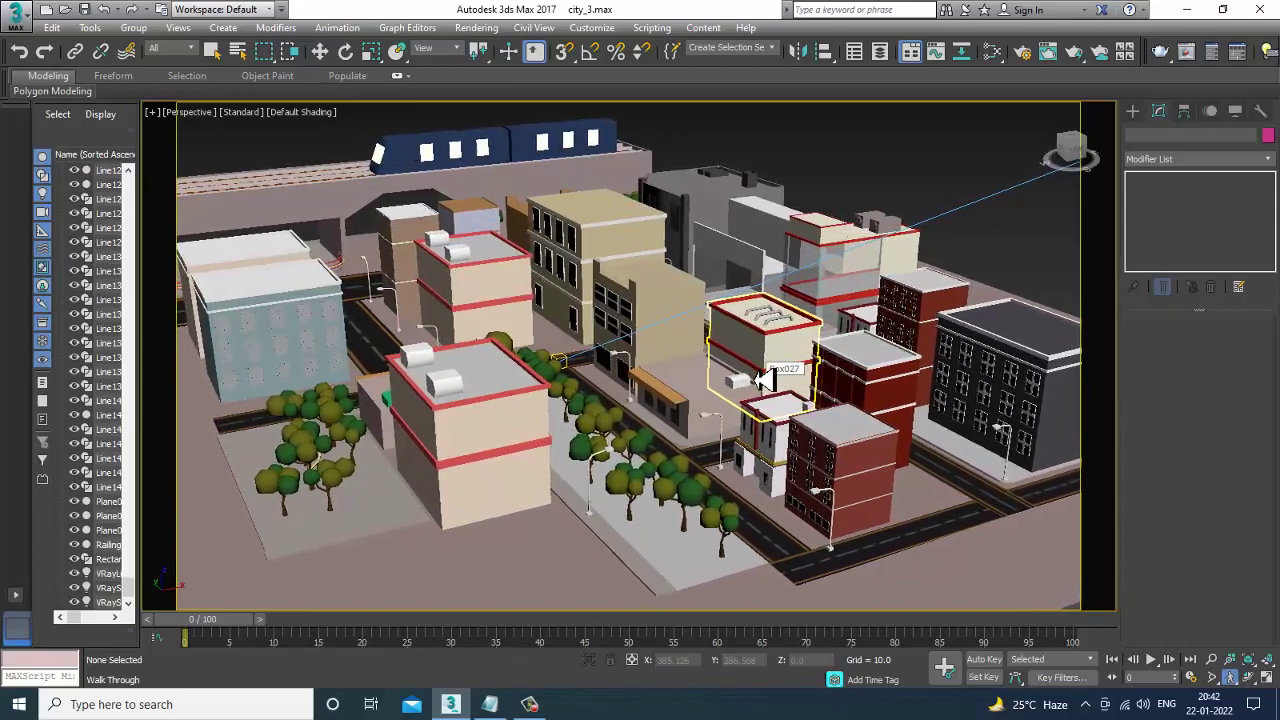
key("Up")
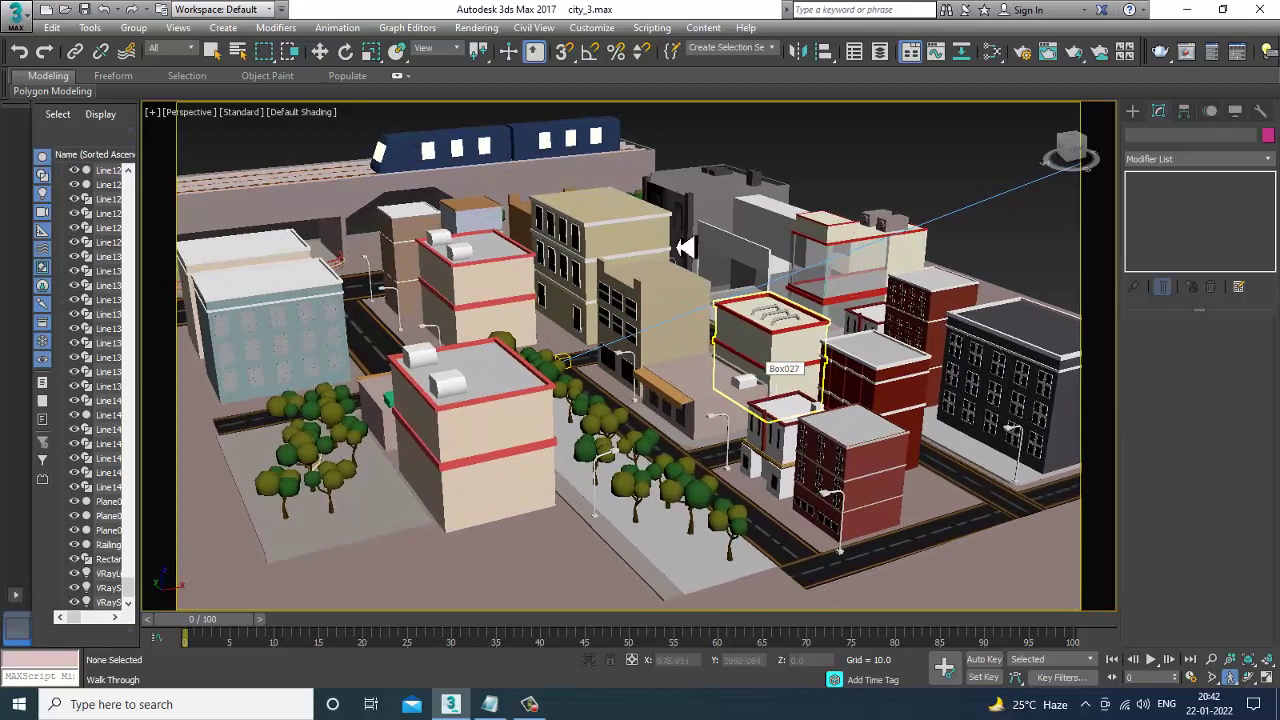
- Create PhysCamera001 from the current perspective view, then bring Notepad forward
key("ctrl+c")
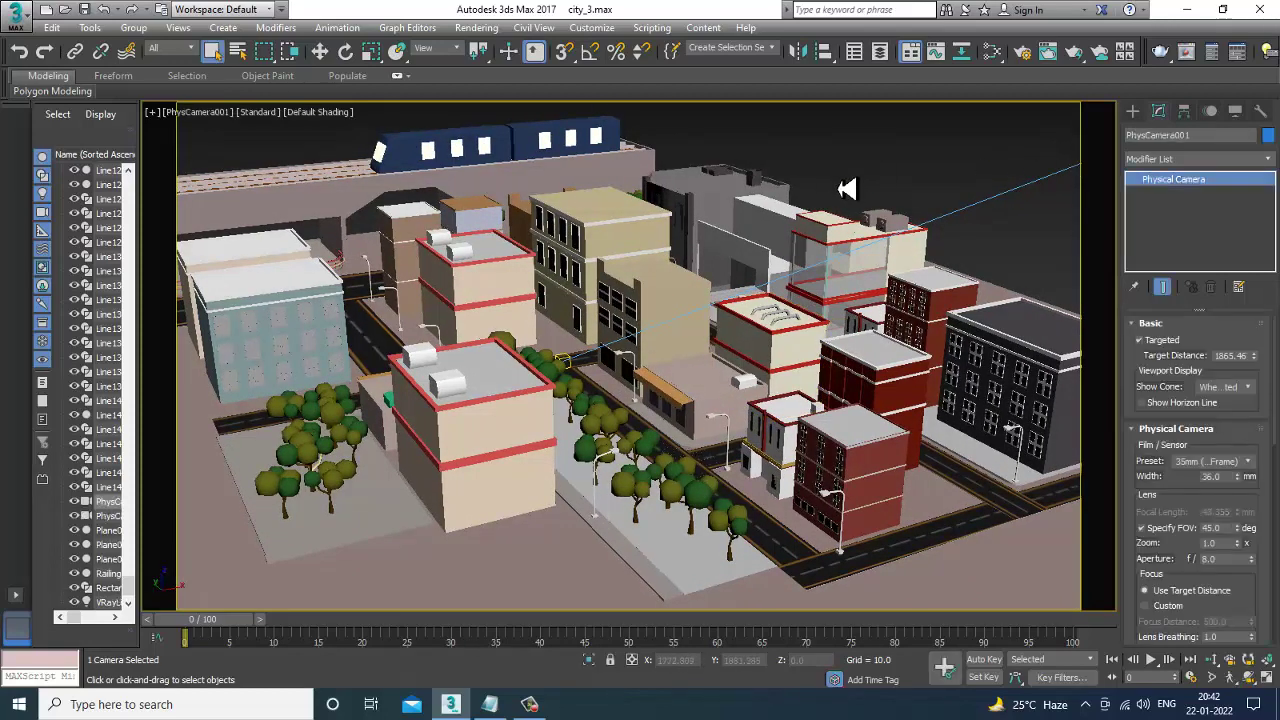
key("p")
key("alt+Tab")
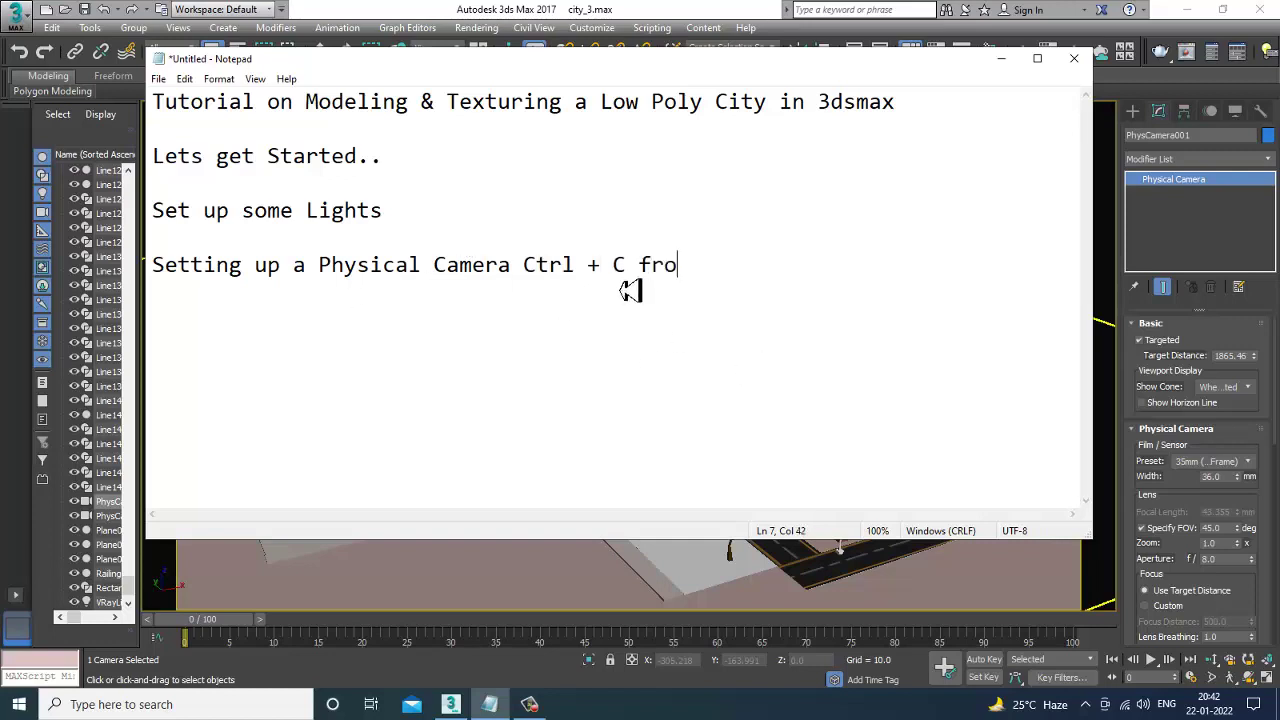
- Complete the camera note ending 'Ctrl + C from the view' and minimize Notepad
type("m the view")
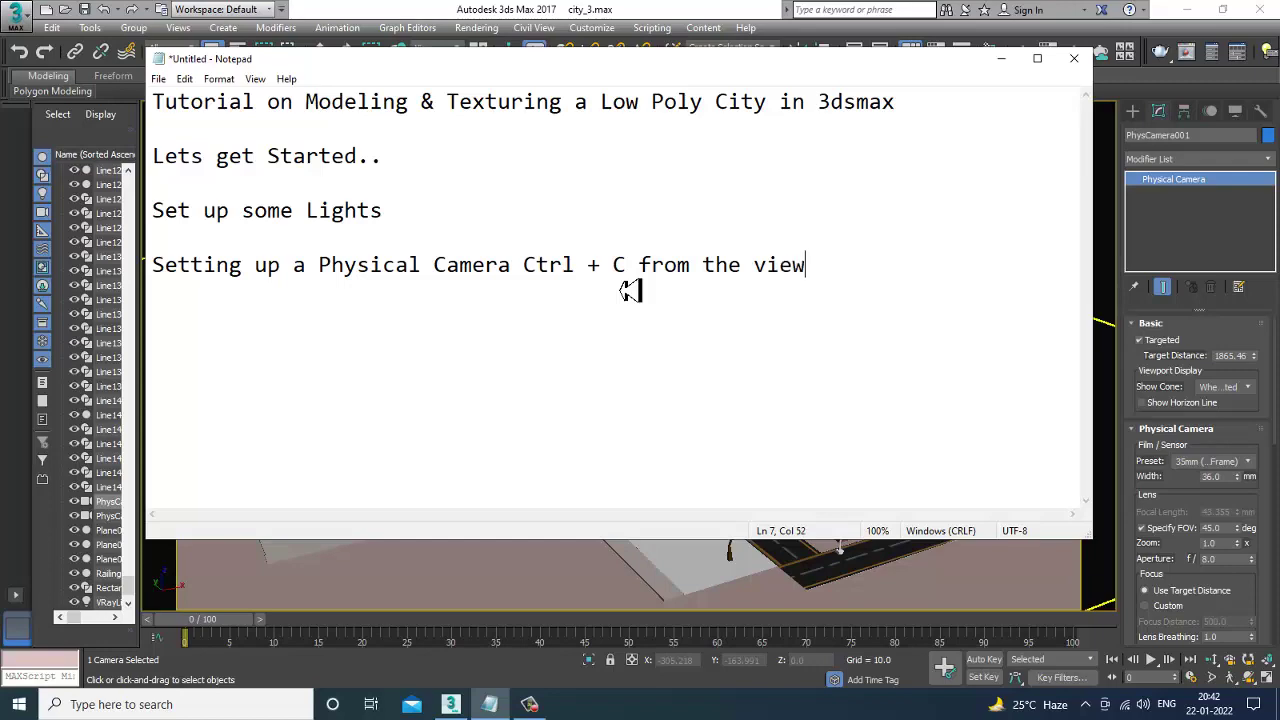
left_click(1002, 58)
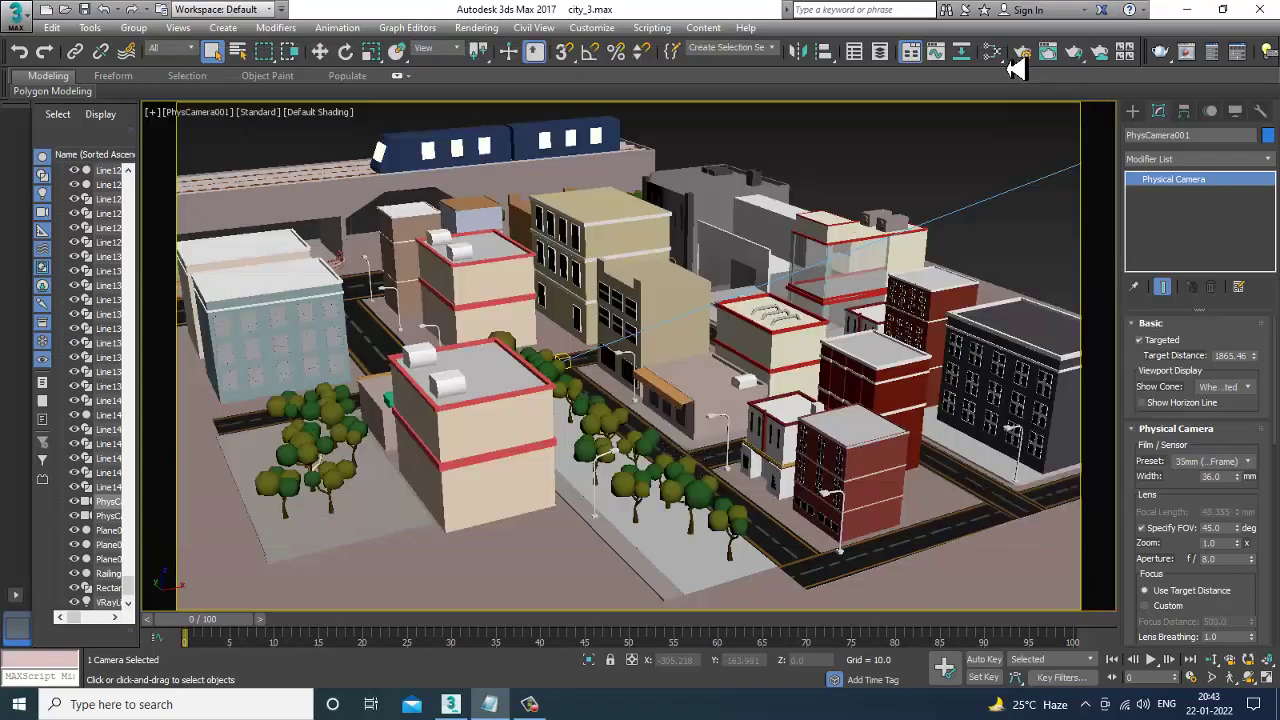
- Deselect the camera, zoom and orbit a free Perspective view of the city, then reopen Notepad
left_click(900, 166)
key("p")
scroll(603, 398, "up", 2)
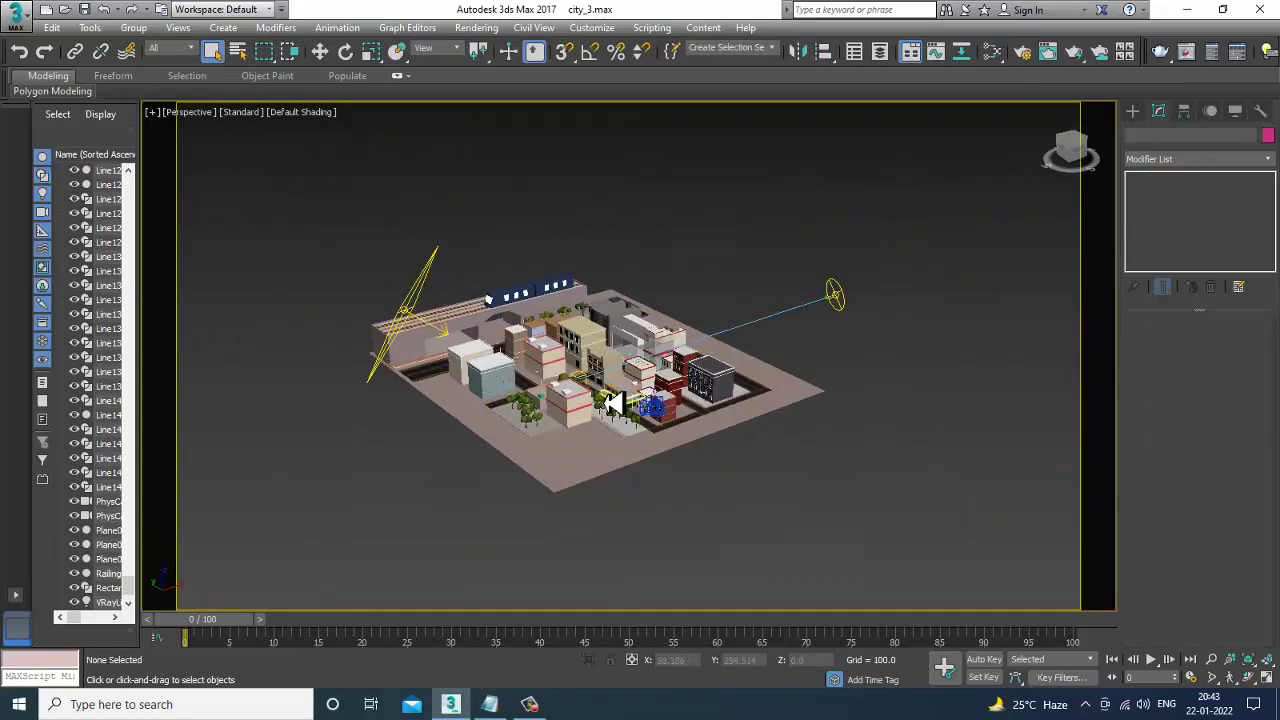
scroll(608, 397, "up", 3)
scroll(651, 401, "up", 3)
scroll(770, 425, "up", 3)
mouse_move(770, 425)
middle_mouse_down("alt")
mouse_move(685, 382)
mouse_move(727, 380)
mouse_move(703, 400)
mouse_move(733, 385)
middle_mouse_up("alt")
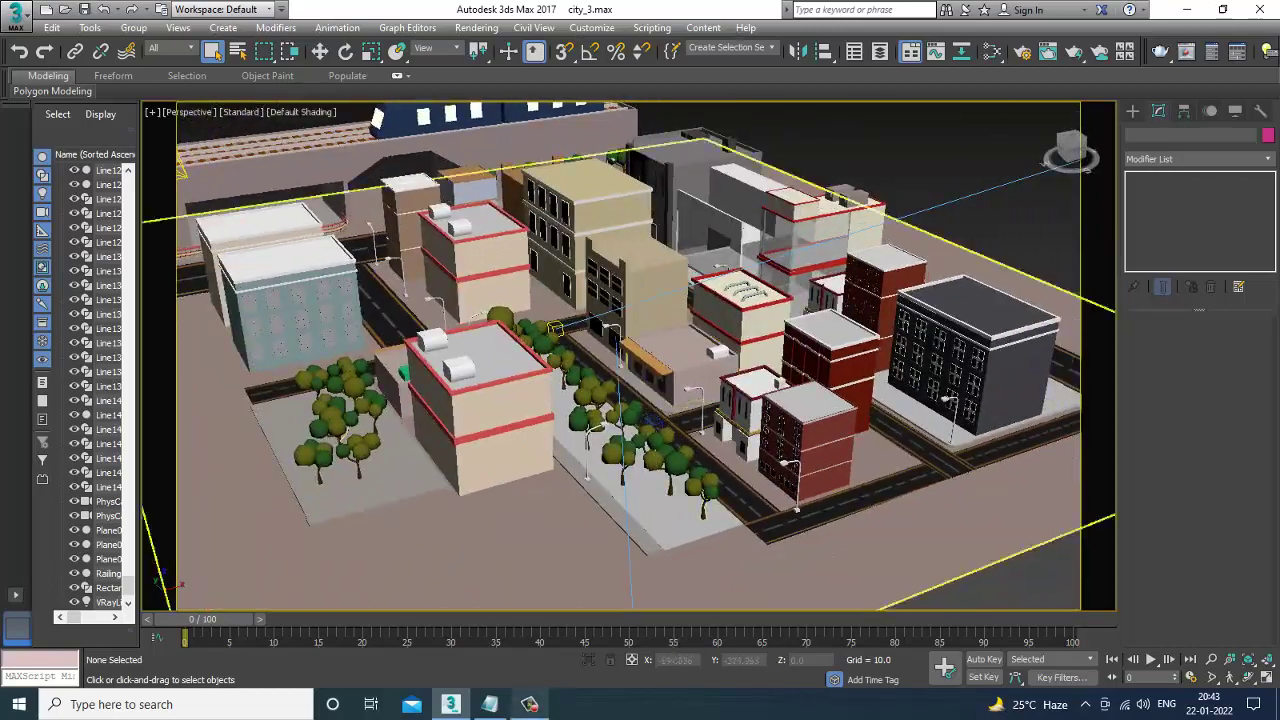
left_click(490, 704)
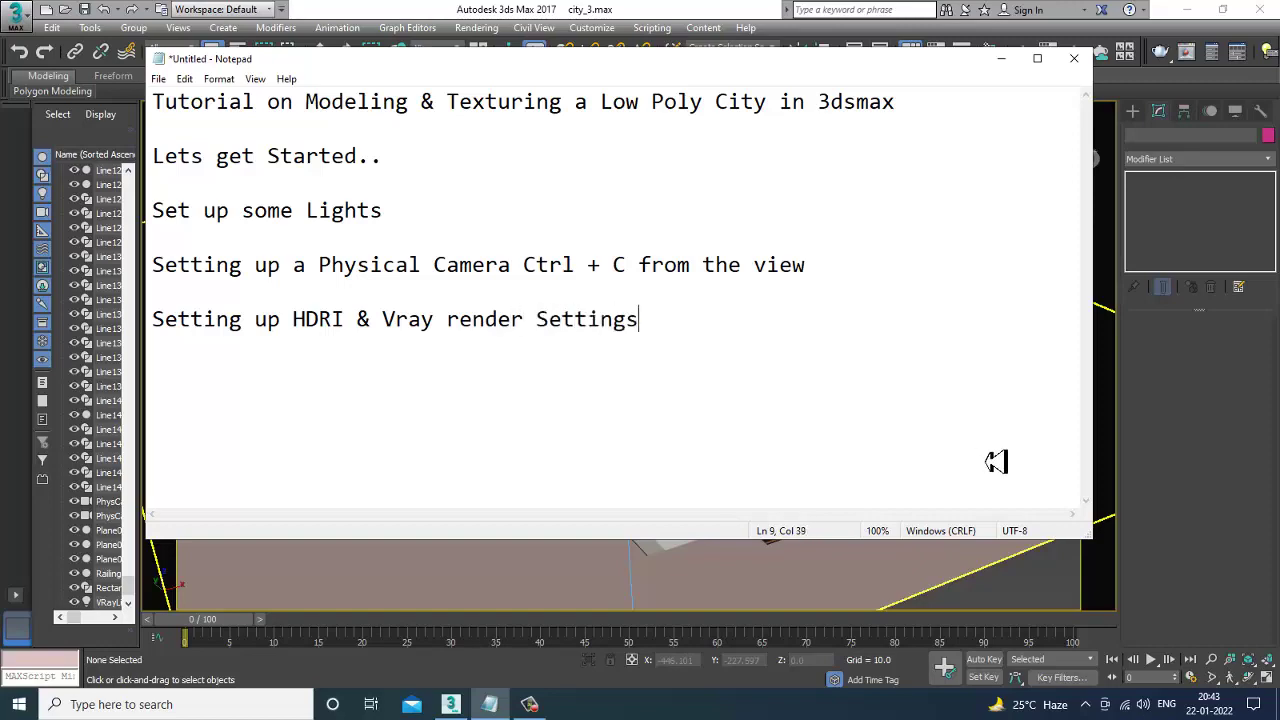
- Minimize Notepad after the HDRI & Vray render settings line to return to 3ds Max
left_click(1001, 58)
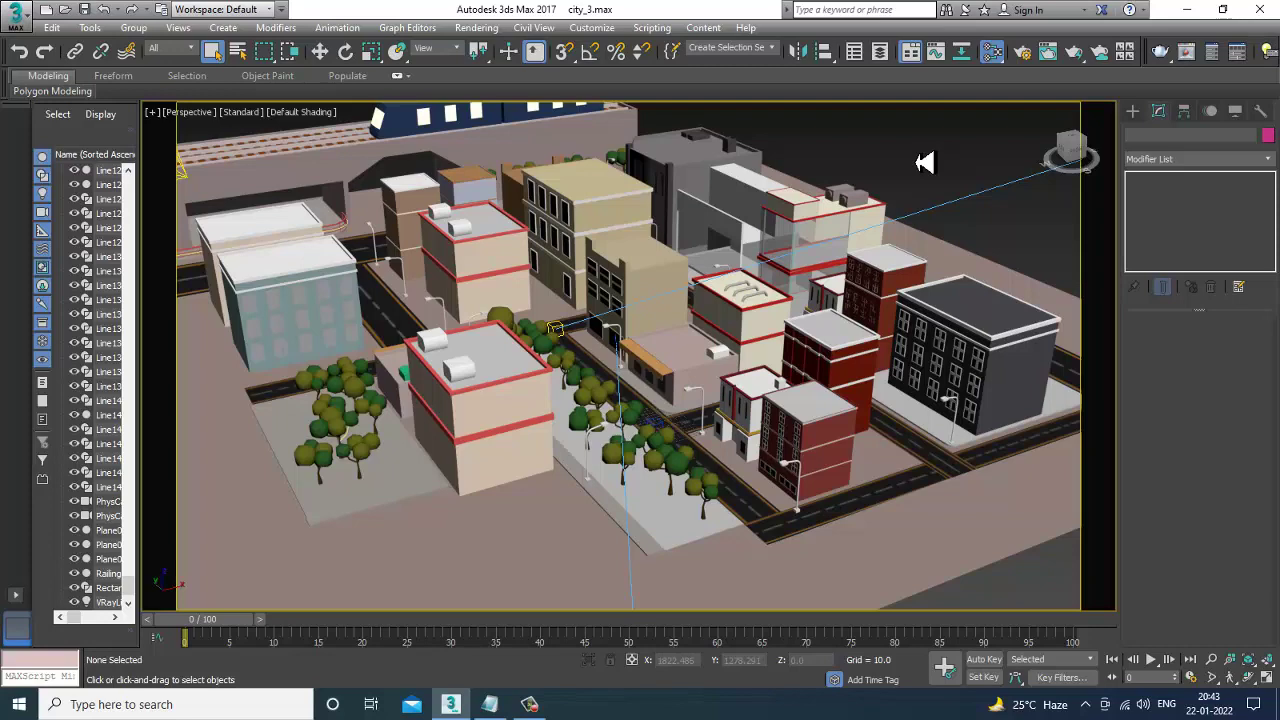
- Open the Material Editor and switch it to Compact Material Editor mode
key("m")
left_click(47, 173)
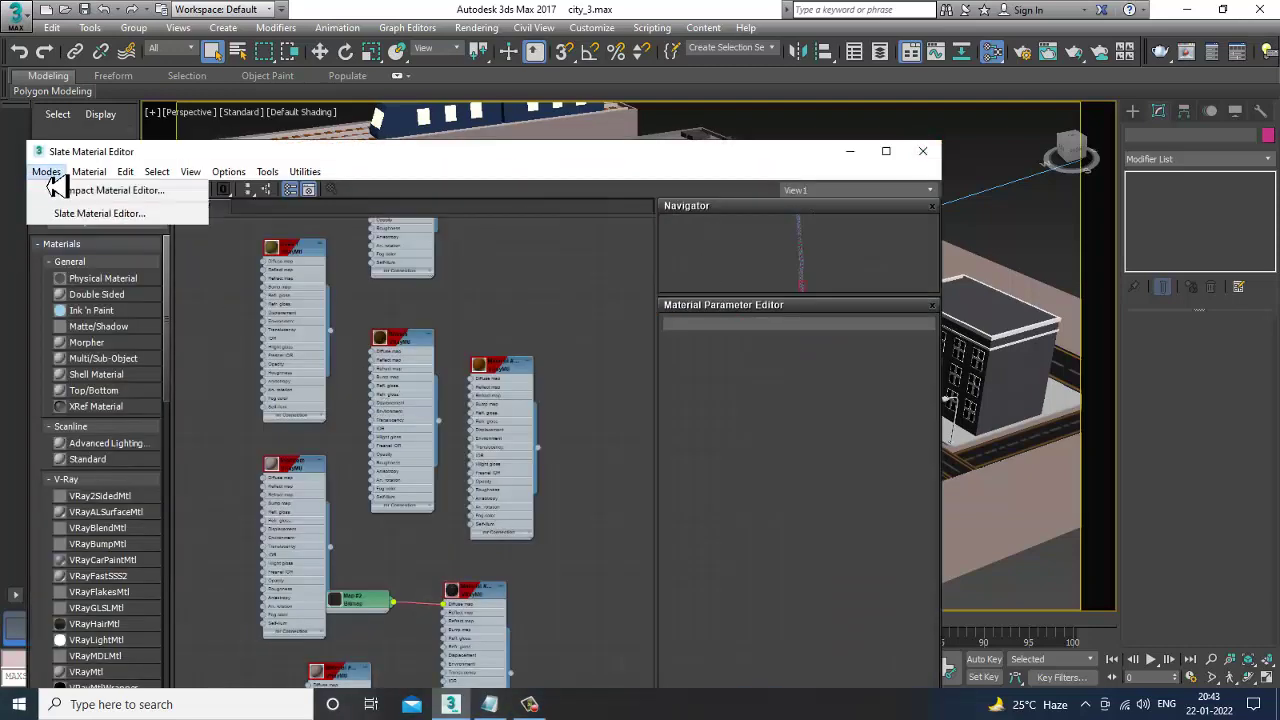
left_click(105, 190)
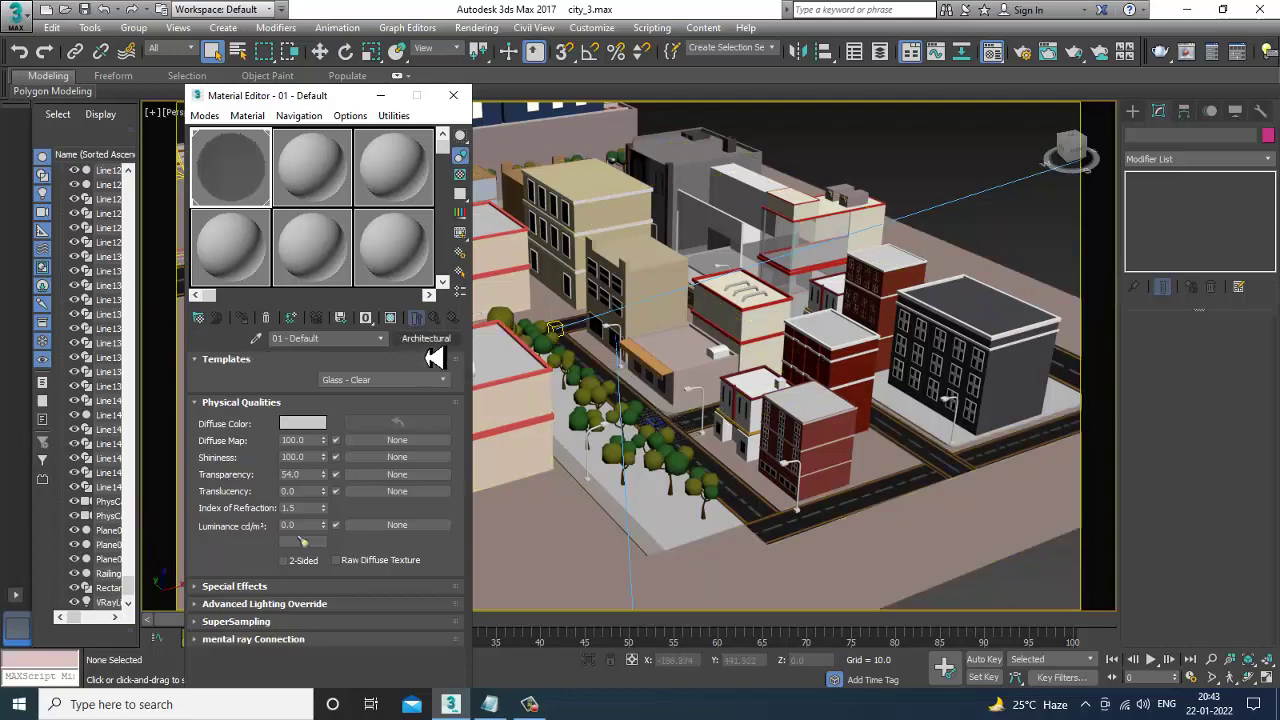
- Put a new VRayHDRI map into the second Material Editor sample slot
left_click(323, 176)
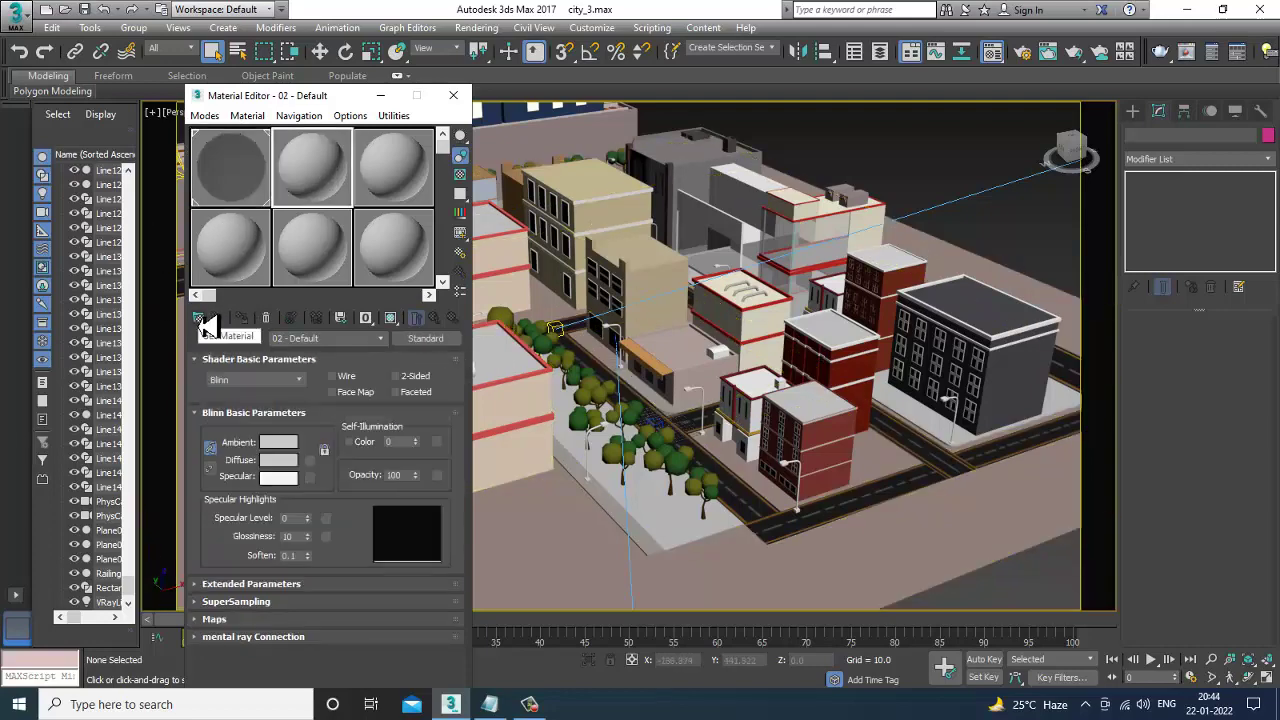
left_click(199, 319)
scroll(624, 483, "down", 4)
scroll(645, 485, "down", 4)
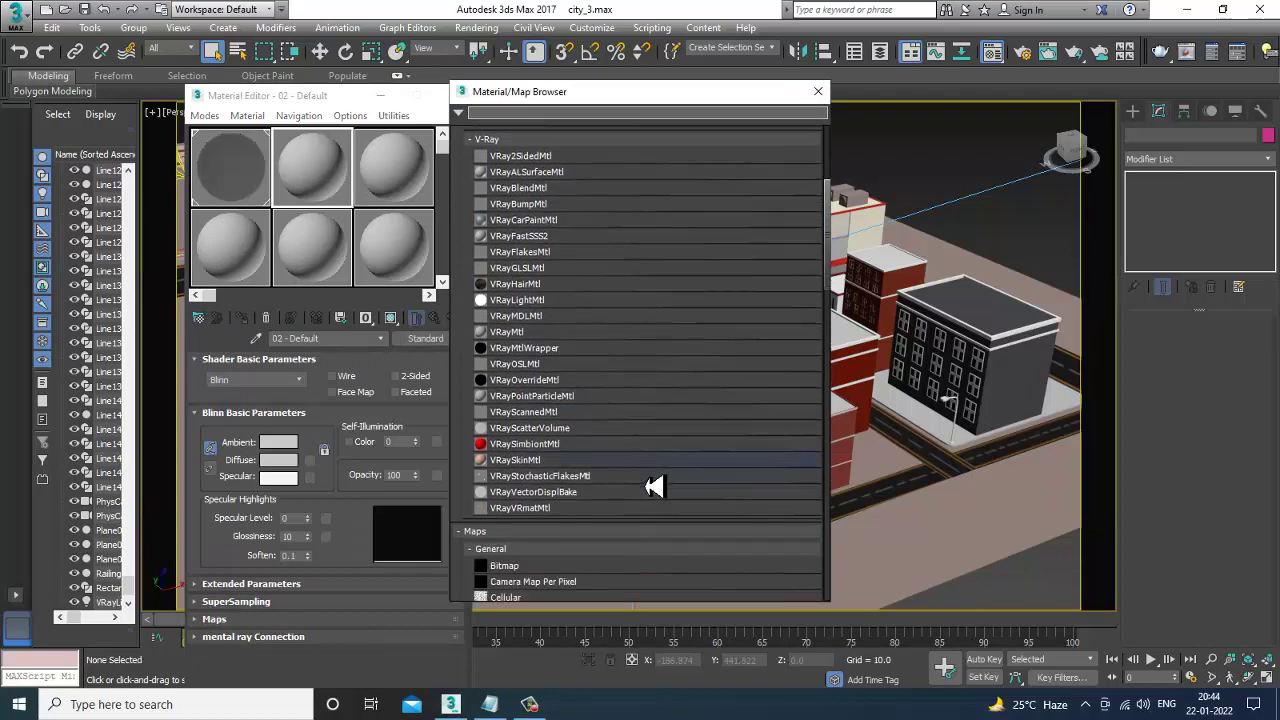
scroll(651, 486, "down", 4)
scroll(654, 487, "down", 4)
scroll(654, 487, "down", 3)
scroll(652, 489, "down", 4)
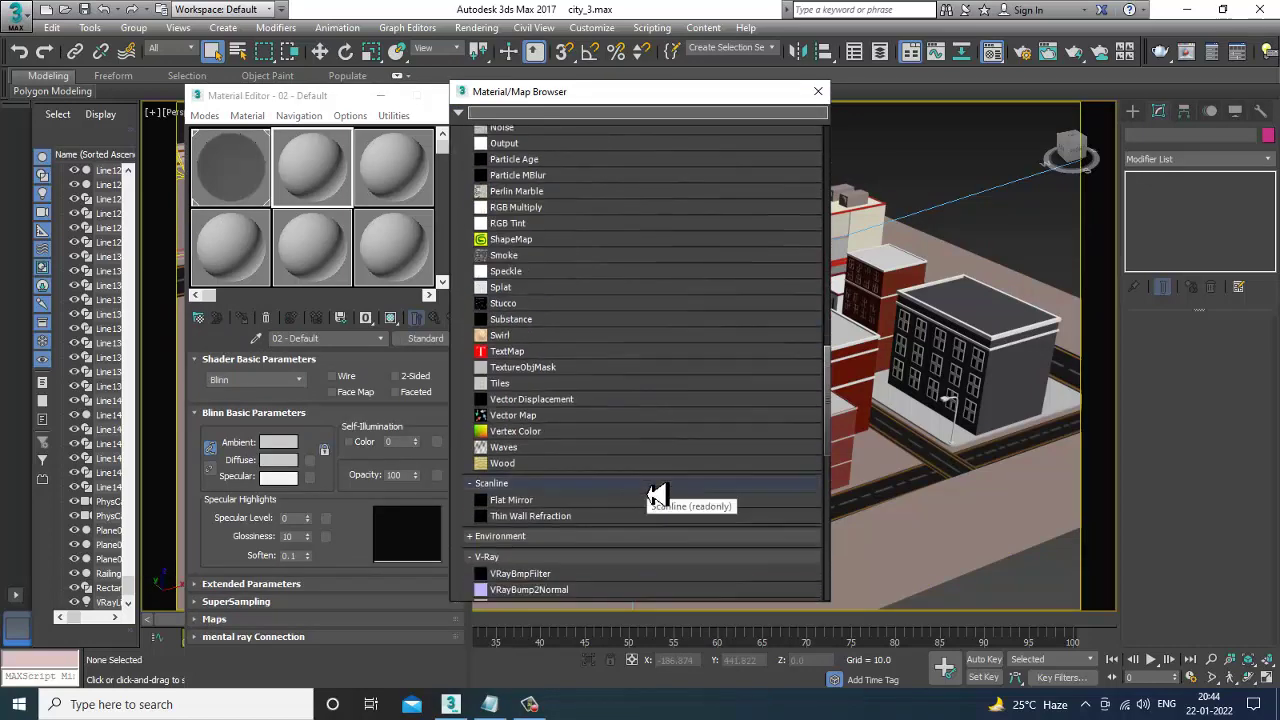
scroll(653, 492, "down", 4)
scroll(655, 495, "down", 4)
scroll(655, 495, "down", 2)
scroll(630, 490, "down", 1)
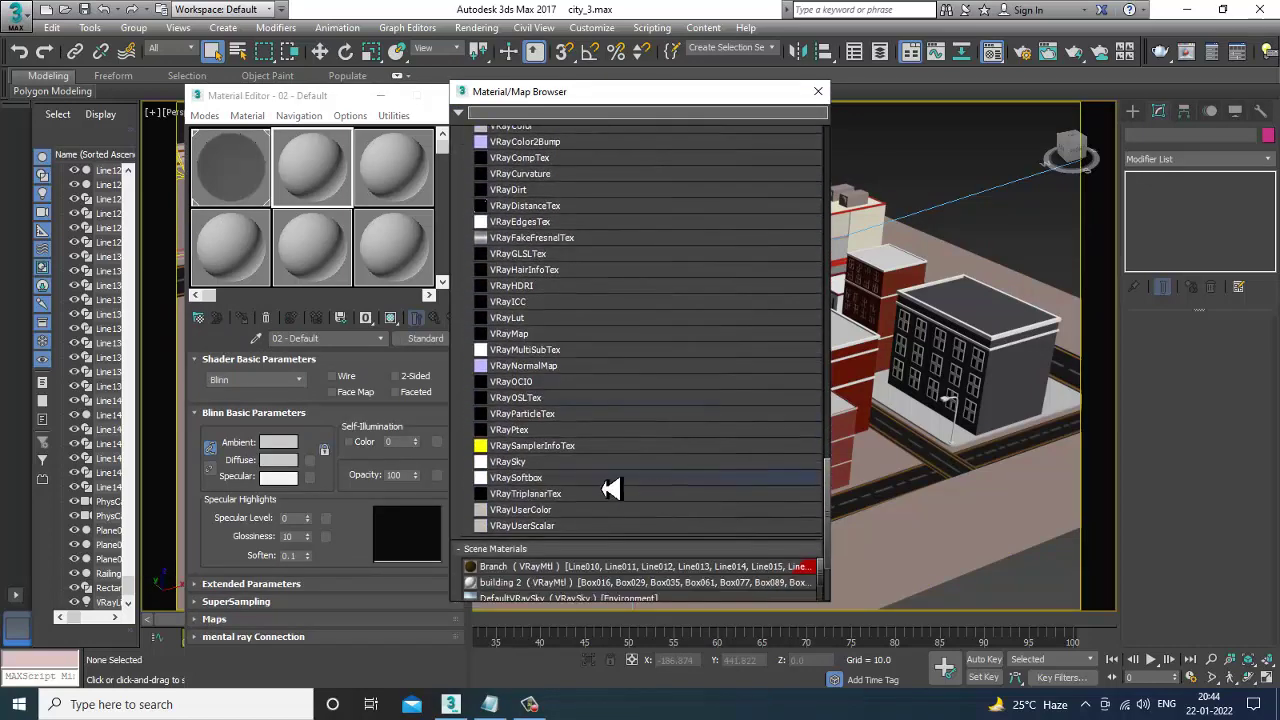
double_click(523, 287)
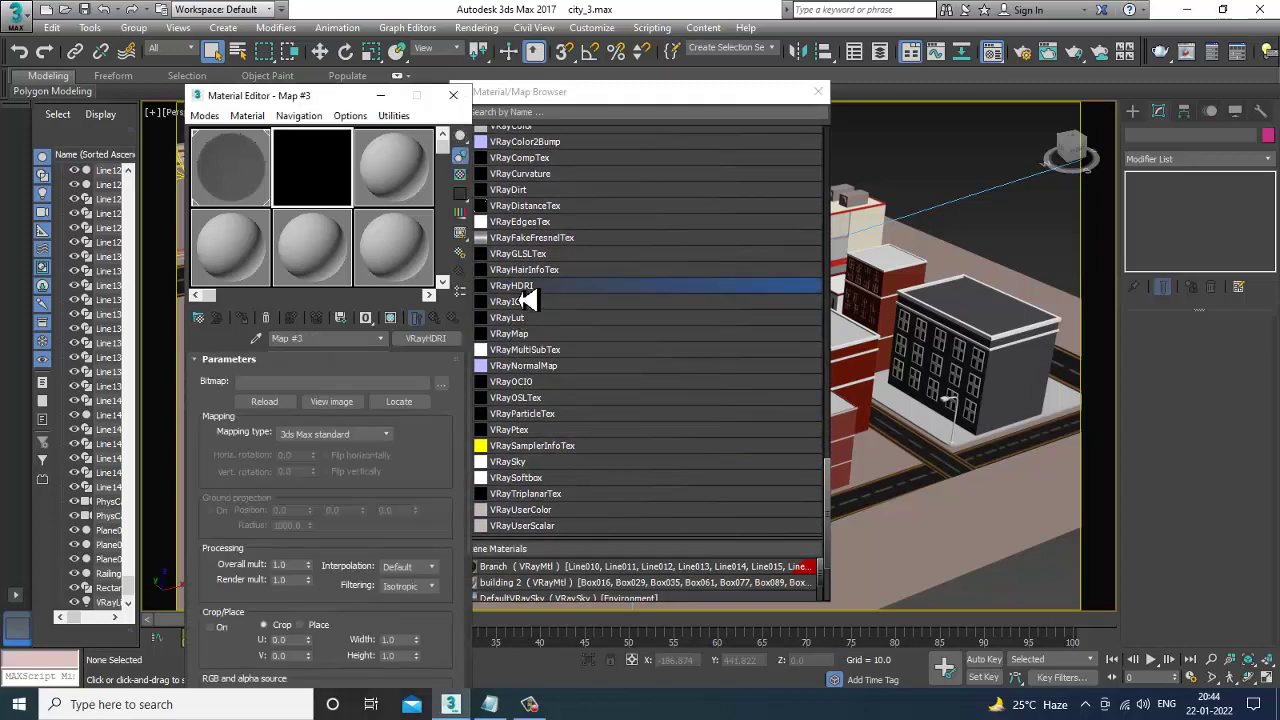
left_click(818, 91)
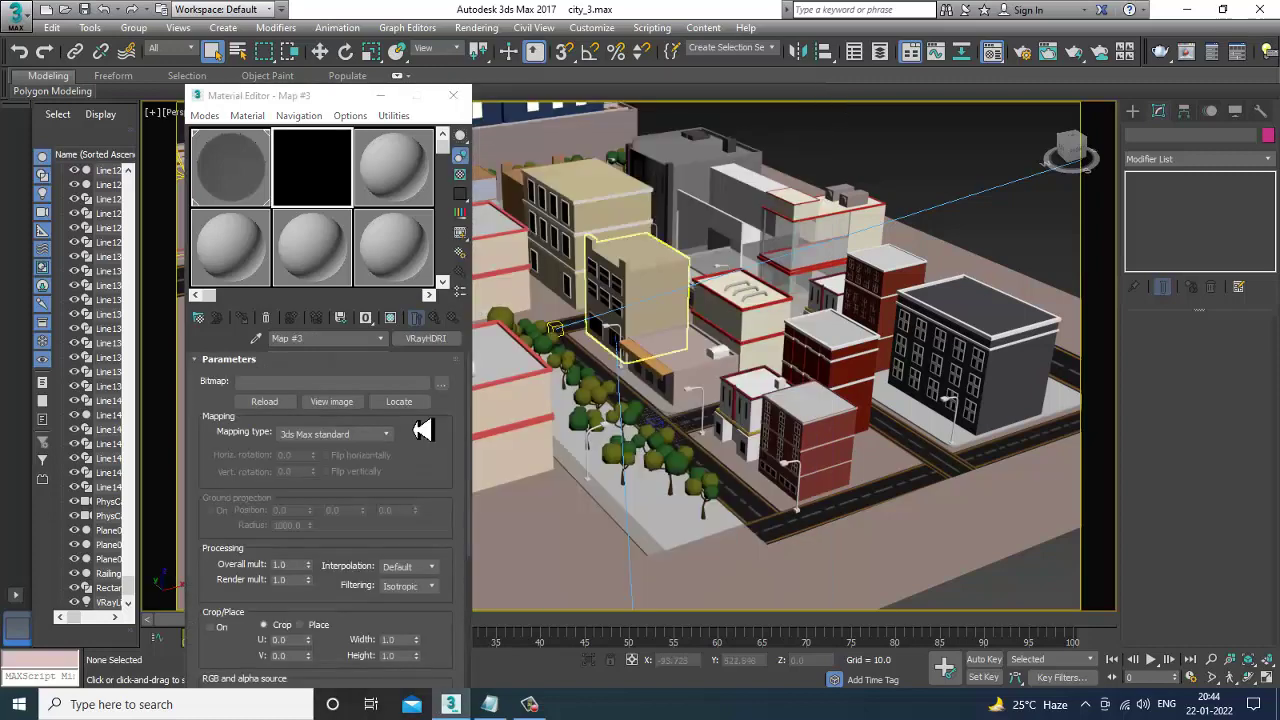
- Load hdri.jpg from the Desktop into the VRayHDRI map with Spherical mapping
left_click(441, 383)
left_click(231, 275)
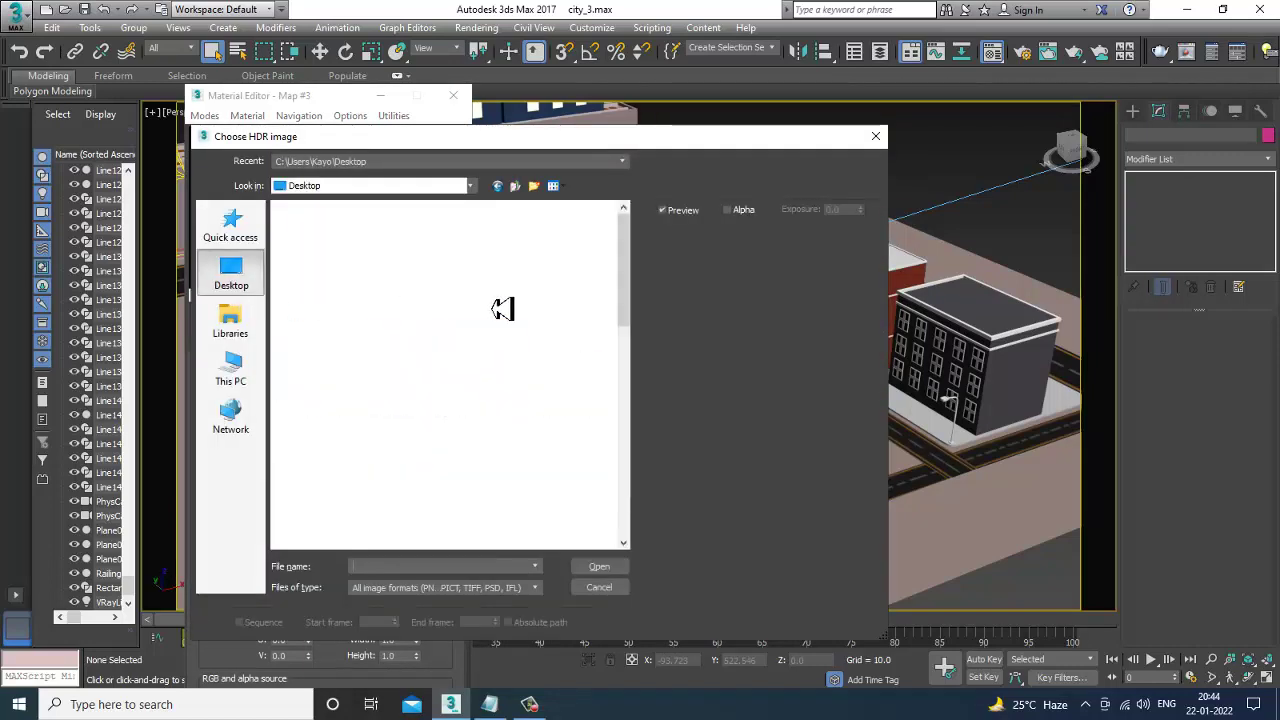
scroll(540, 450, "down", 2)
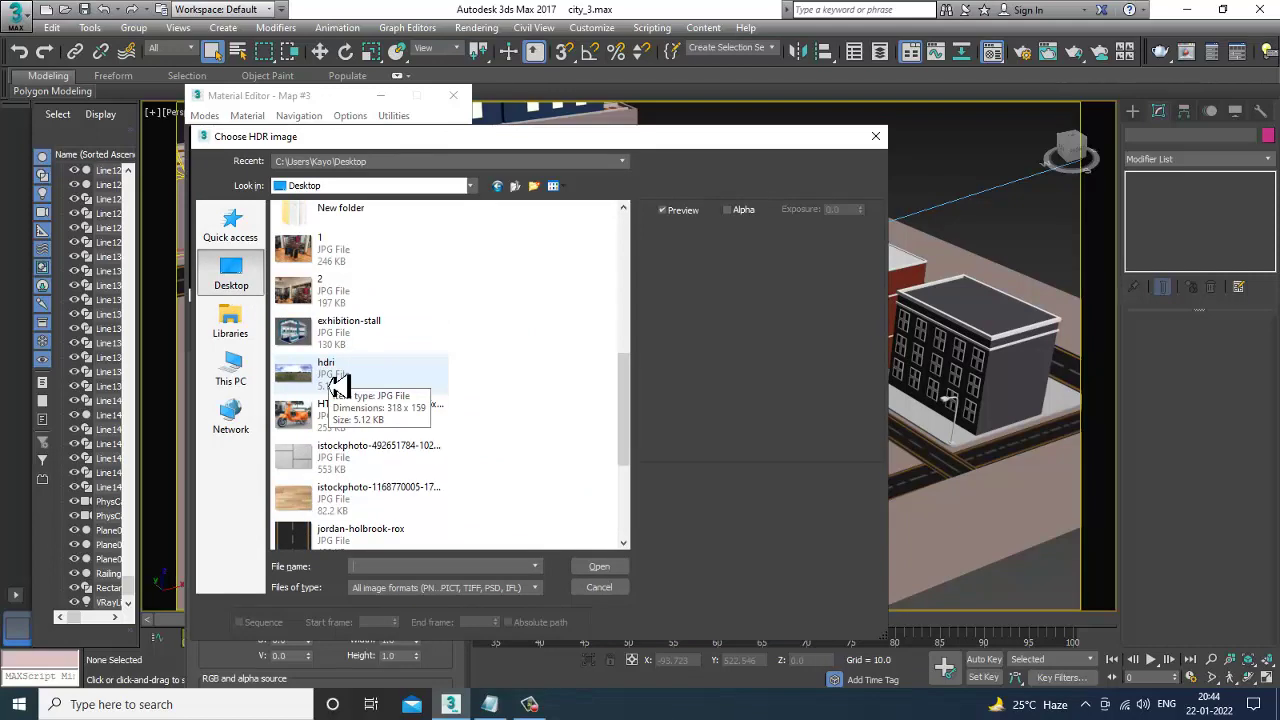
double_click(338, 383)
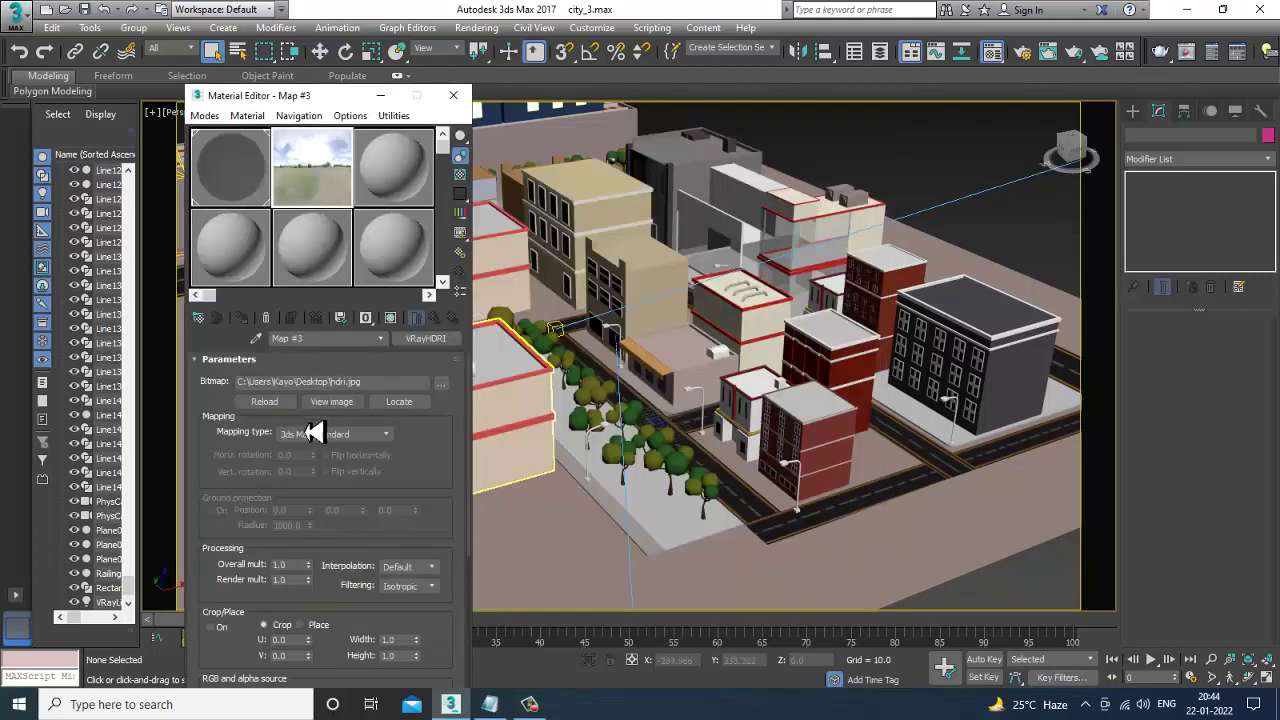
left_click(334, 436)
left_click(336, 470)
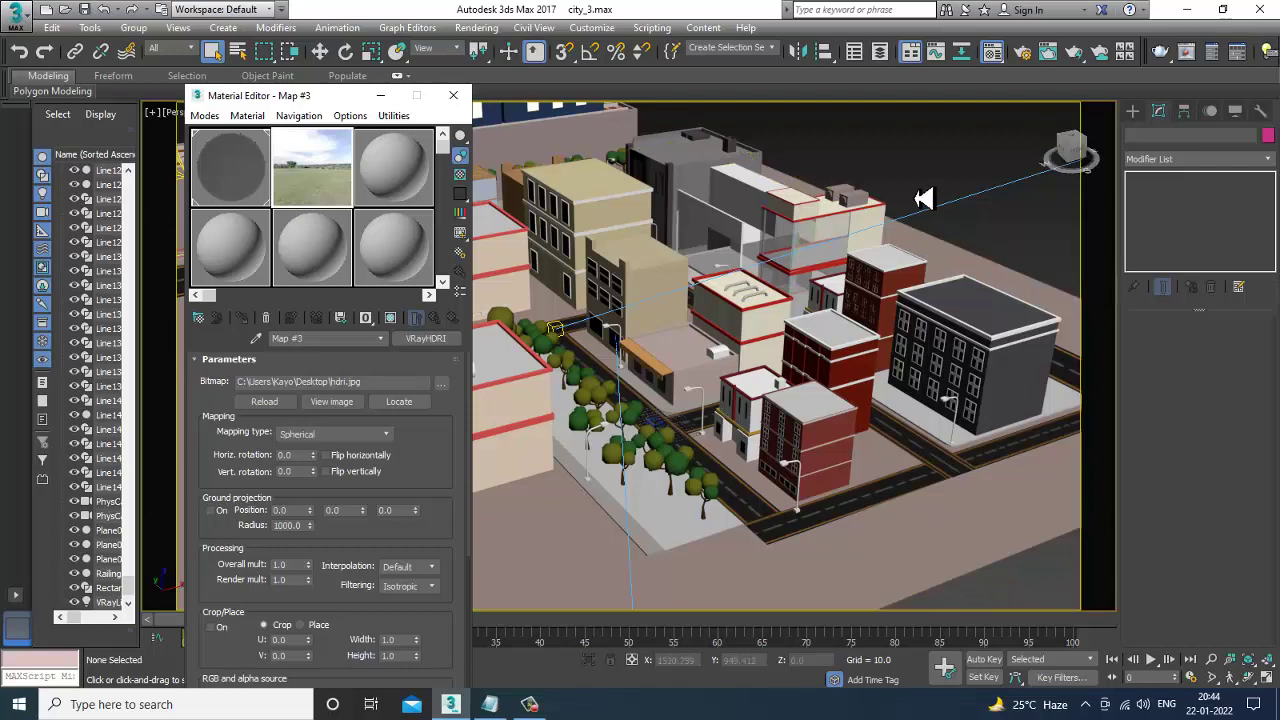
scroll(922, 199, "down", 5)
middle_click_drag(755, 239, 820, 344)
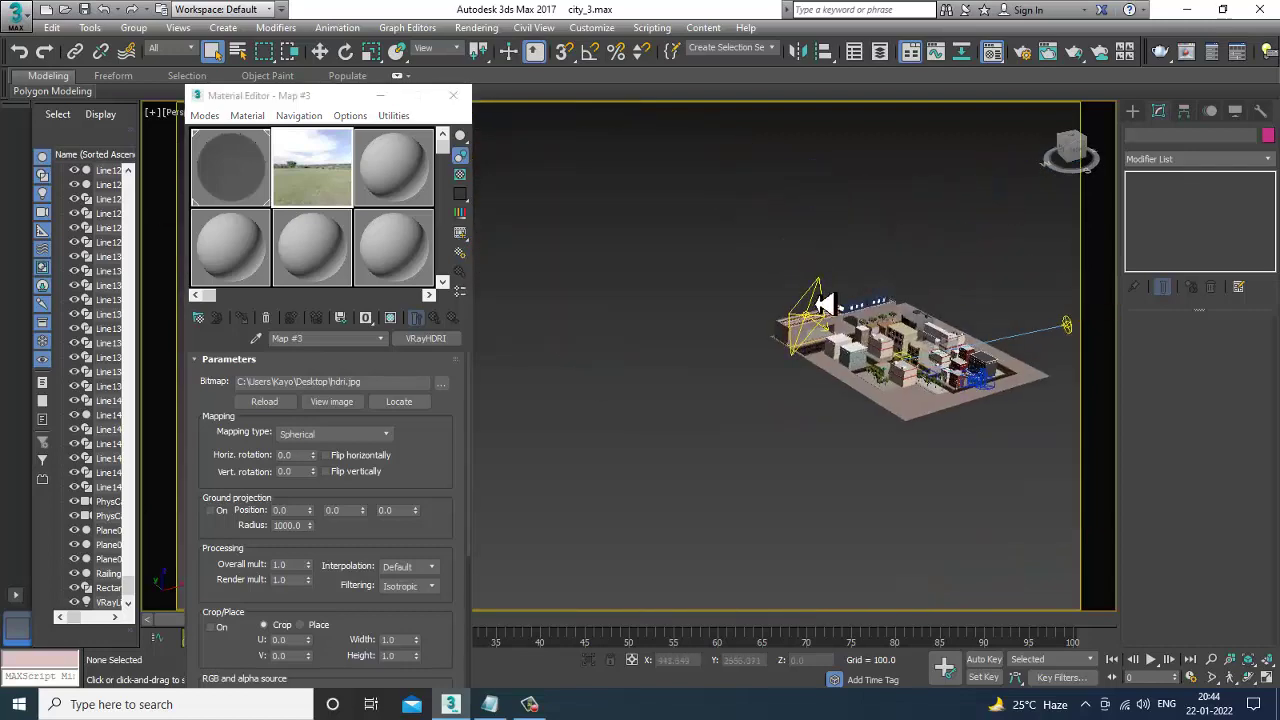
- Instance the HDRI map as VRayLight001's texture
left_click(822, 305)
middle_click_drag(910, 325, 760, 312)
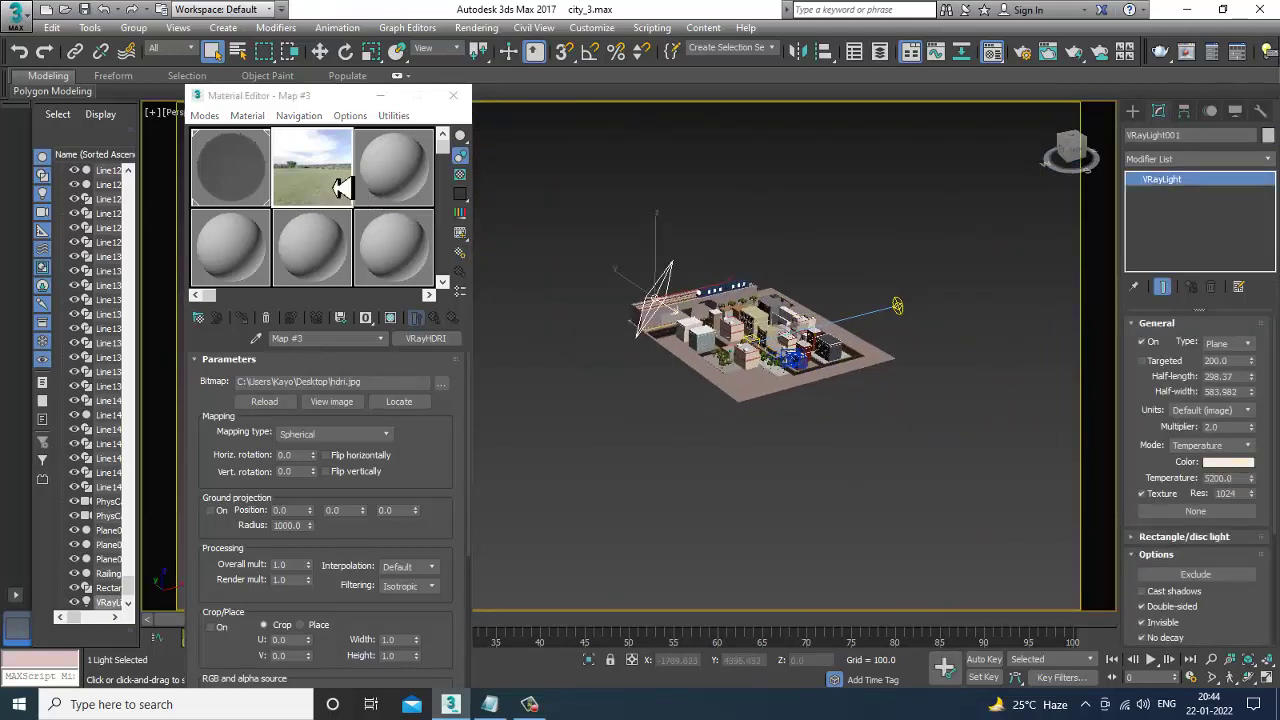
left_click_drag(342, 188, 318, 186)
left_click_drag(1207, 518, 1207, 518)
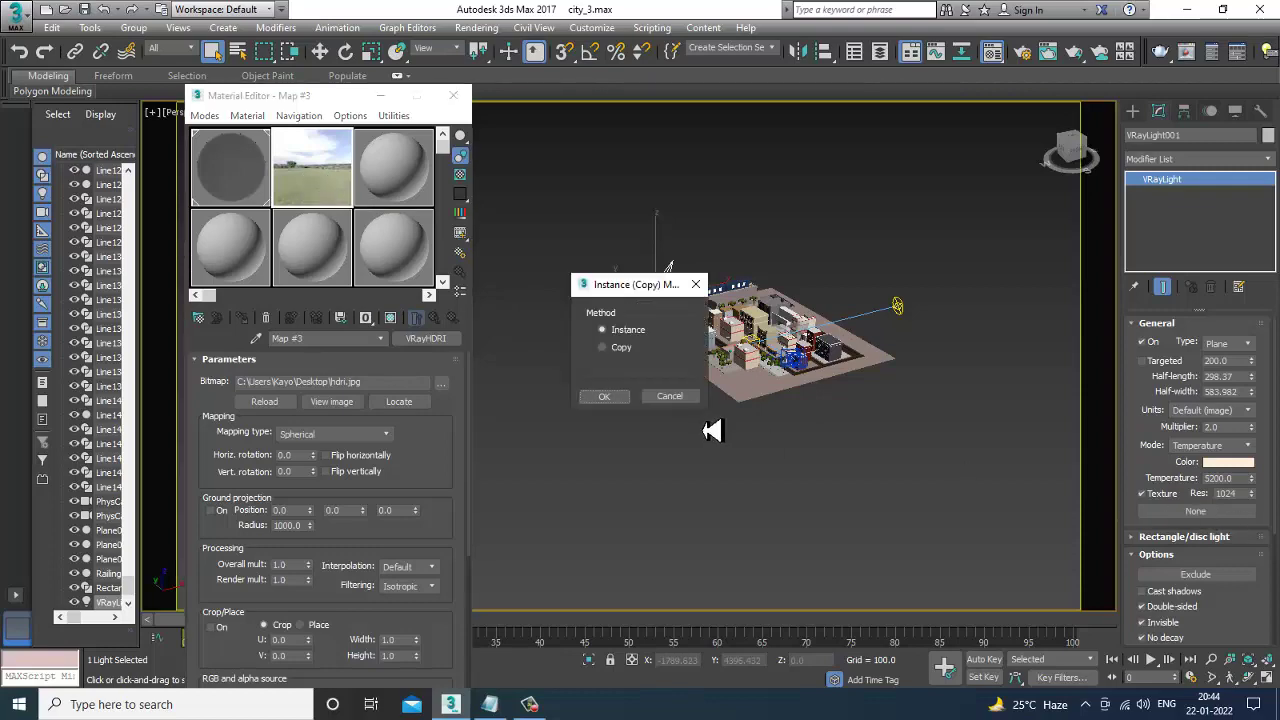
left_click(605, 397)
- Instance the same HDRI map as the scene's Environment Map
scroll(845, 455, "up", 1)
scroll(830, 455, "up", 4)
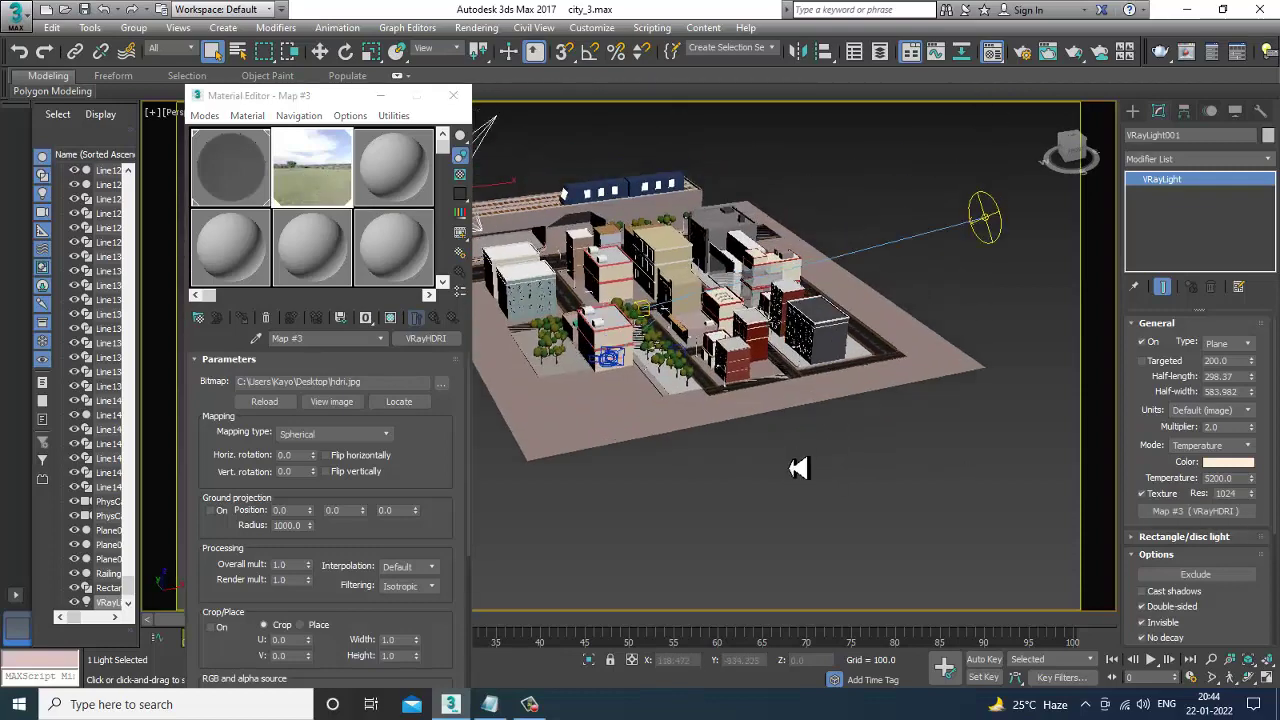
scroll(800, 466, "up", 1)
scroll(790, 440, "up", 2)
scroll(766, 394, "up", 2)
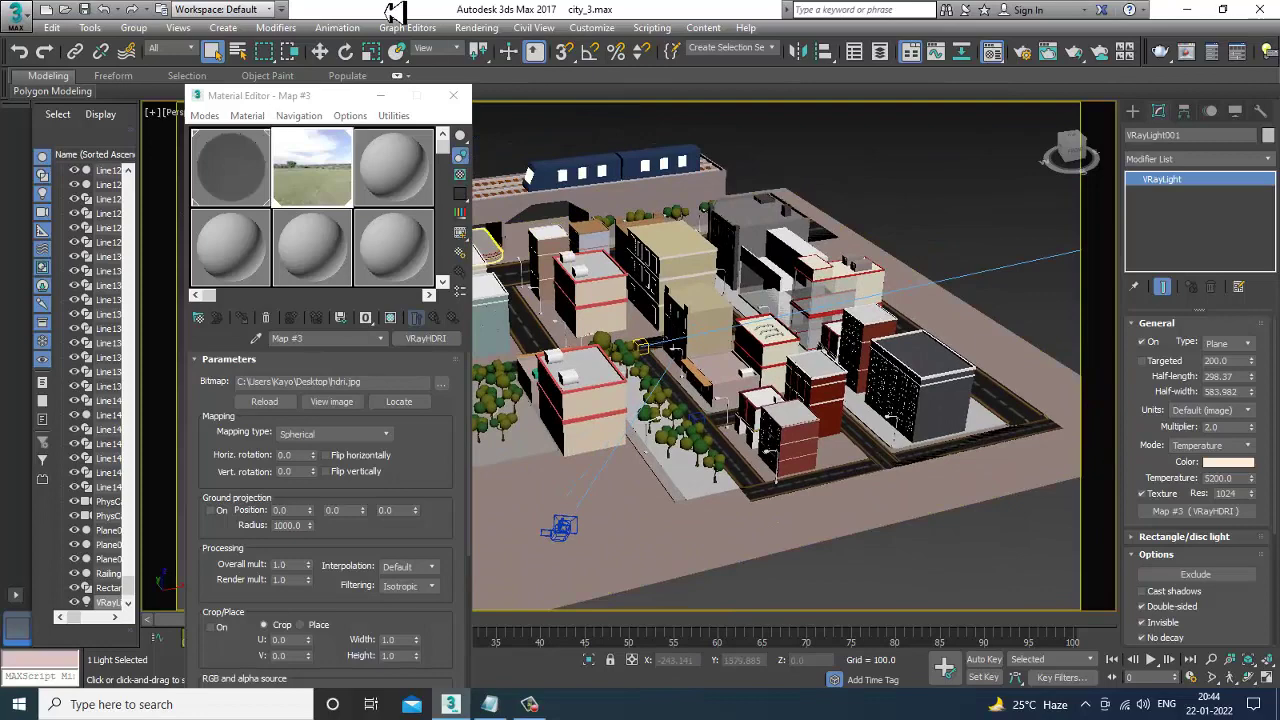
left_click(476, 27)
left_click(543, 255)
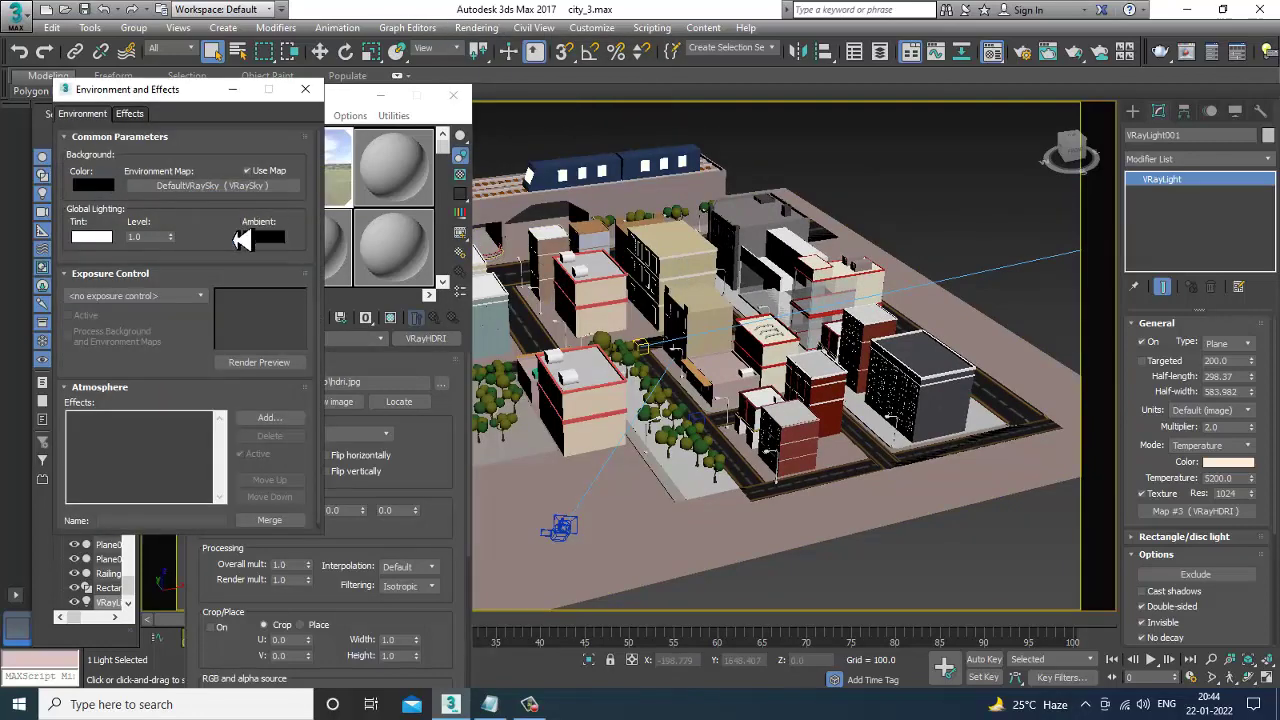
left_click_drag(243, 240, 277, 193)
left_click_drag(163, 197, 161, 194)
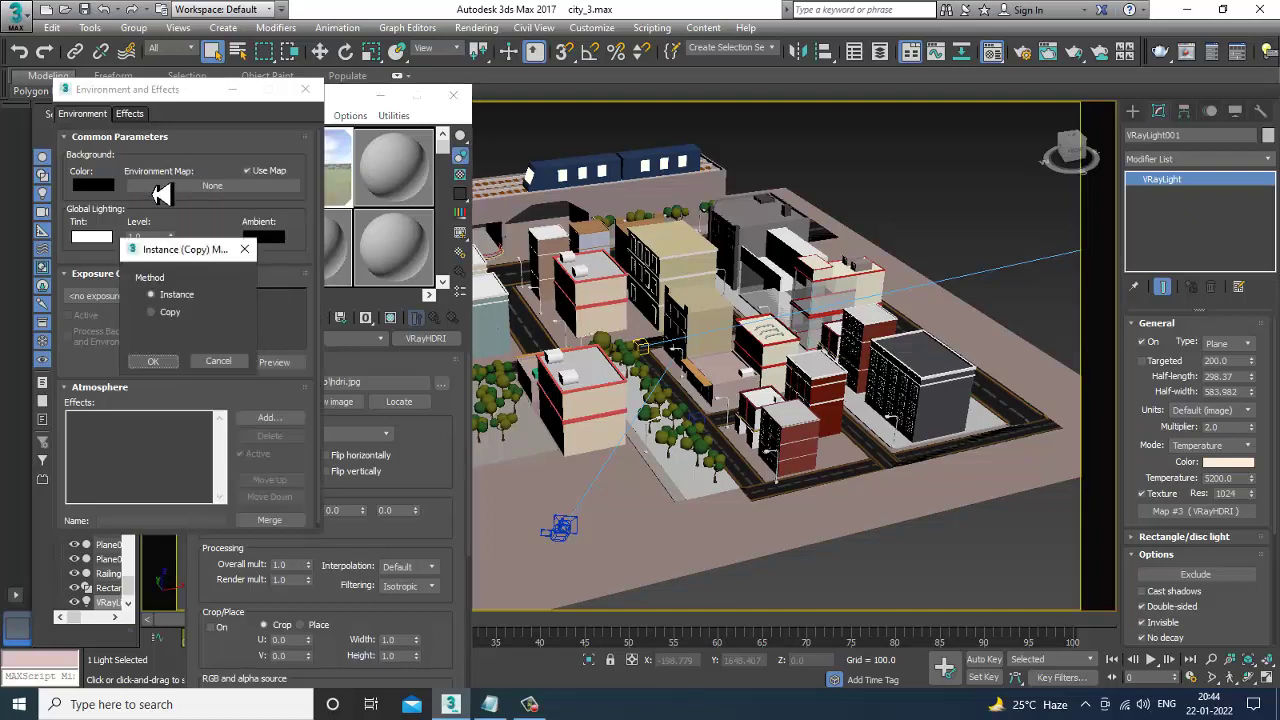
left_click(153, 361)
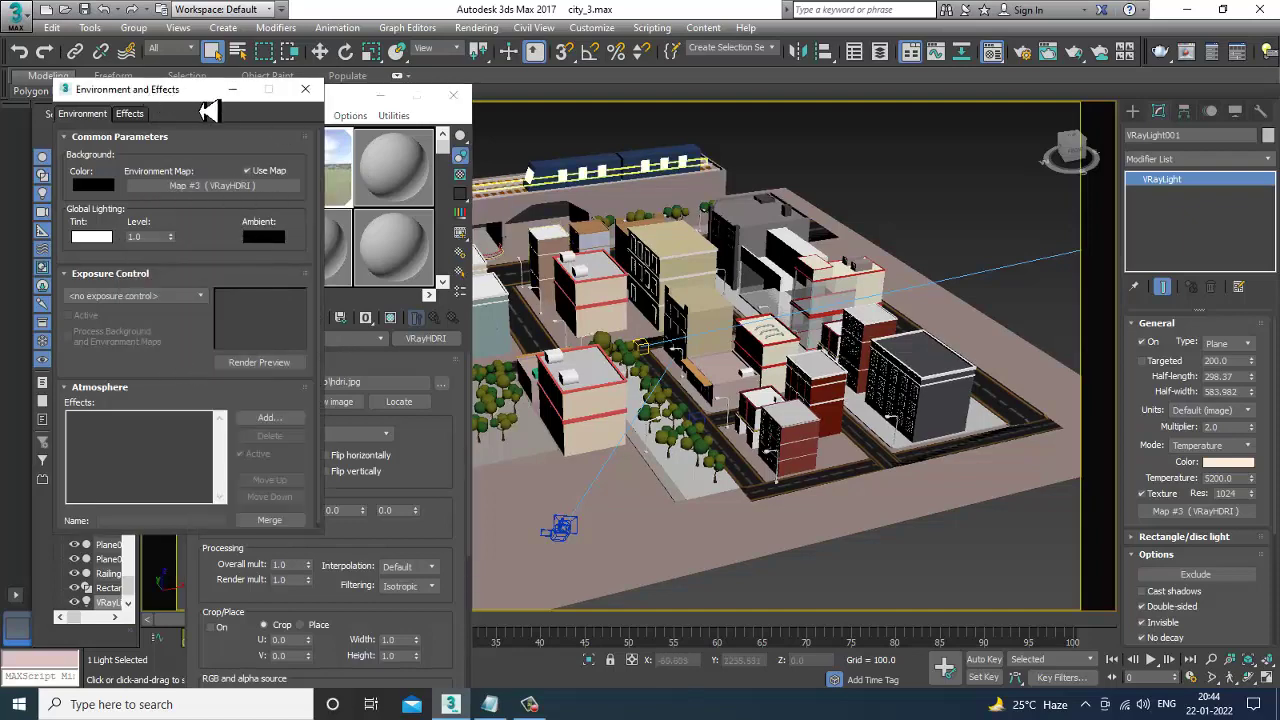
left_click(232, 89)
left_click(757, 131)
scroll(757, 131, "up", 3)
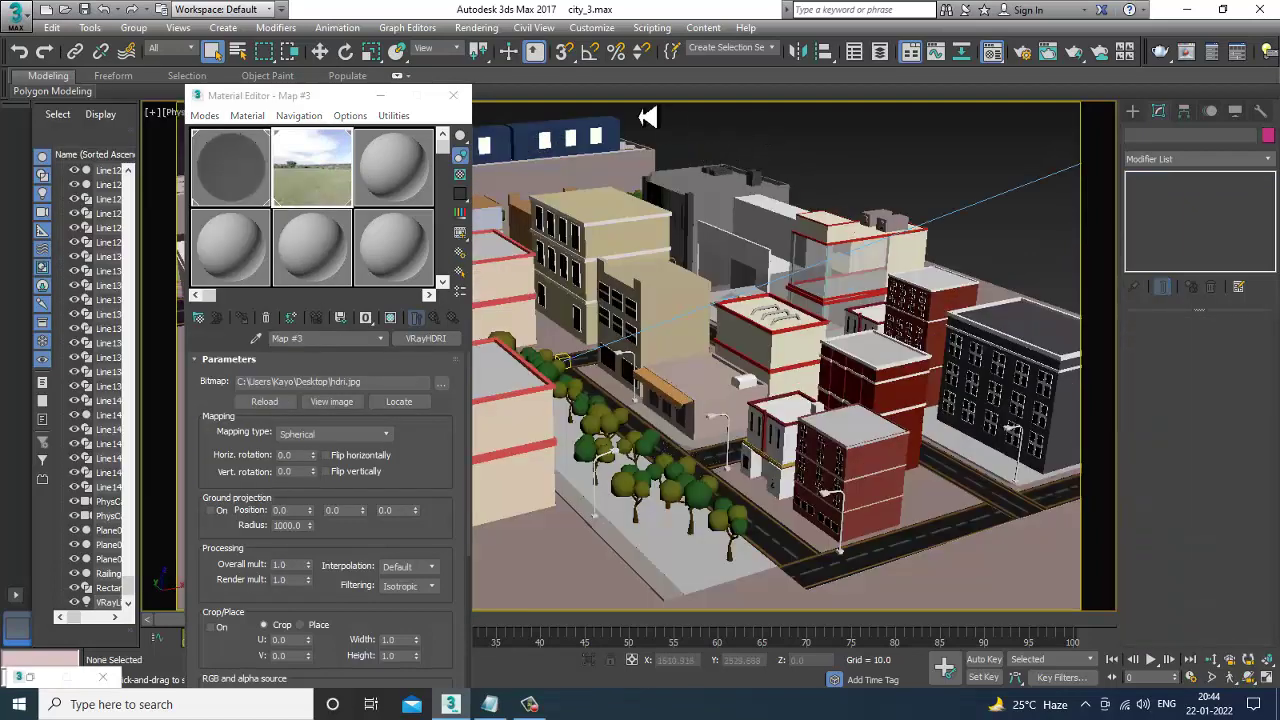
- Render a first test of the city and check the VRay light's multiplier
left_click(476, 27)
left_click(495, 40)
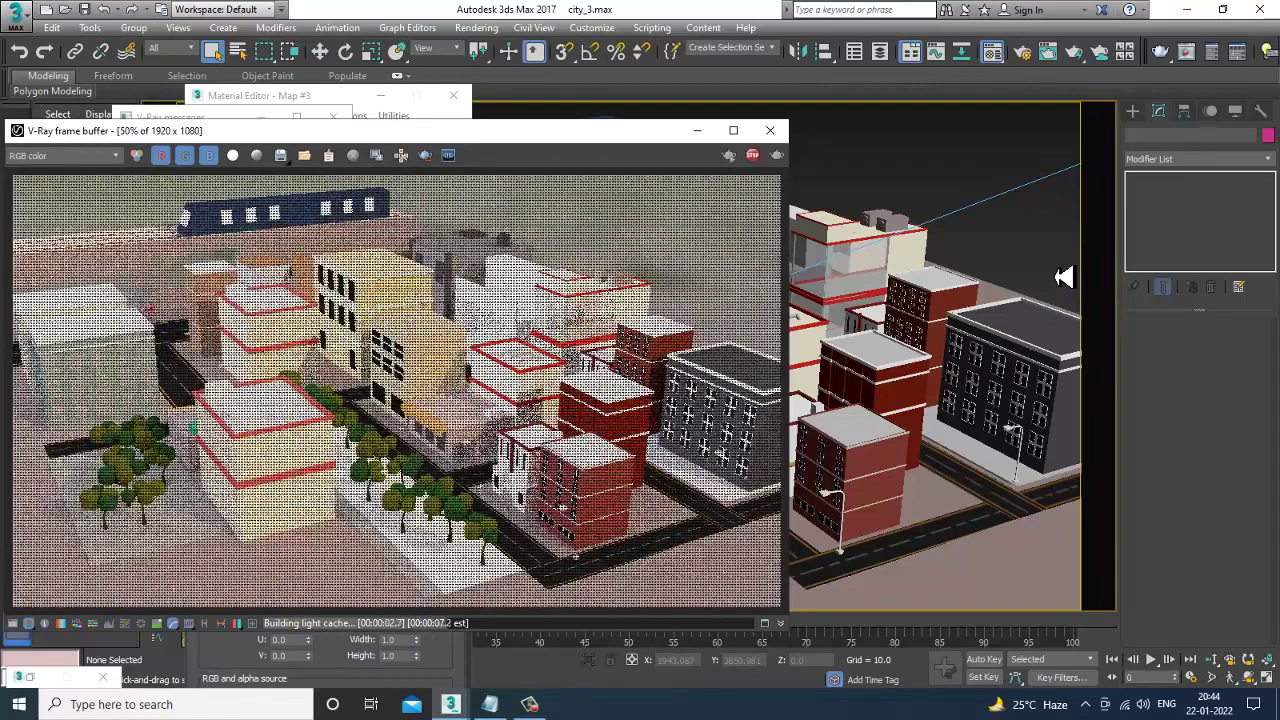
left_click(770, 132)
scroll(876, 265, "down", 5)
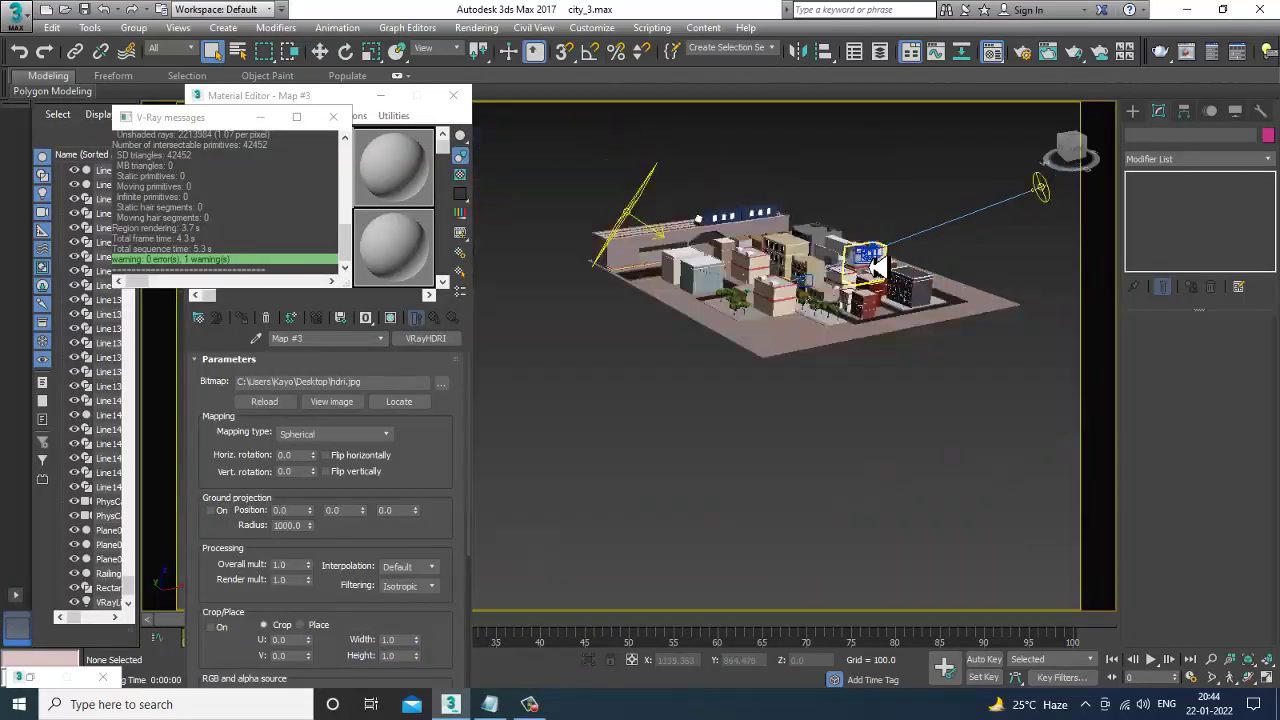
scroll(876, 265, "down", 2)
left_click(832, 285)
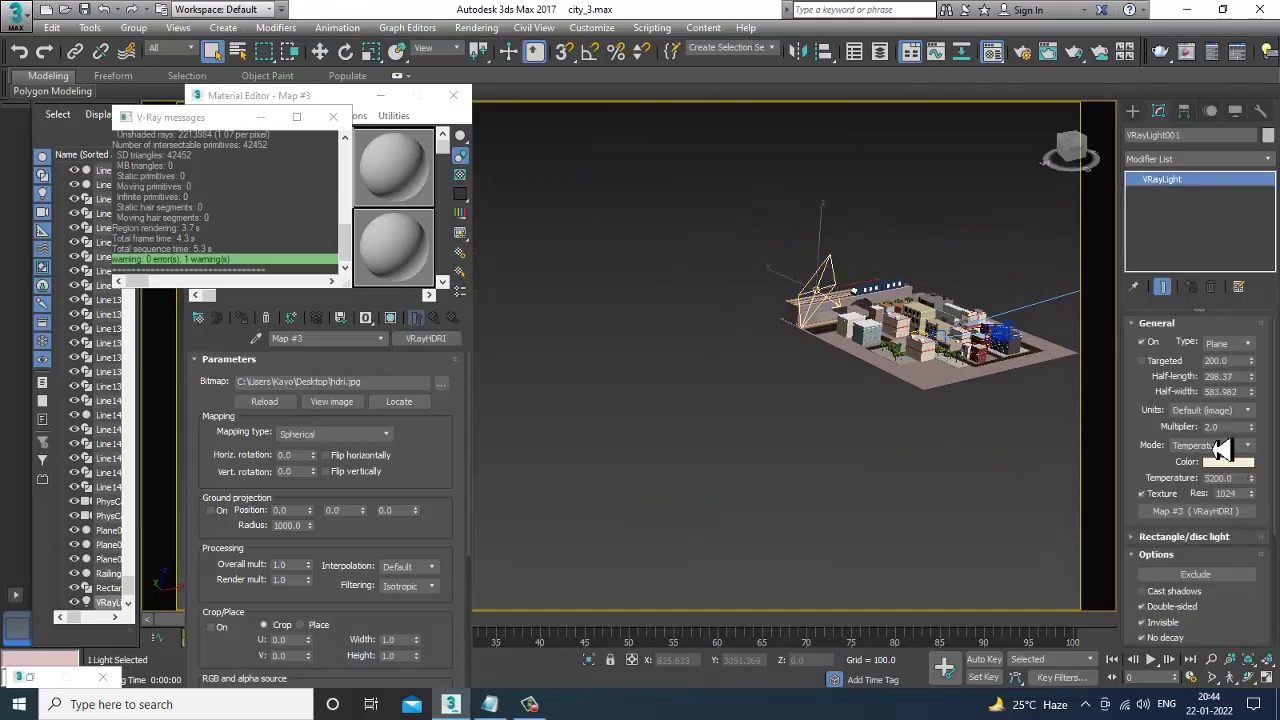
left_click(1215, 427)
left_click(700, 290)
scroll(661, 292, "up", 8)
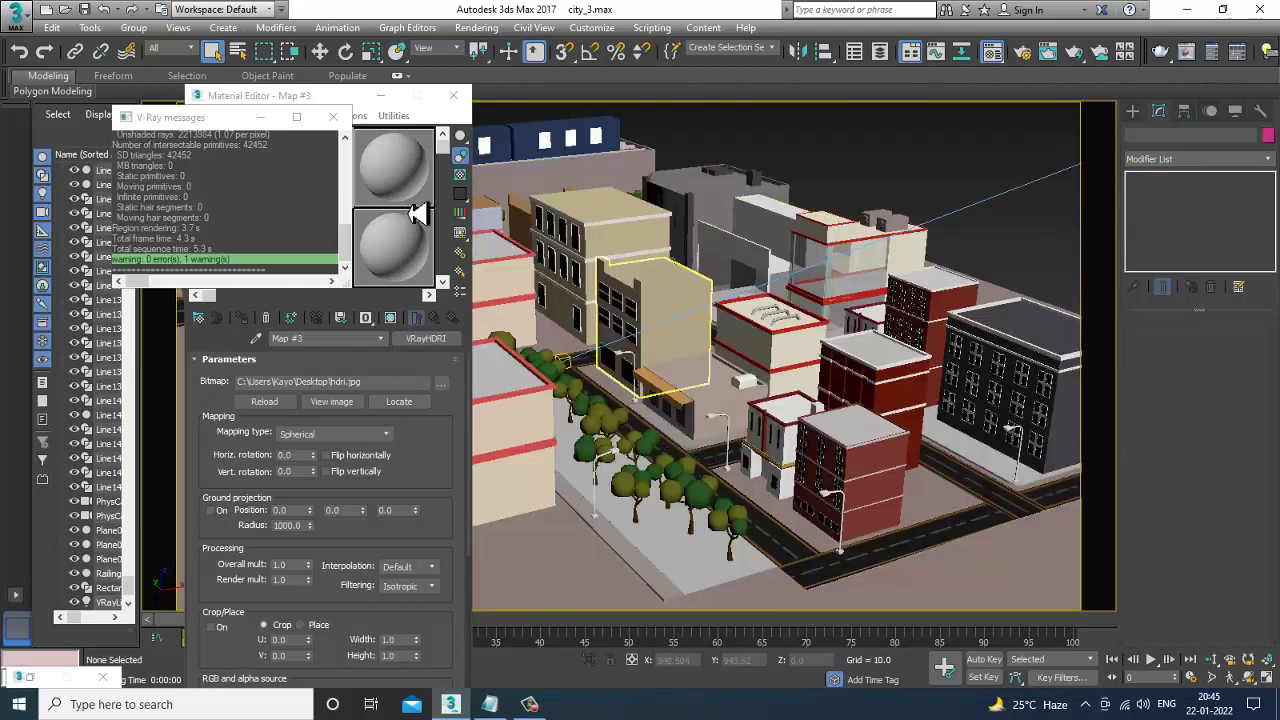
- Render the city again, then close the frame buffer, Material Editor and V-Ray messages
left_click(476, 27)
left_click(500, 55)
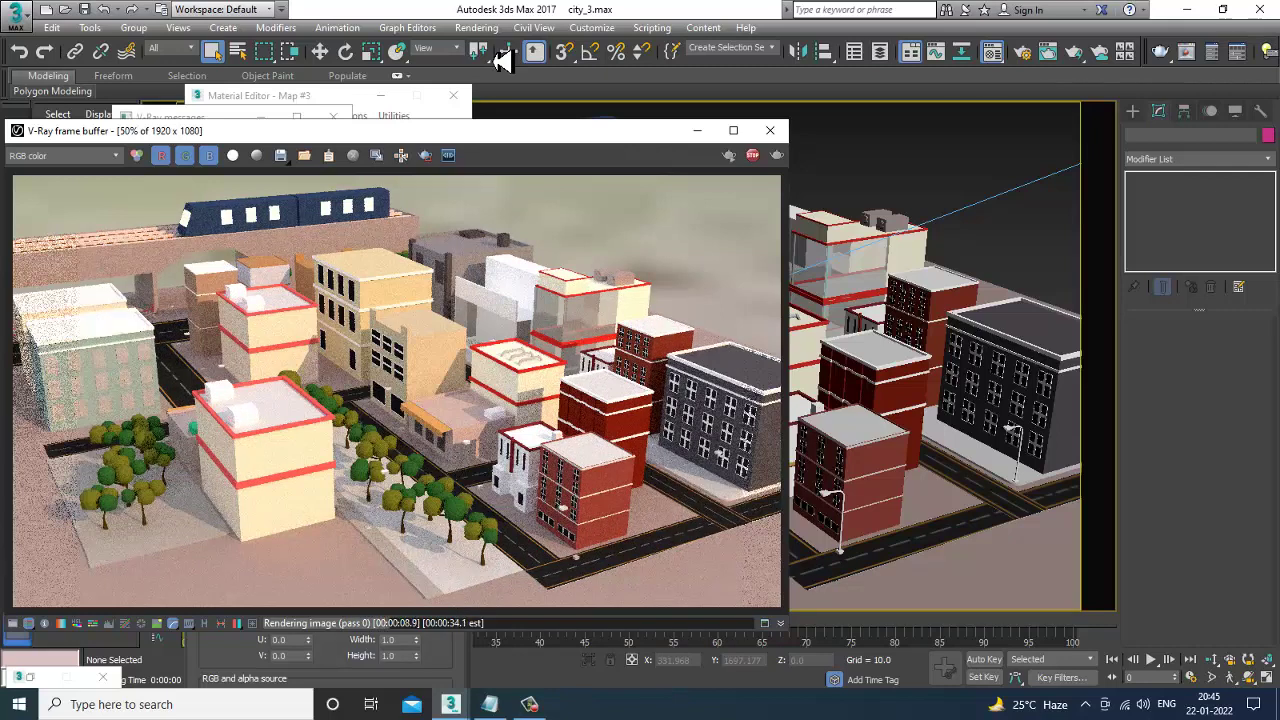
left_click(770, 130)
left_click(453, 97)
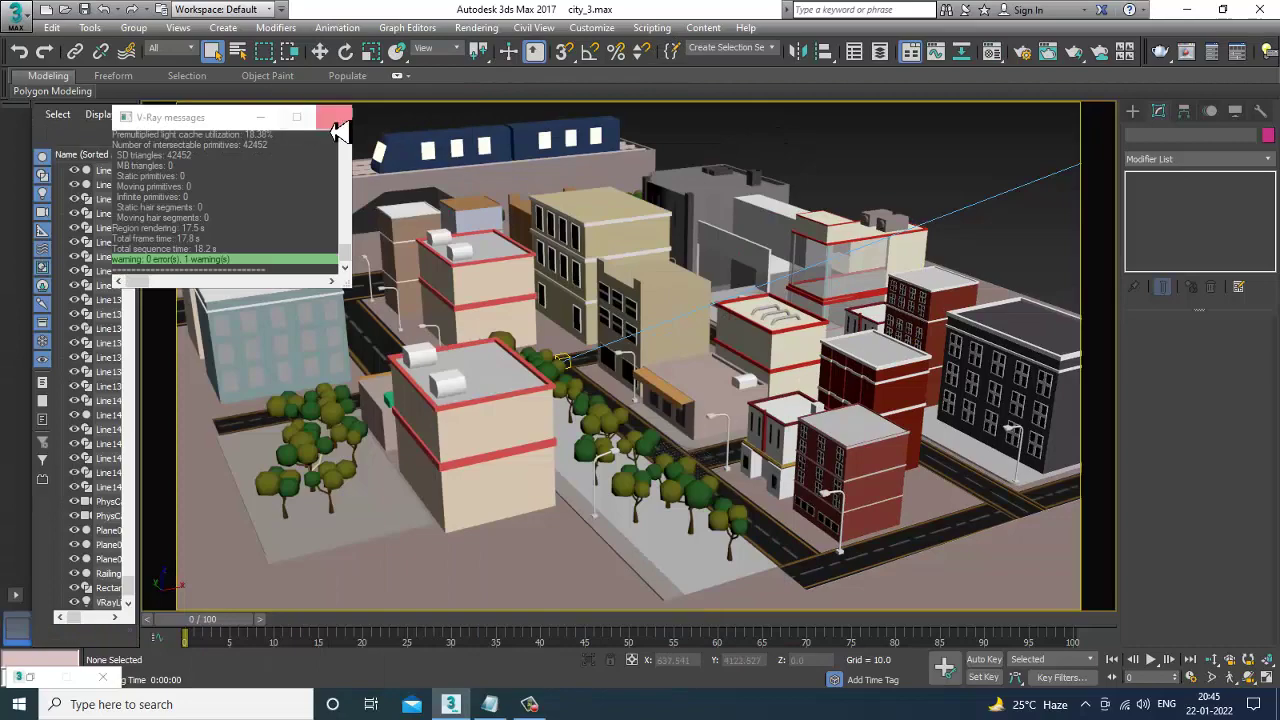
left_click(333, 117)
- Create PhysCamera002 from a street-level view of the tree-lined road and render from it
key("p")
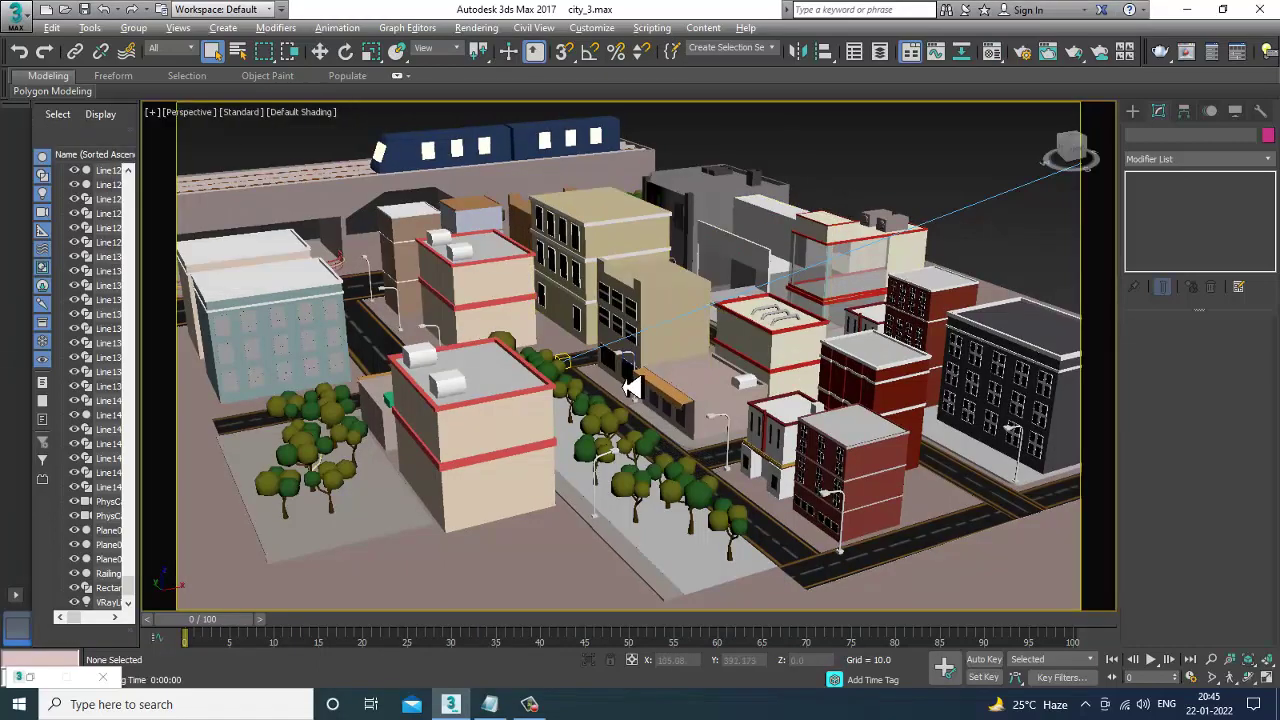
middle_click_drag(633, 387, 648, 392, "alt")
scroll(650, 385, "up", 3)
scroll(655, 372, "up", 3)
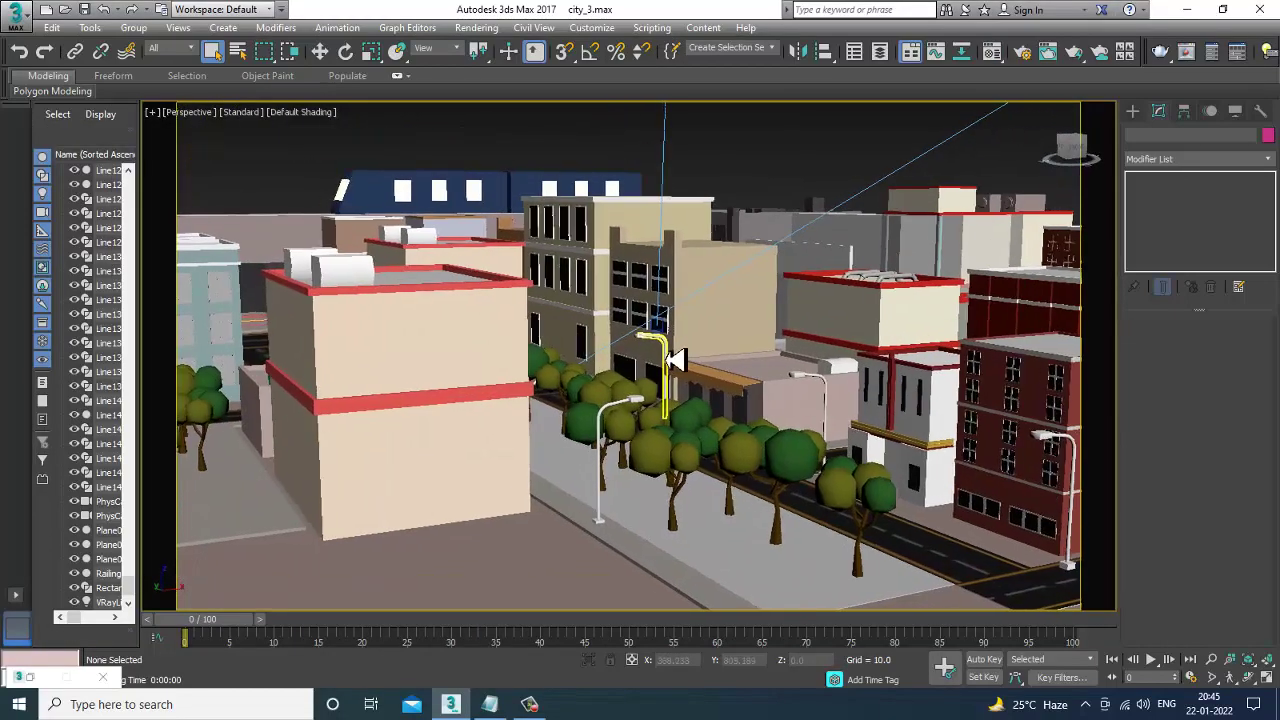
scroll(660, 362, "up", 1)
middle_click_drag(662, 357, 641, 335)
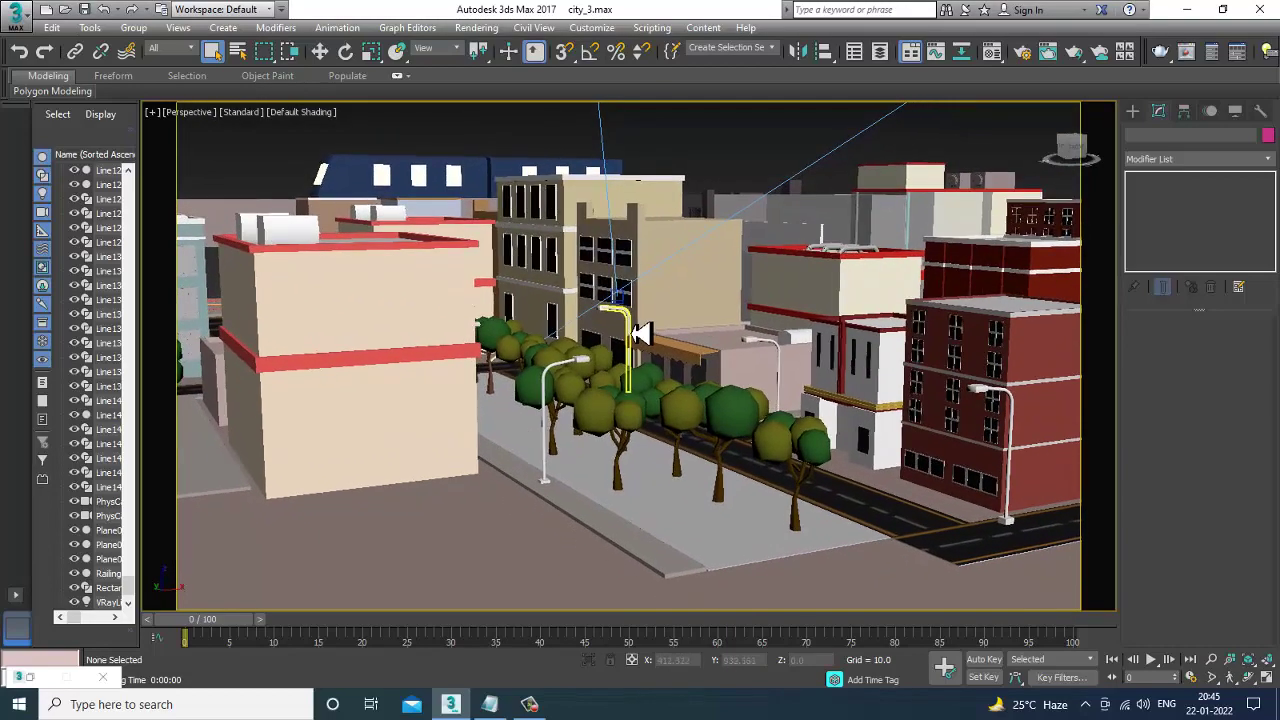
key("ctrl+c")
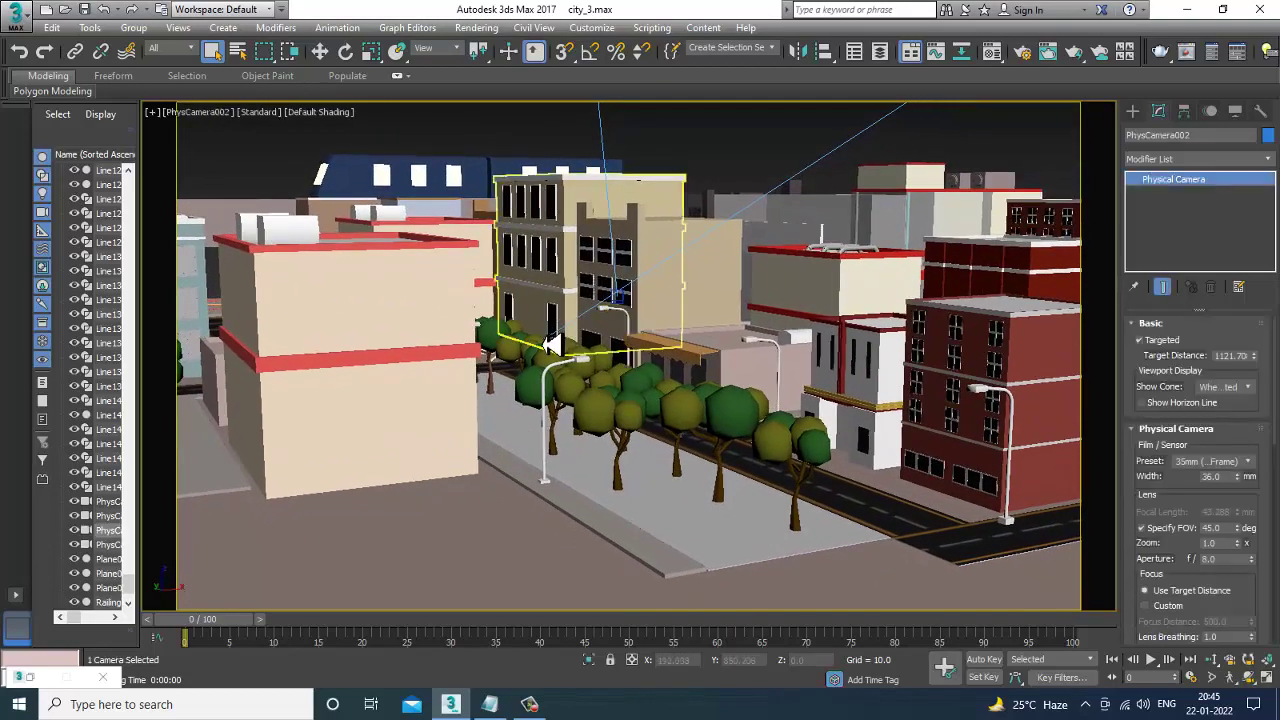
middle_click_drag(549, 345, 549, 345)
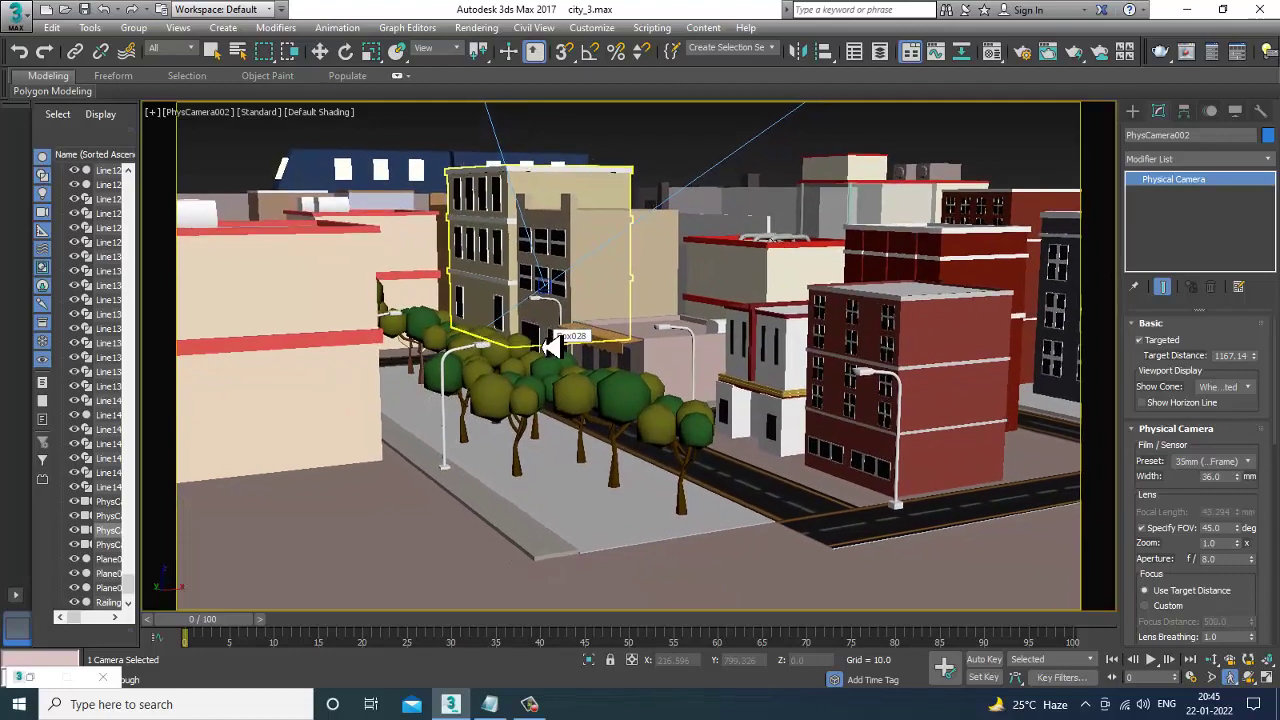
left_click(476, 27)
left_click(488, 47)
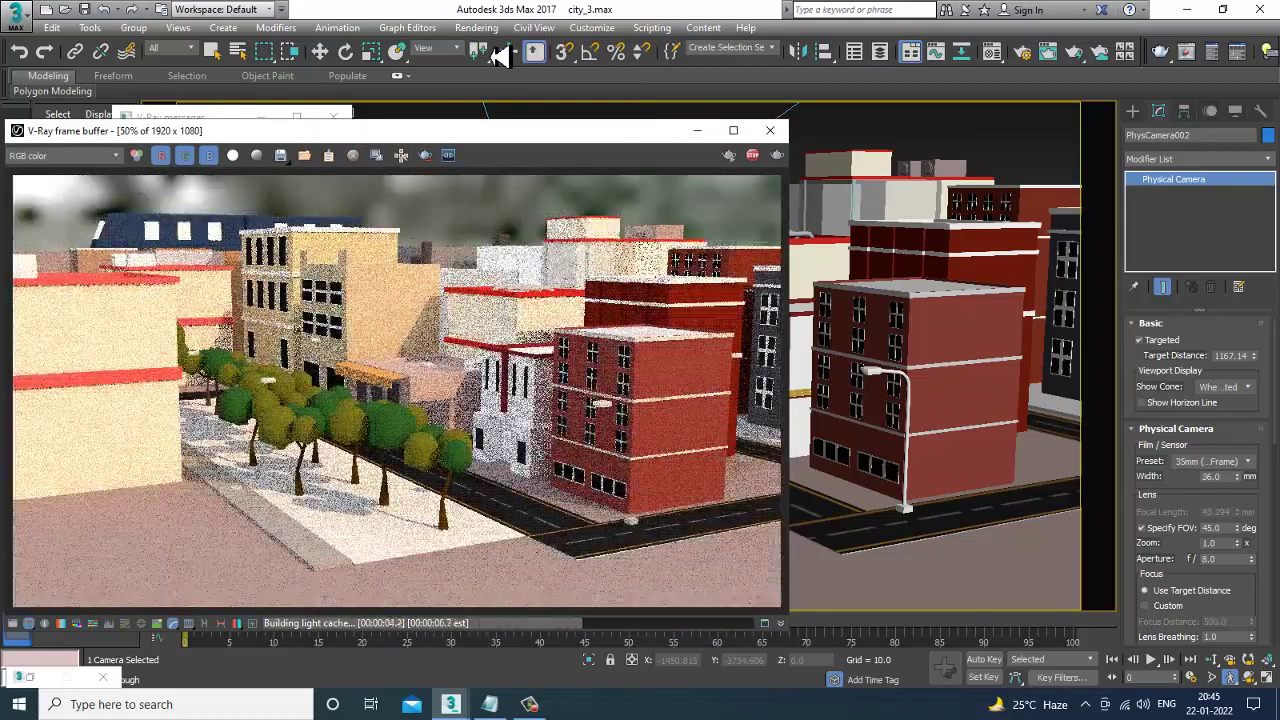
- Close the finished street-level render and show Render Setup's V-Ray tab
left_click(770, 130)
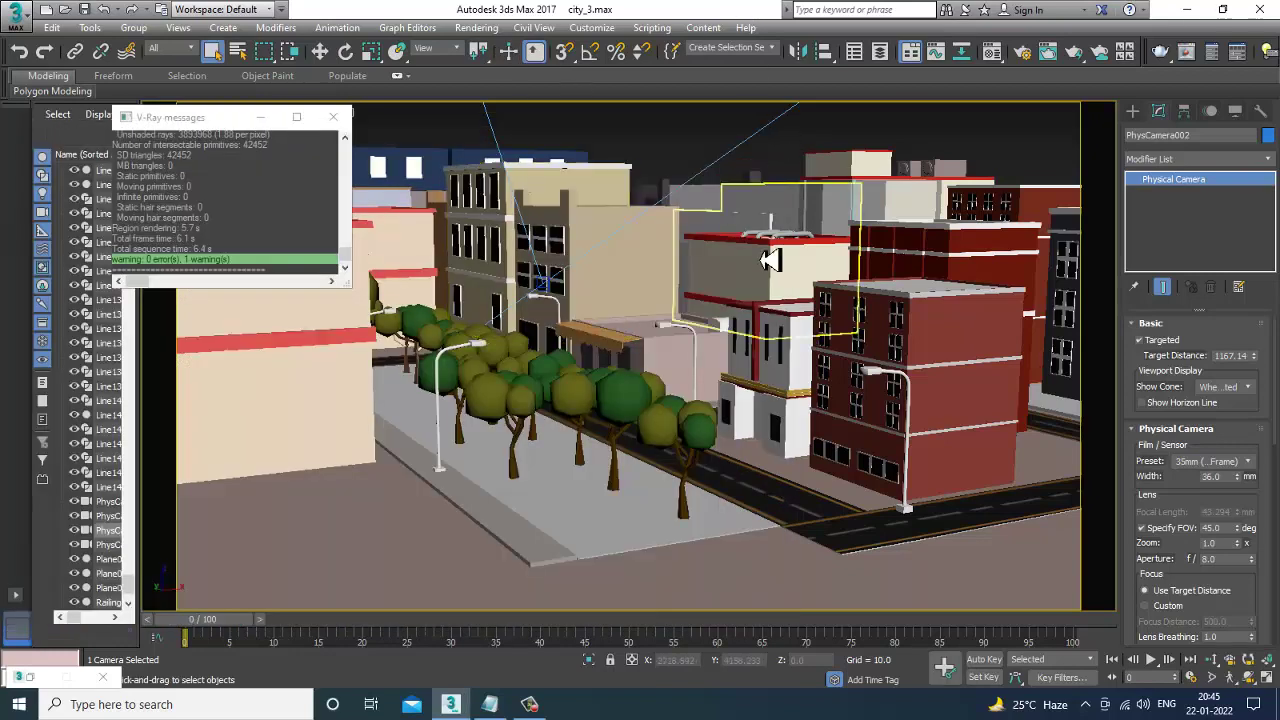
left_click(476, 27)
left_click(534, 108)
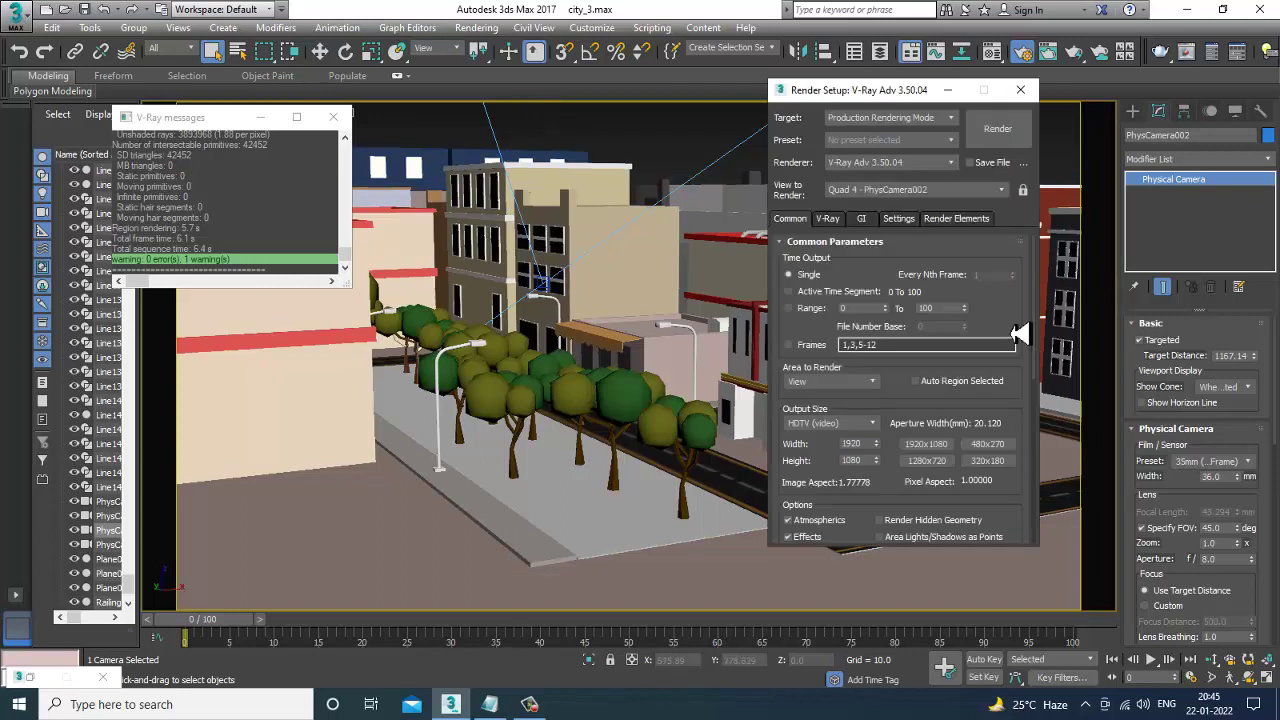
left_click(830, 220)
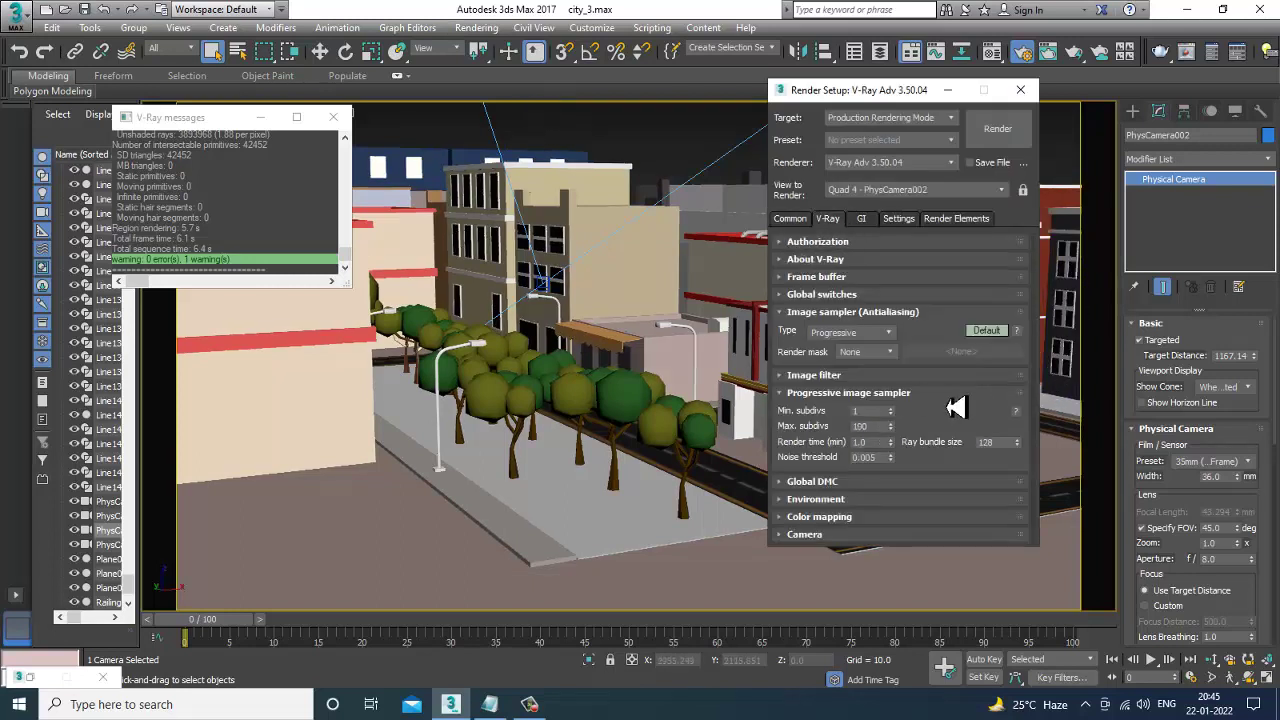
- Switch Global switches to Advanced and set the image sampler type to Bucket
left_click(820, 296)
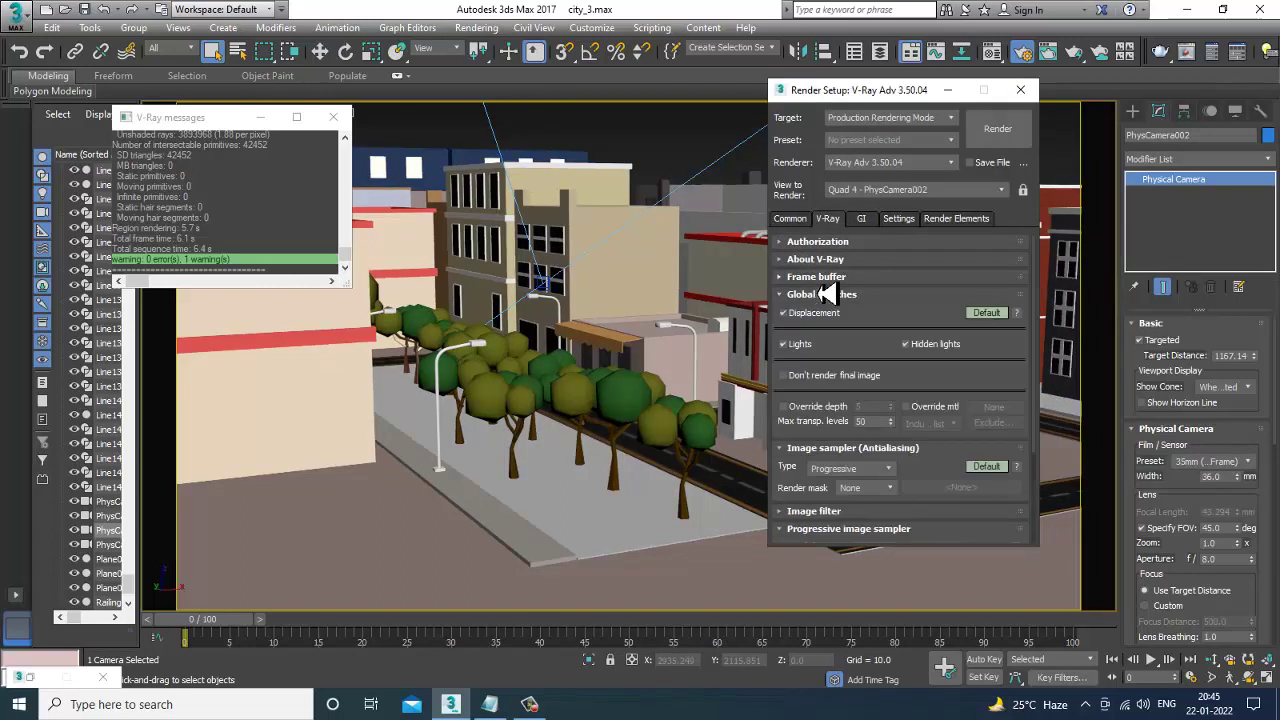
left_click(826, 278)
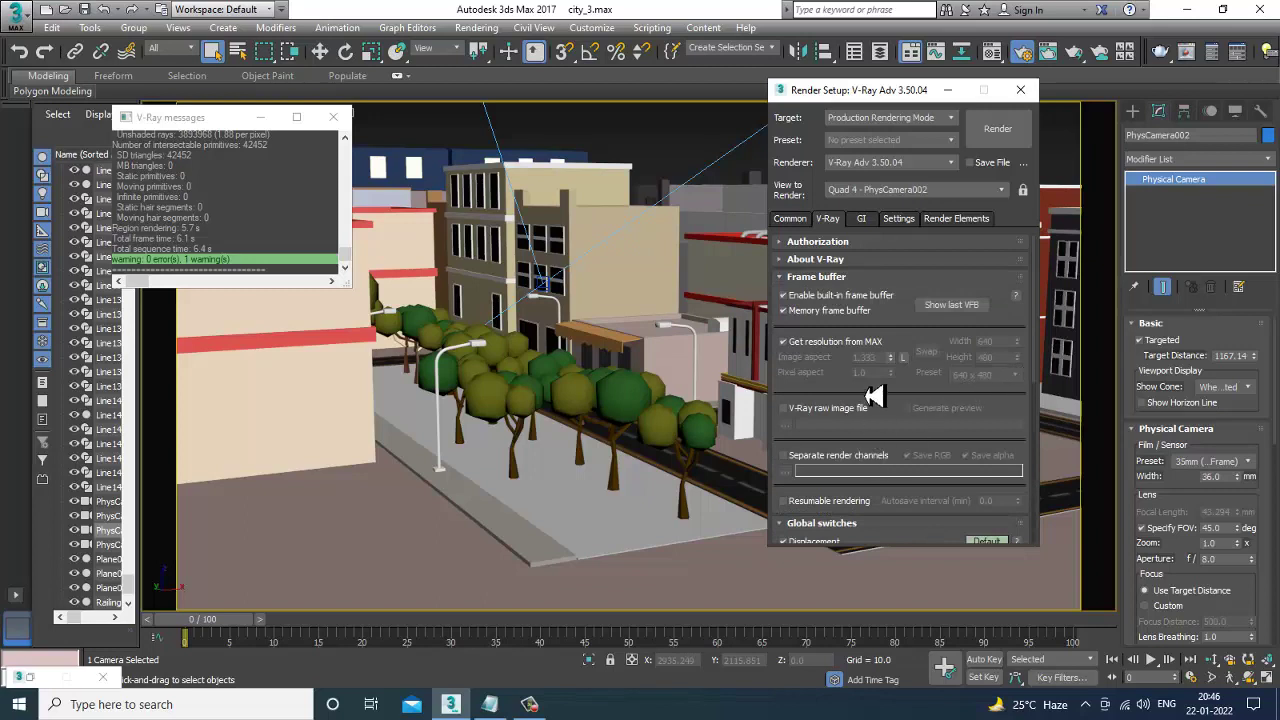
scroll(873, 397, "down", 3)
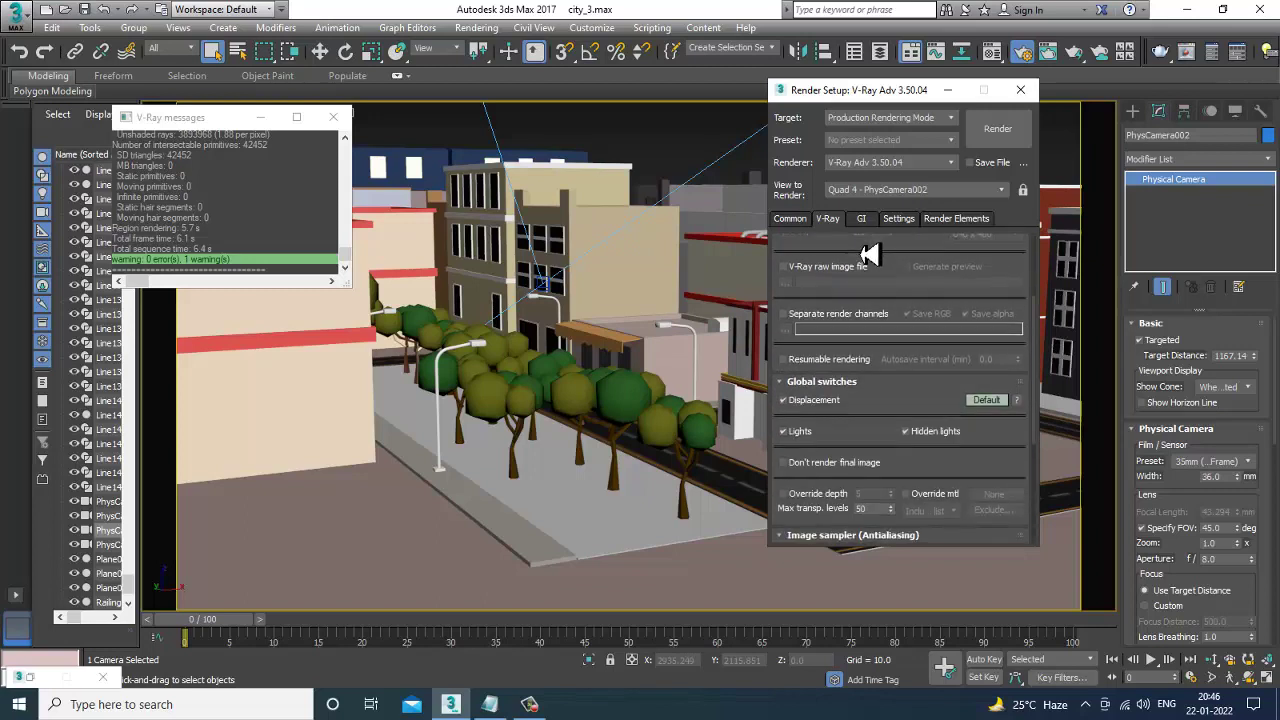
left_click(992, 402)
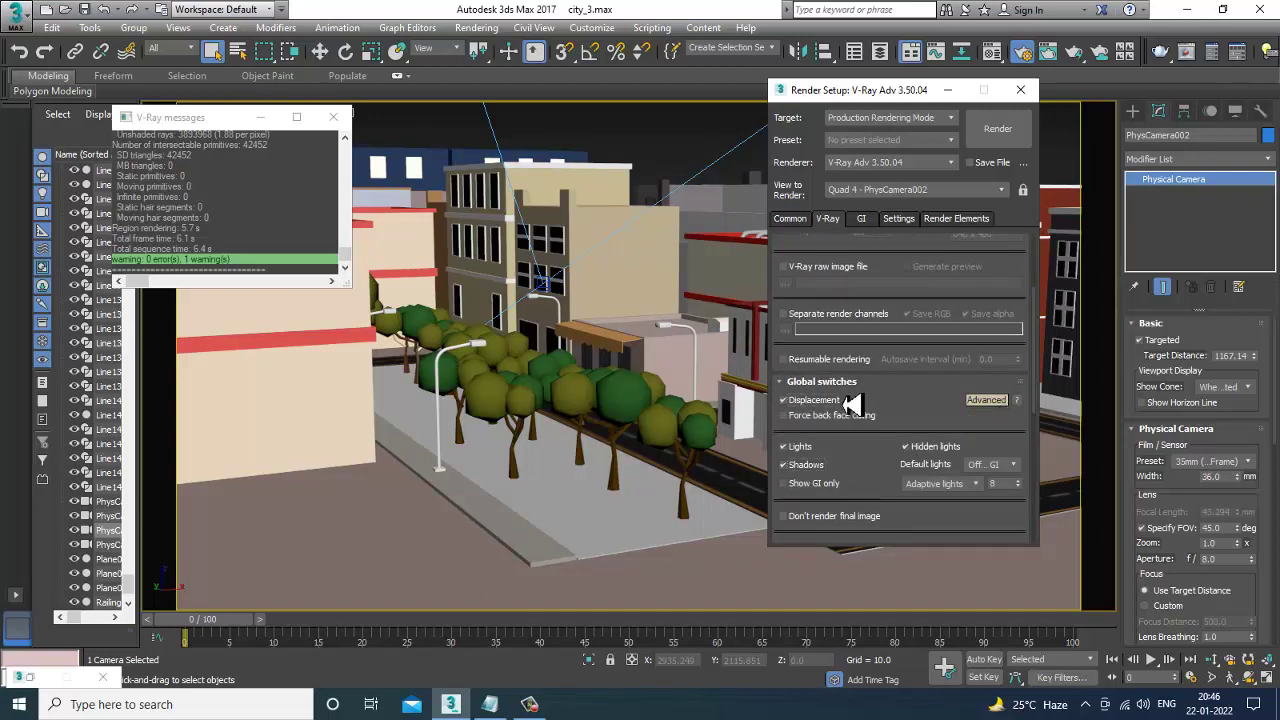
scroll(910, 410, "down", 2)
scroll(860, 320, "down", 1)
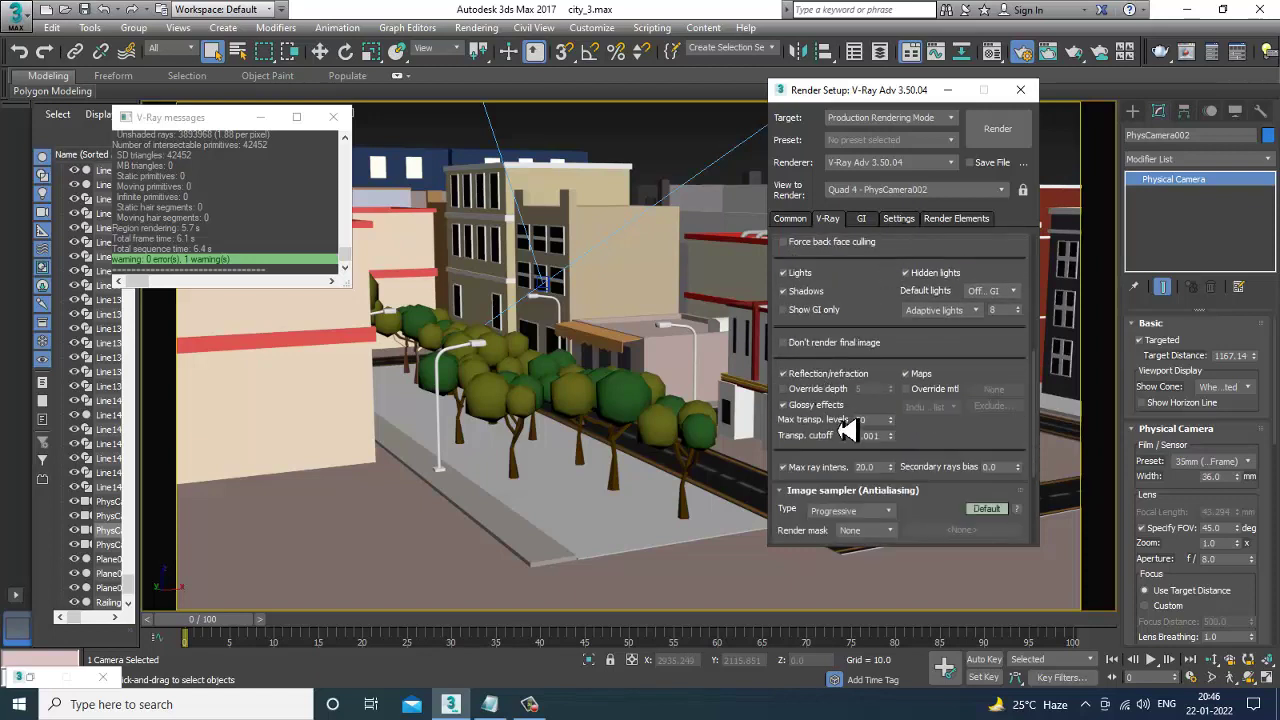
scroll(958, 420, "down", 2)
left_click(995, 414)
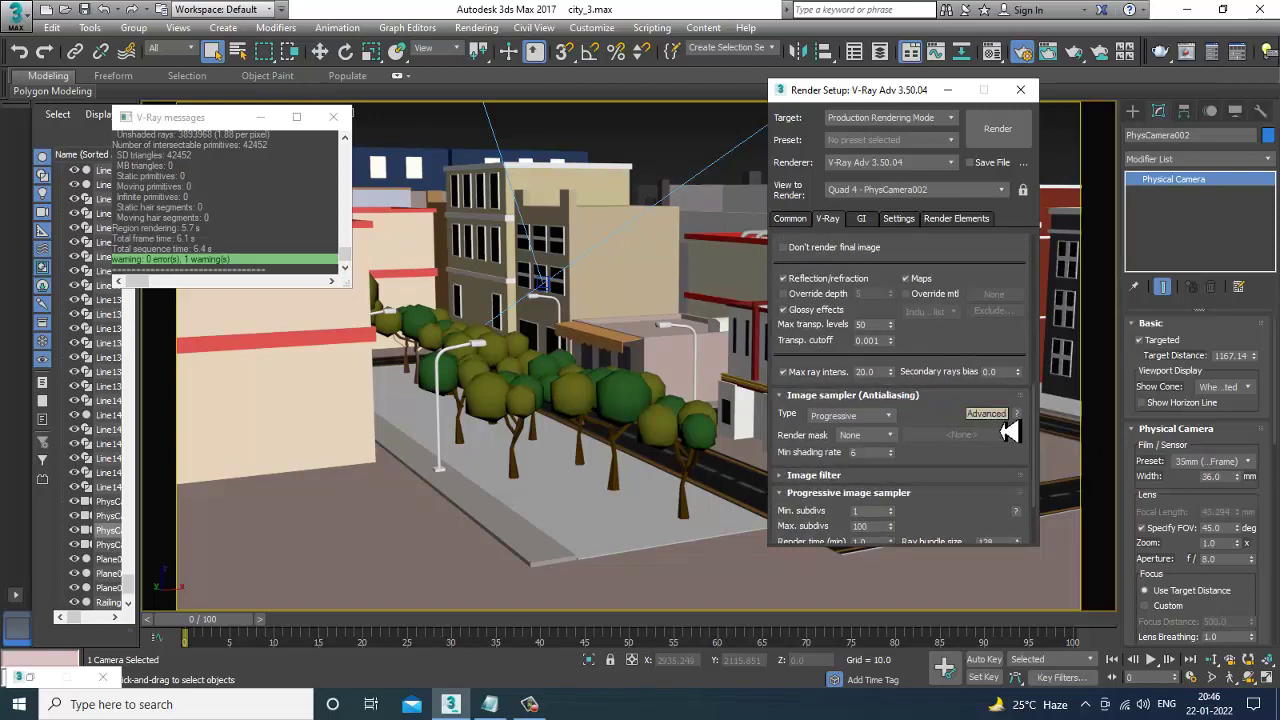
left_click(848, 415)
left_click(838, 431)
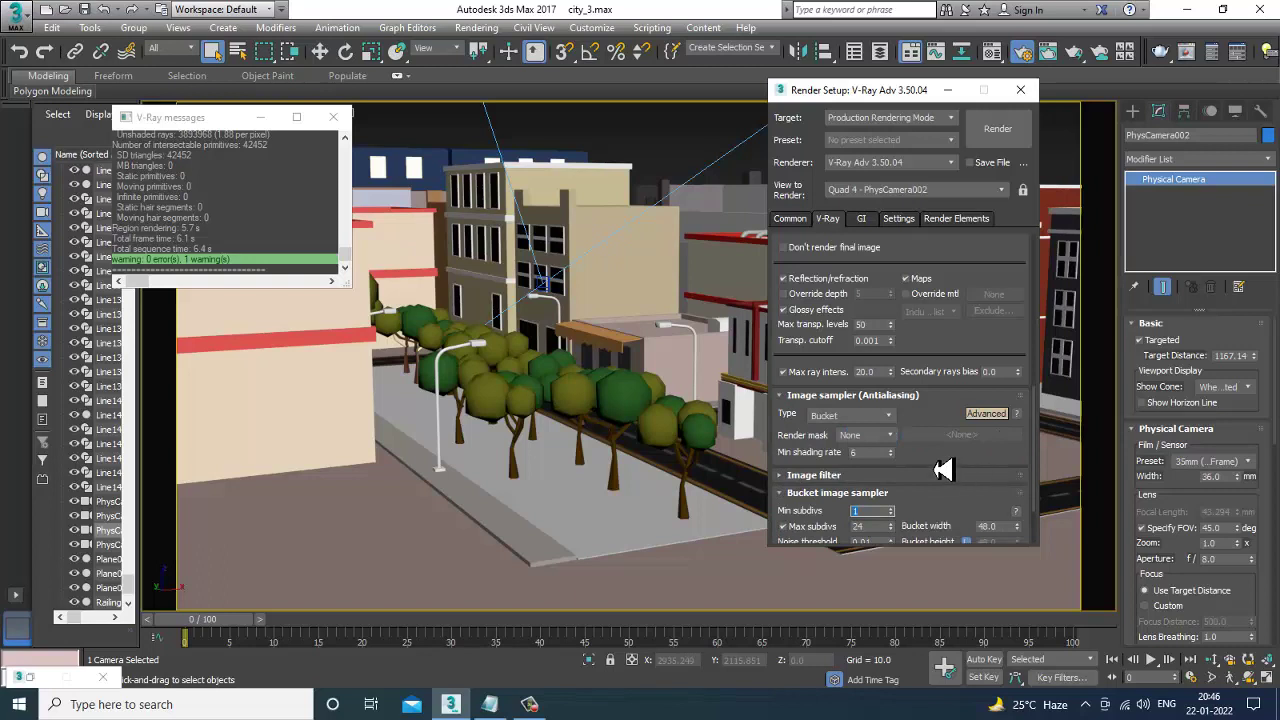
- Set the image filter to Catmull-Rom and the bucket Min subdivs to 6
scroll(943, 470, "down", 1)
left_click(848, 430)
left_click(975, 449)
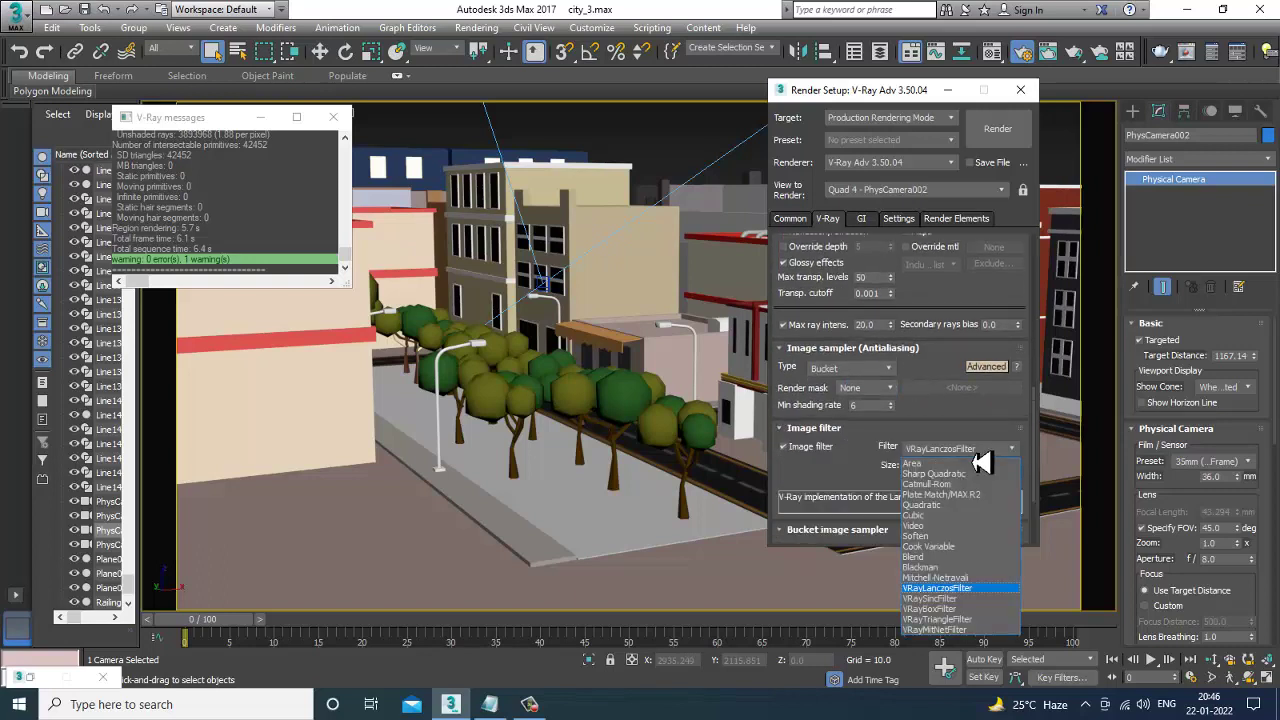
left_click(964, 485)
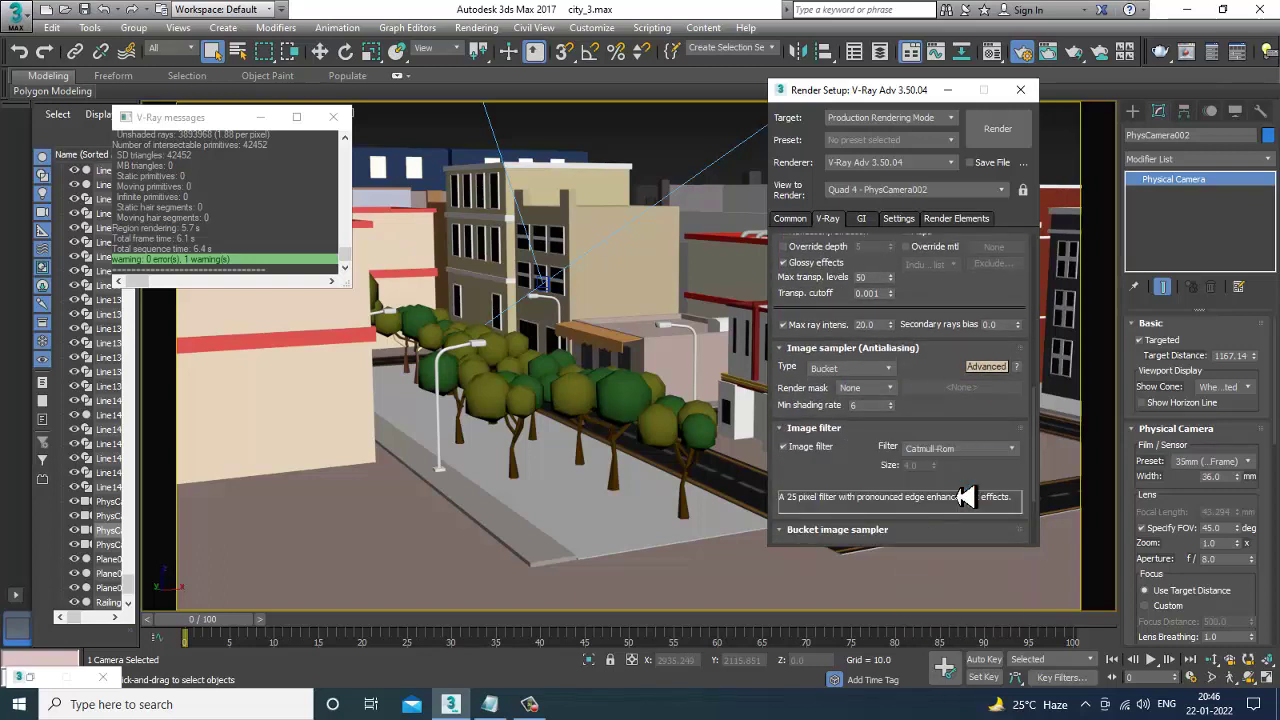
scroll(871, 486, "down", 2)
scroll(872, 440, "down", 1)
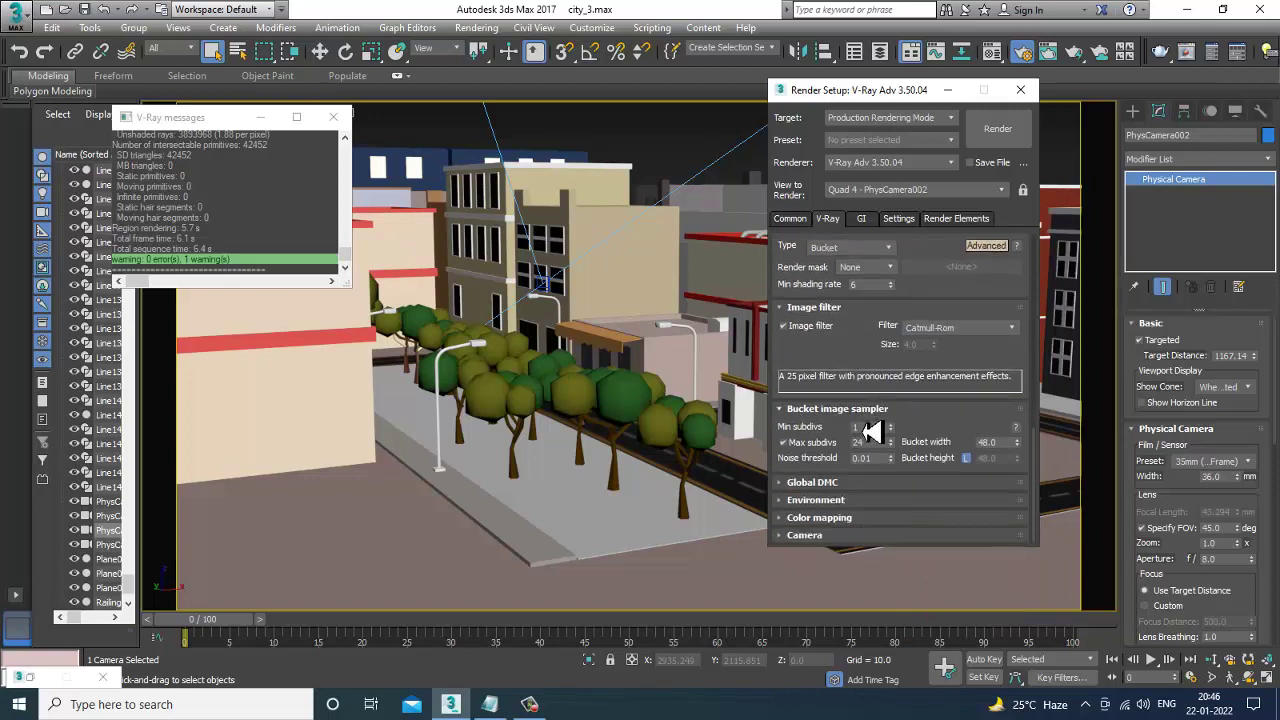
left_click(870, 427)
type("6")
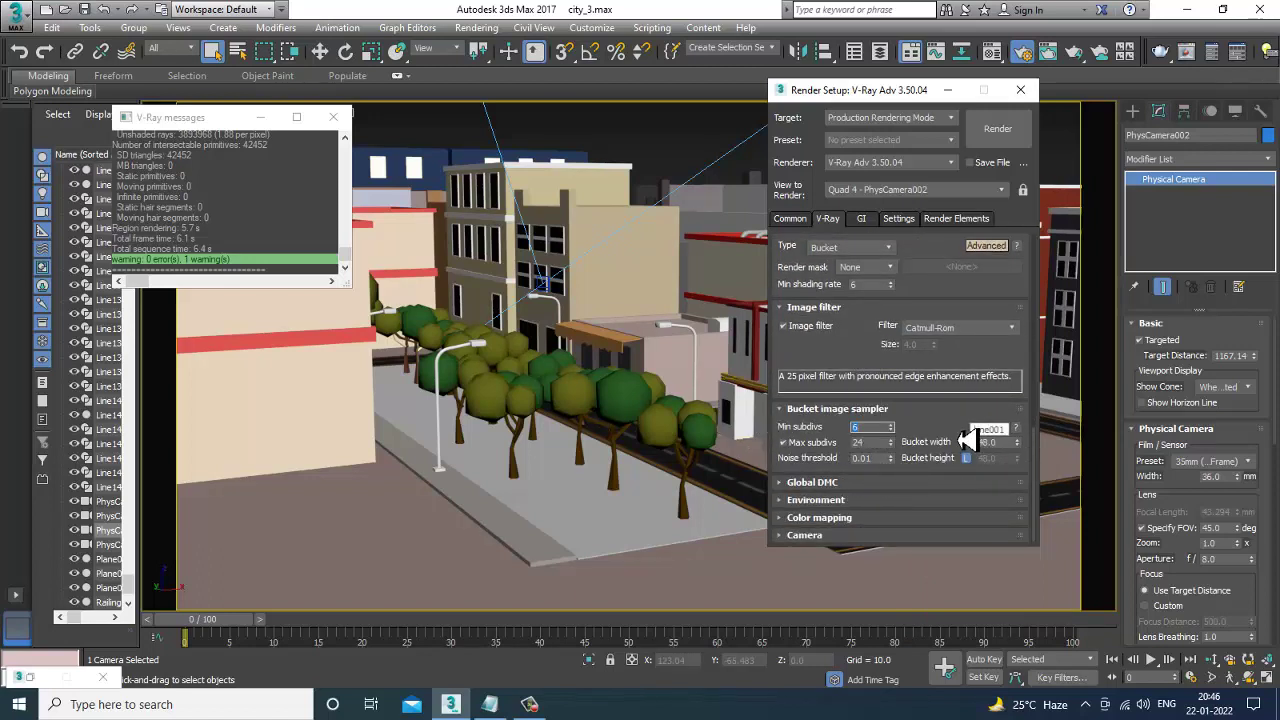
left_click_drag(963, 440, 986, 425)
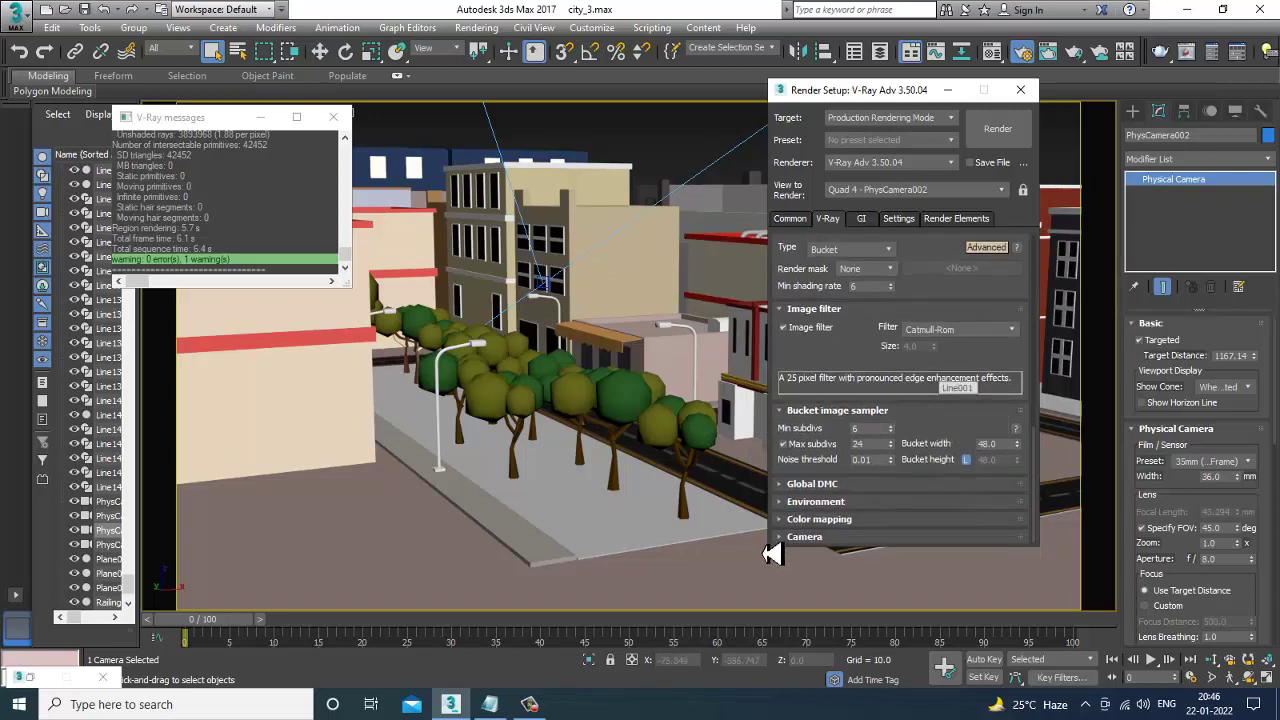
- Set Global DMC to Advanced with Min samples 32 and Use local subdivs on
left_click(822, 486)
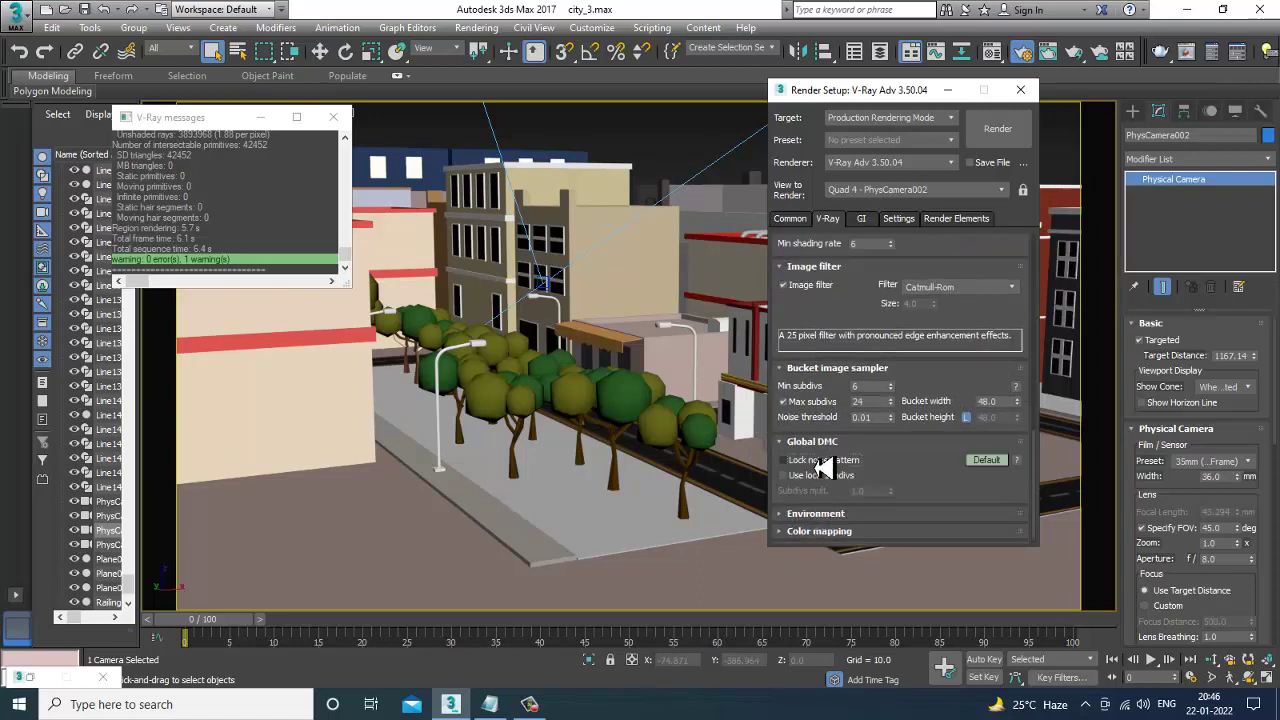
left_click(990, 464)
left_click(990, 506)
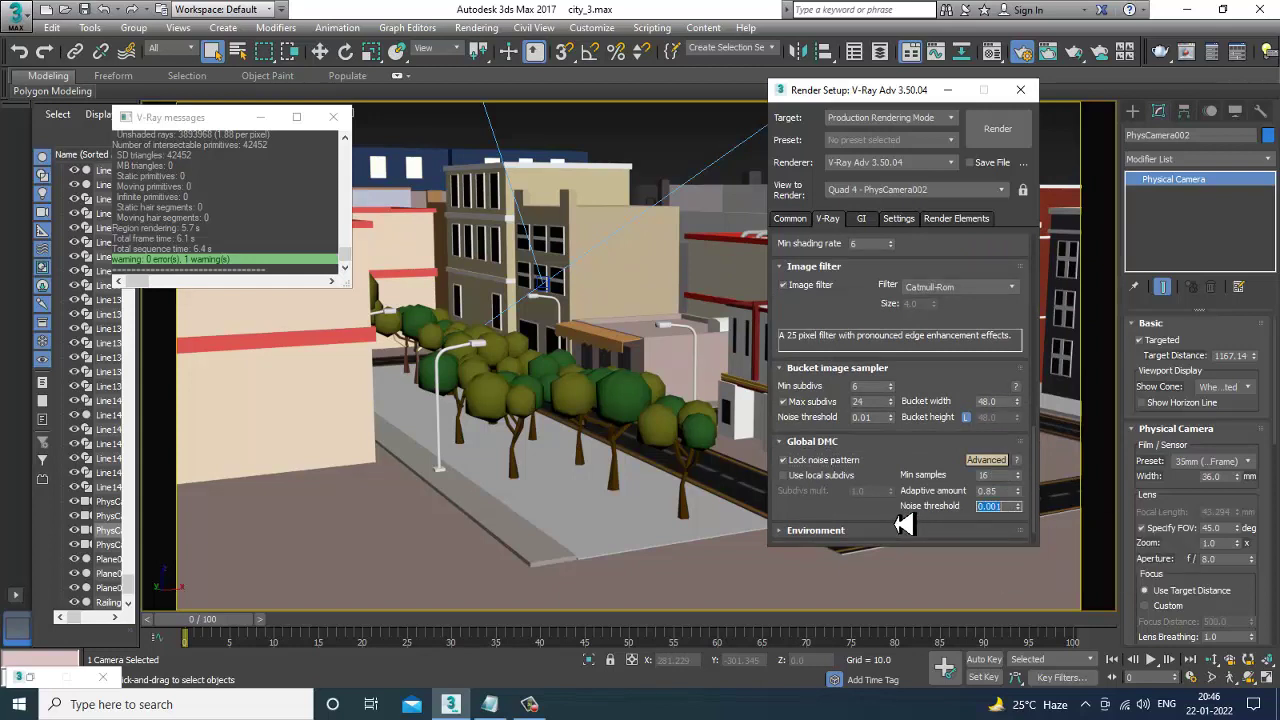
left_click(998, 476)
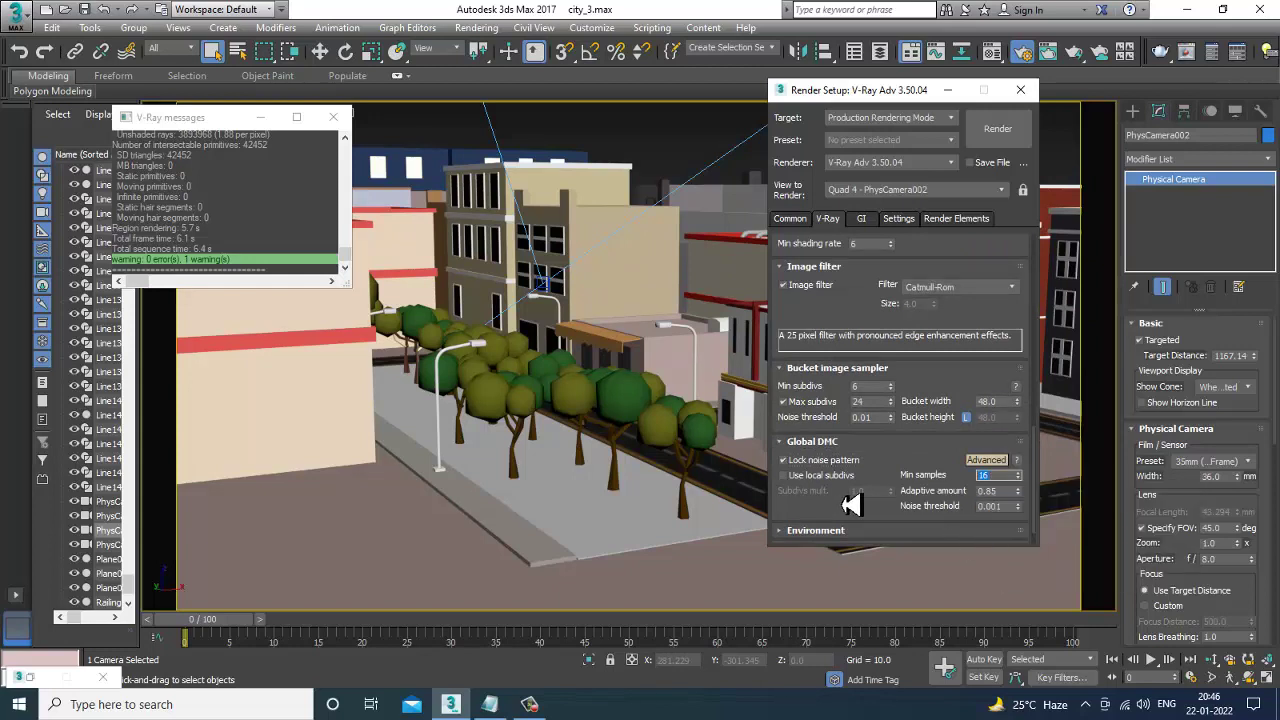
type("32")
scroll(902, 420, "down", 1)
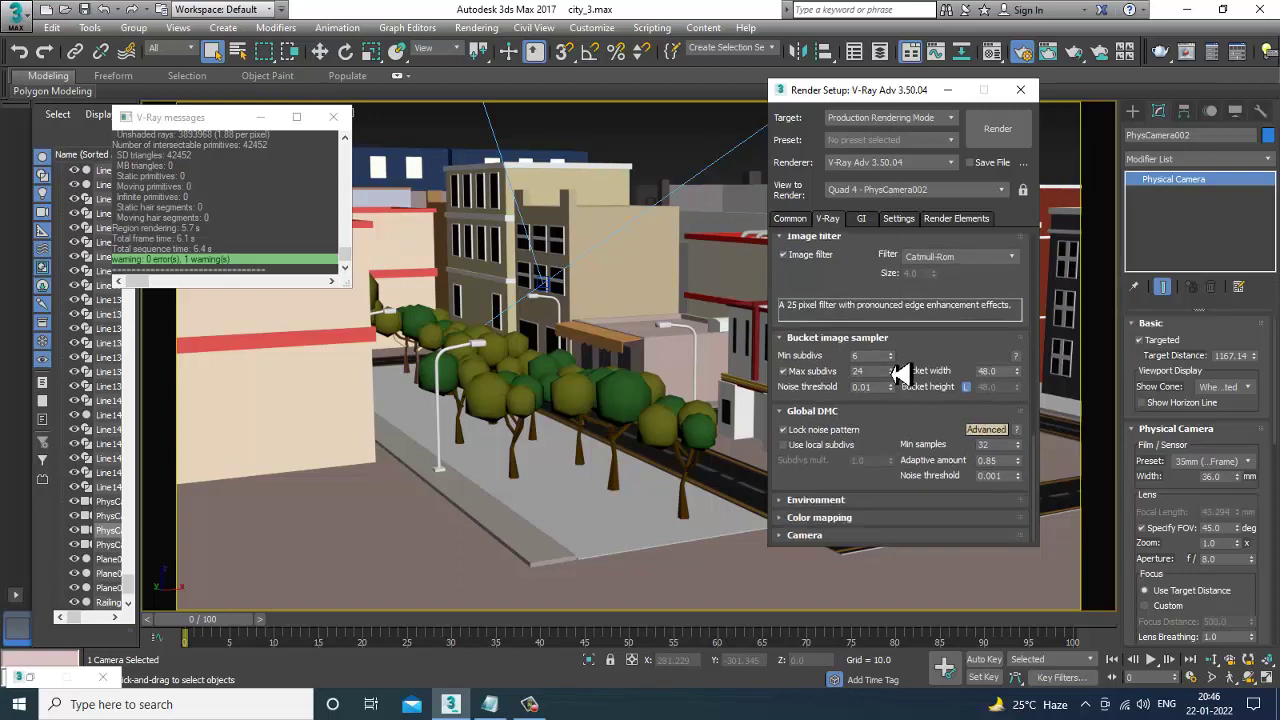
left_click(790, 444)
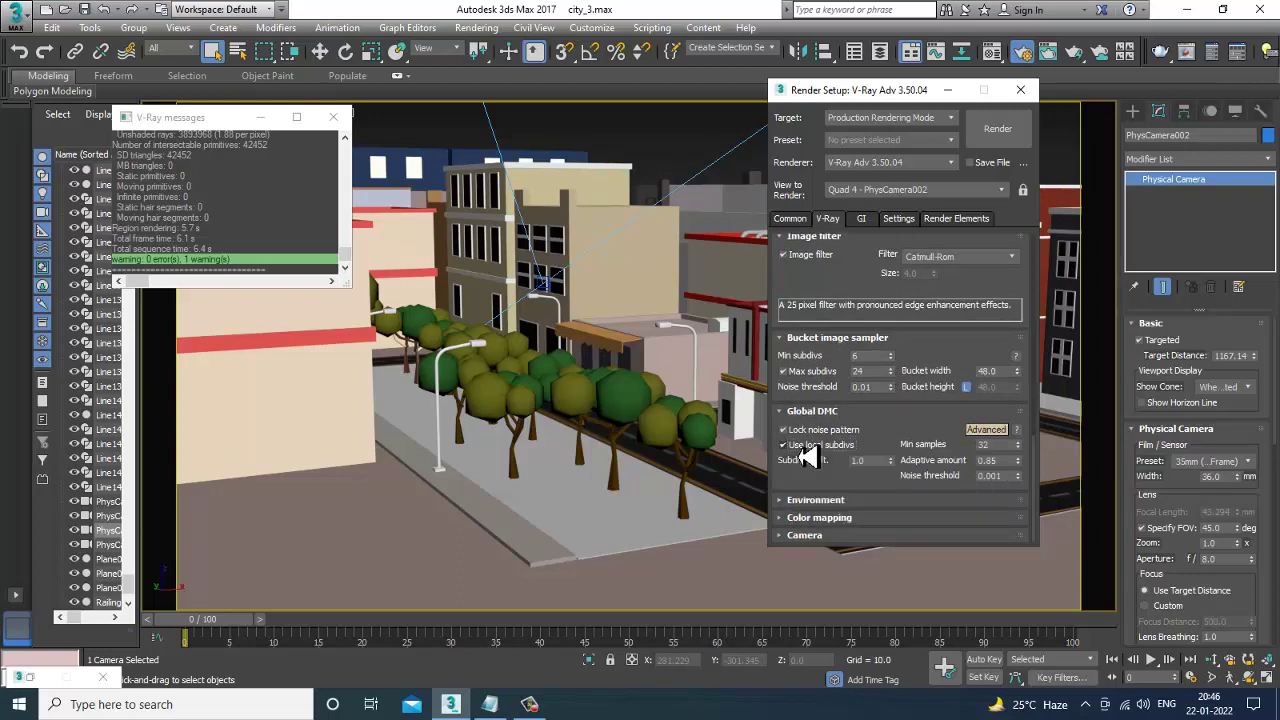
- Enable the GI environment and assign it the VRayHDRI map from Environment and Effects
left_click(835, 500)
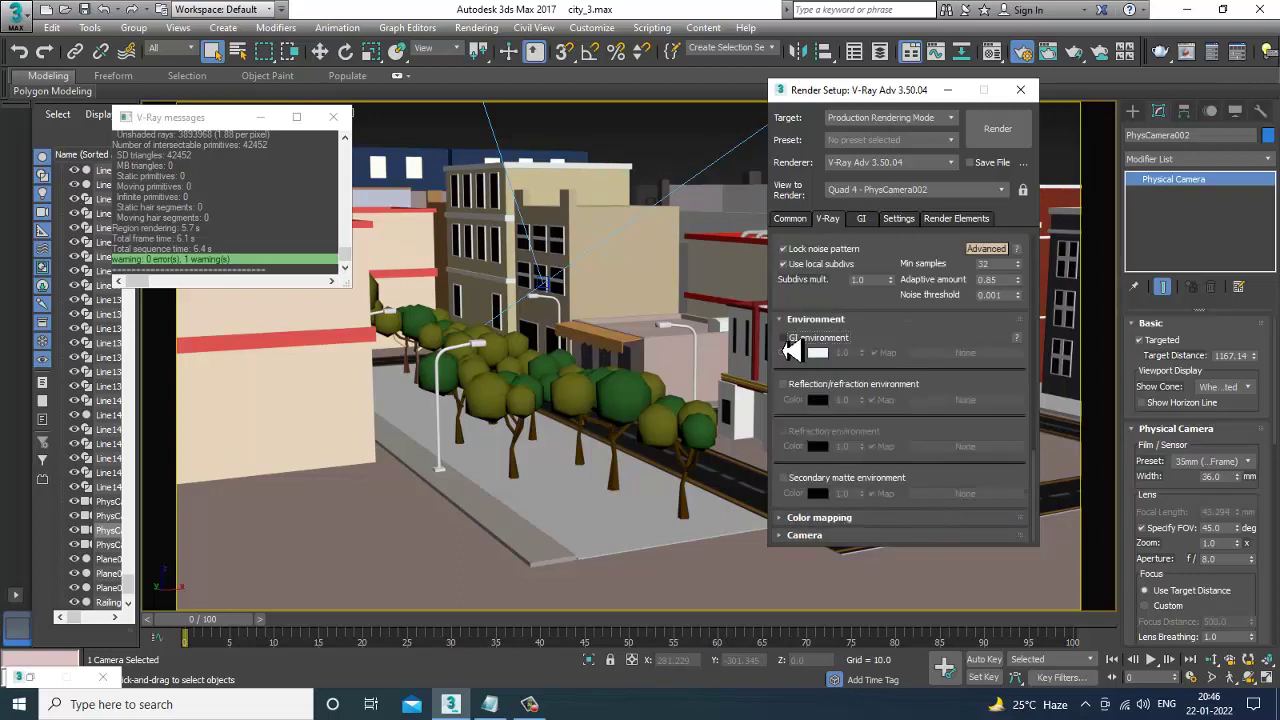
left_click(785, 340)
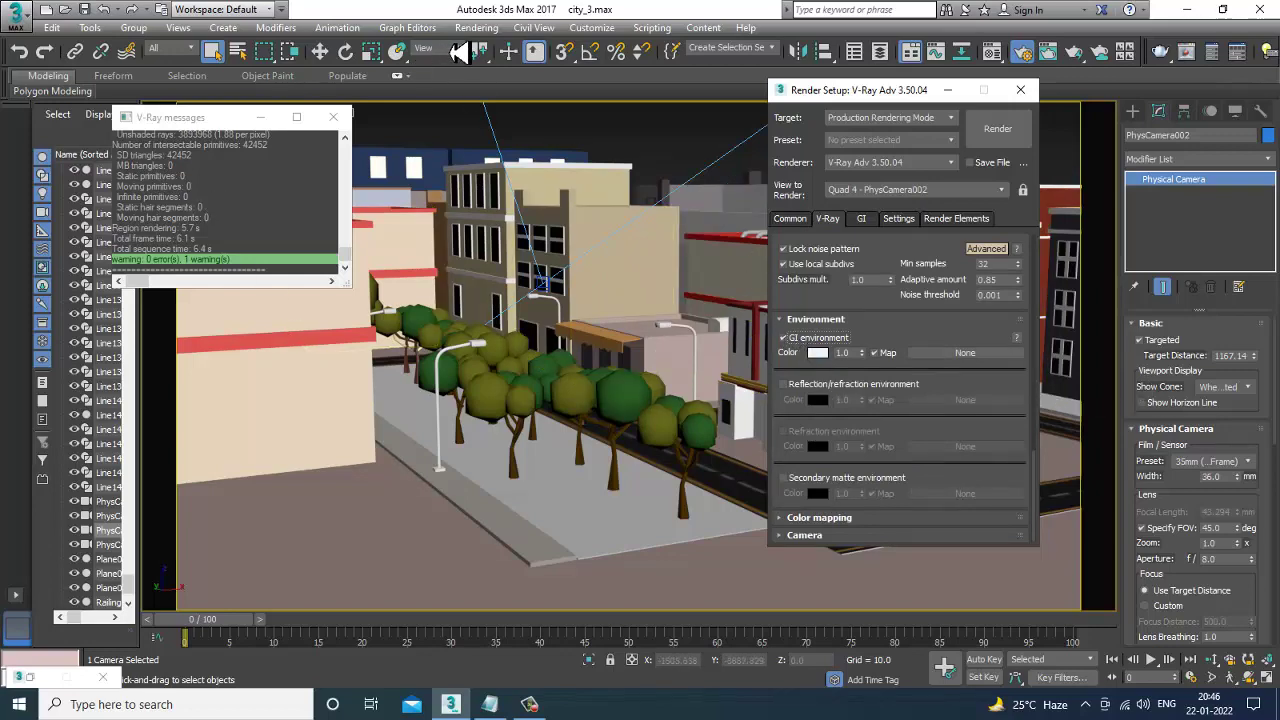
left_click(476, 27)
left_click(594, 254)
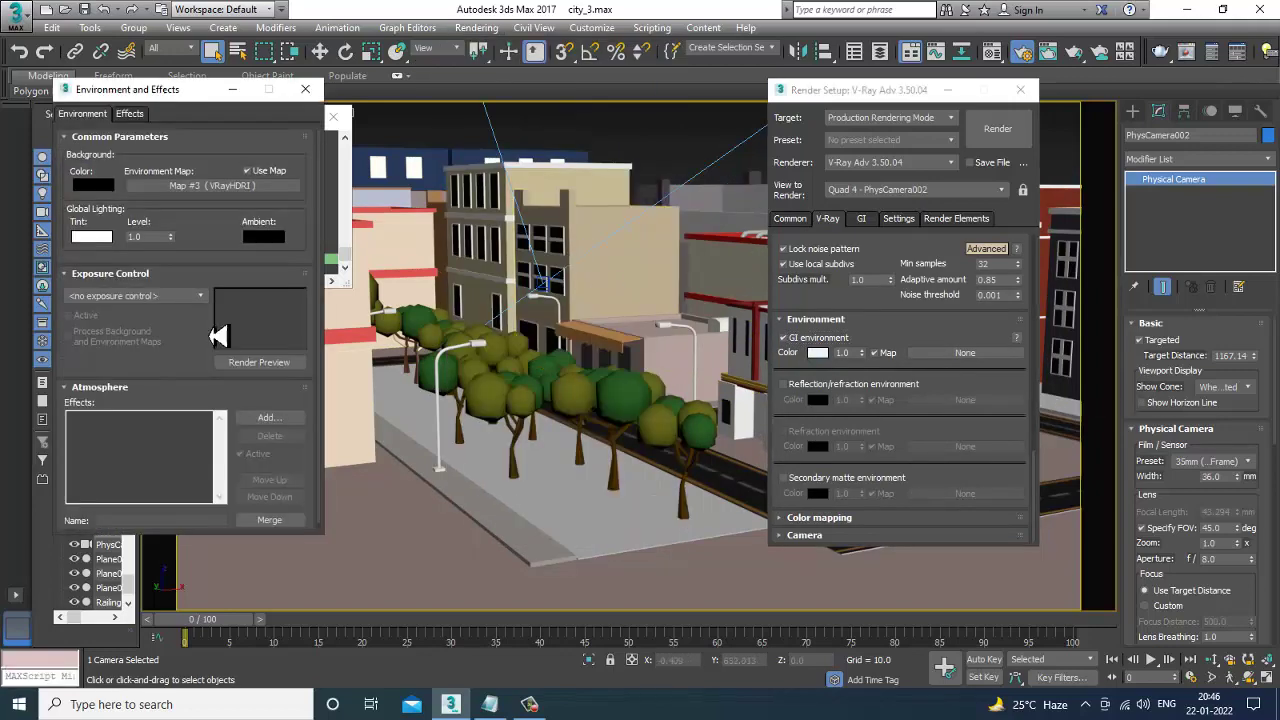
mouse_move(229, 192)
left_mouse_down()
mouse_move(920, 365)
mouse_move(960, 360)
left_mouse_up()
left_click(855, 378)
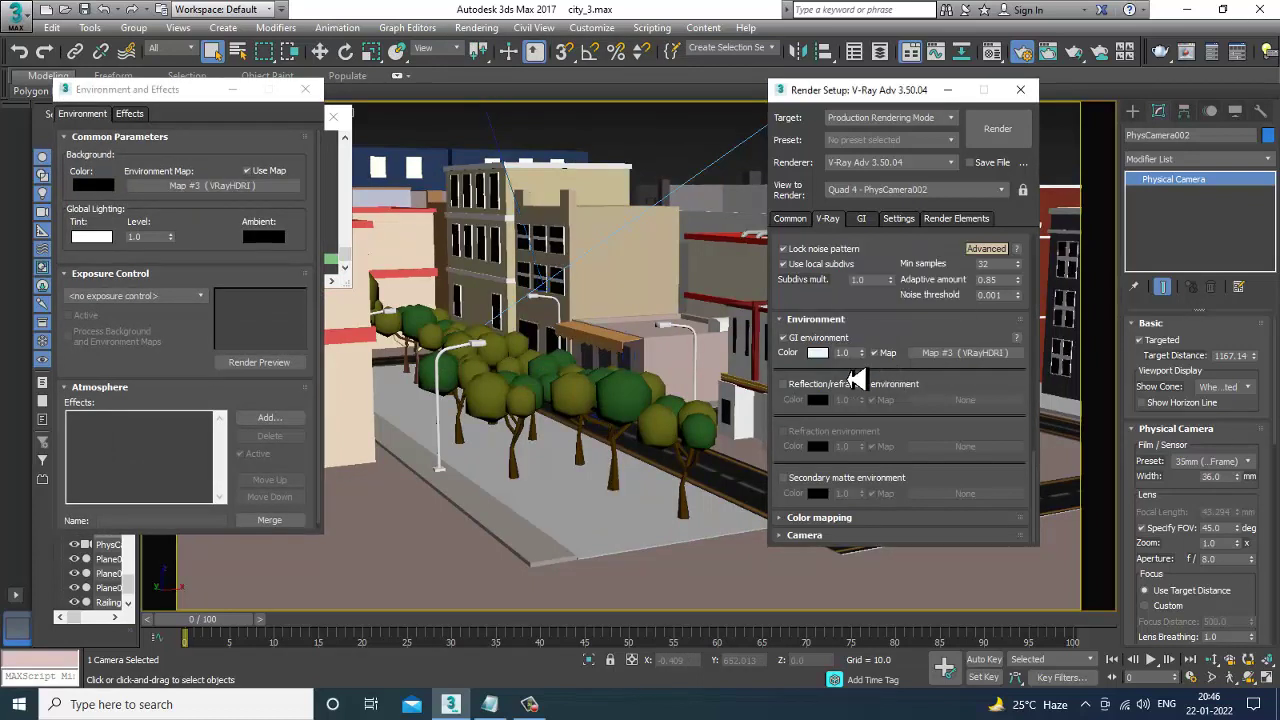
- Set V-Ray colour mapping to Exponential
left_click(828, 520)
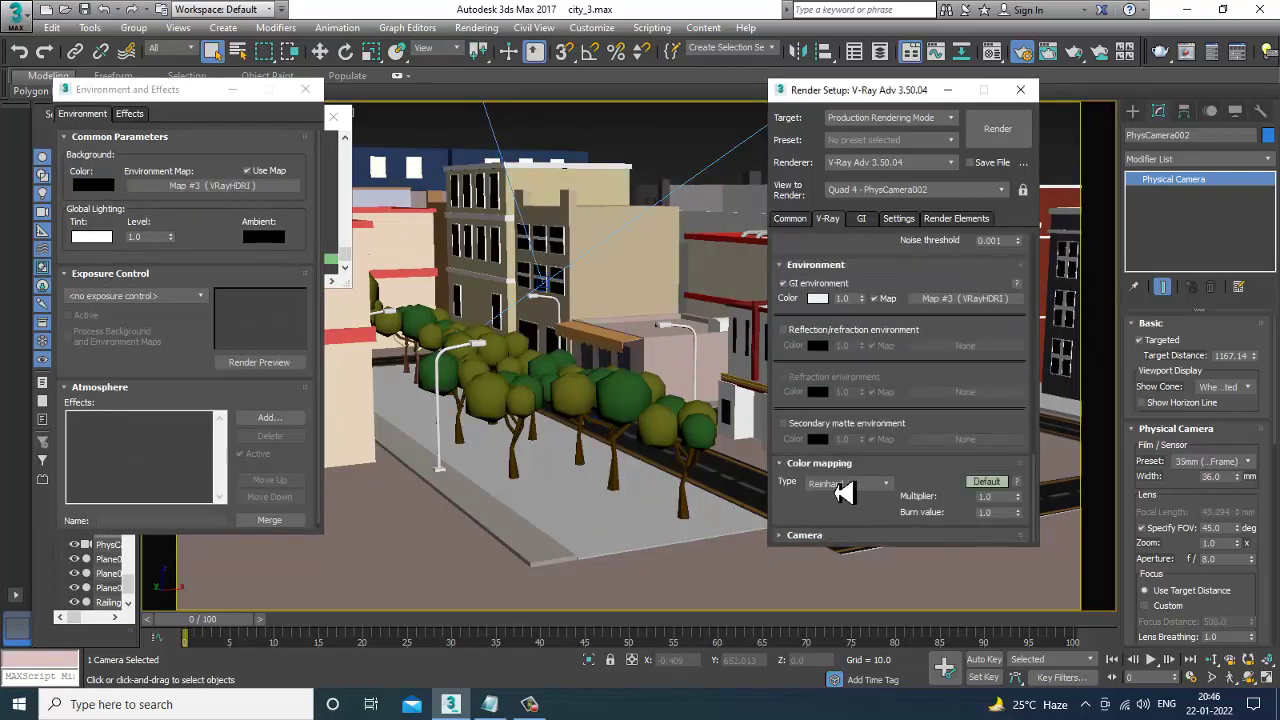
left_click(845, 484)
left_click(852, 512)
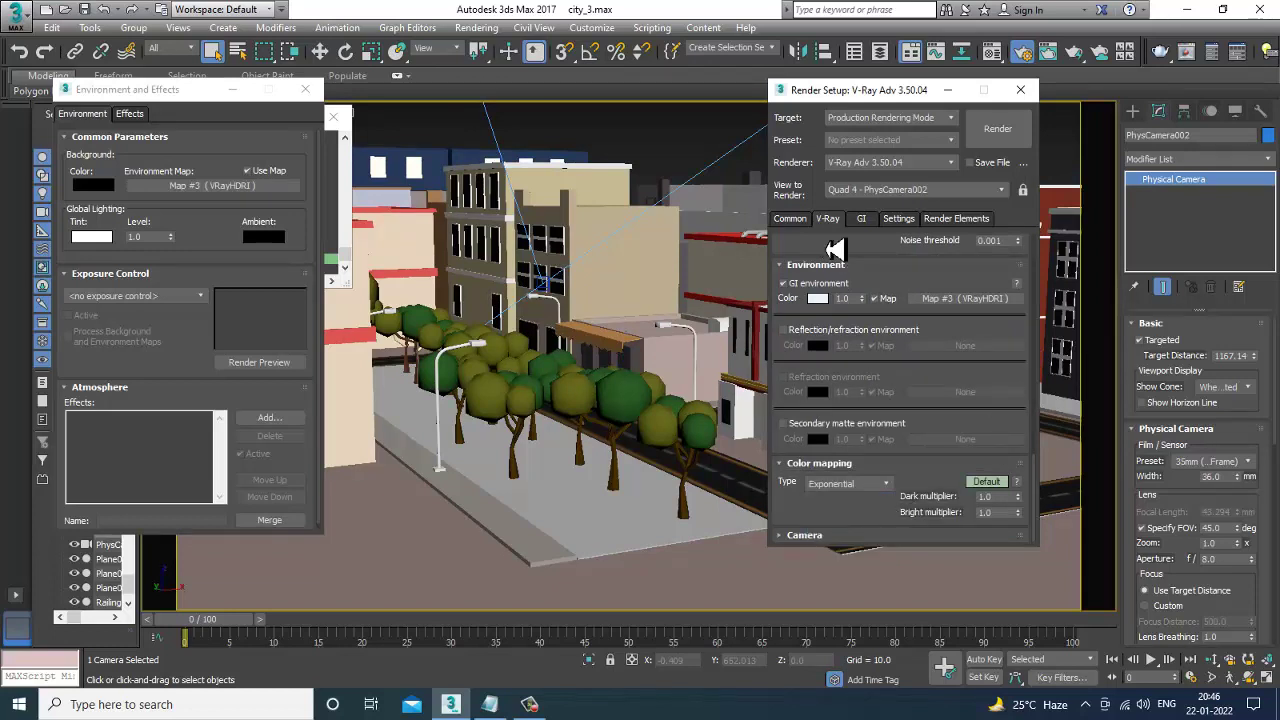
left_click(866, 222)
- Make Irradiance map the primary GI engine with High preset, 200 subdivs and 70 interp samples
left_click(888, 277)
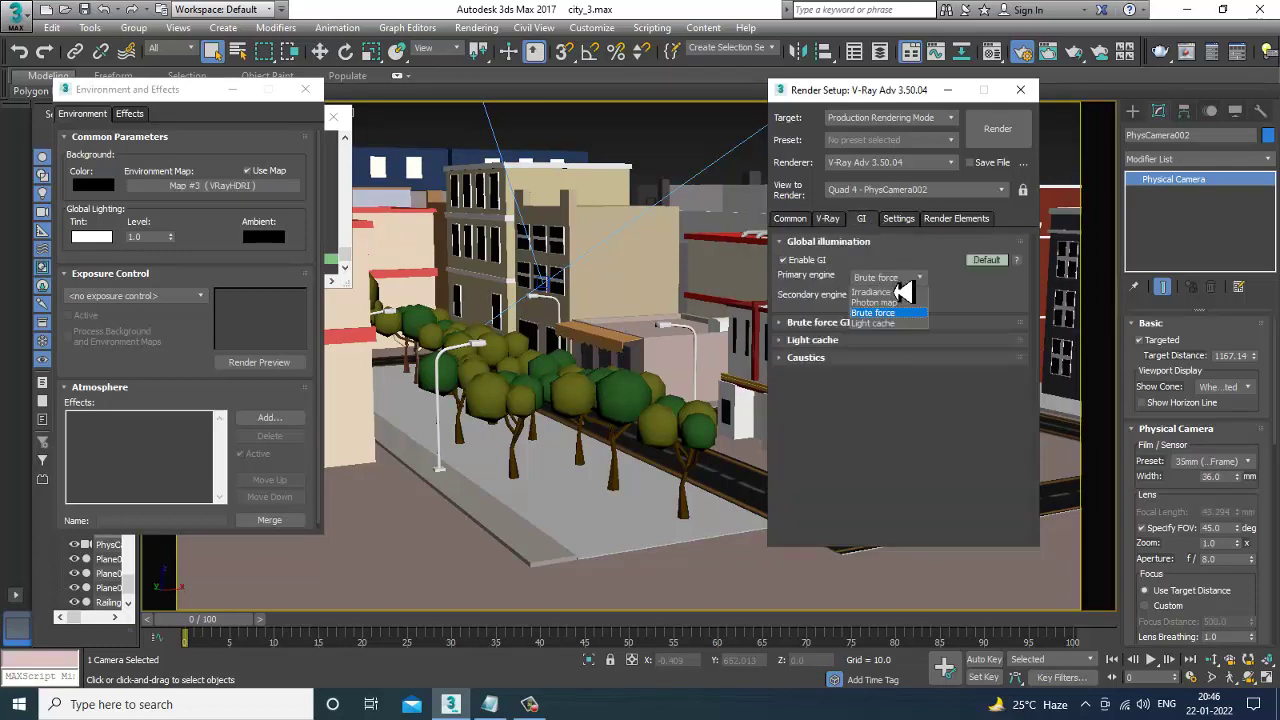
left_click(898, 290)
left_click(986, 261)
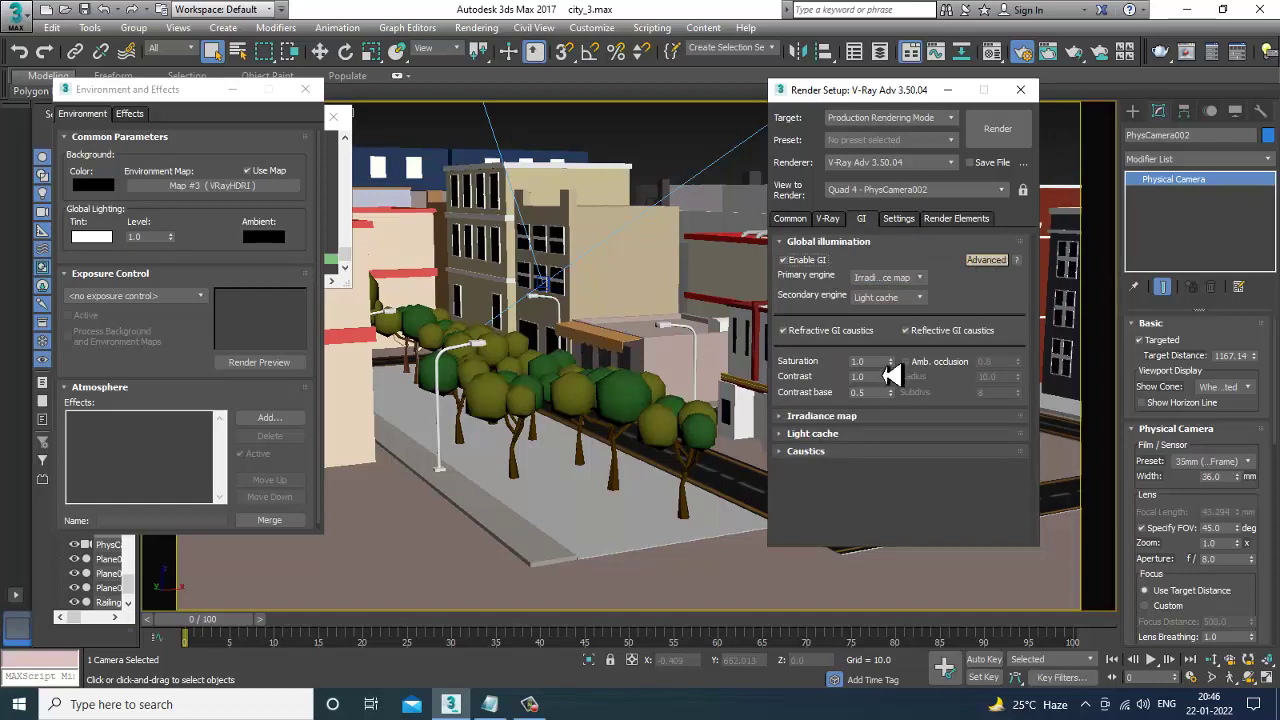
left_click(822, 416)
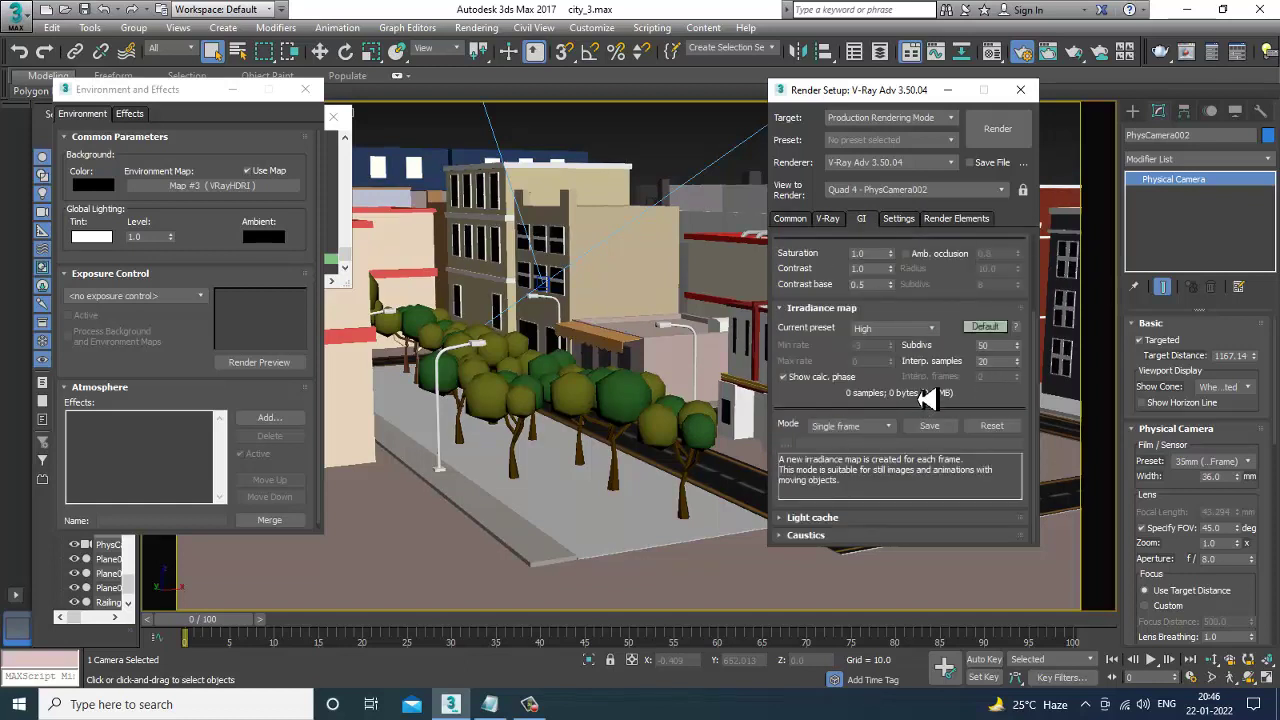
left_click(920, 334)
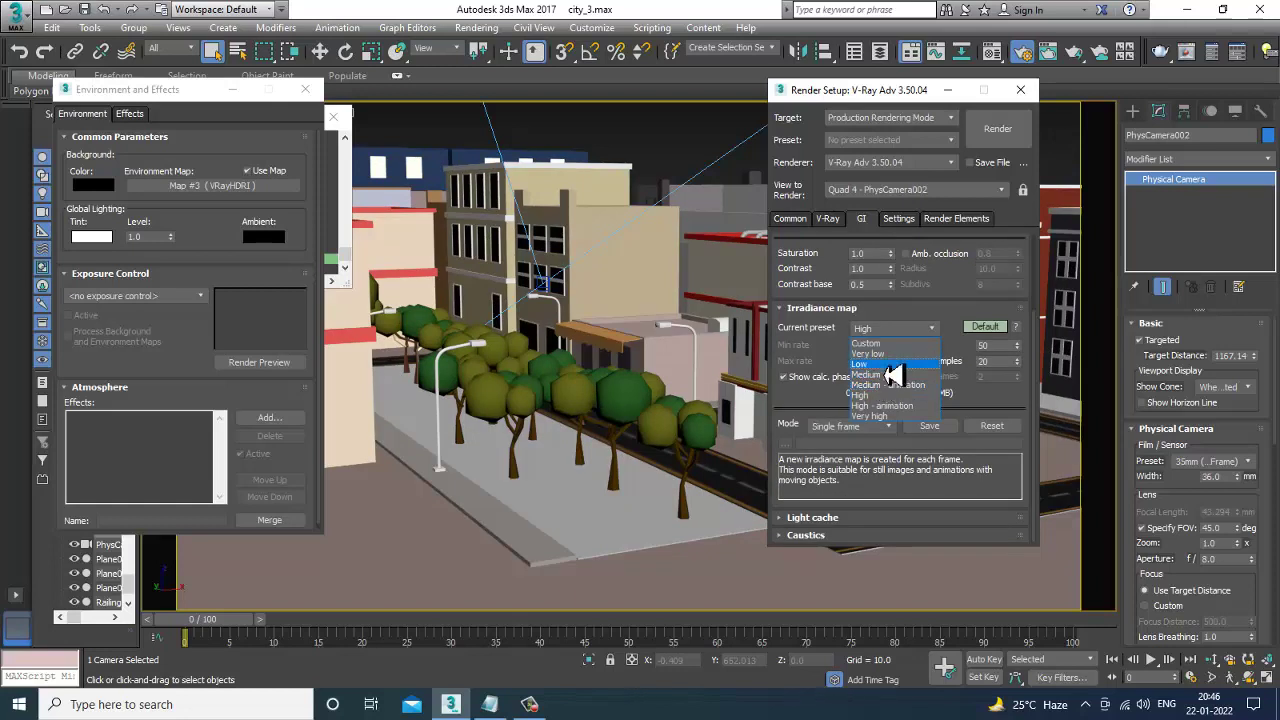
left_click(898, 396)
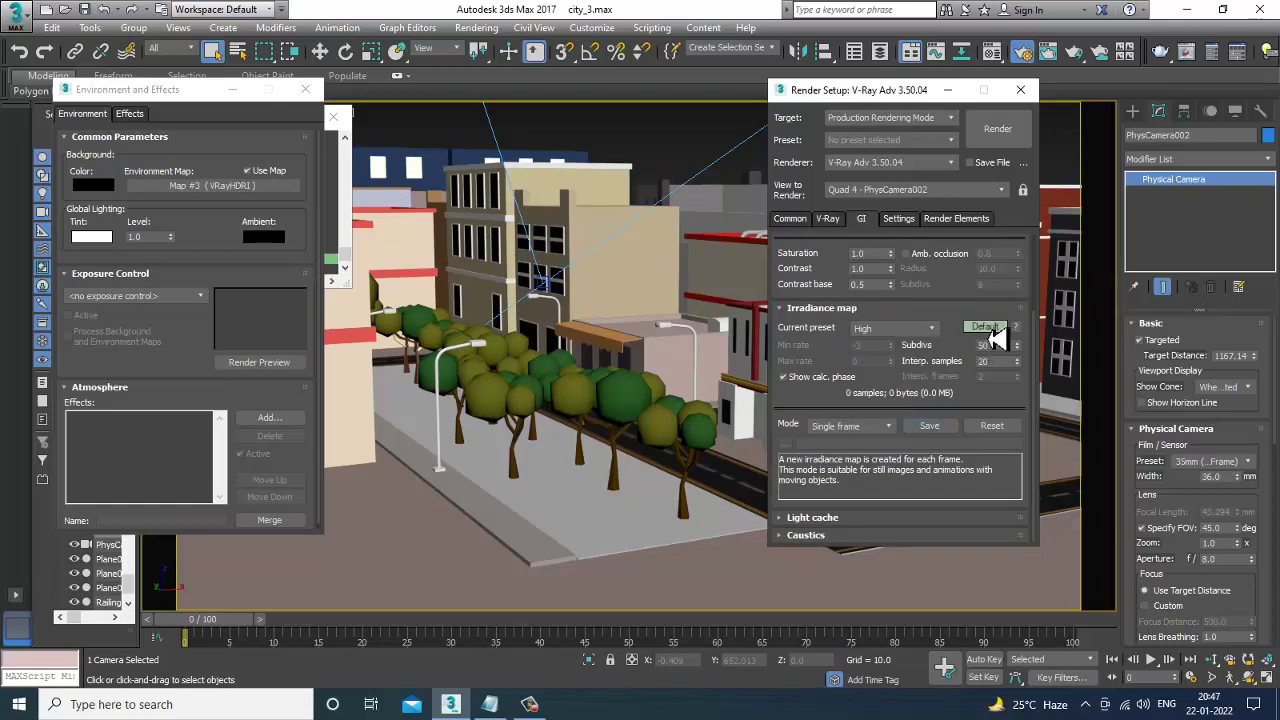
left_click(985, 328)
left_click_drag(1003, 345, 890, 360)
type("70")
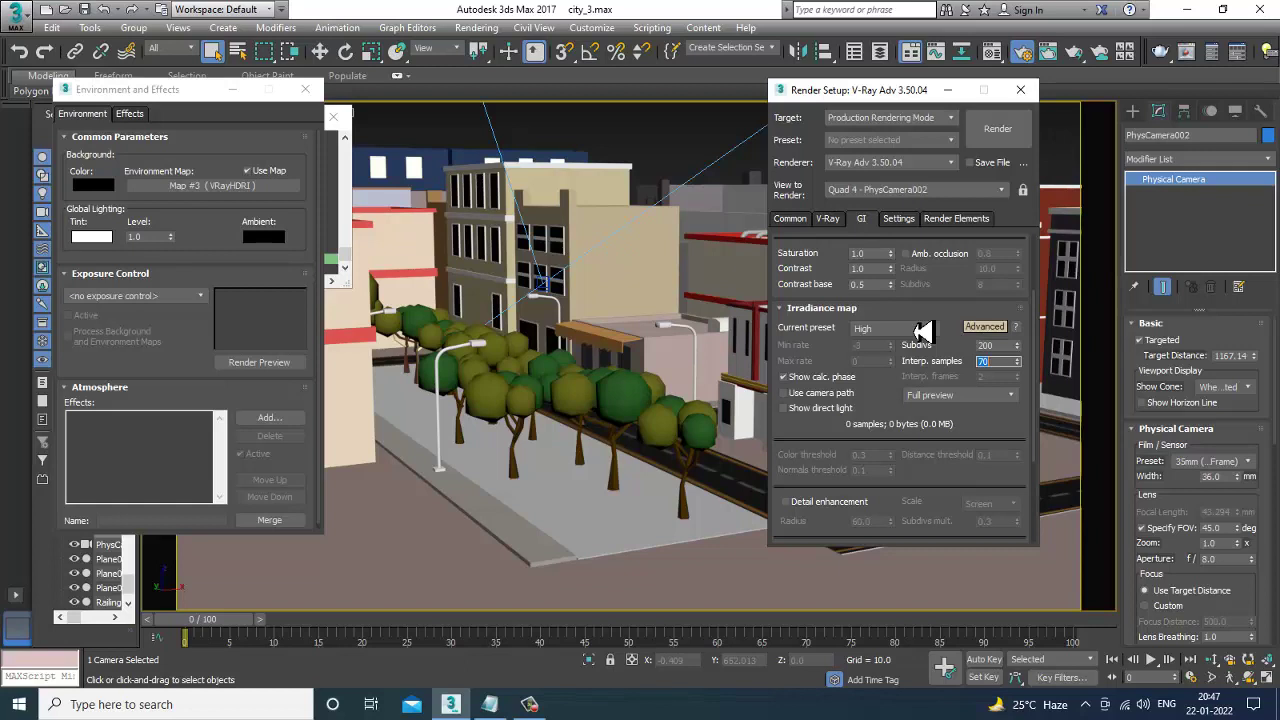
left_click(906, 225)
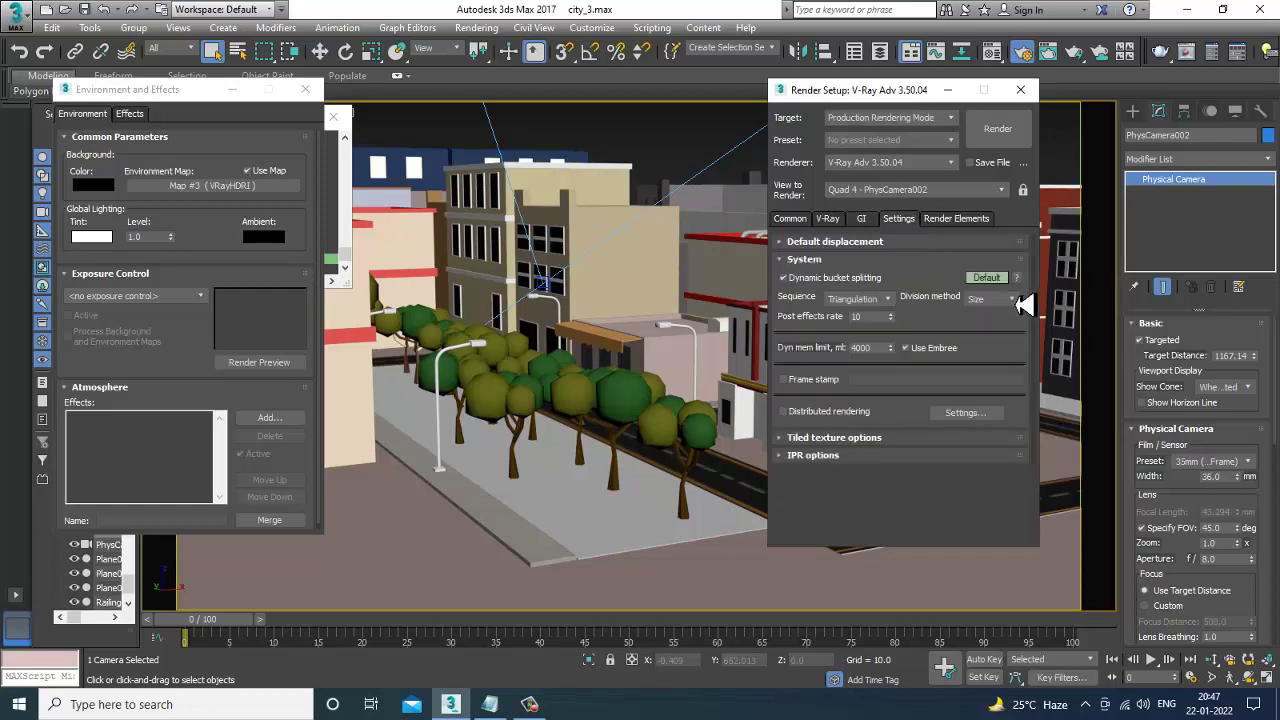
- Raise Light cache subdivs from 1000 to 1200 and render a PhysCamera002 test frame
left_click(990, 278)
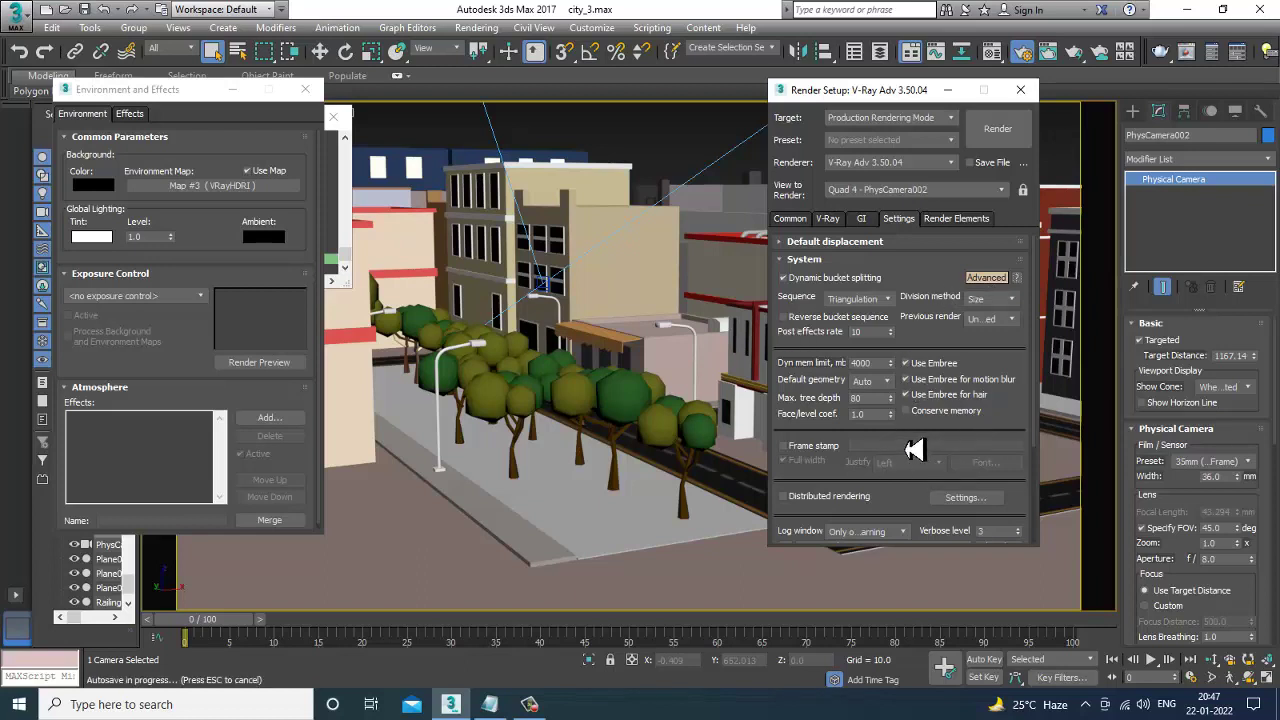
left_click(861, 219)
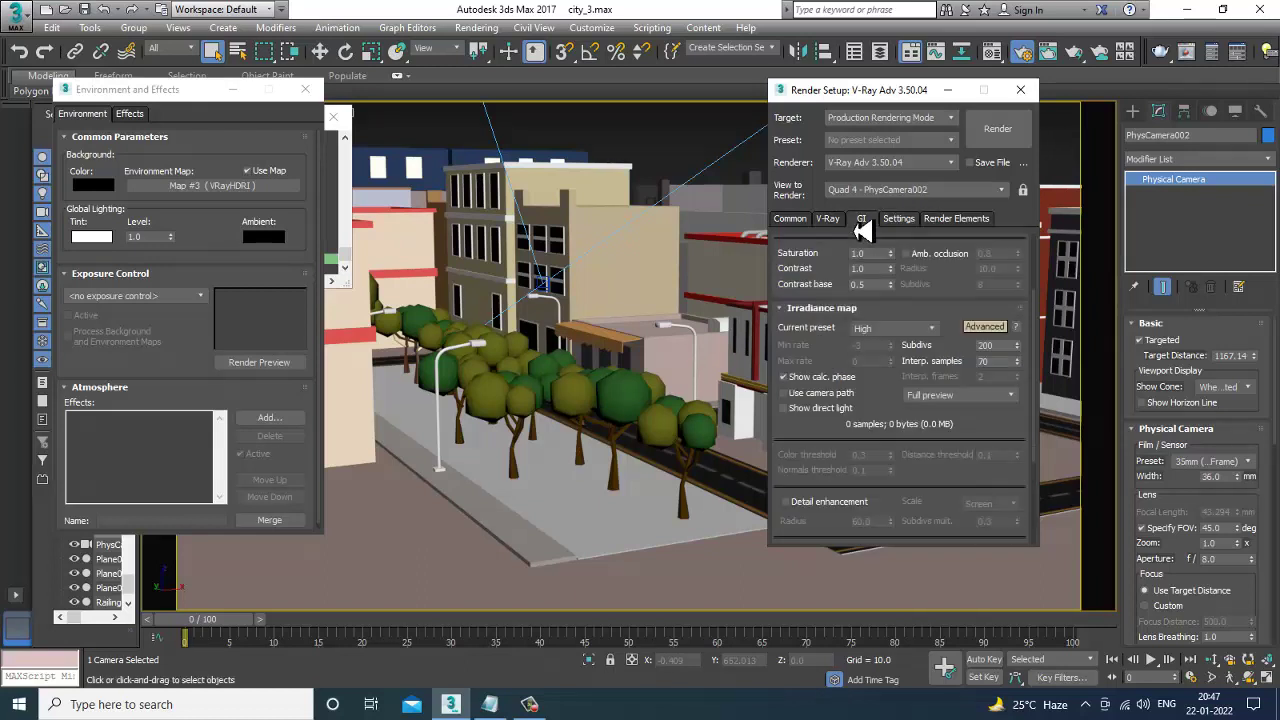
scroll(897, 406, "down", 2)
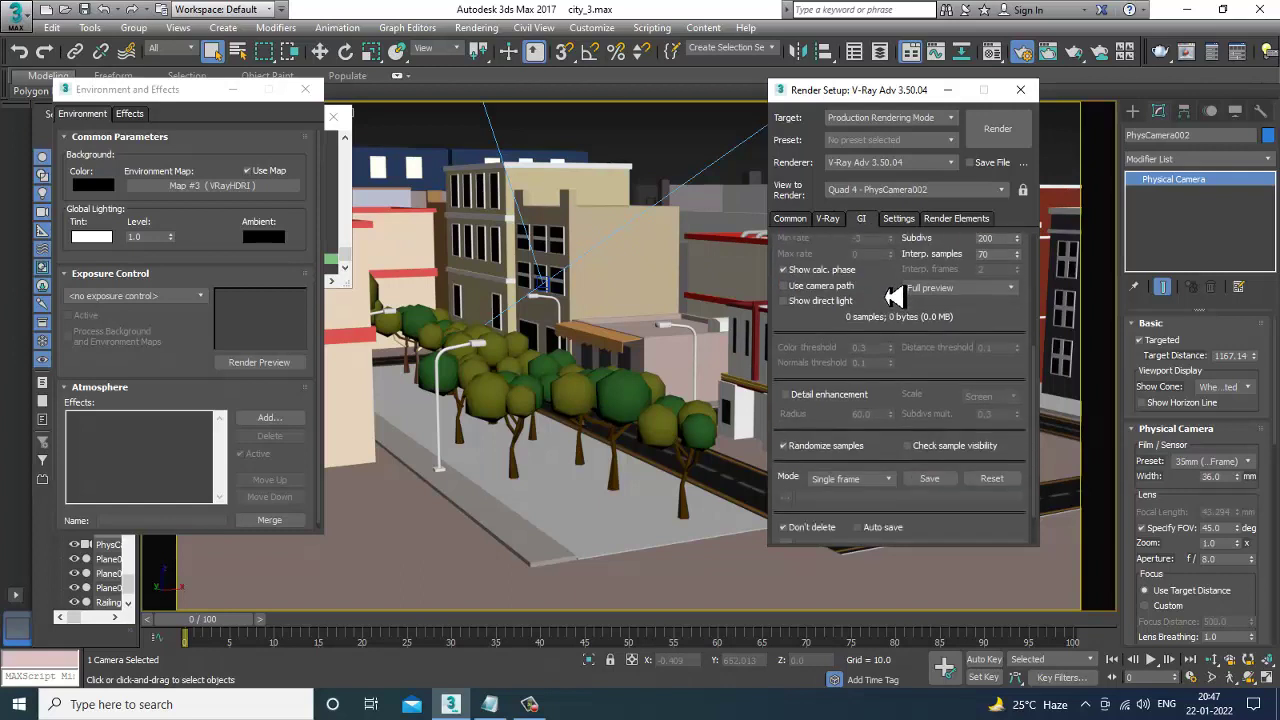
scroll(891, 286, "down", 1)
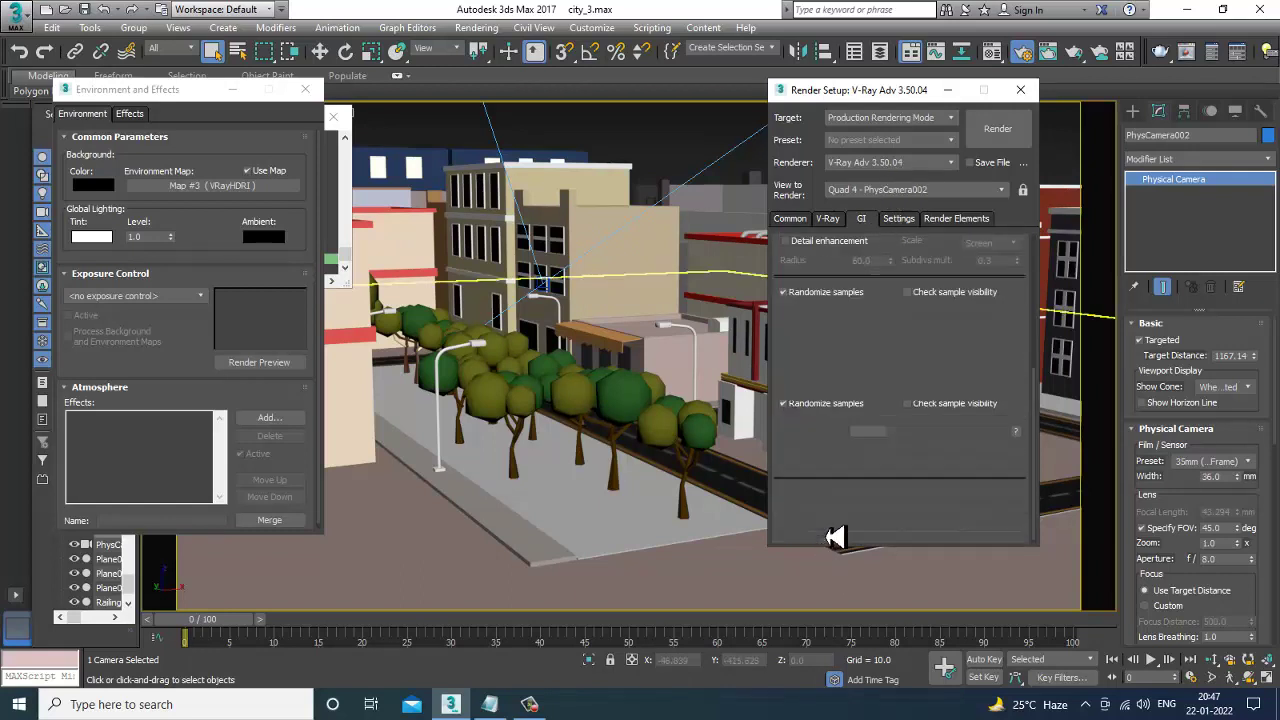
left_click(830, 518)
double_click(864, 431)
type("1200")
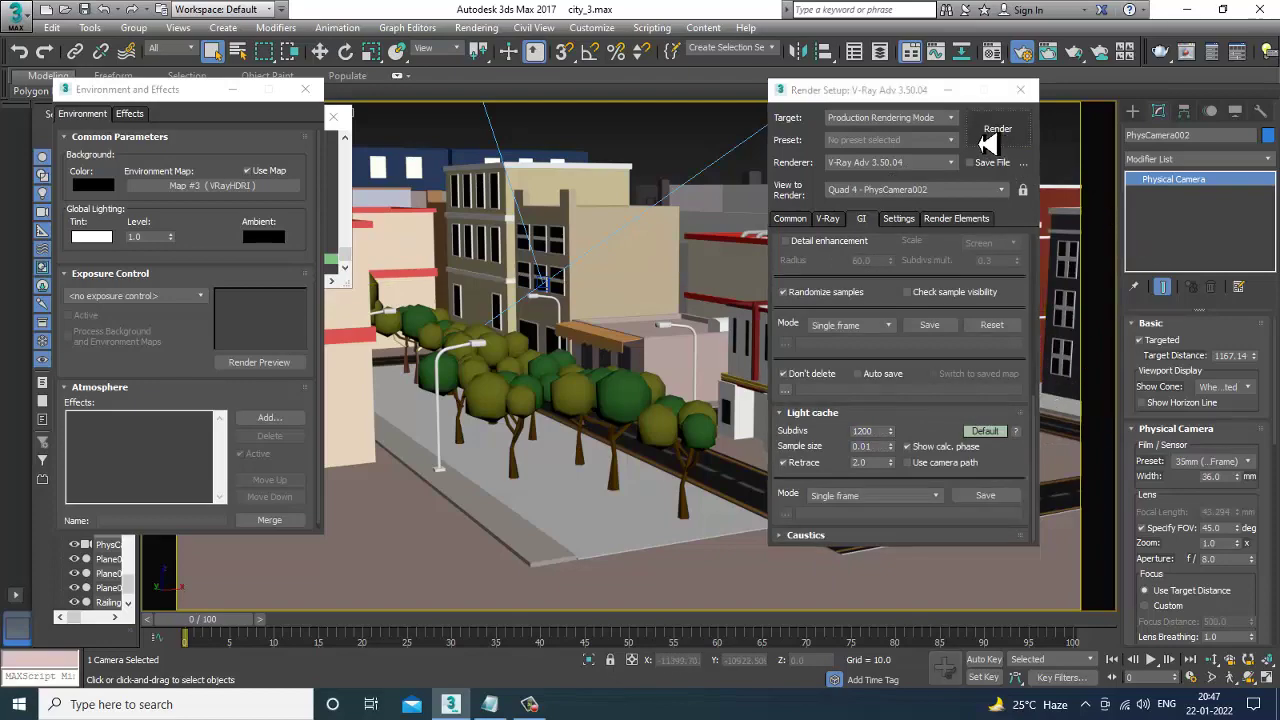
left_click(992, 136)
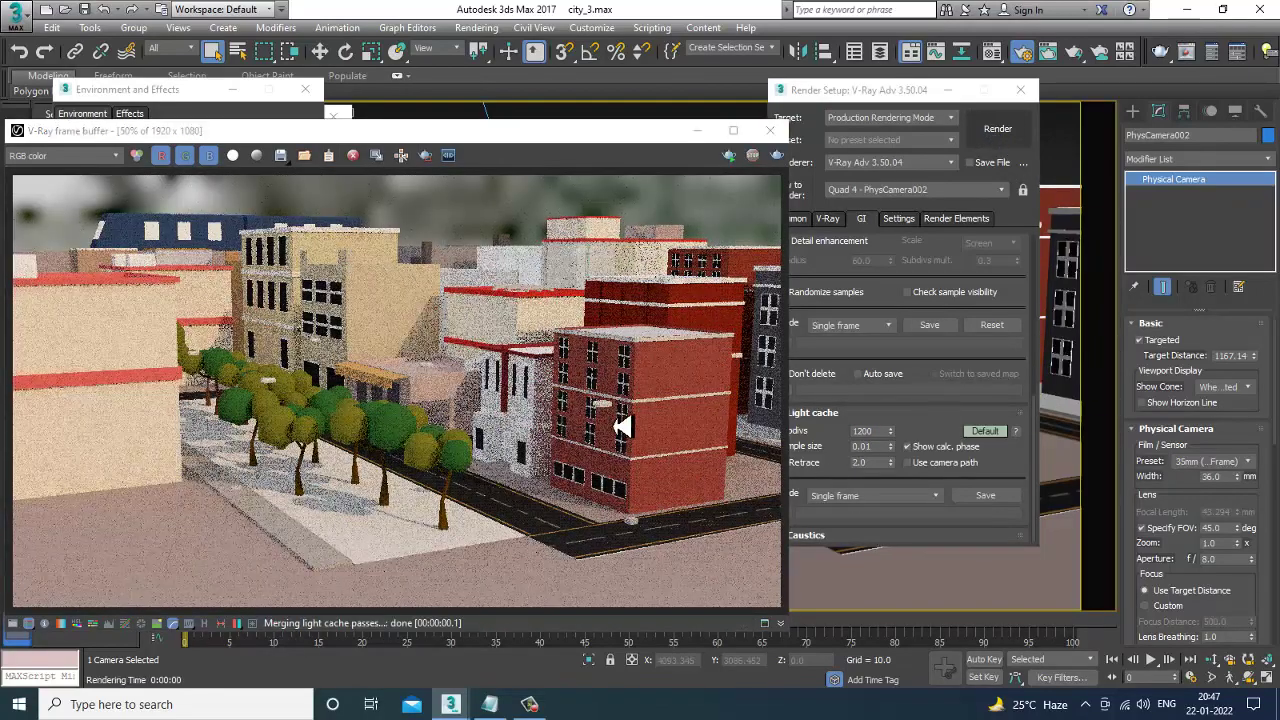
- Minimize Render Setup, select all objects, and start a new V-Ray render of the city
left_click(949, 91)
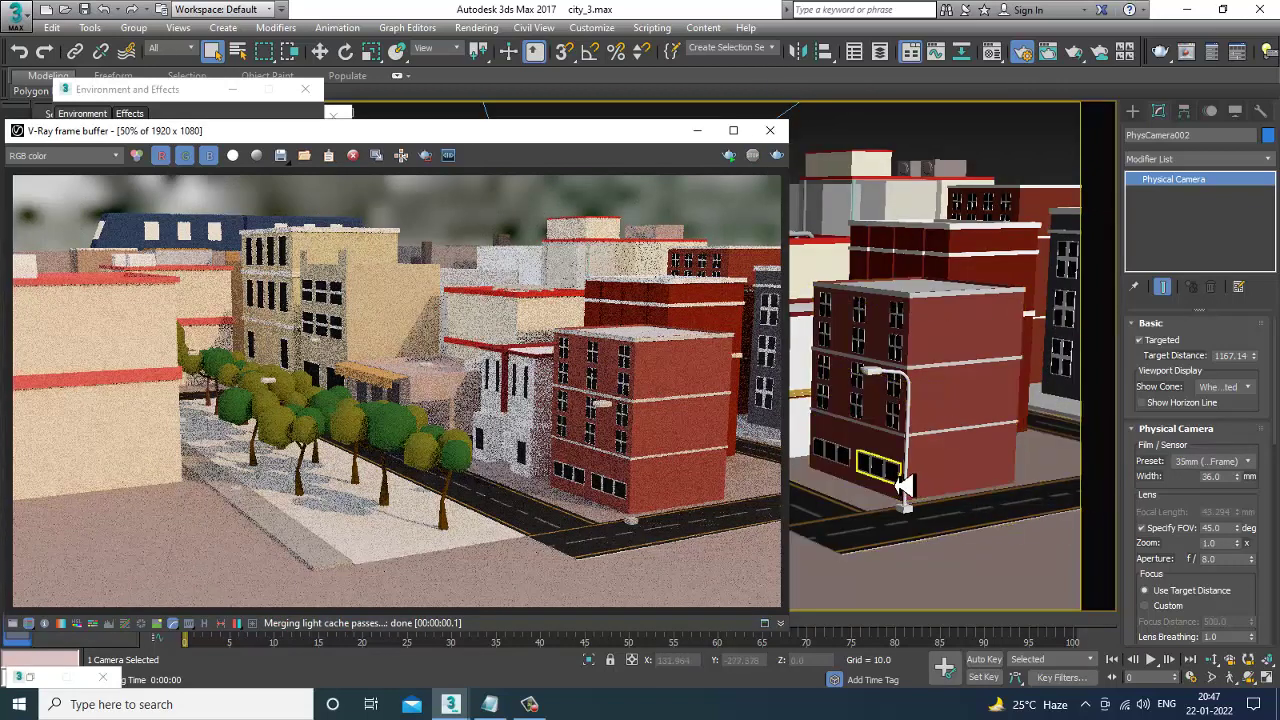
left_click(940, 344)
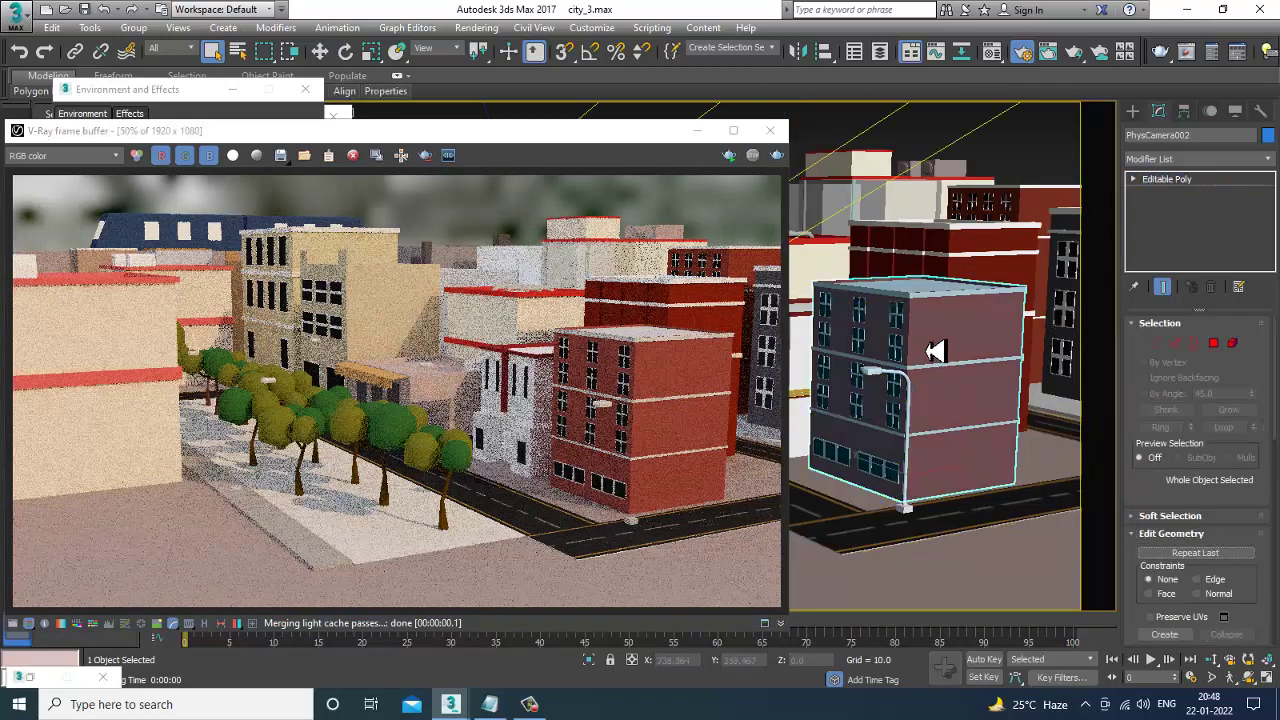
key("ctrl+a")
right_click(943, 342)
mouse_move(963, 490)
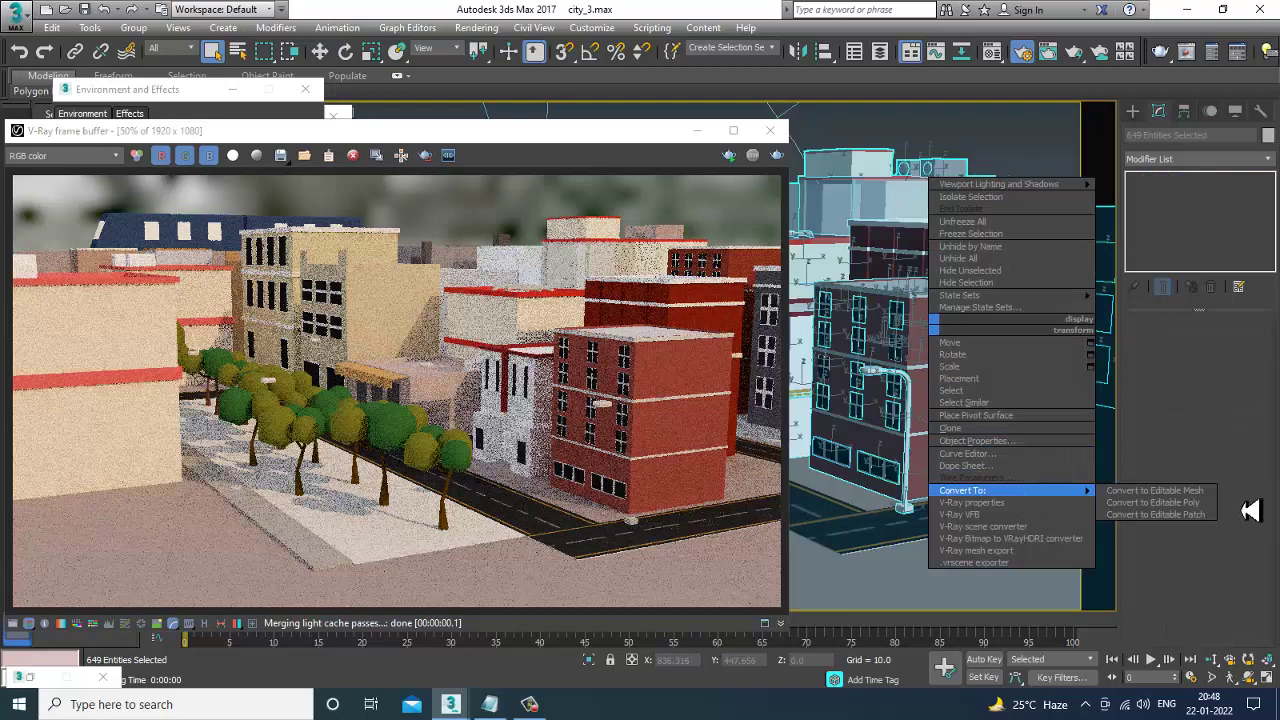
left_click(1250, 510)
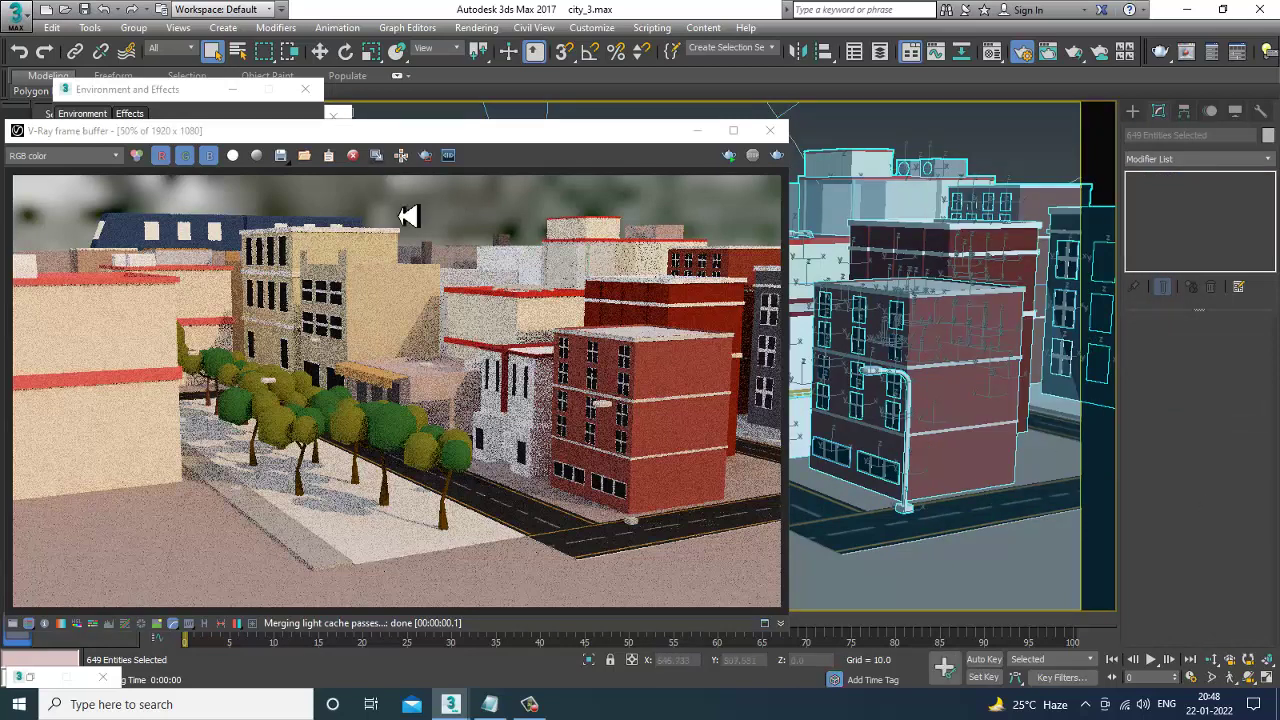
left_click(476, 27)
left_click(487, 42)
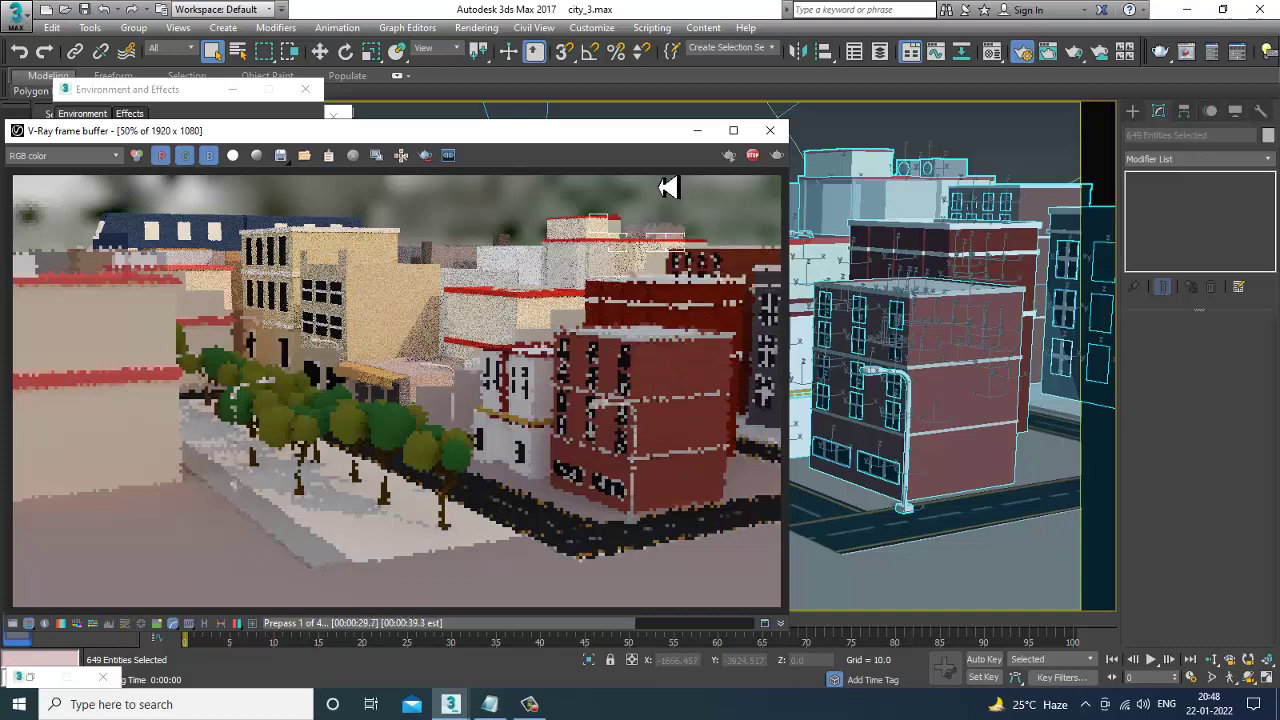
- Close the V-Ray frame buffer, deselect everything, minimize Environment and Effects, and maximize the Top view
left_click(770, 130)
left_click(914, 142)
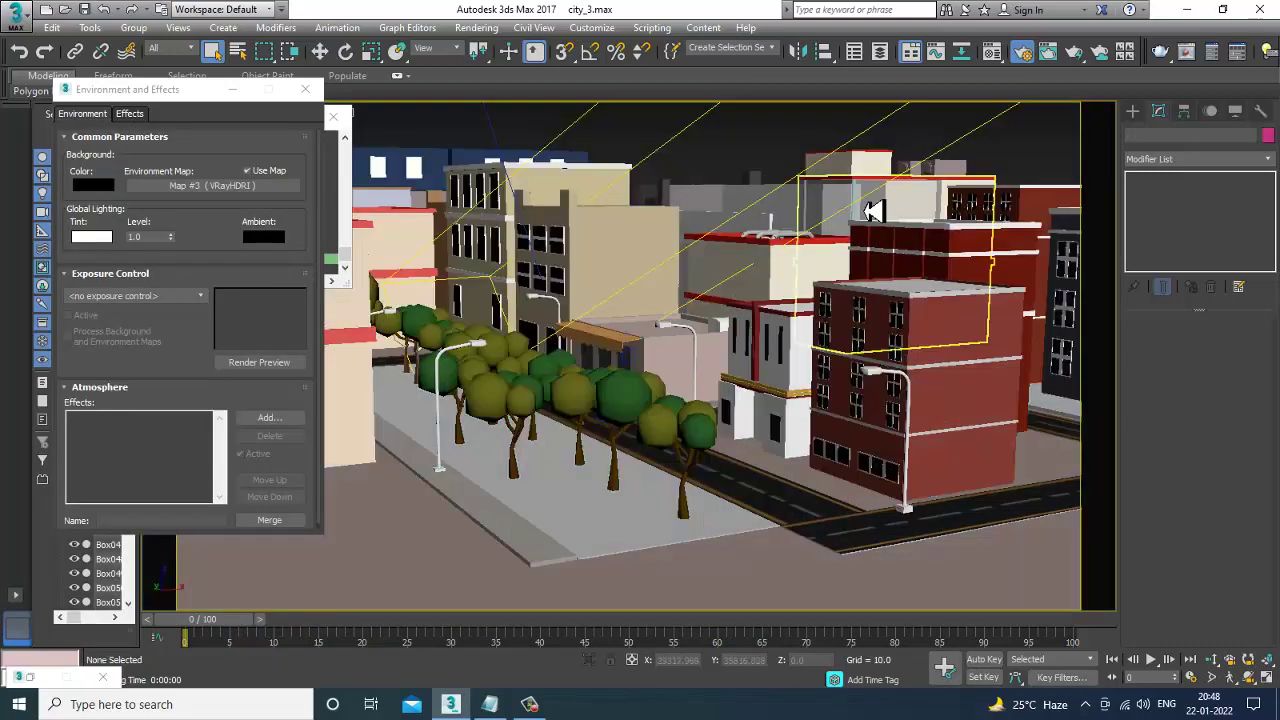
mouse_move(866, 320)
middle_mouse_down("alt")
mouse_move(877, 380)
mouse_move(863, 371)
mouse_move(845, 398)
mouse_move(760, 370)
mouse_move(808, 371)
mouse_move(851, 403)
mouse_move(668, 342)
middle_mouse_up("alt")
left_click(232, 89)
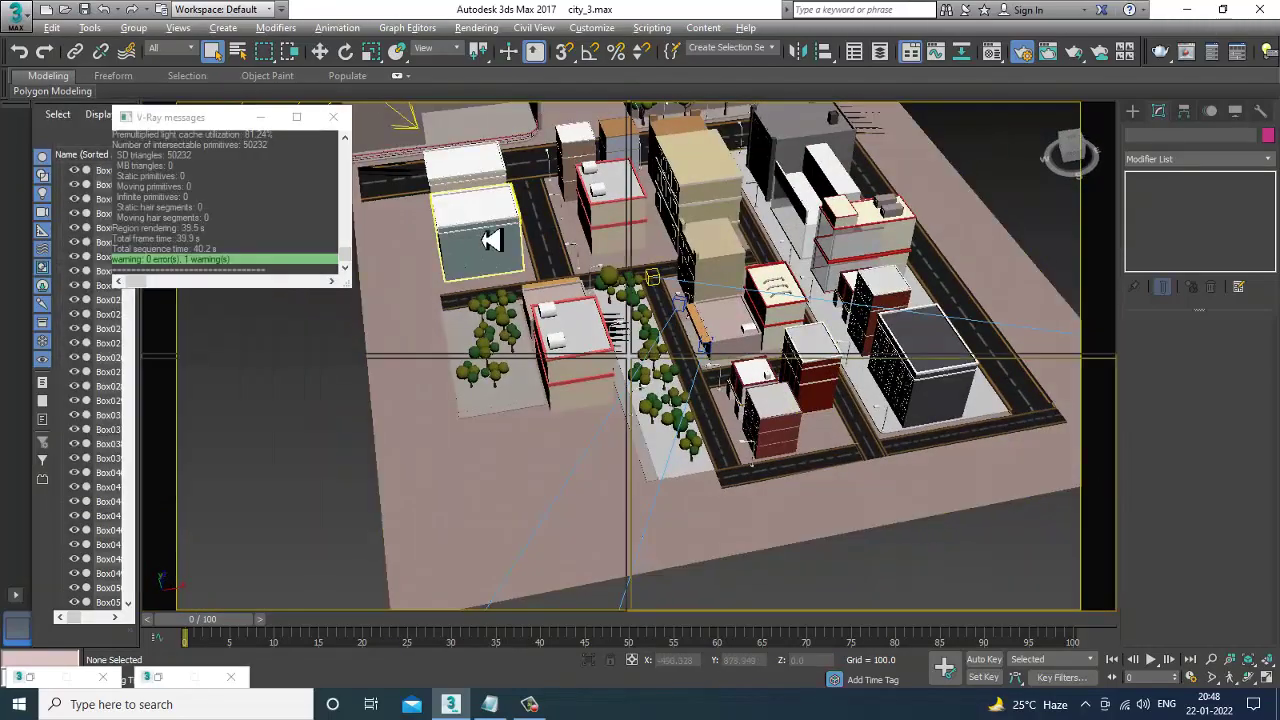
key("alt+w")
key("alt+w")
- Start a line spline with its first points left of and along the city's top road
key("z")
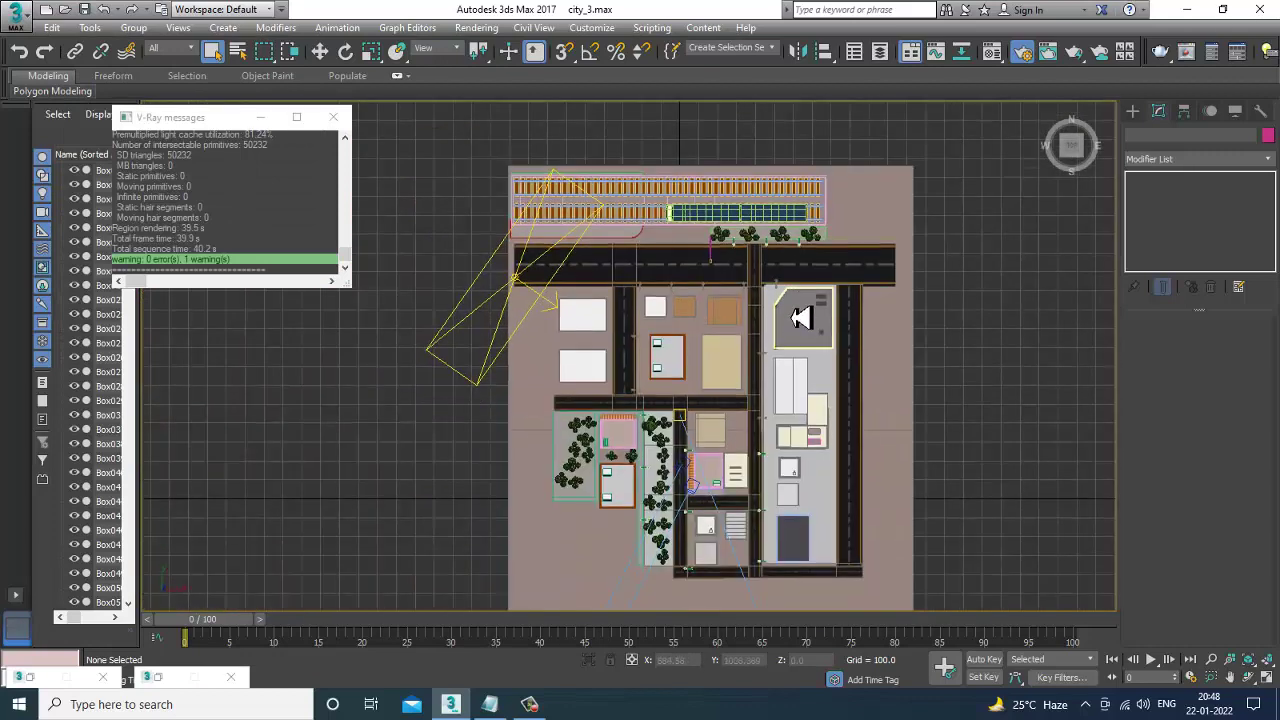
left_click(1135, 113)
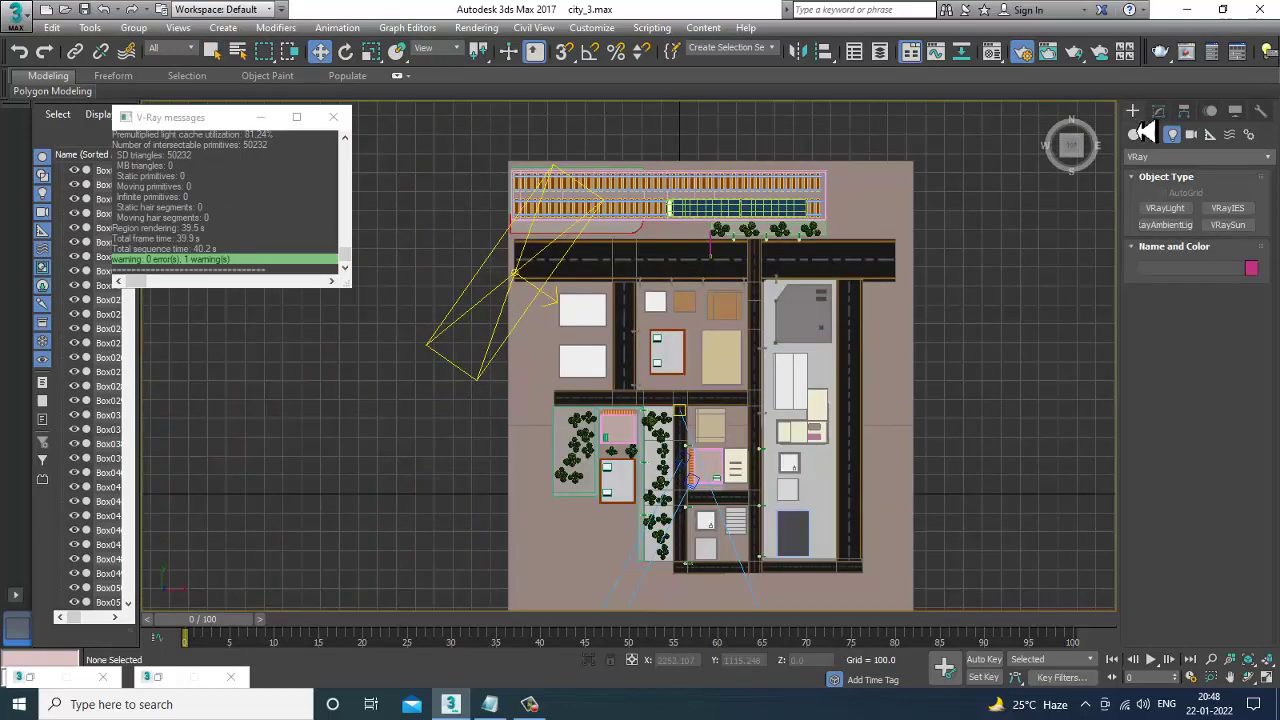
left_click(1153, 134)
left_click(1165, 221)
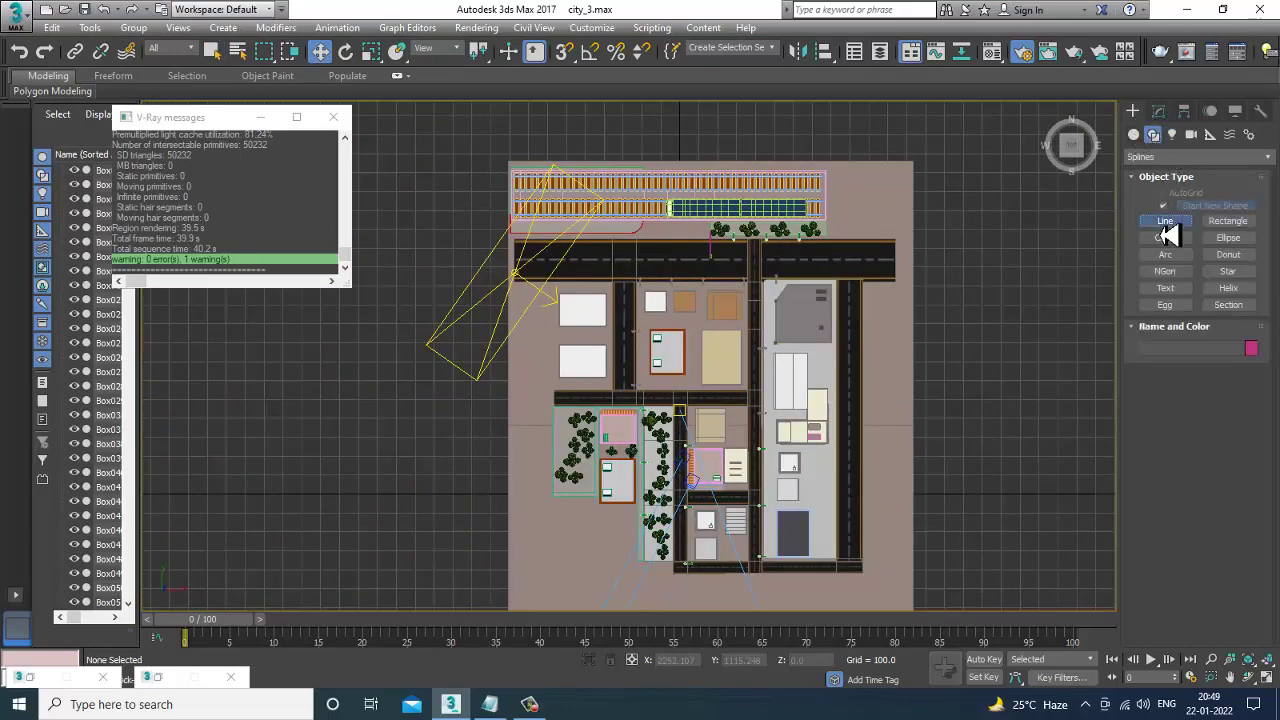
middle_click_drag(718, 332, 789, 345)
scroll(789, 345, "up", 3)
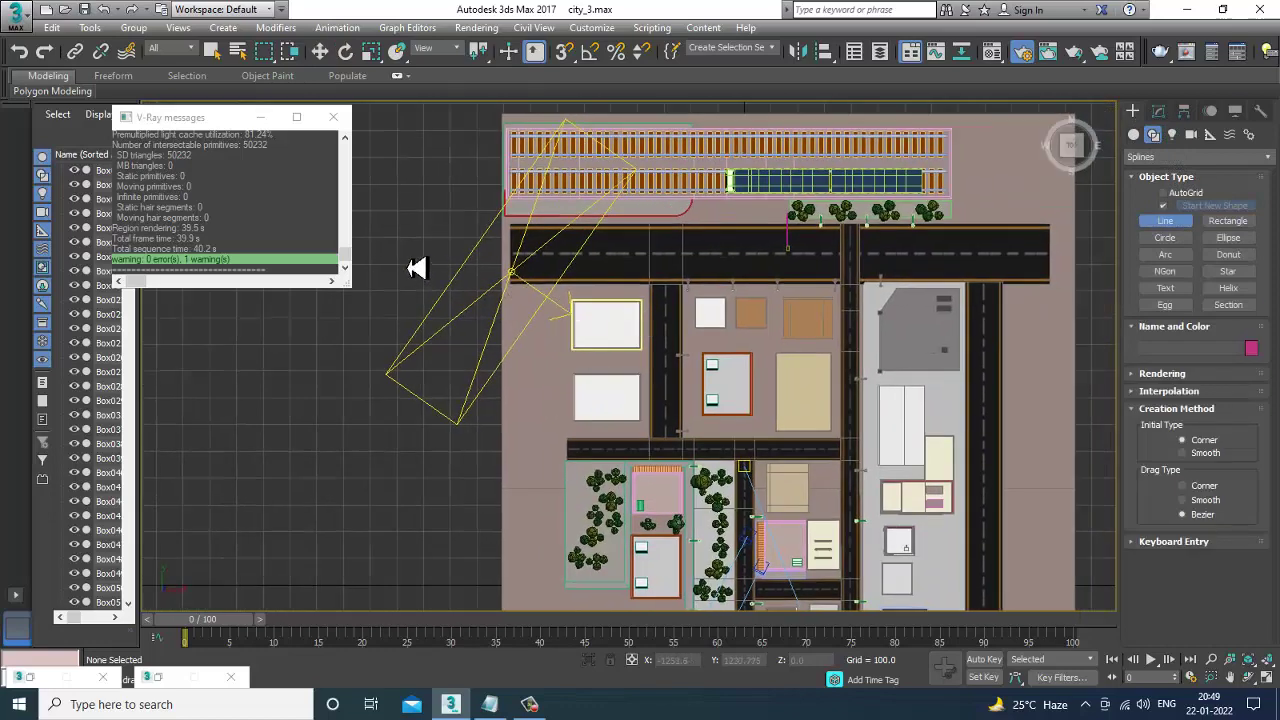
left_click(401, 253)
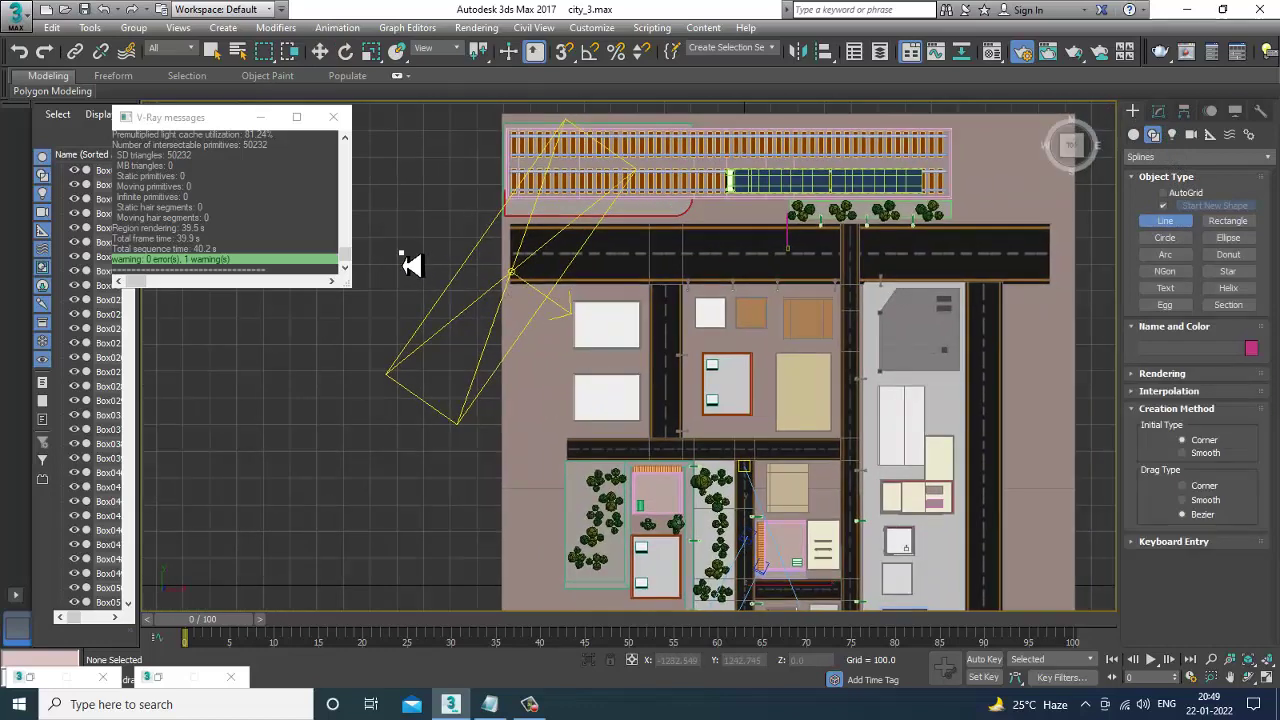
left_click(851, 258)
- Extend the line down to the lower road junction and around the roads, then finish Line147
middle_click_drag(863, 471, 846, 300)
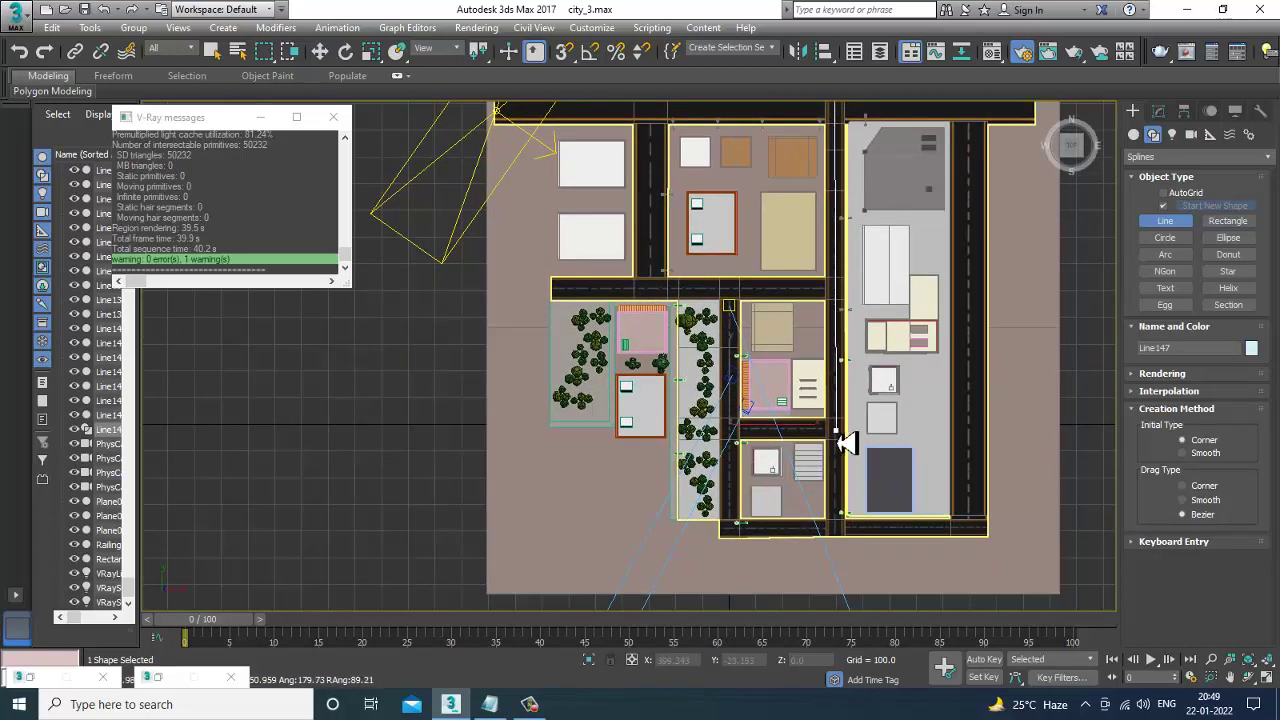
left_click(837, 431)
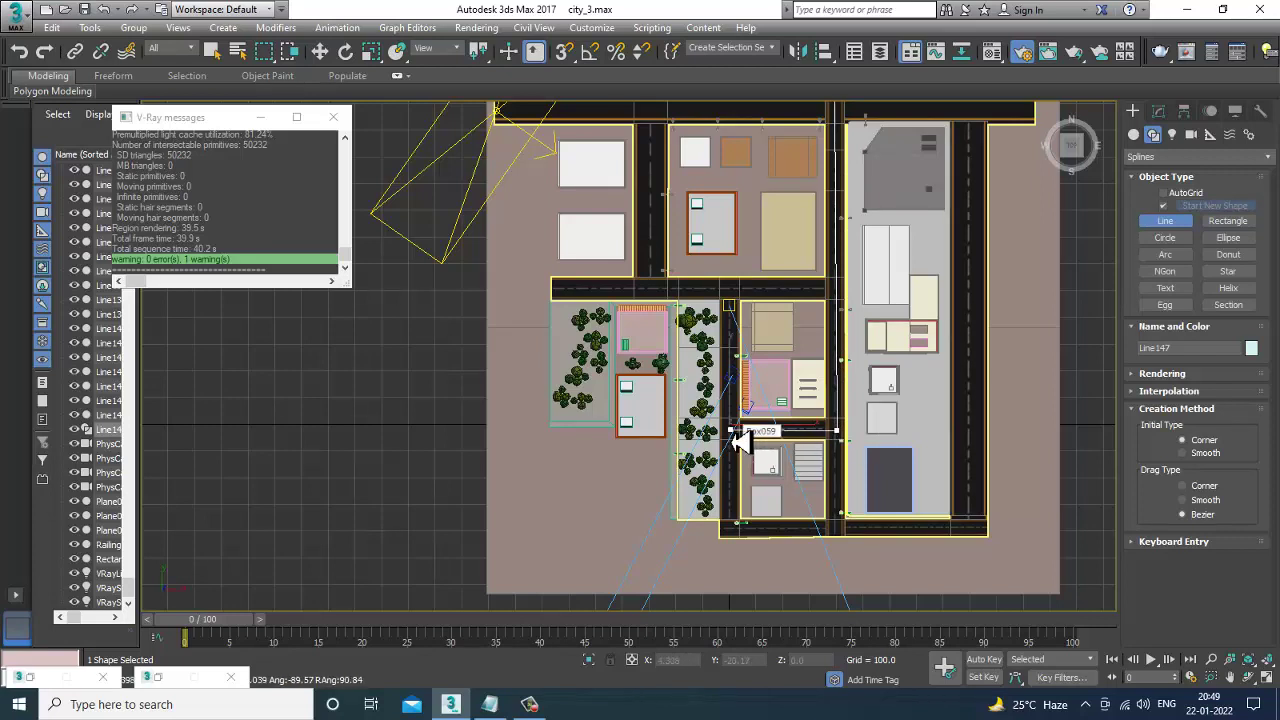
scroll(855, 348, "down", 2)
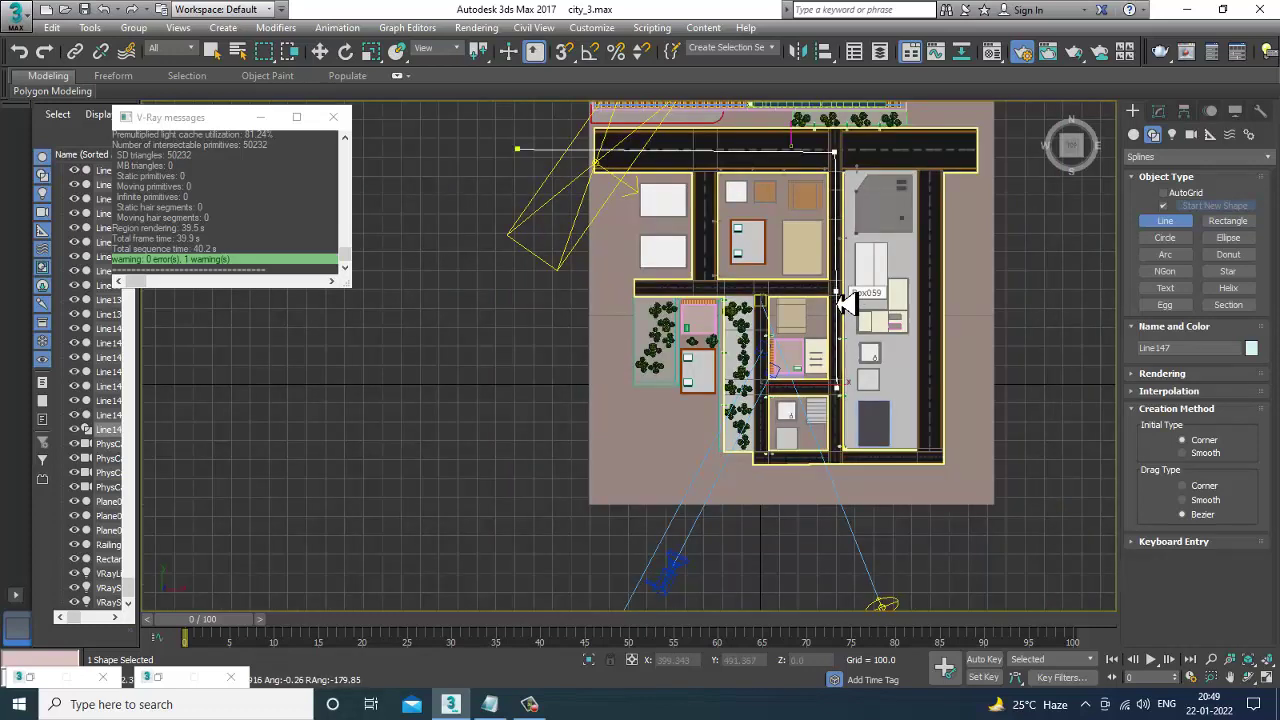
scroll(773, 400, "up", 2)
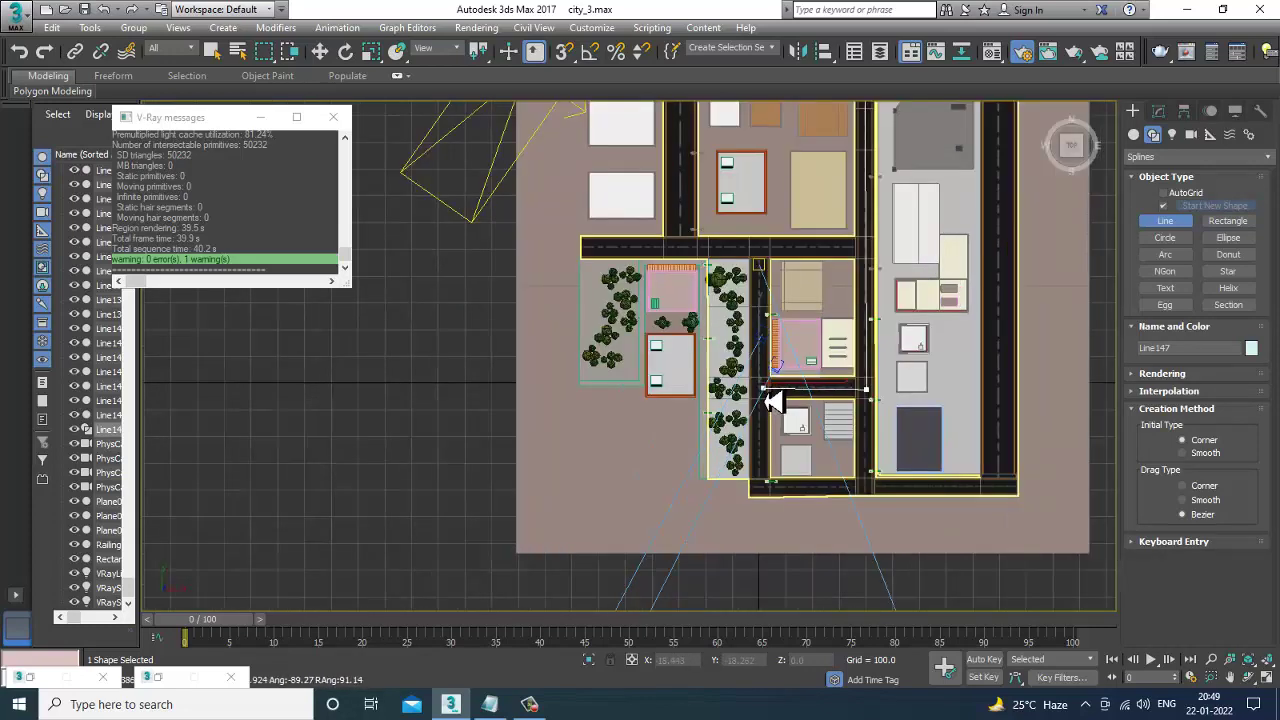
left_click(765, 400)
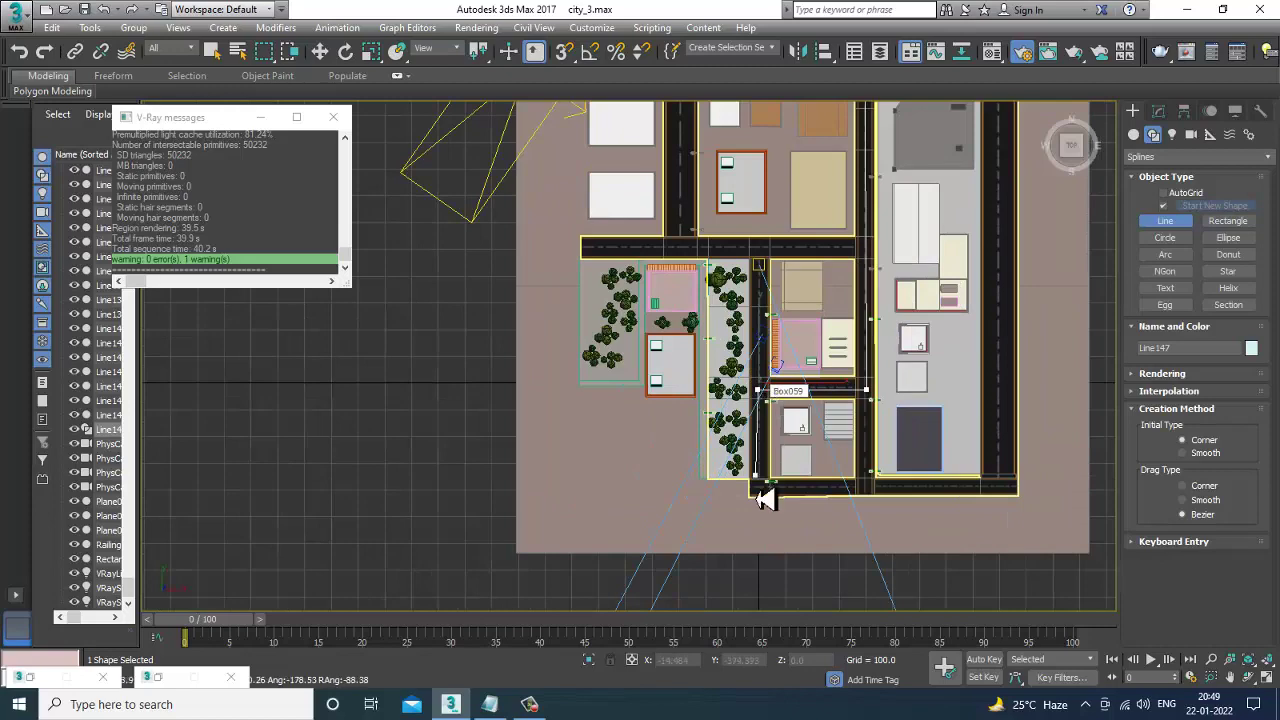
left_click(766, 491)
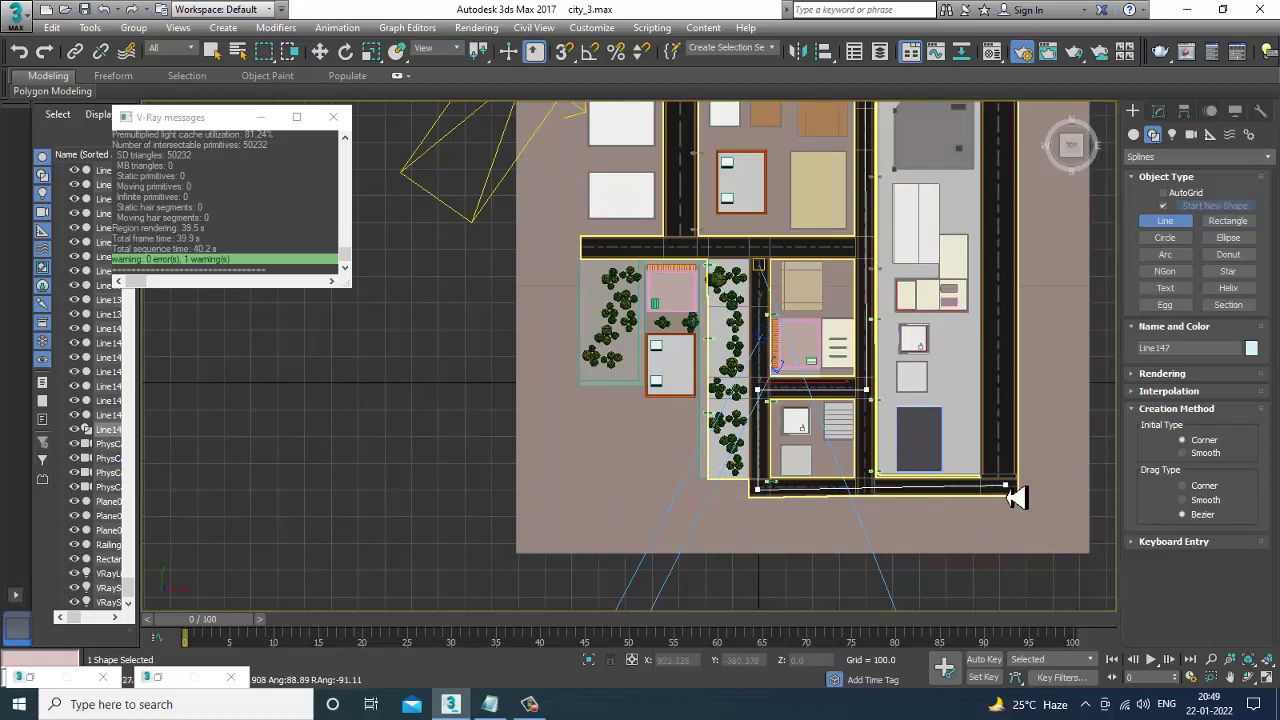
mouse_move(1014, 194)
middle_mouse_down()
mouse_move(1003, 352)
mouse_move(985, 358)
mouse_move(988, 460)
mouse_move(983, 406)
middle_mouse_up()
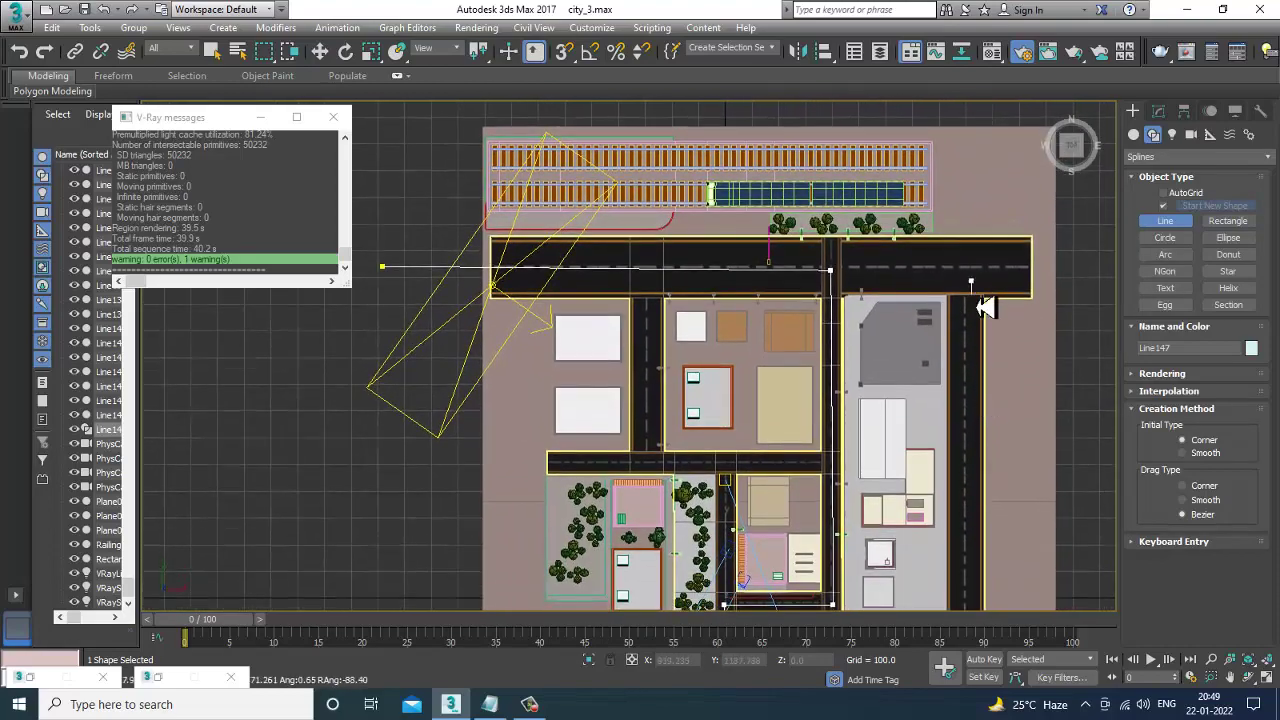
scroll(975, 393, "down", 3)
scroll(971, 334, "up", 3)
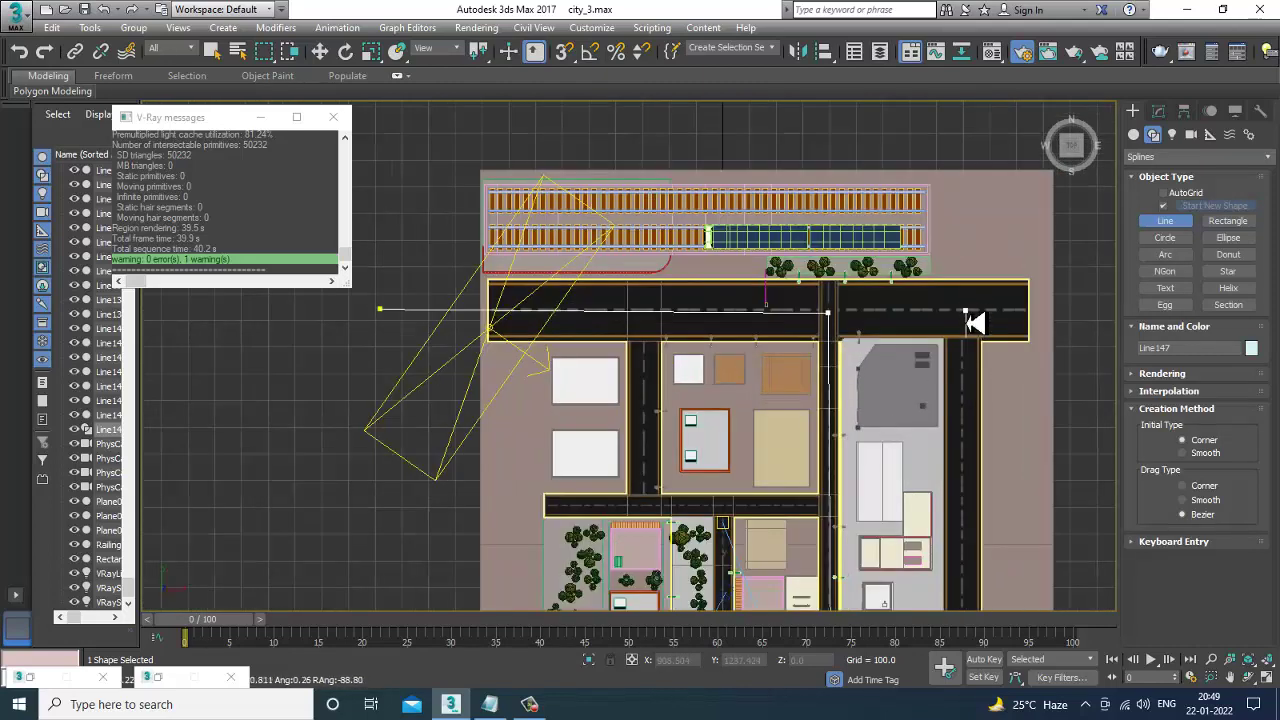
left_click(966, 312)
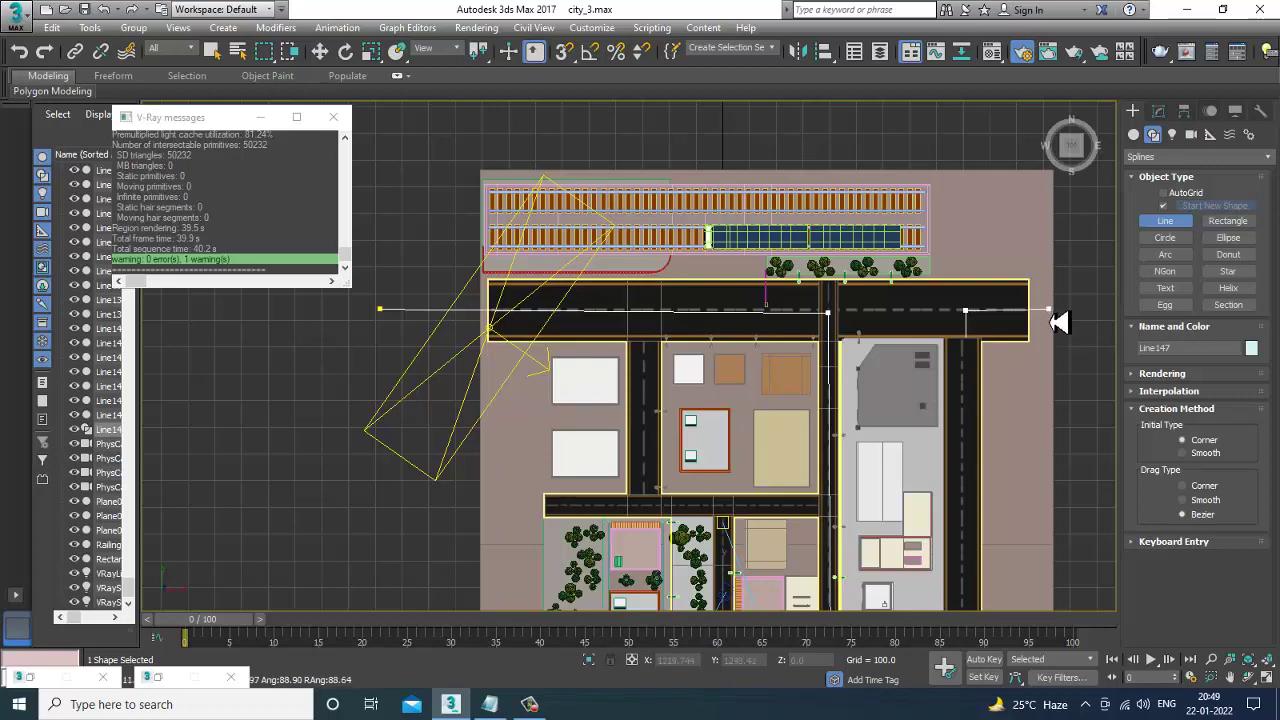
key("w")
key("alt+w")
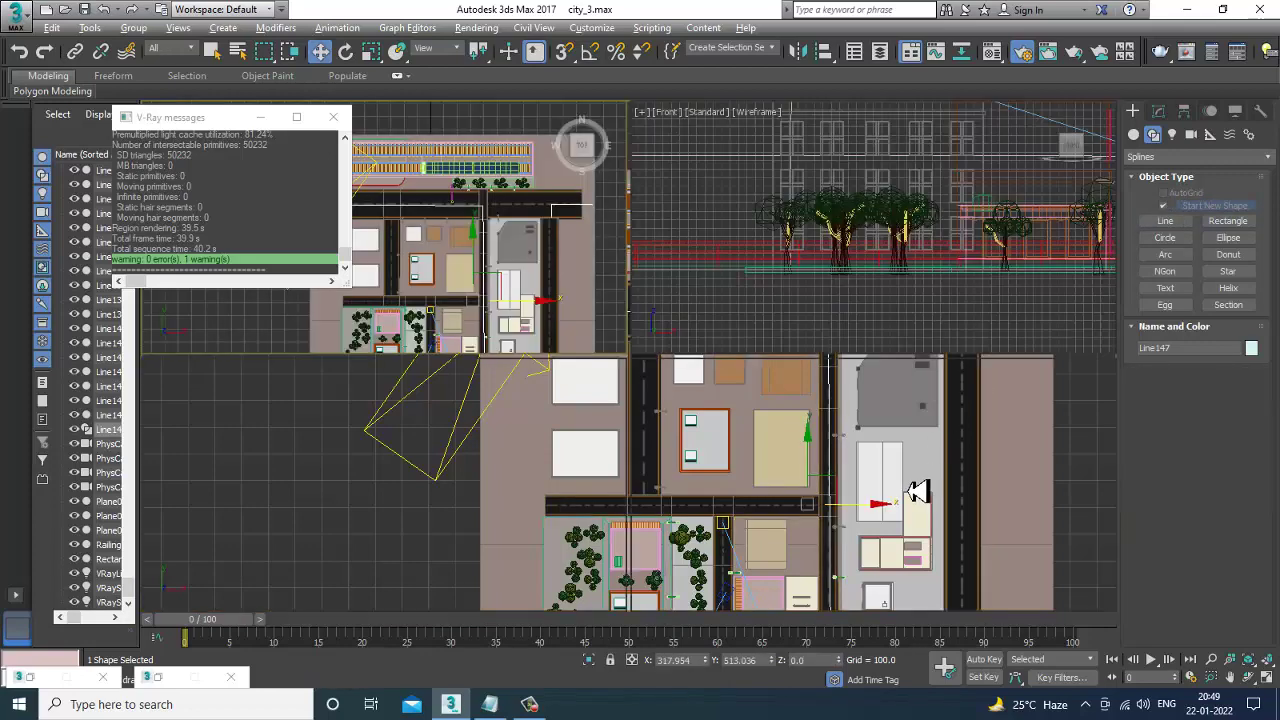
scroll(897, 490, "up", 2)
key("alt+w")
middle_click_drag(894, 457, 833, 330, "alt")
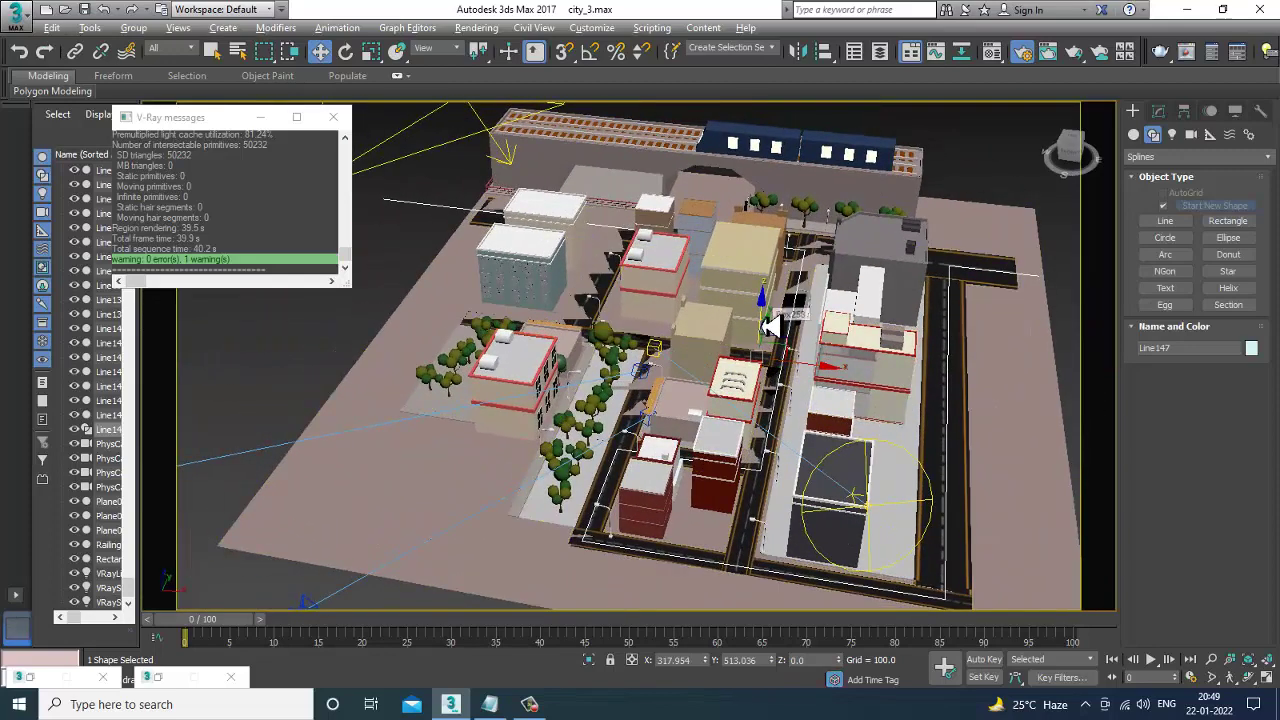
key("alt+q")
middle_click_drag(846, 349, 805, 373, "alt")
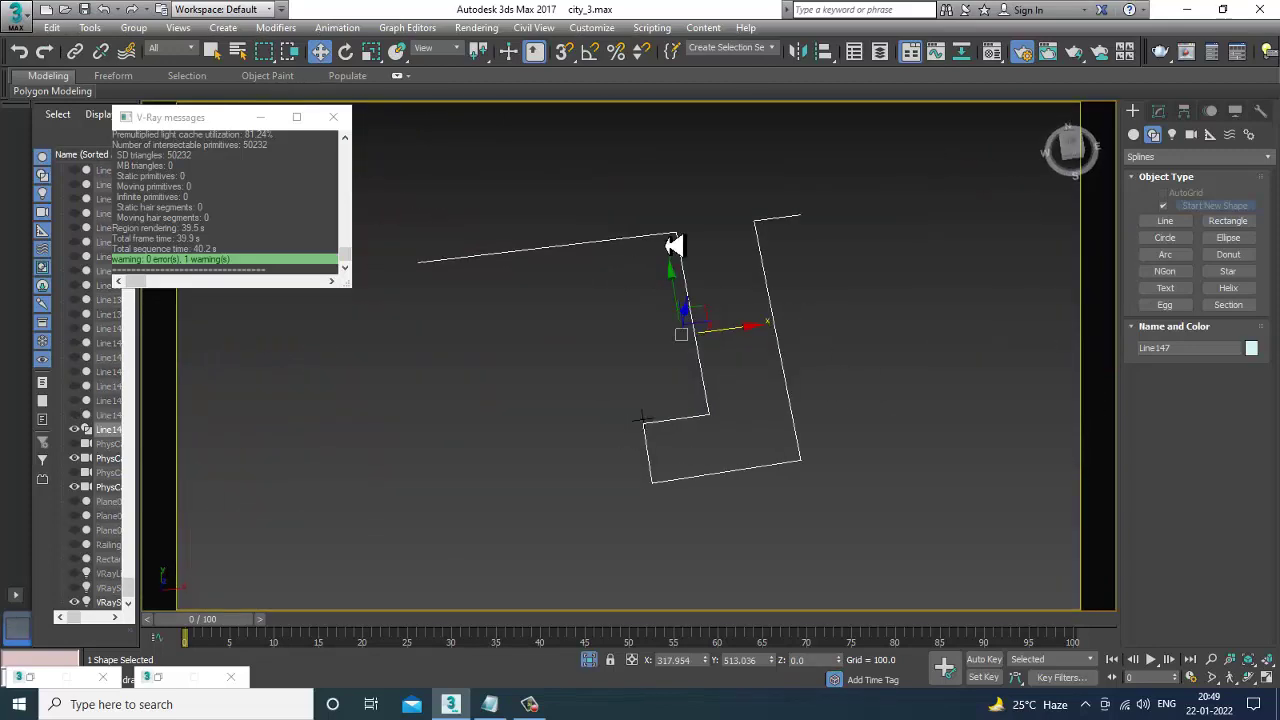
left_click(1162, 112)
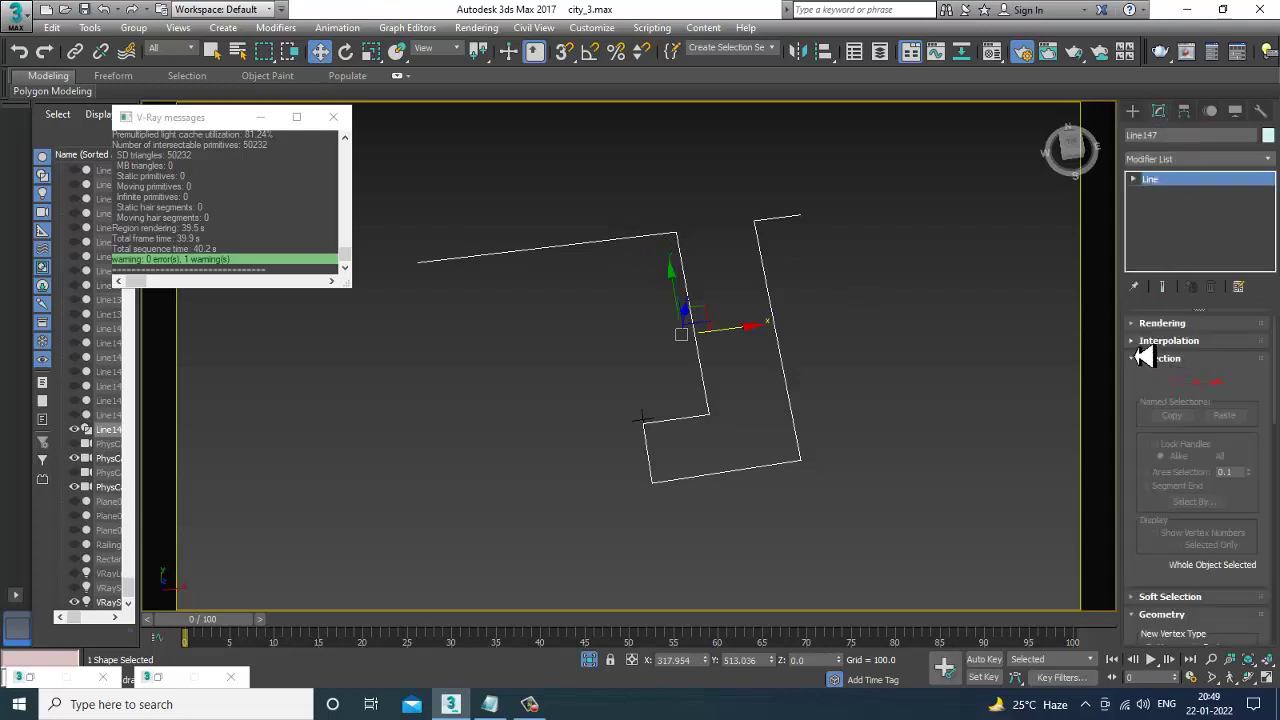
left_click(1146, 325)
left_click_drag(1156, 527, 1151, 116)
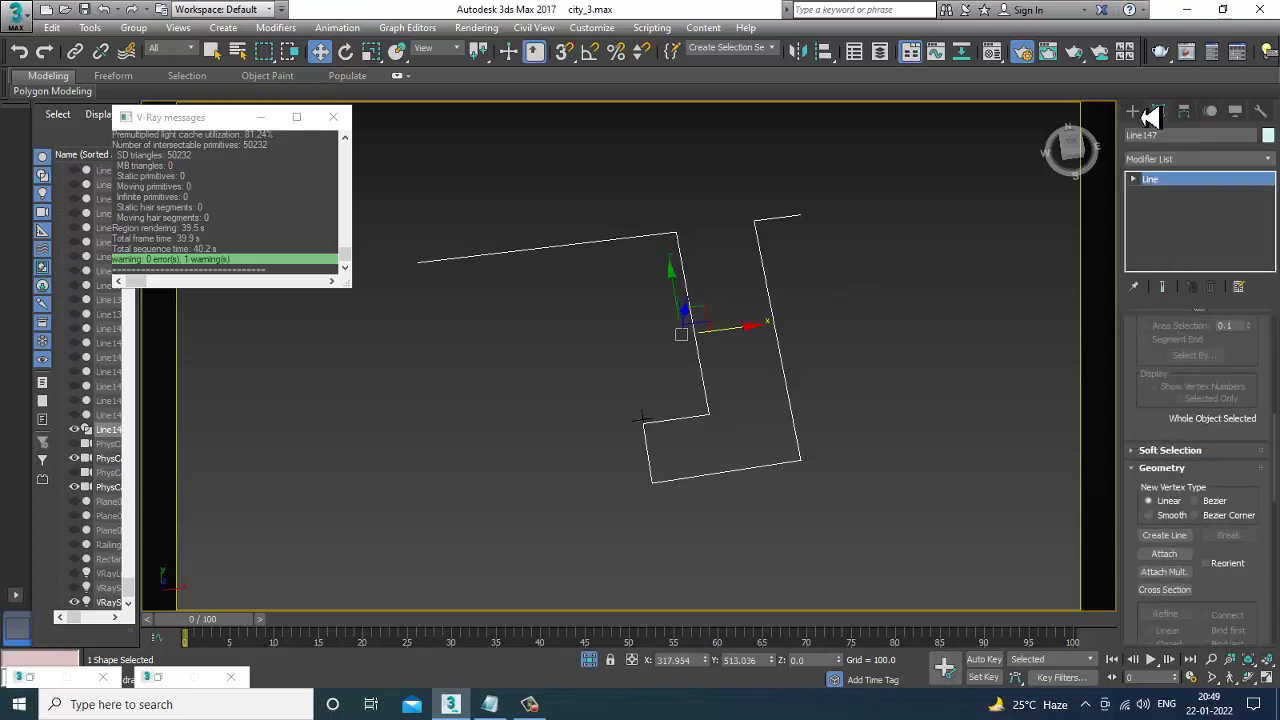
mouse_move(1147, 628)
left_mouse_down()
mouse_move(1157, 466)
mouse_move(1143, 286)
left_mouse_up()
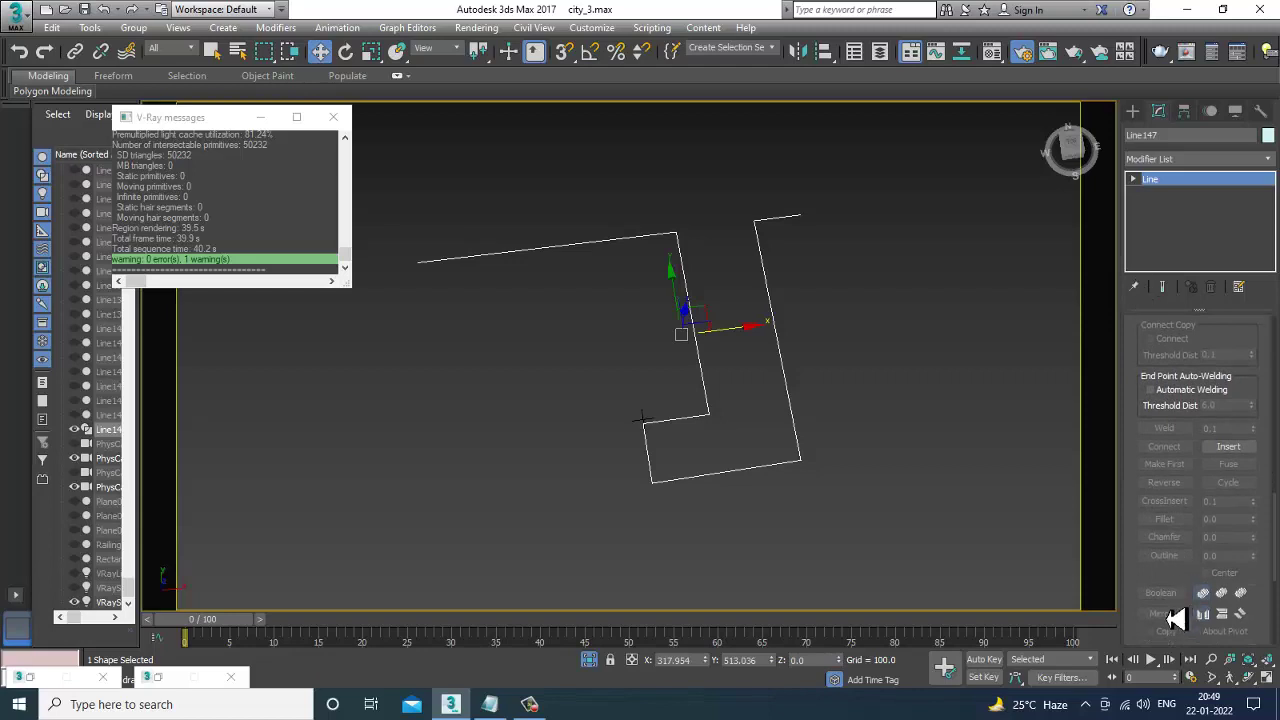
mouse_move(1172, 590)
left_mouse_down()
mouse_move(1160, 337)
mouse_move(1158, 638)
left_mouse_up()
mouse_move(1170, 358)
left_mouse_down()
mouse_move(1137, 500)
mouse_move(1140, 490)
mouse_move(1110, 508)
left_mouse_up()
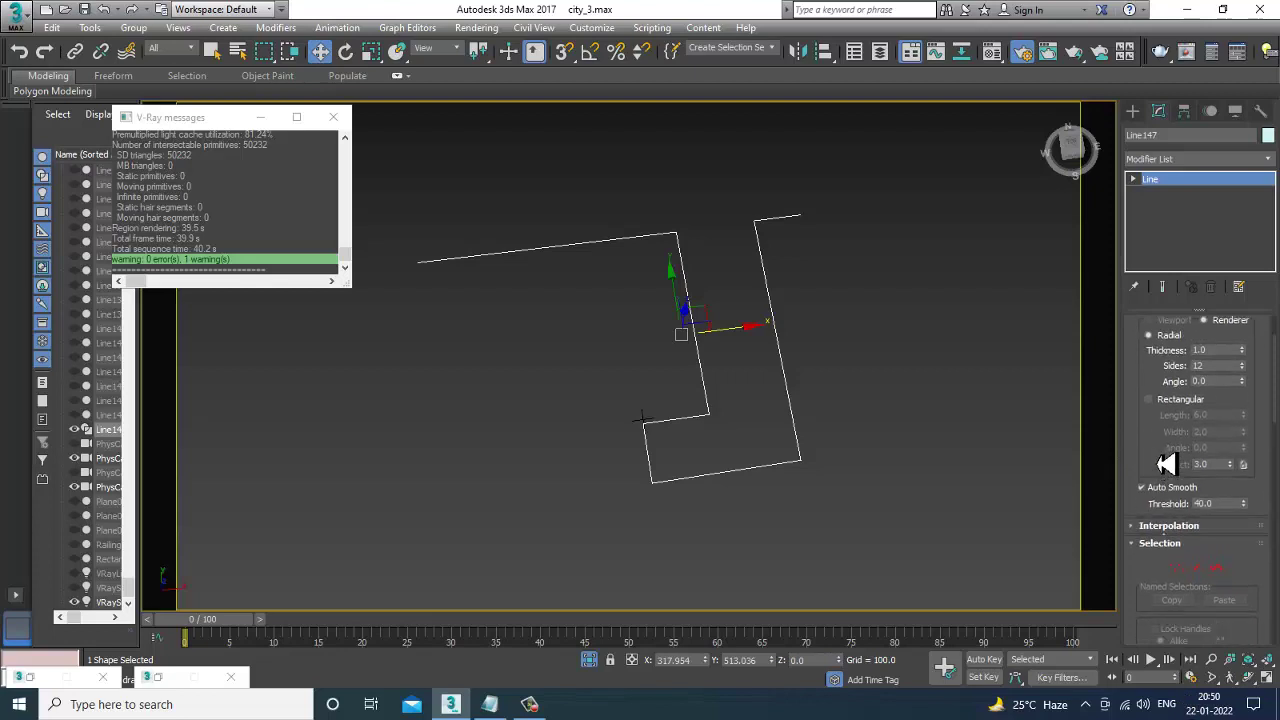
left_click(1157, 491)
left_click_drag(1153, 517, 1139, 213)
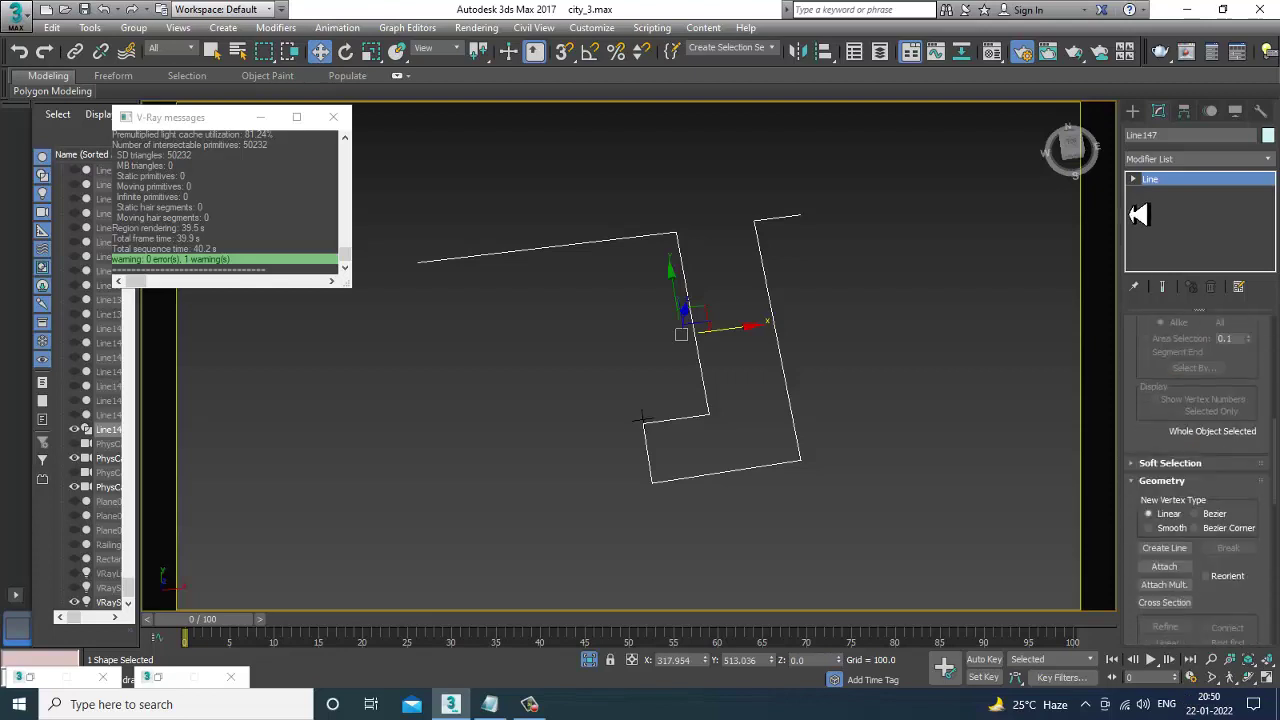
left_click(1160, 465)
left_click_drag(1160, 470, 1150, 287)
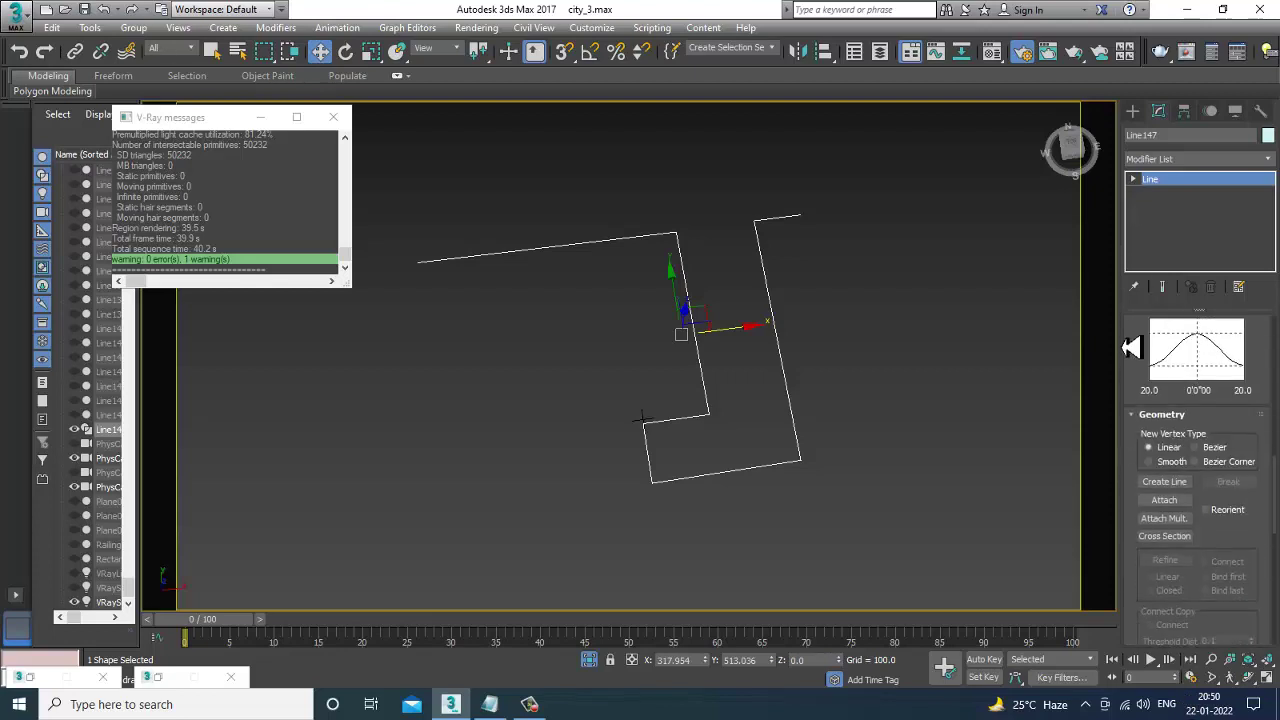
left_click_drag(1225, 478, 1207, 276)
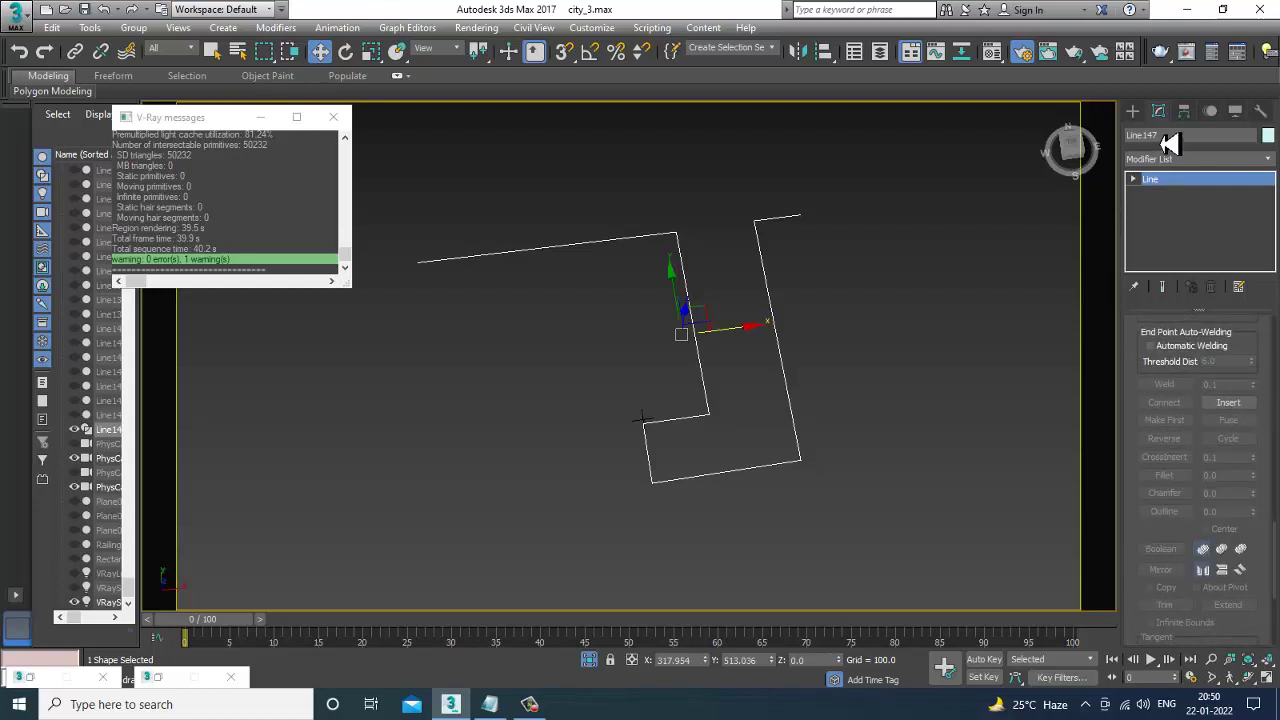
left_click(795, 412)
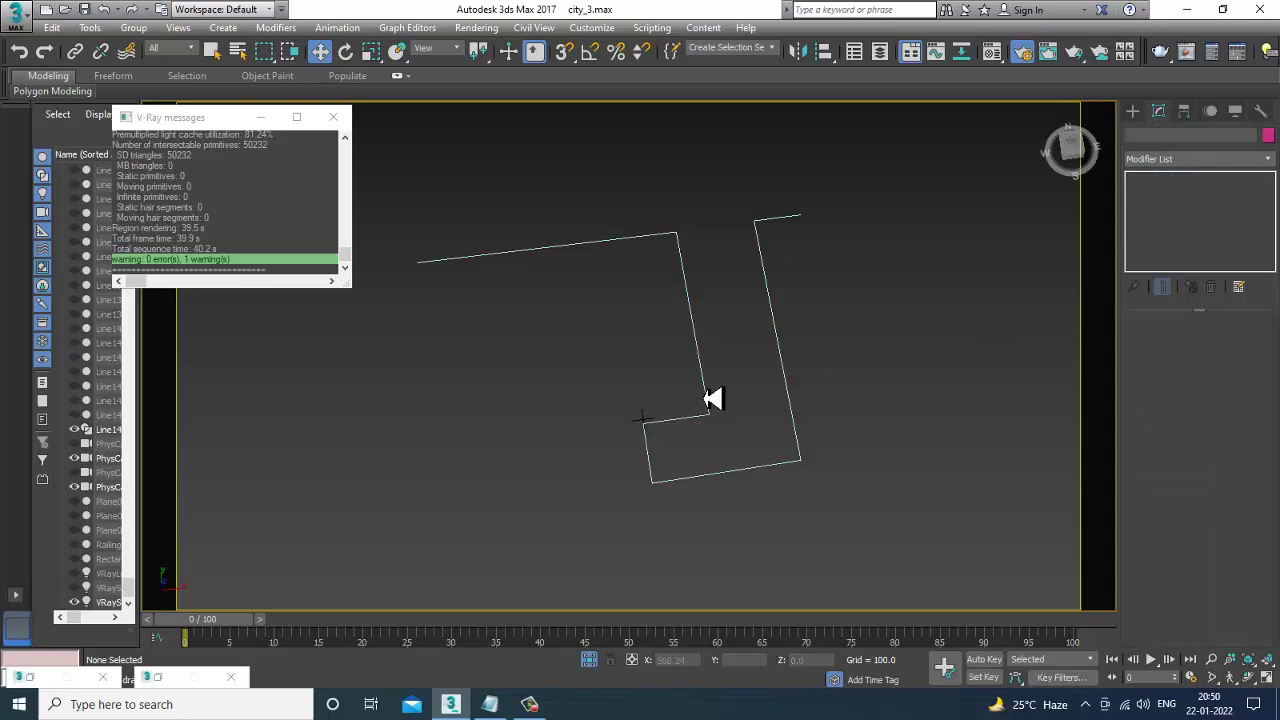
- Select Line147 and enter its Vertex sub-object level
left_click(708, 399)
scroll(1160, 520, "down", 2)
scroll(1149, 303, "down", 3)
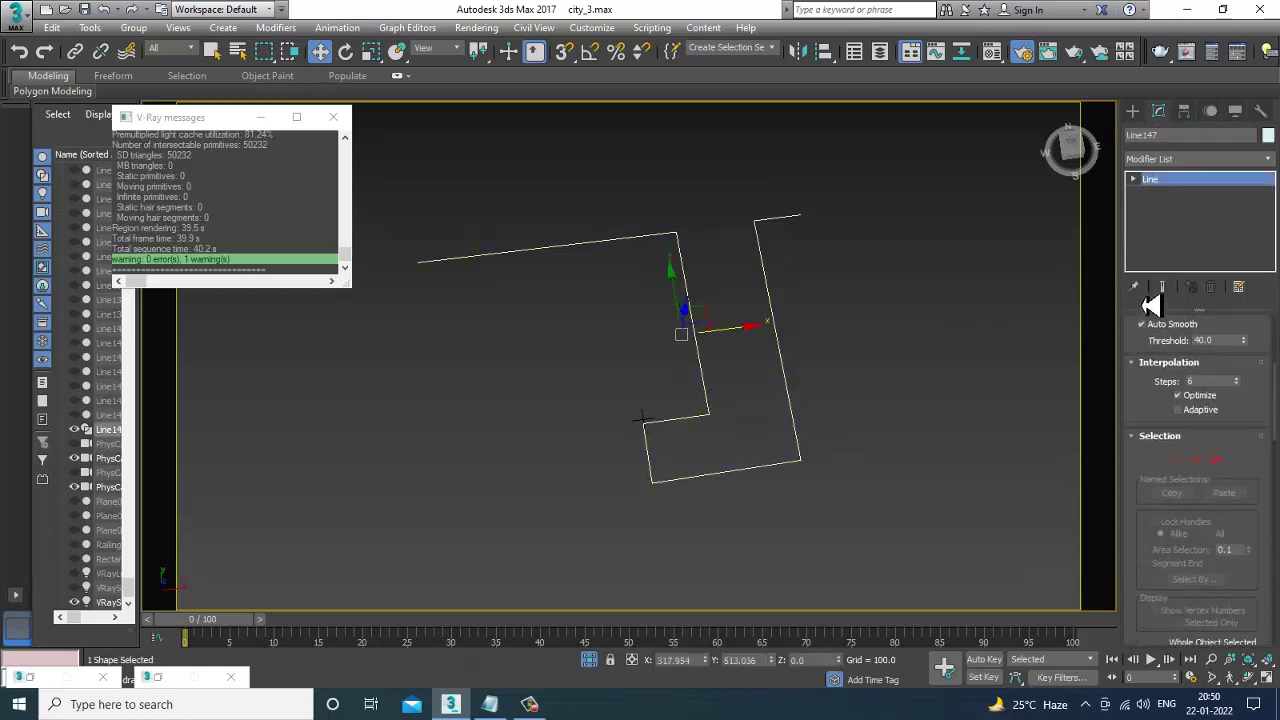
scroll(1143, 420, "down", 2)
scroll(1145, 507, "down", 3)
scroll(1145, 507, "down", 1)
key("1")
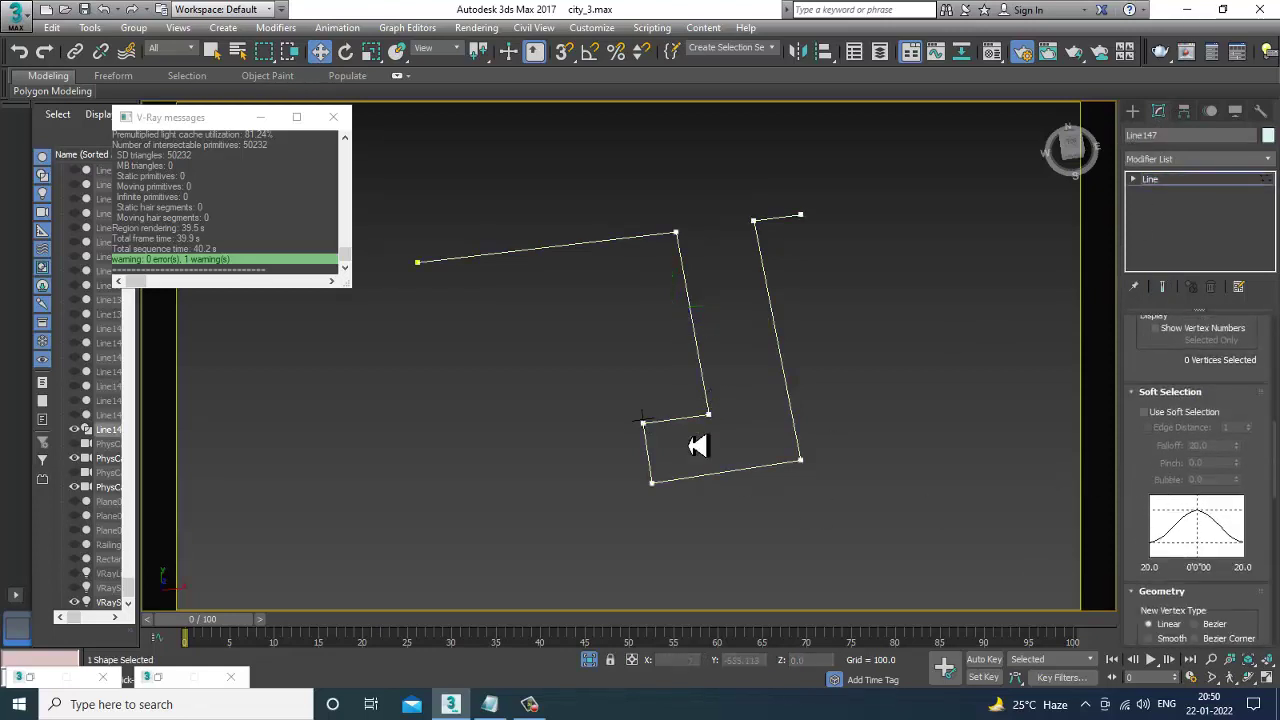
left_click_drag(610, 190, 707, 324)
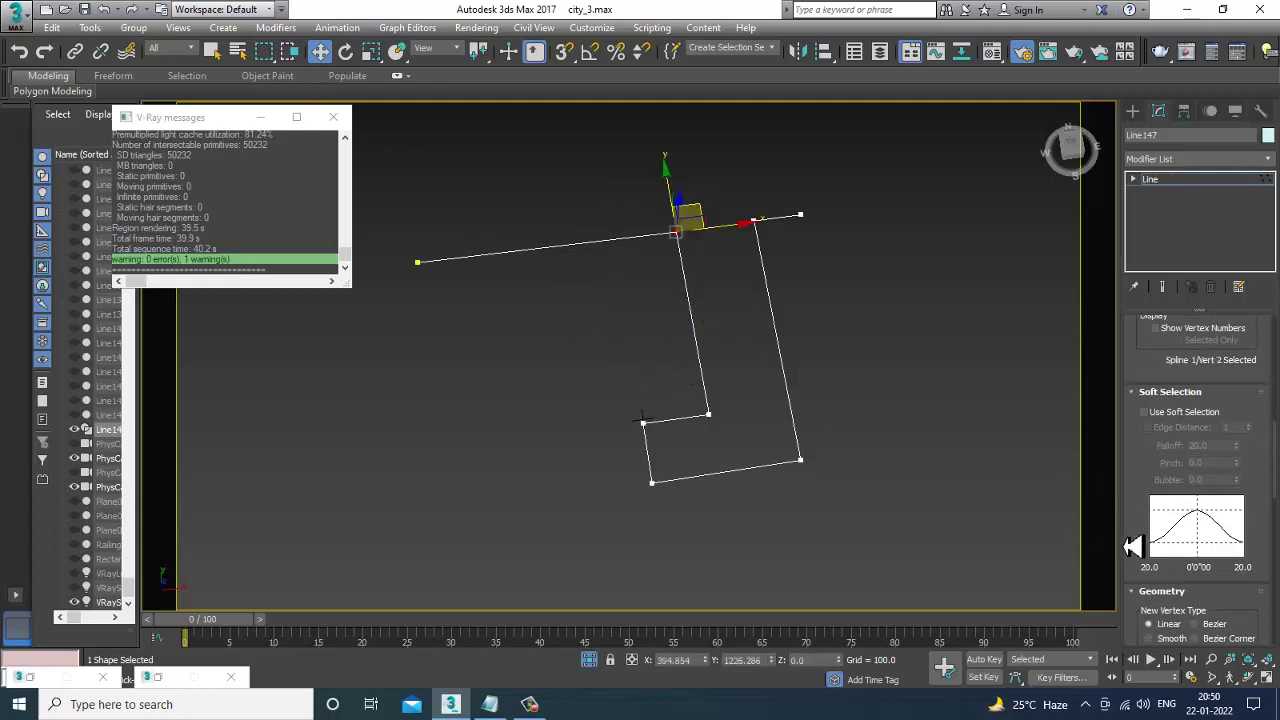
scroll(1133, 545, "down", 3)
scroll(1268, 533, "down", 3)
left_click_drag(1140, 565, 1143, 423)
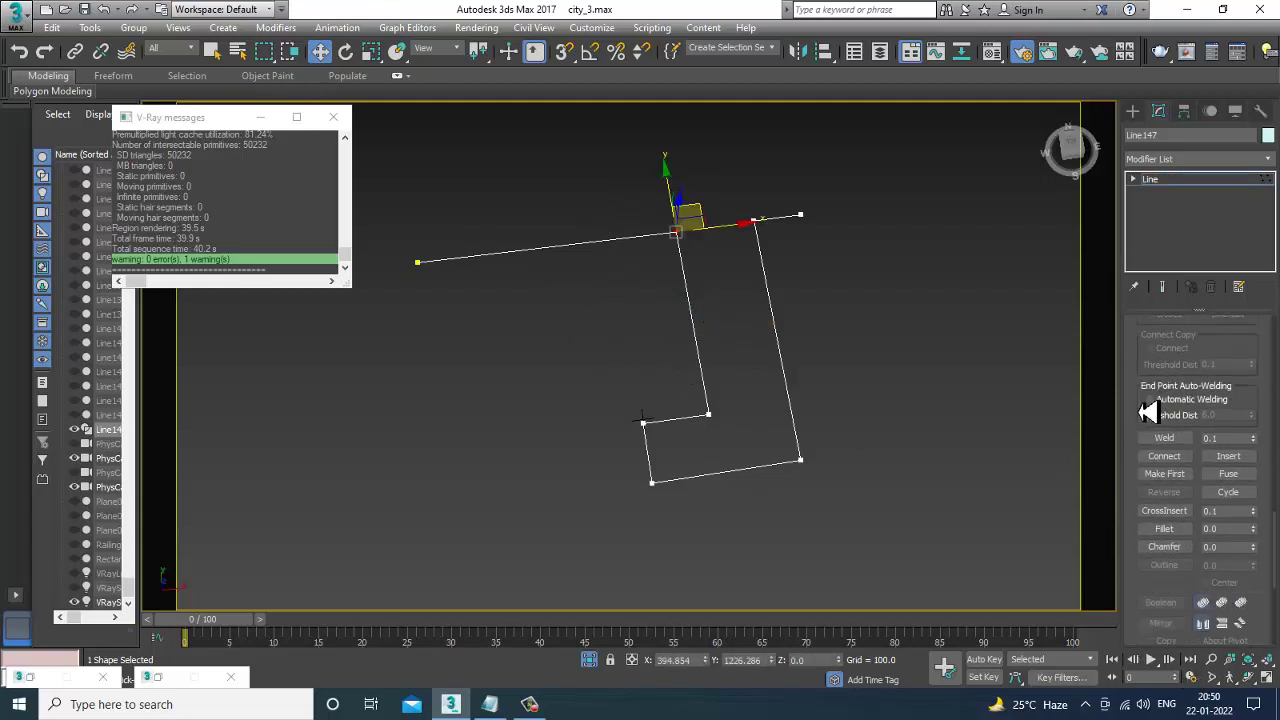
- Fillet the path's four corner vertices into smooth arcs
left_click(1166, 522)
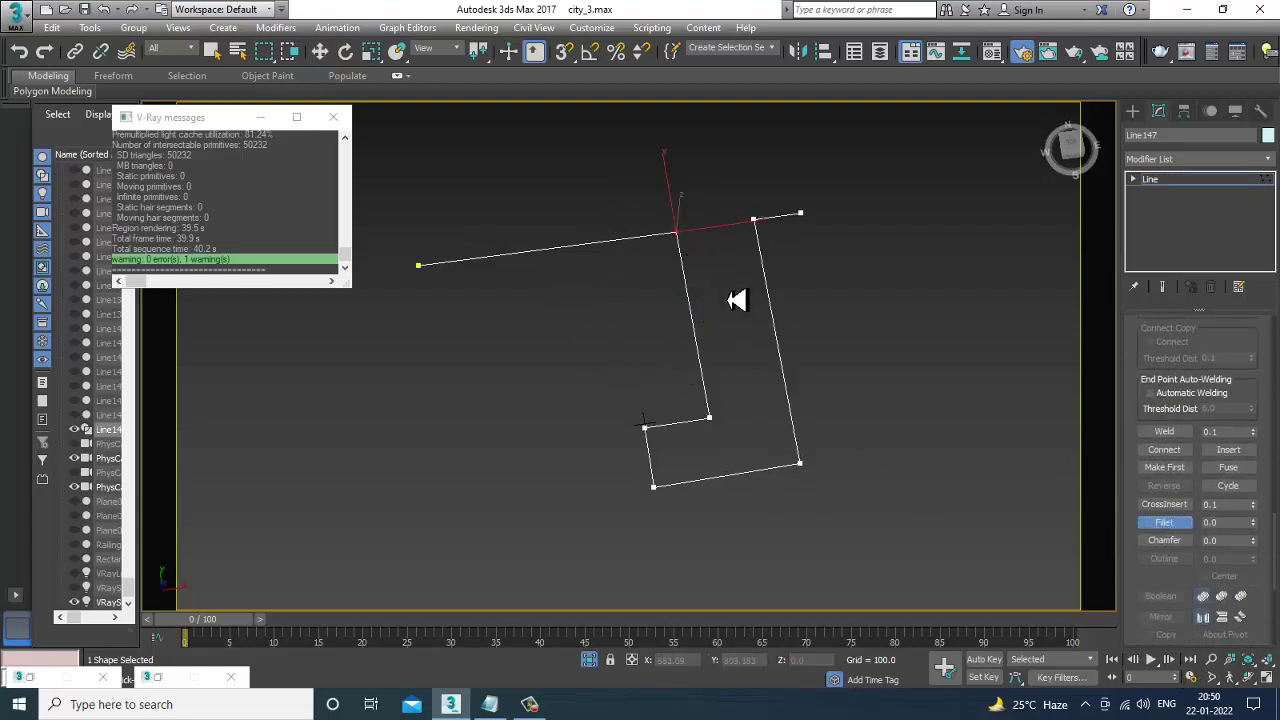
left_click_drag(683, 238, 672, 226)
left_click_drag(710, 420, 706, 404)
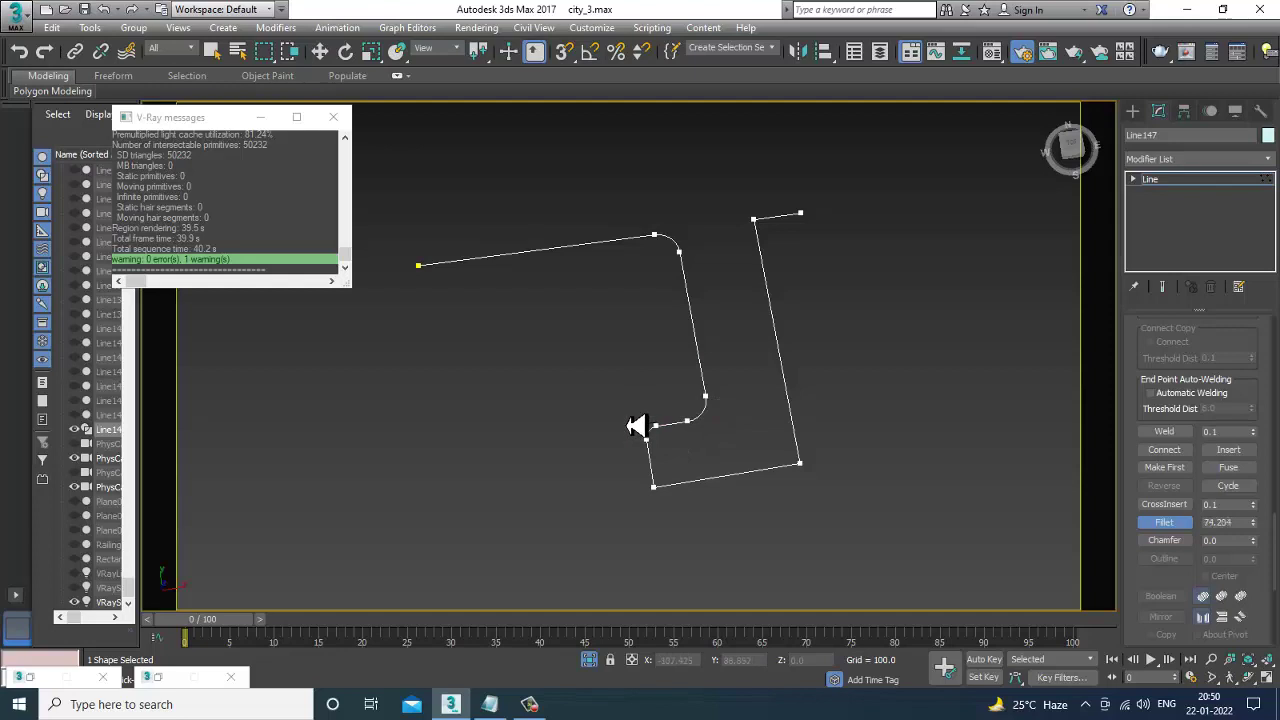
mouse_move(653, 487)
left_mouse_down()
mouse_move(822, 480)
mouse_move(787, 458)
left_mouse_up()
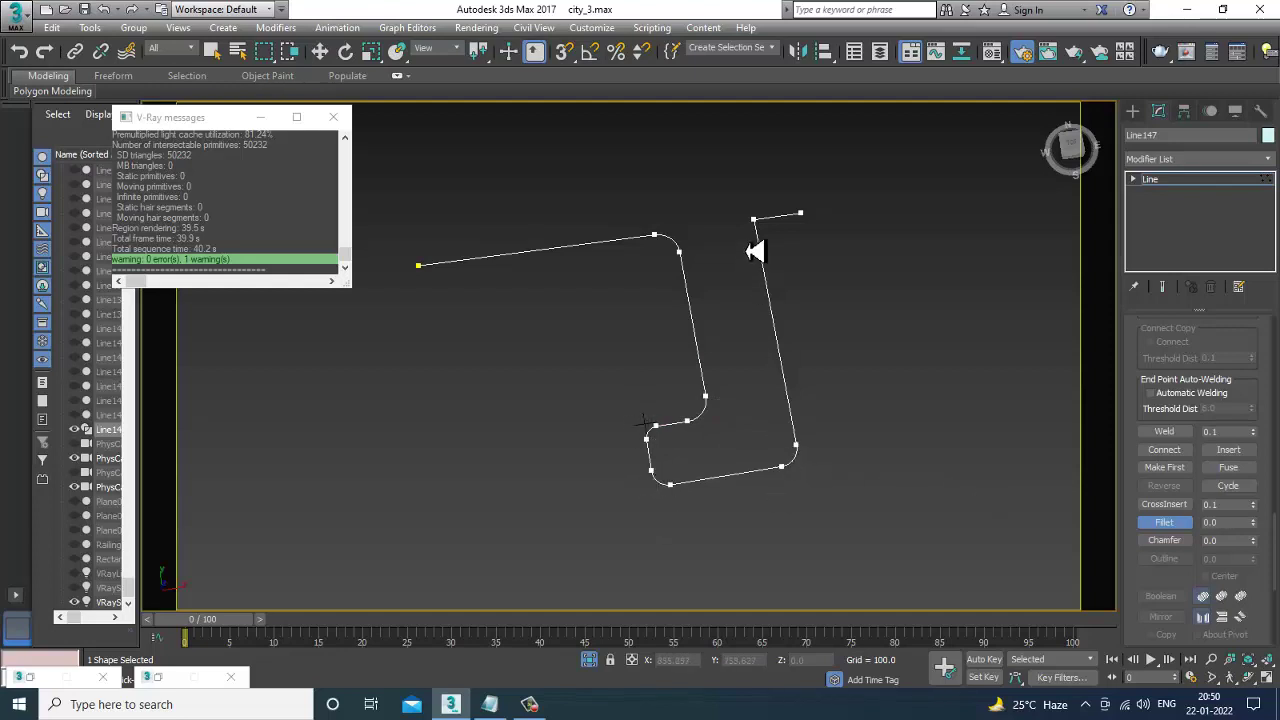
left_click_drag(760, 230, 738, 212)
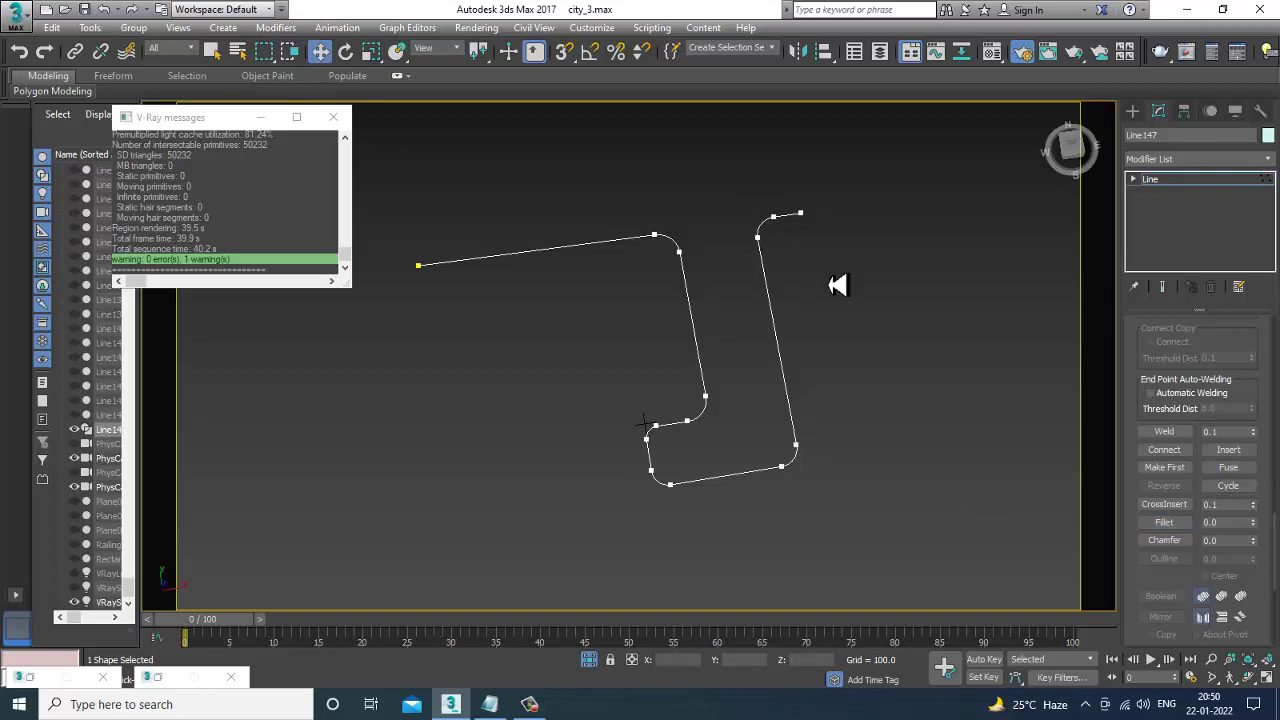
- End the isolated view, exit Line147's Vertex level, and orbit around the whole city
right_click(942, 286)
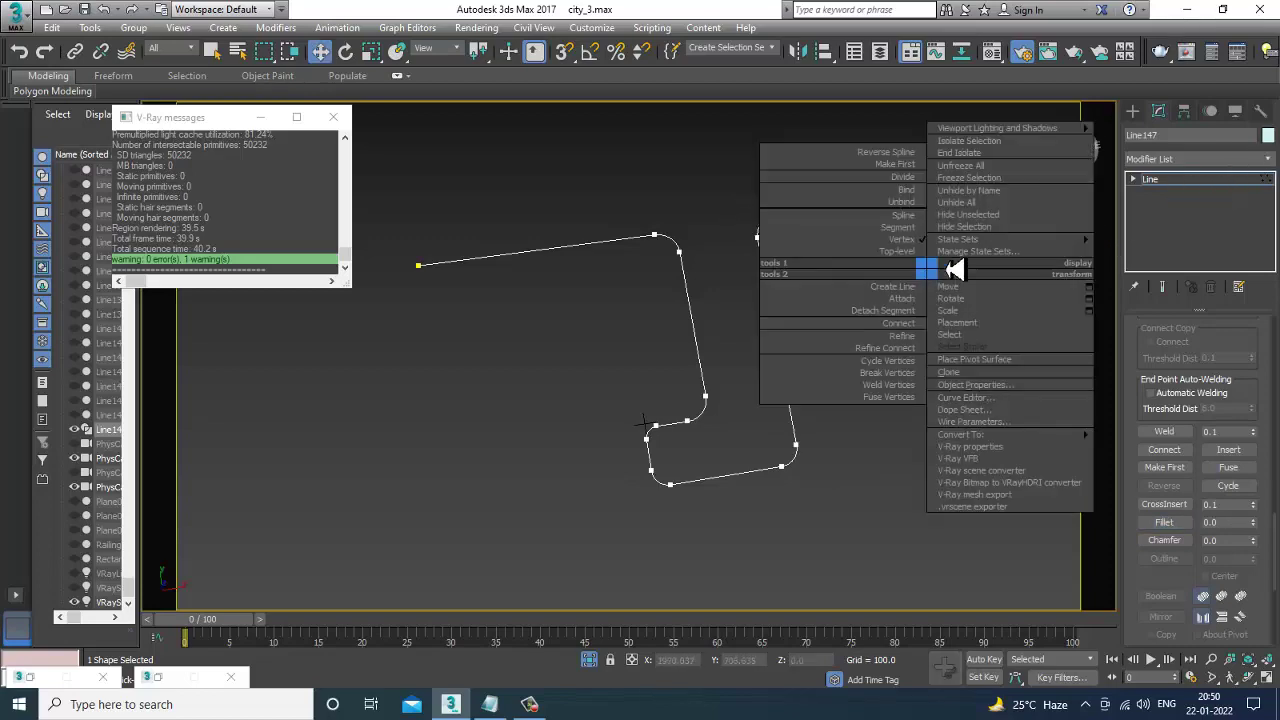
left_click(990, 172)
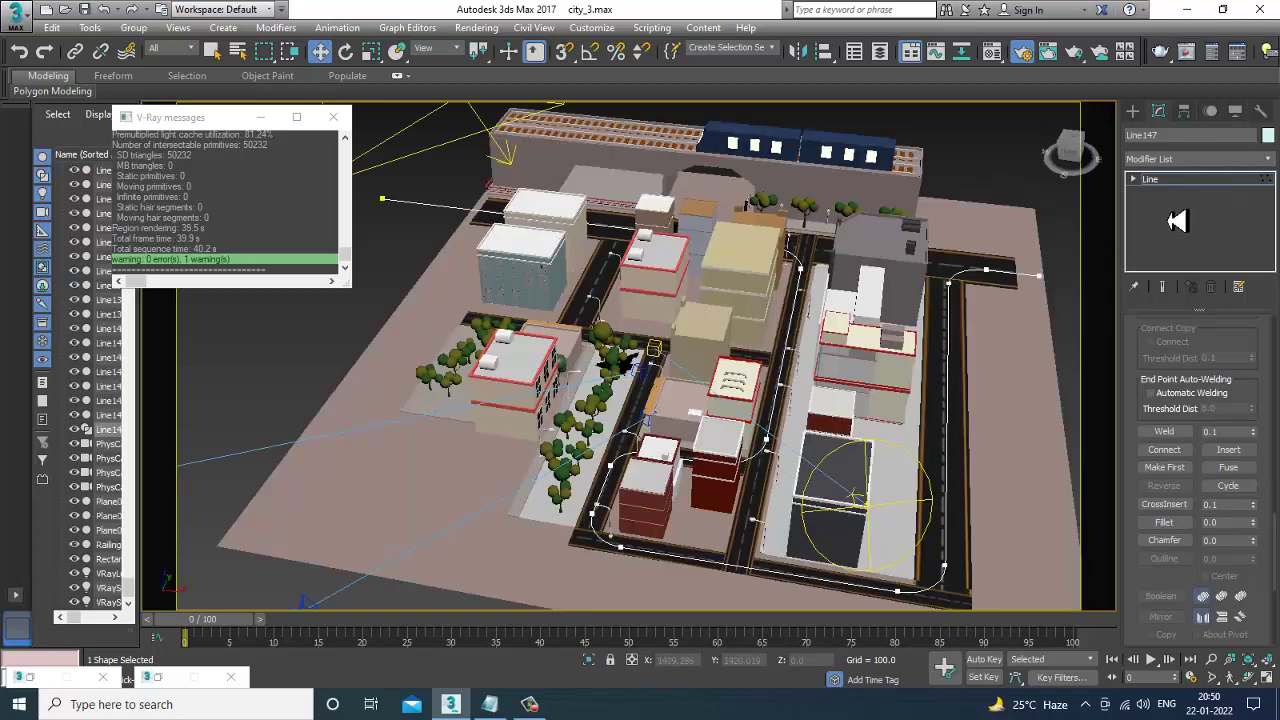
left_click(1168, 181)
middle_click_drag(815, 402, 848, 385, "alt")
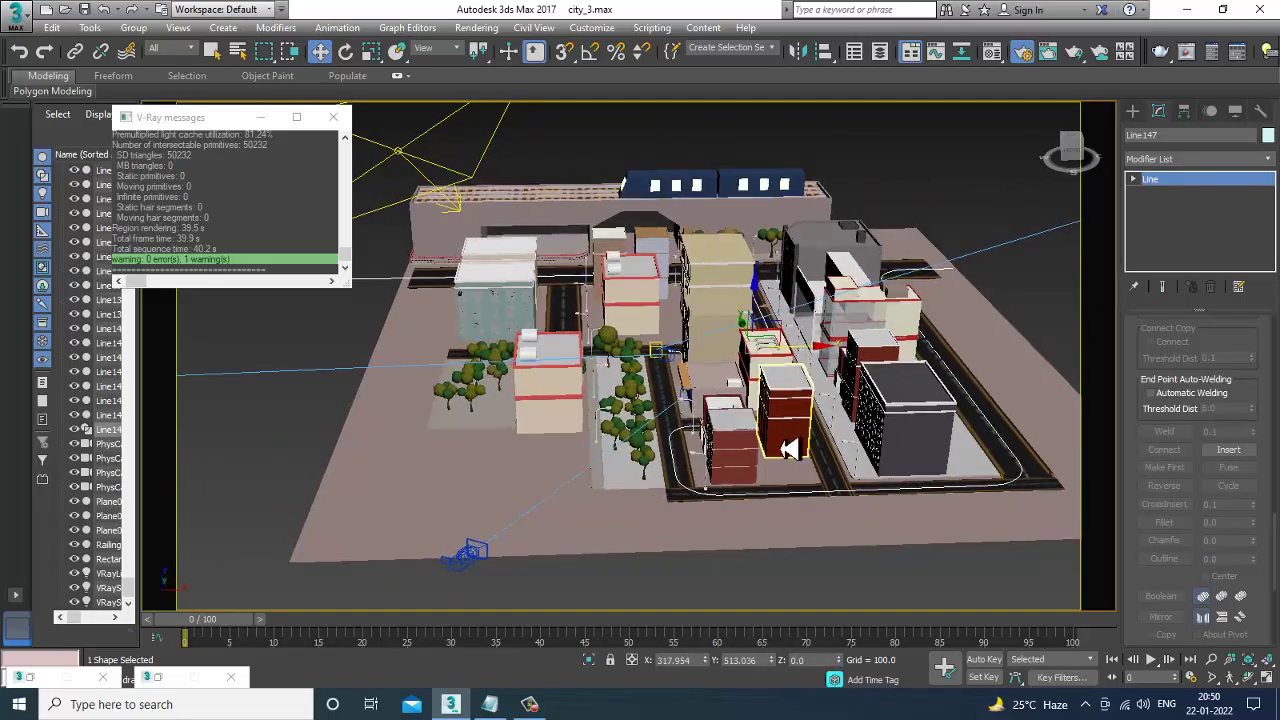
scroll(777, 446, "up", 2)
scroll(789, 443, "up", 2)
scroll(738, 449, "up", 2)
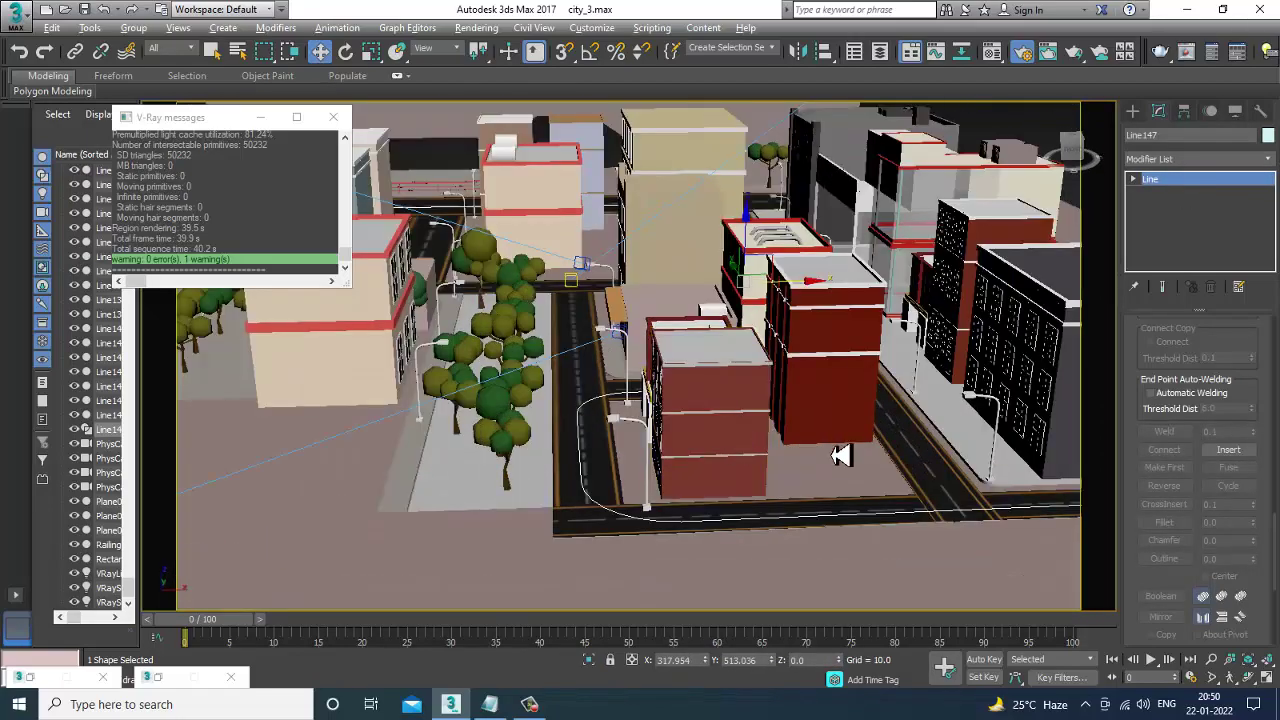
scroll(846, 449, "down", 2)
scroll(757, 449, "down", 3)
scroll(772, 449, "down", 2)
- Orbit and zoom the maximized Perspective view to look straight down the street along the path
mouse_move(772, 449)
middle_mouse_down("alt")
mouse_move(517, 429)
mouse_move(629, 489)
mouse_move(700, 500)
mouse_move(696, 455)
mouse_move(834, 471)
mouse_move(651, 471)
mouse_move(777, 480)
mouse_move(737, 521)
middle_mouse_up("alt")
scroll(510, 450, "up", 3)
scroll(737, 521, "up", 5)
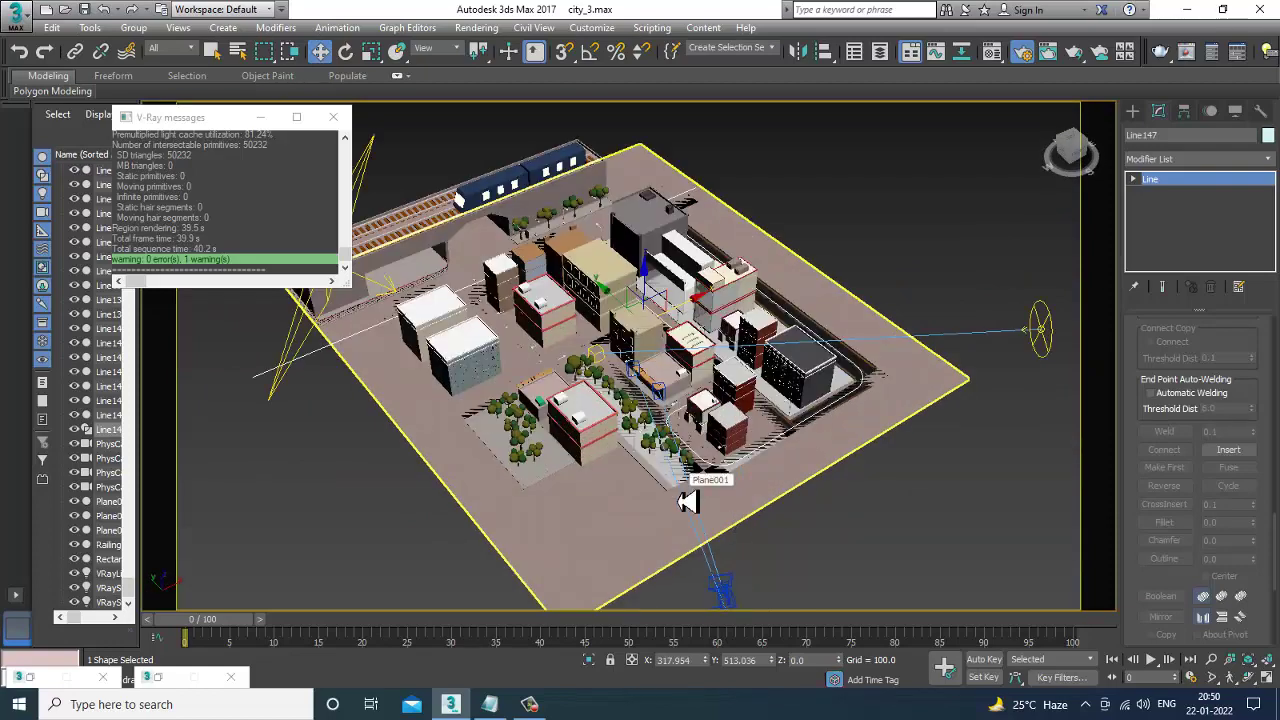
key("alt+w")
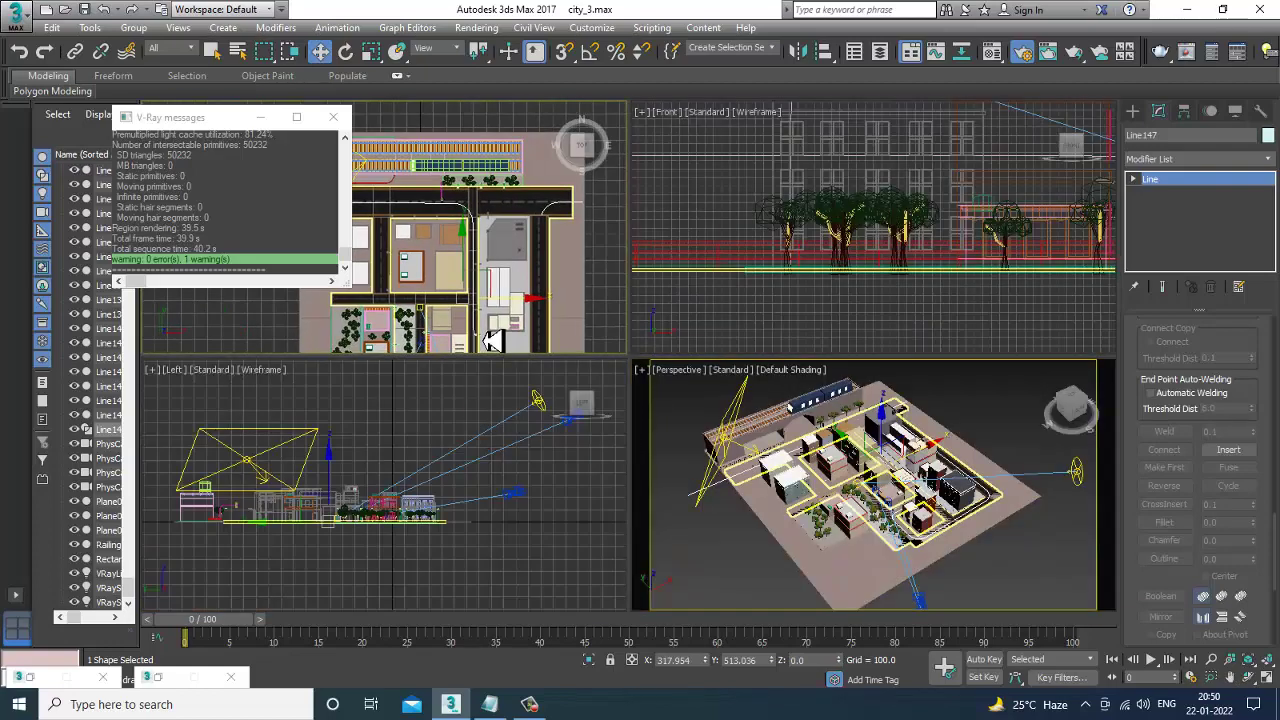
mouse_move(872, 535)
middle_mouse_down("alt")
mouse_move(851, 500)
mouse_move(814, 486)
mouse_move(625, 451)
middle_mouse_up("alt")
key("alt+w")
scroll(625, 451, "up", 5)
scroll(489, 423, "down", 2)
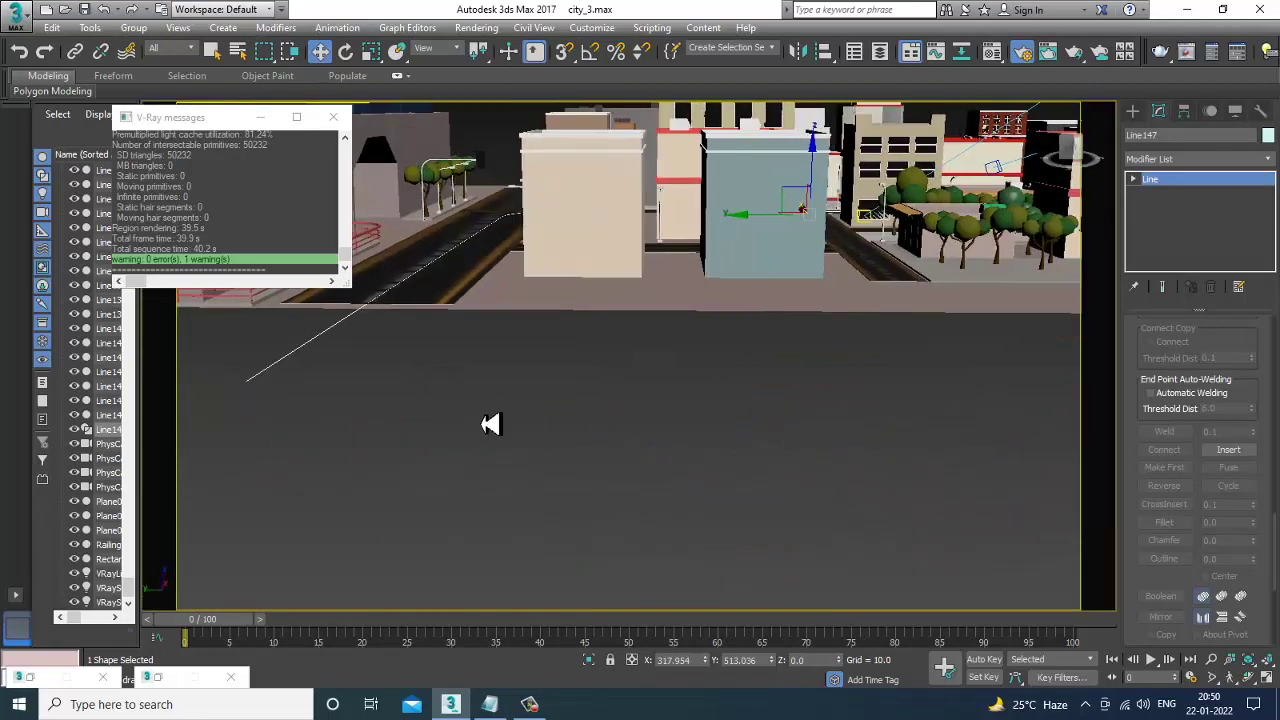
scroll(648, 460, "down", 1)
scroll(648, 460, "up", 1)
scroll(643, 443, "up", 2)
scroll(757, 426, "down", 2)
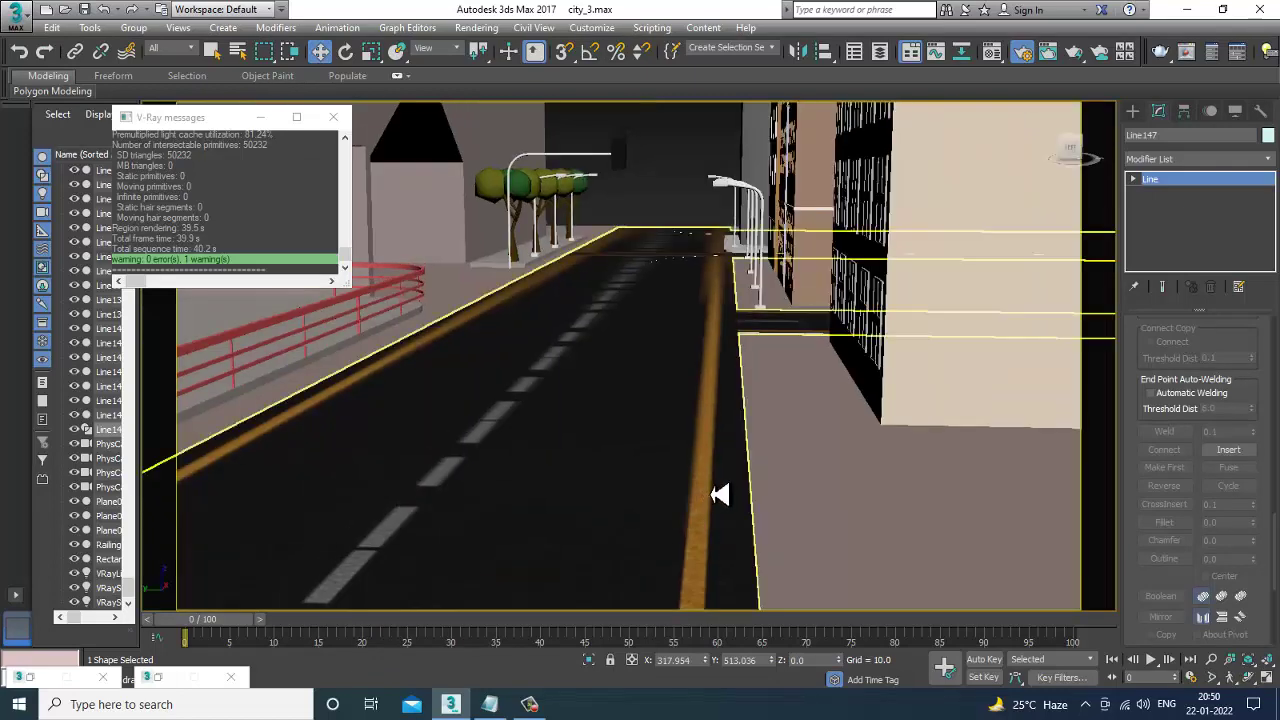
scroll(720, 494, "down", 1)
scroll(731, 483, "down", 2)
scroll(729, 480, "down", 1)
middle_click_drag(723, 500, 731, 531, "alt")
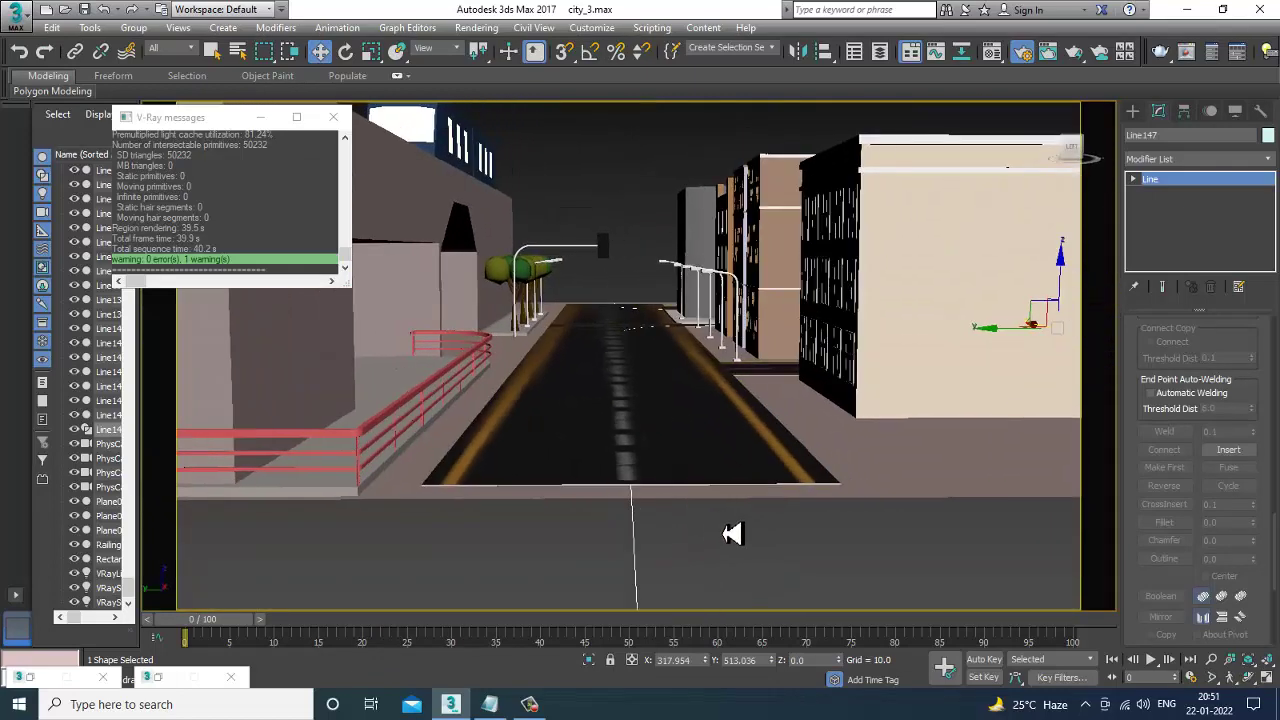
left_click(492, 706)
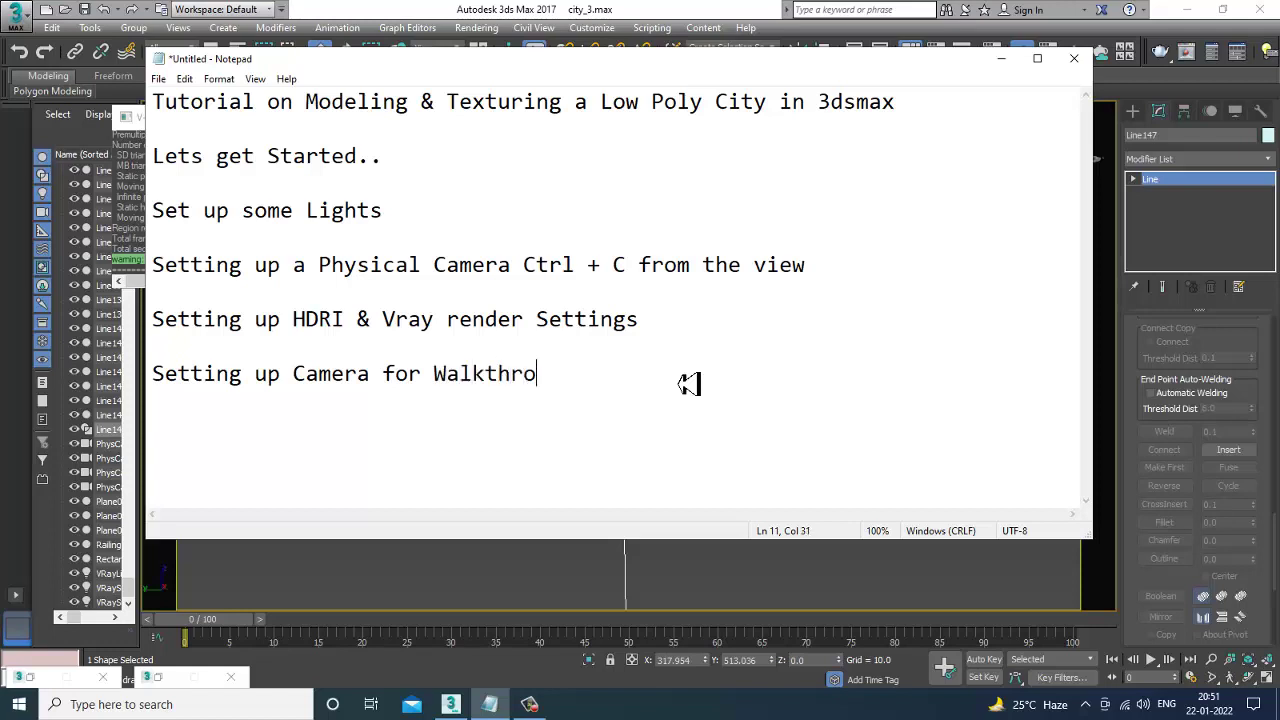
left_click(1002, 60)
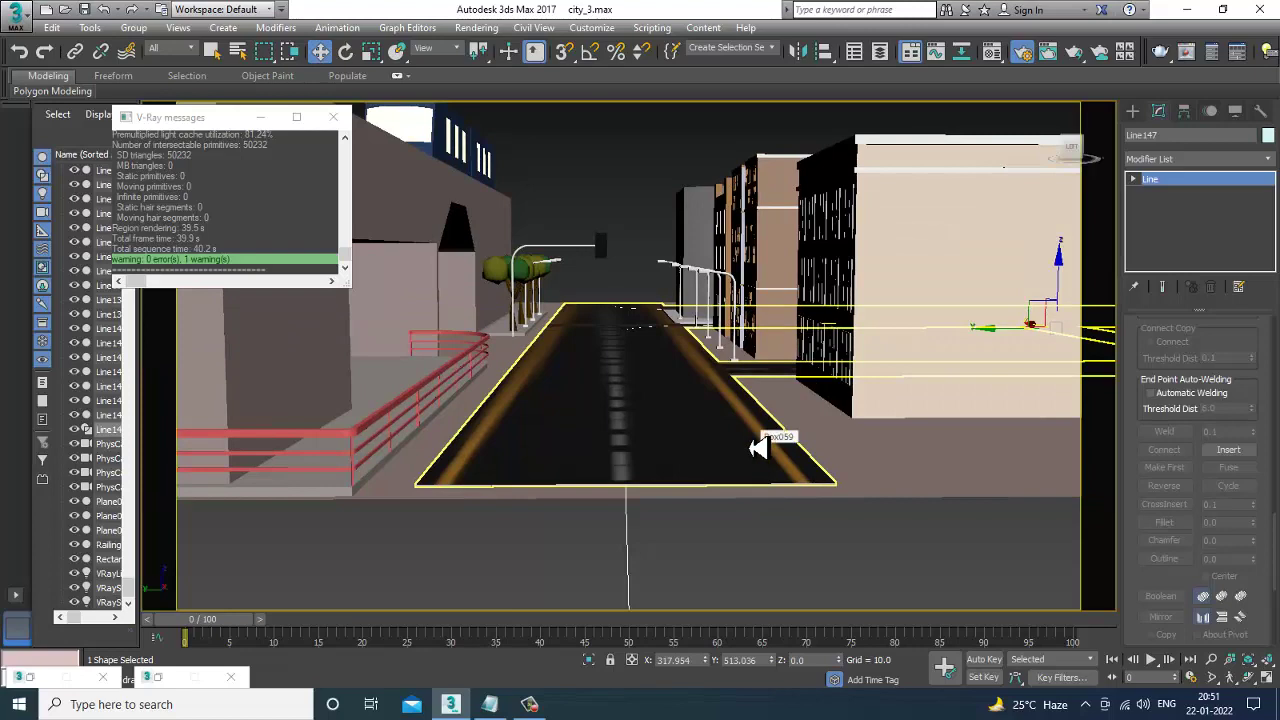
left_click(108, 501)
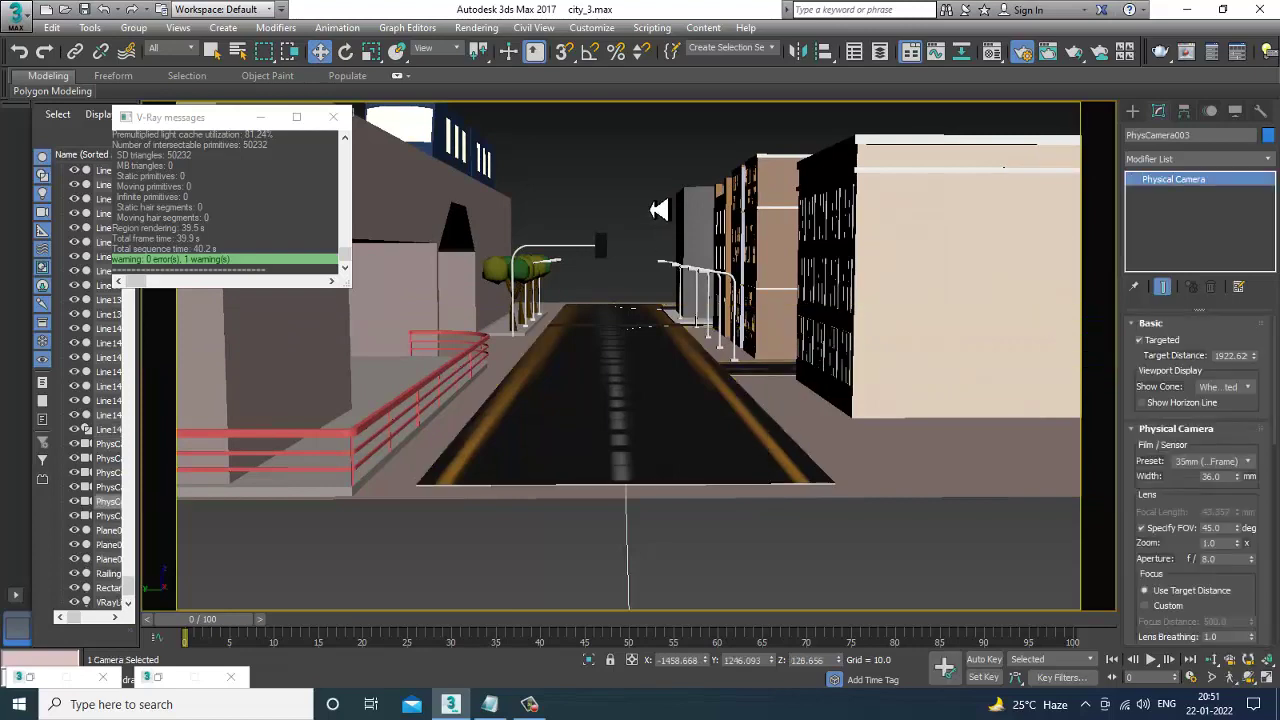
- Deselect everything and orbit the Perspective view higher over the city
left_click(655, 210)
key("p")
mouse_move(722, 400)
middle_mouse_down("alt")
mouse_move(663, 400)
mouse_move(697, 428)
middle_mouse_up("alt")
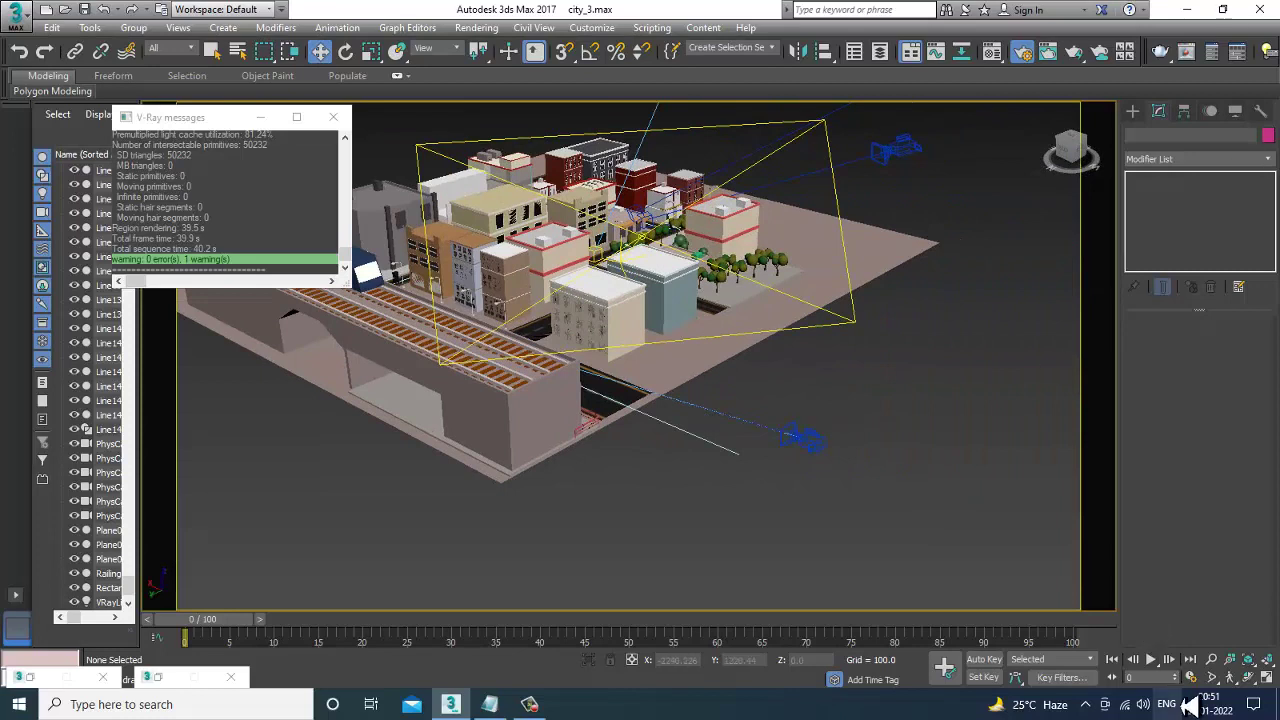
- Set the animation End Time to 700 frames at a custom 25 FPS, then select the physical camera
left_click(1190, 677)
left_click(592, 399)
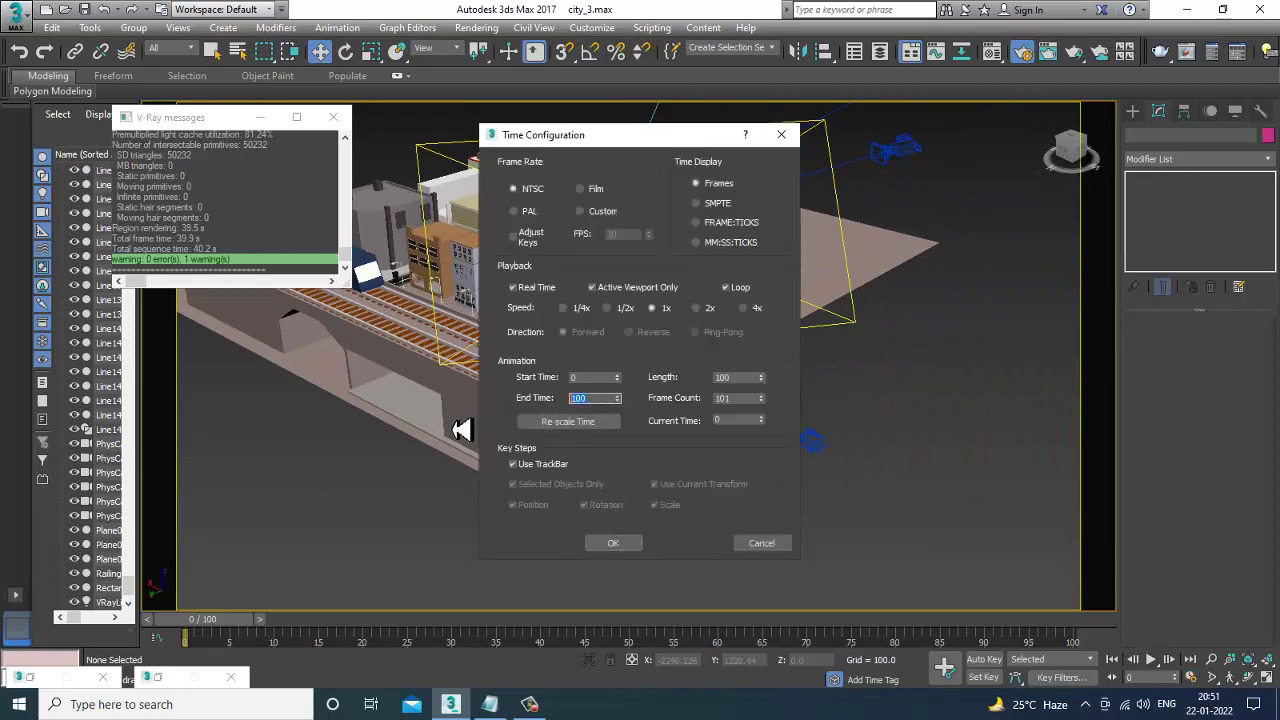
type("0")
key("Return")
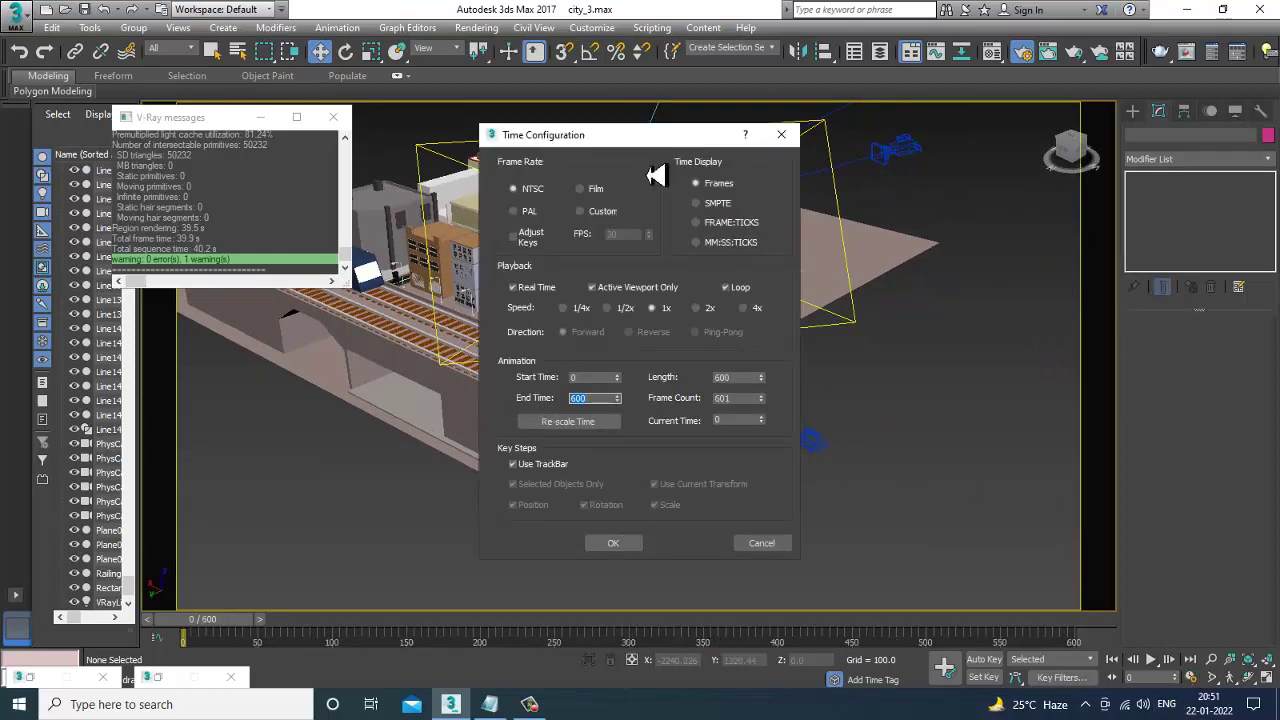
left_click(581, 211)
left_click(625, 234)
type("25")
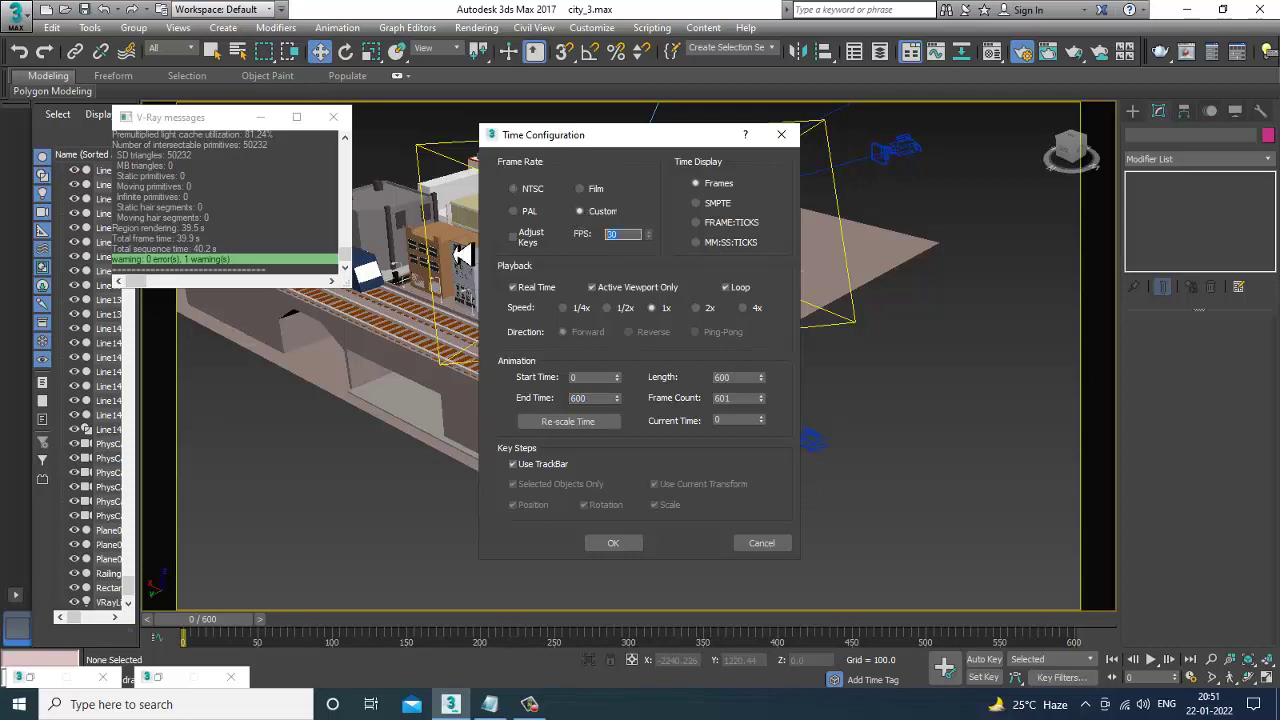
left_click(593, 398)
type("700")
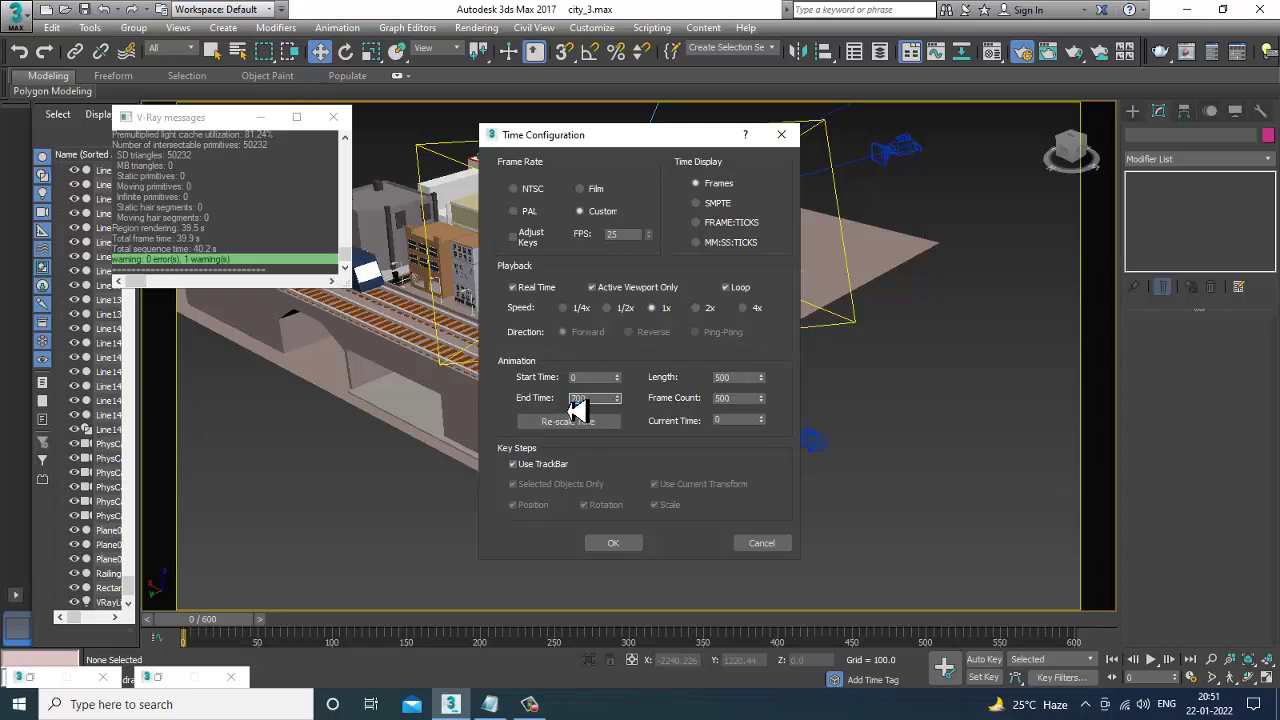
left_click(613, 543)
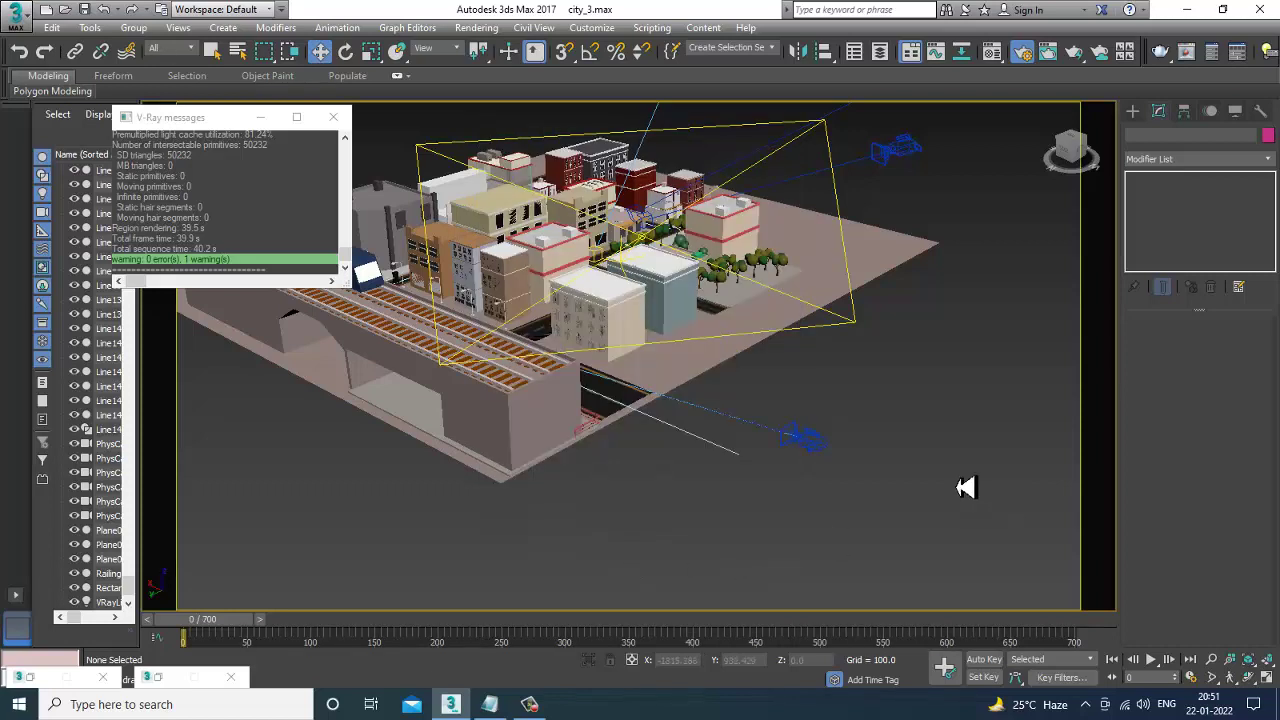
left_click(815, 448)
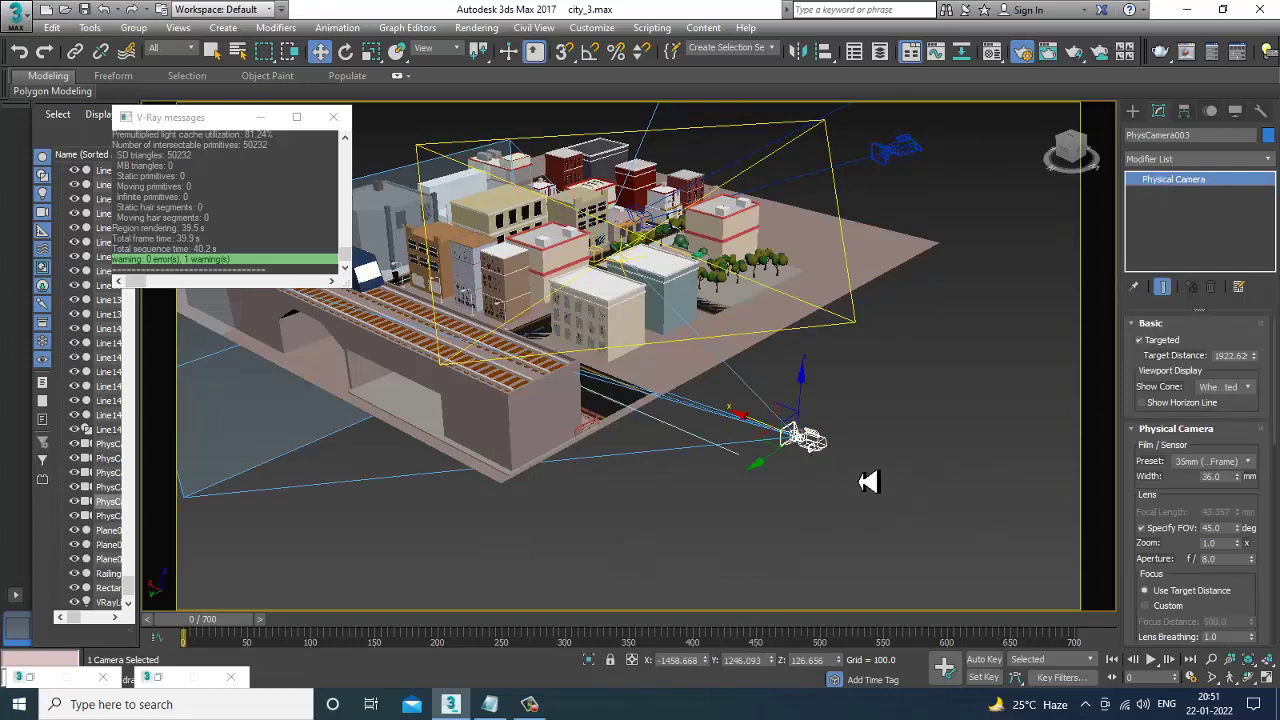
mouse_move(871, 480)
middle_mouse_down("alt")
mouse_move(734, 434)
mouse_move(614, 417)
middle_mouse_up("alt")
left_click(608, 414)
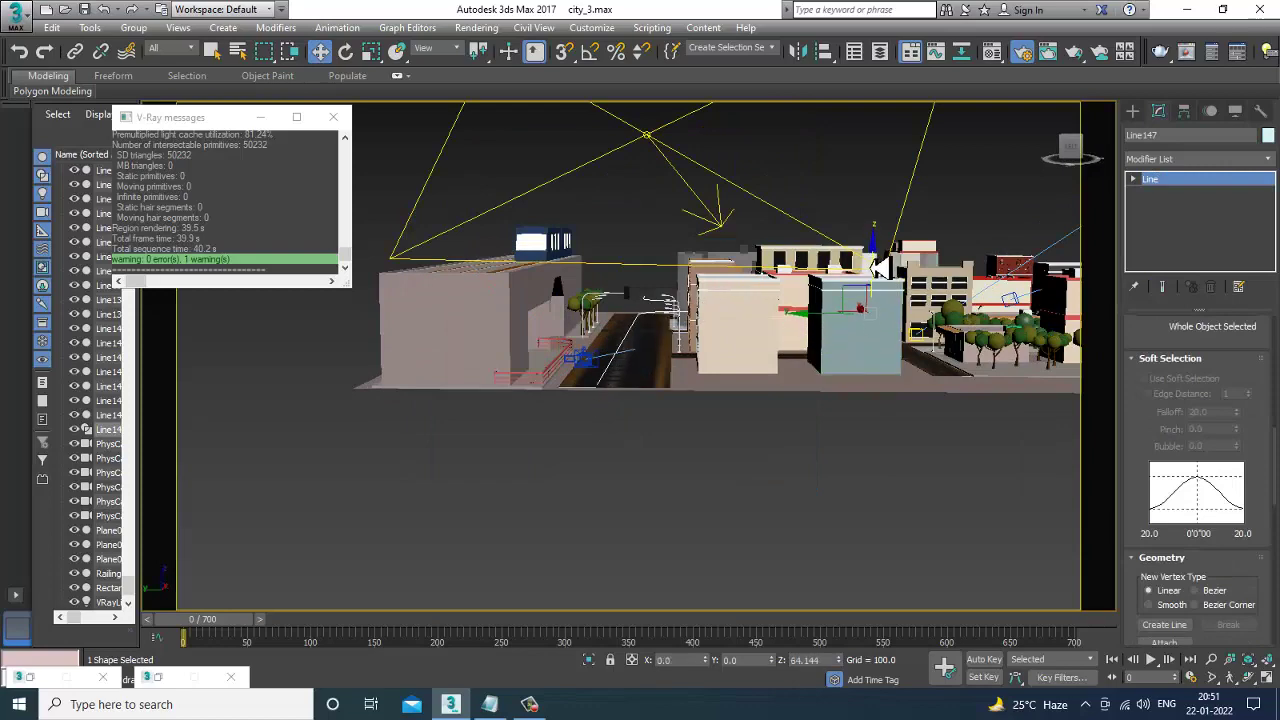
left_click(592, 366)
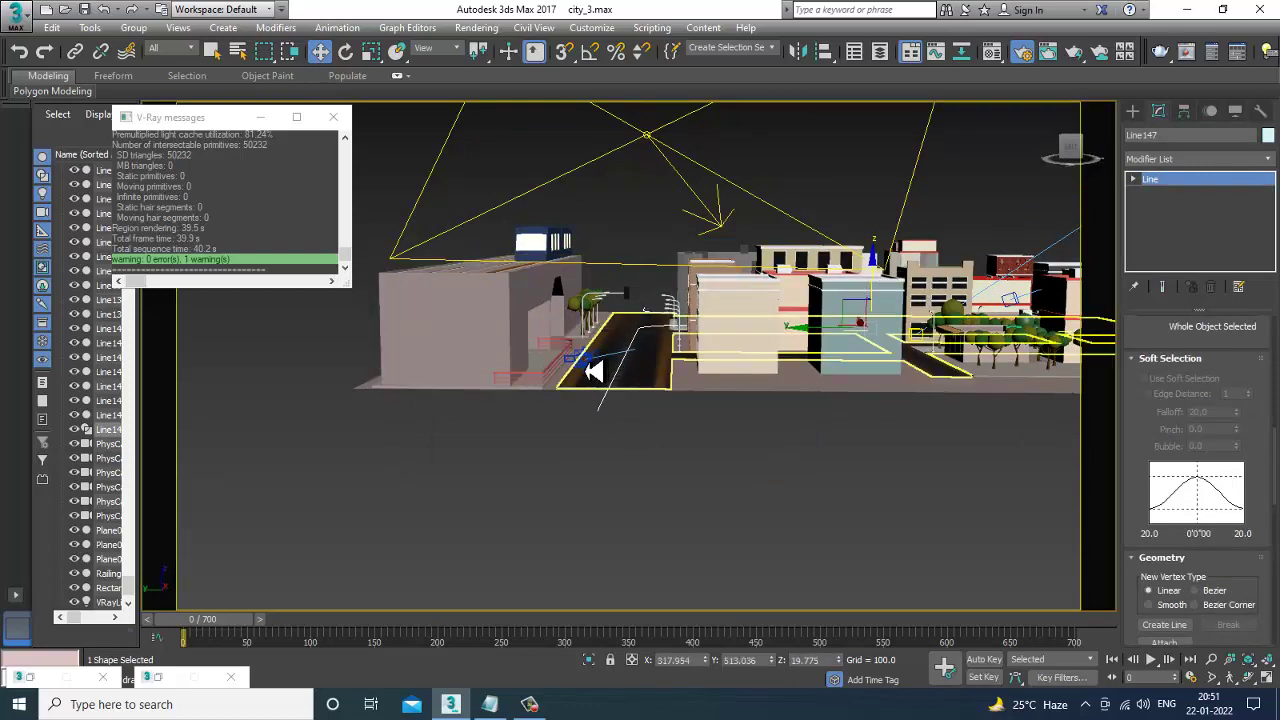
scroll(705, 425, "up", 3)
scroll(709, 429, "up", 2)
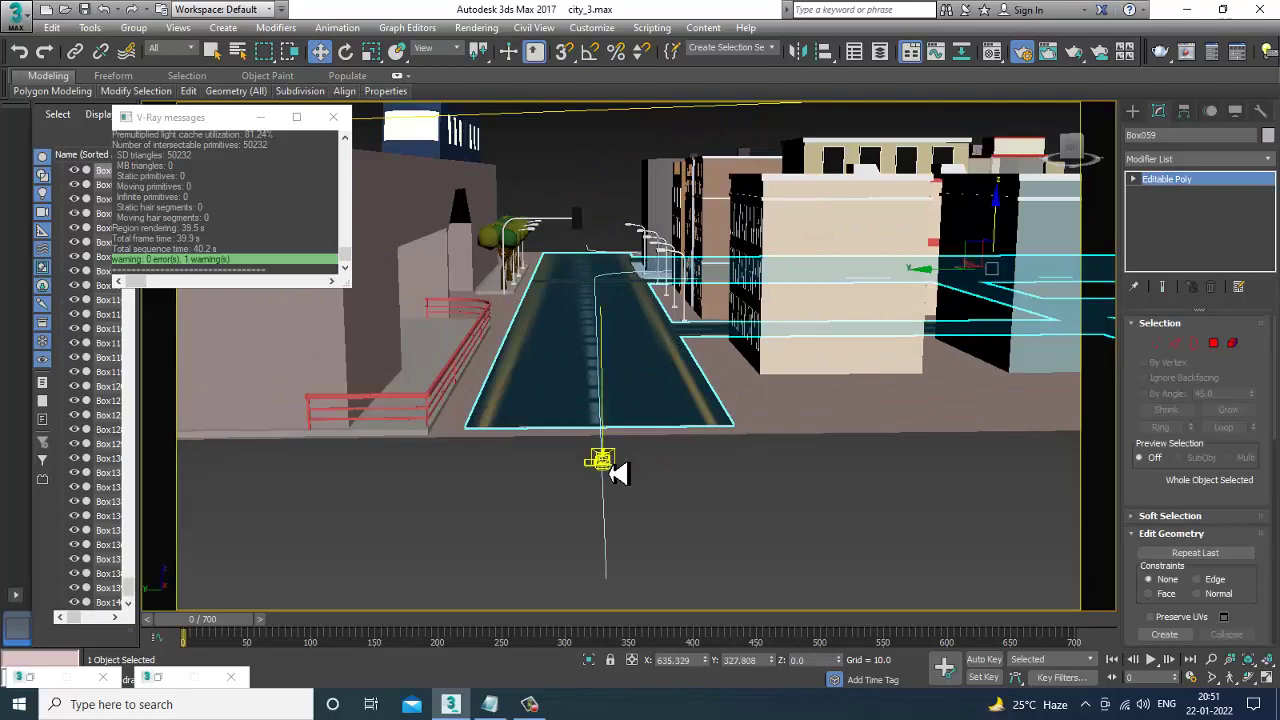
left_click(612, 467)
middle_click_drag(837, 506, 752, 458, "alt")
scroll(752, 458, "down", 5)
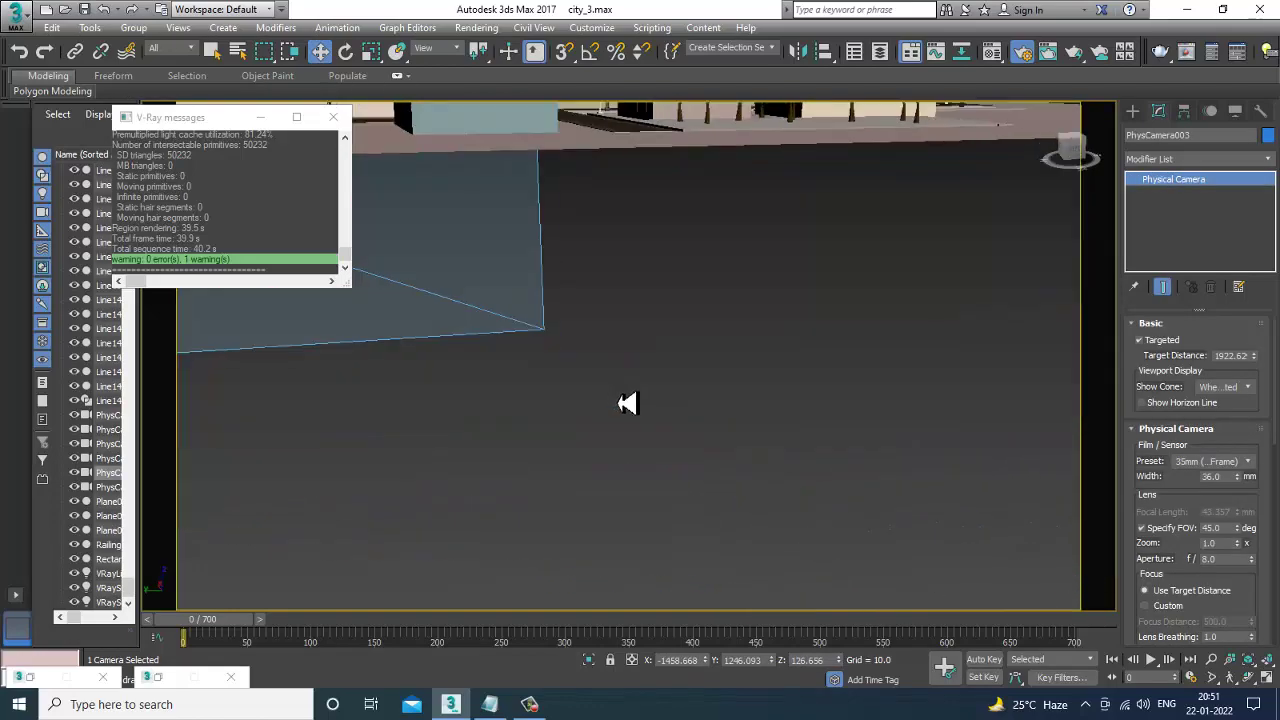
mouse_move(623, 403)
middle_mouse_down("alt")
mouse_move(652, 401)
mouse_move(691, 457)
mouse_move(729, 474)
mouse_move(722, 485)
mouse_move(1000, 329)
mouse_move(731, 391)
middle_mouse_up("alt")
scroll(729, 477, "down", 3)
left_click(722, 485)
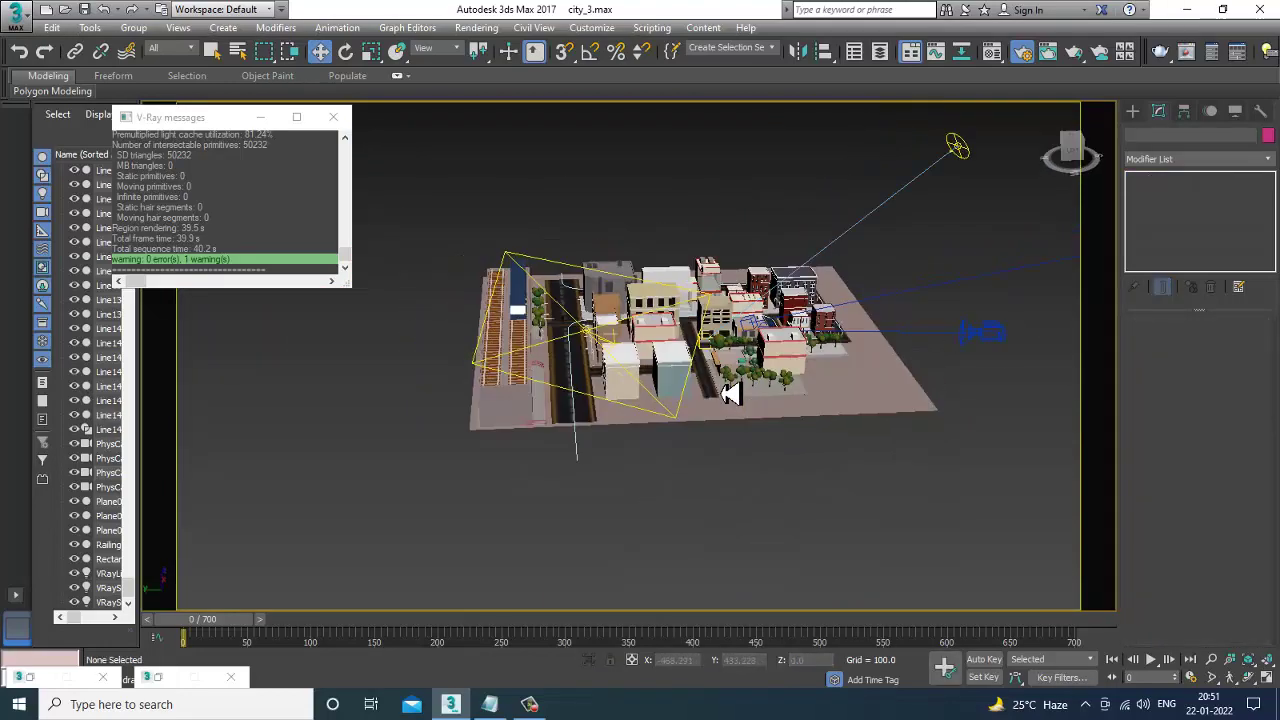
scroll(731, 391, "up", 3)
- Place free camera Camera001 on the road at the city's front and open Grid and Snap Settings
left_click(1132, 111)
left_click(1152, 134)
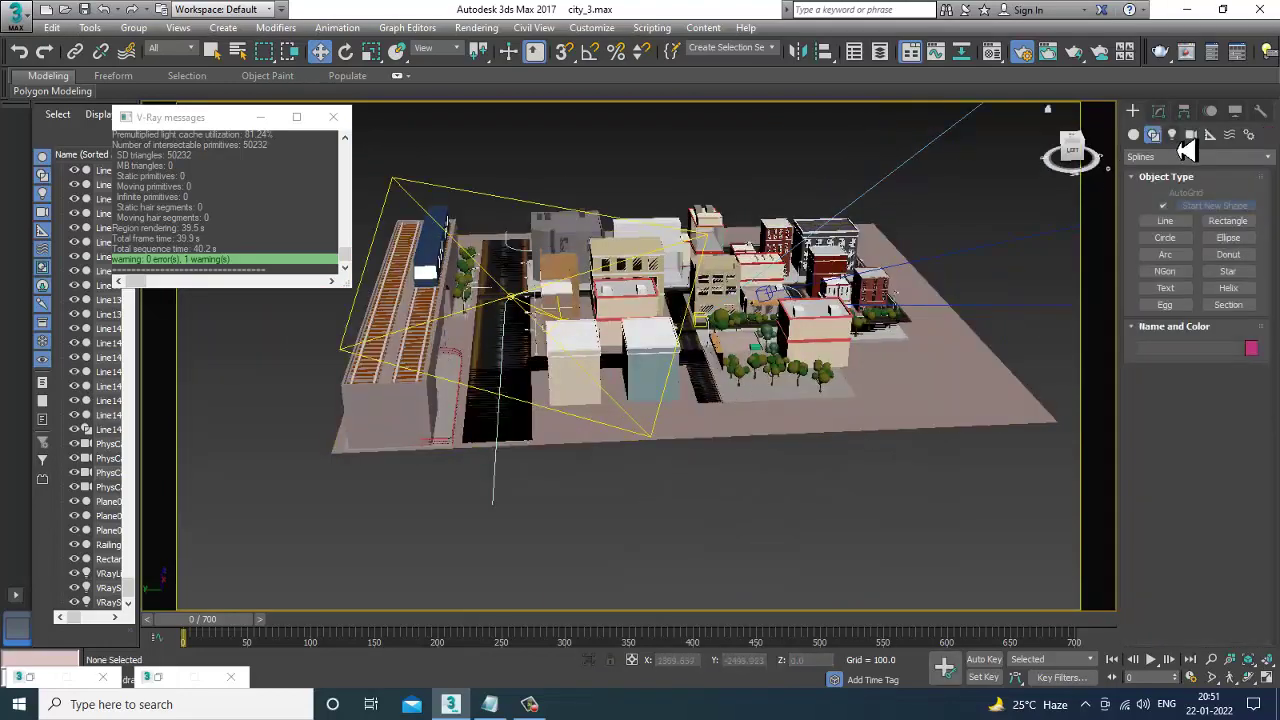
left_click(1191, 134)
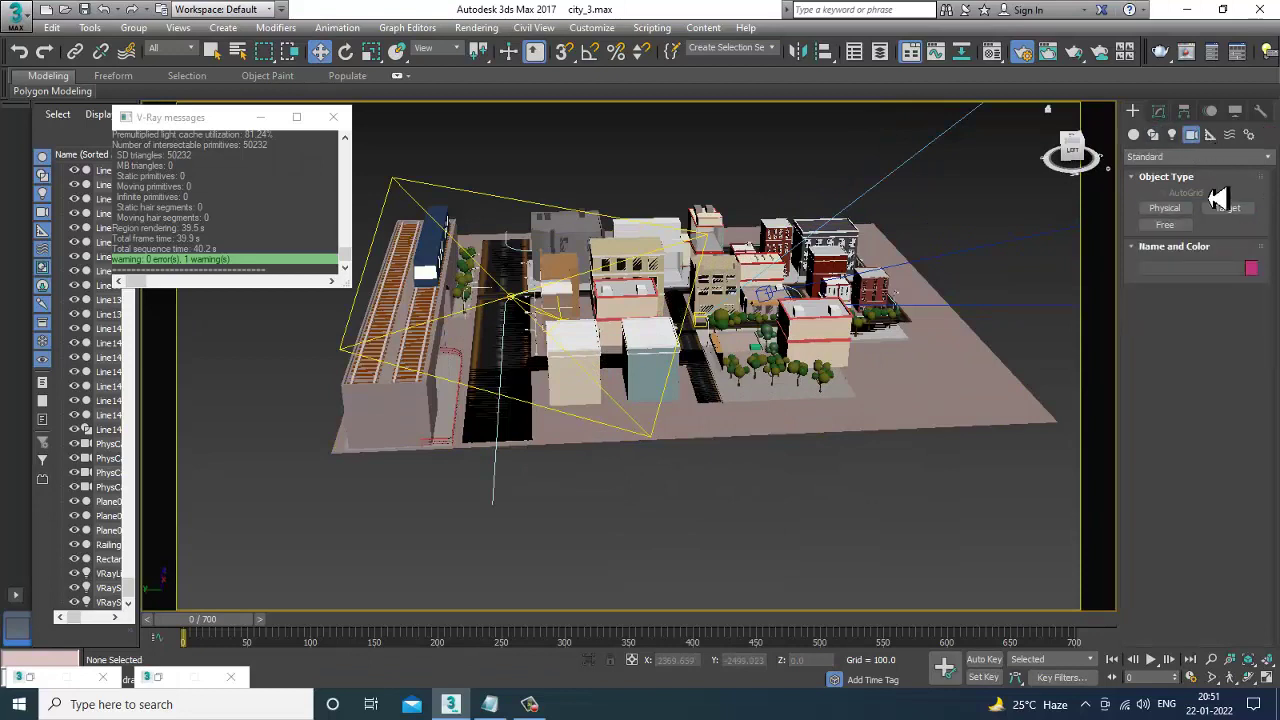
left_click(1166, 225)
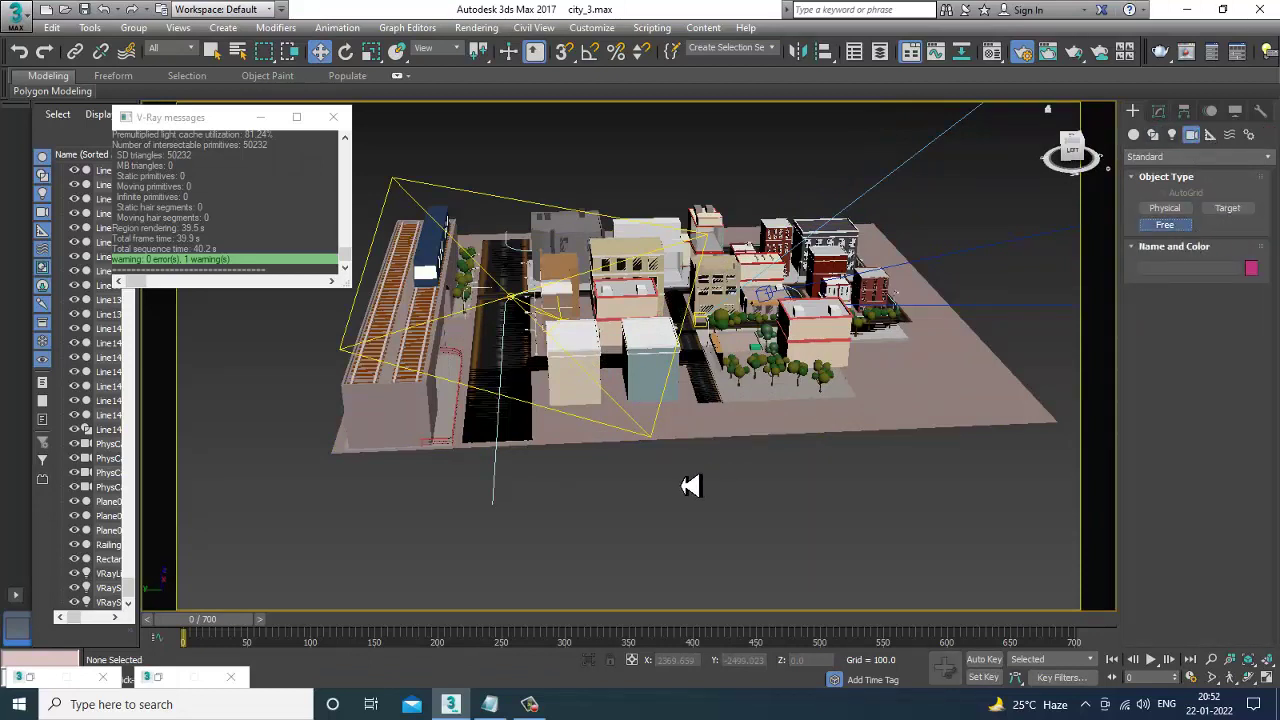
left_click(505, 453)
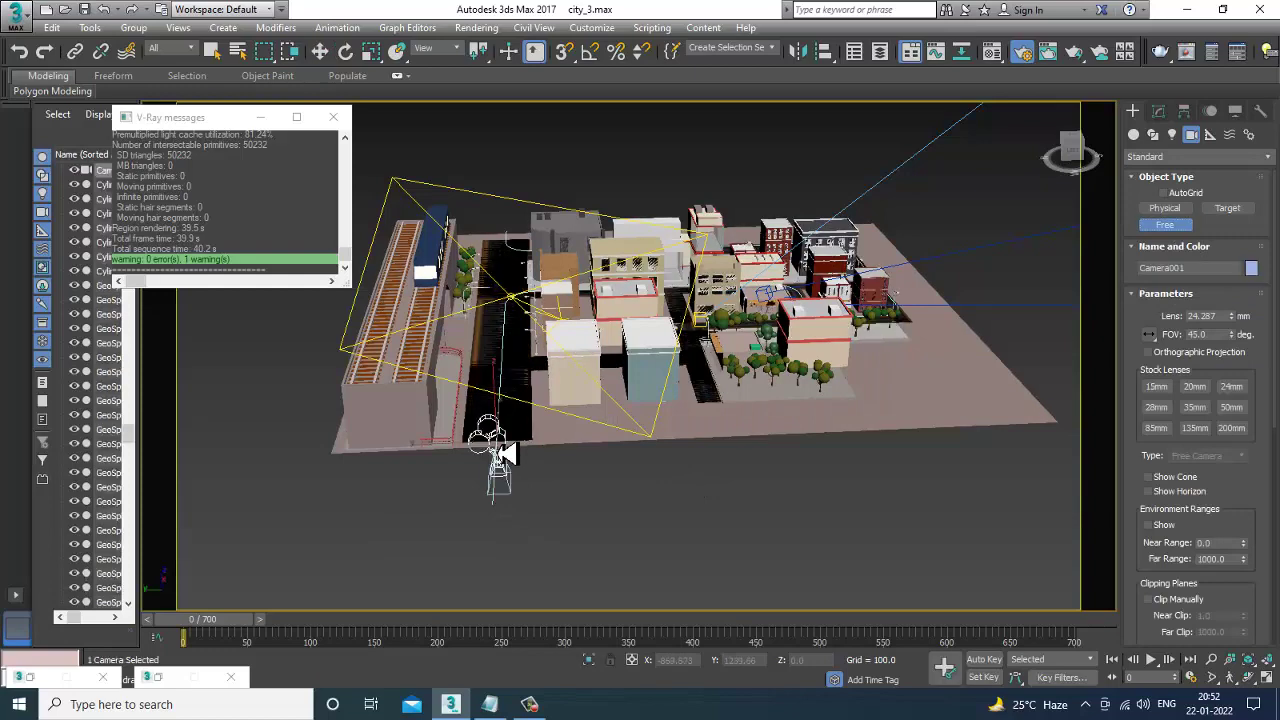
key("w")
mouse_move(508, 457)
middle_mouse_down("alt")
mouse_move(571, 394)
mouse_move(527, 436)
middle_mouse_up("alt")
scroll(527, 436, "up", 5)
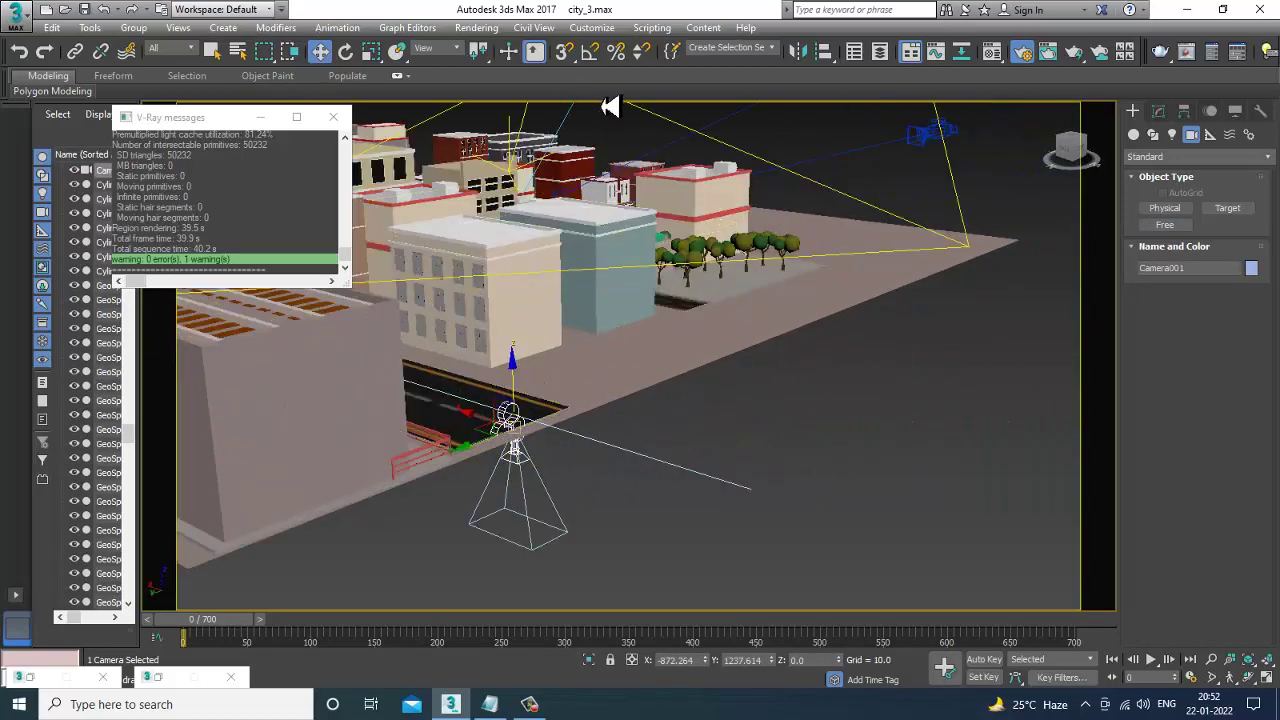
right_click(589, 51)
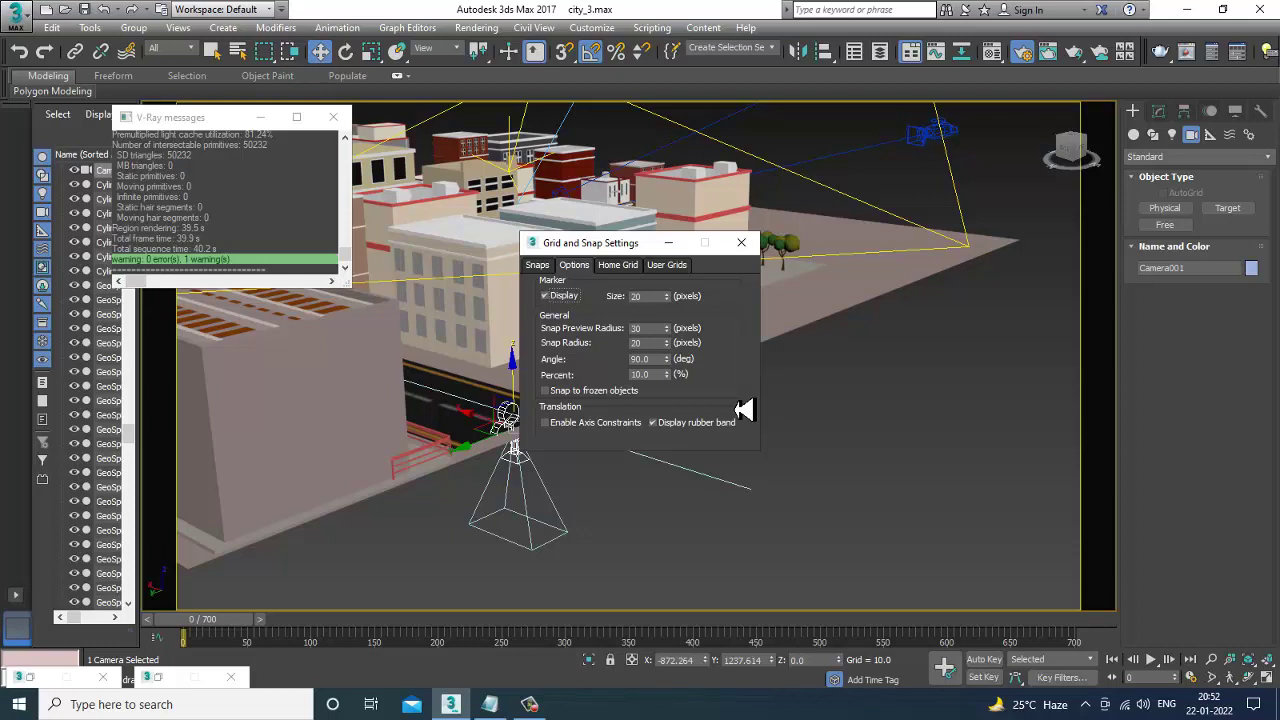
- Rotate Camera001 -90° to look horizontally and raise it about 23 units above the road
left_click(745, 248)
key("e")
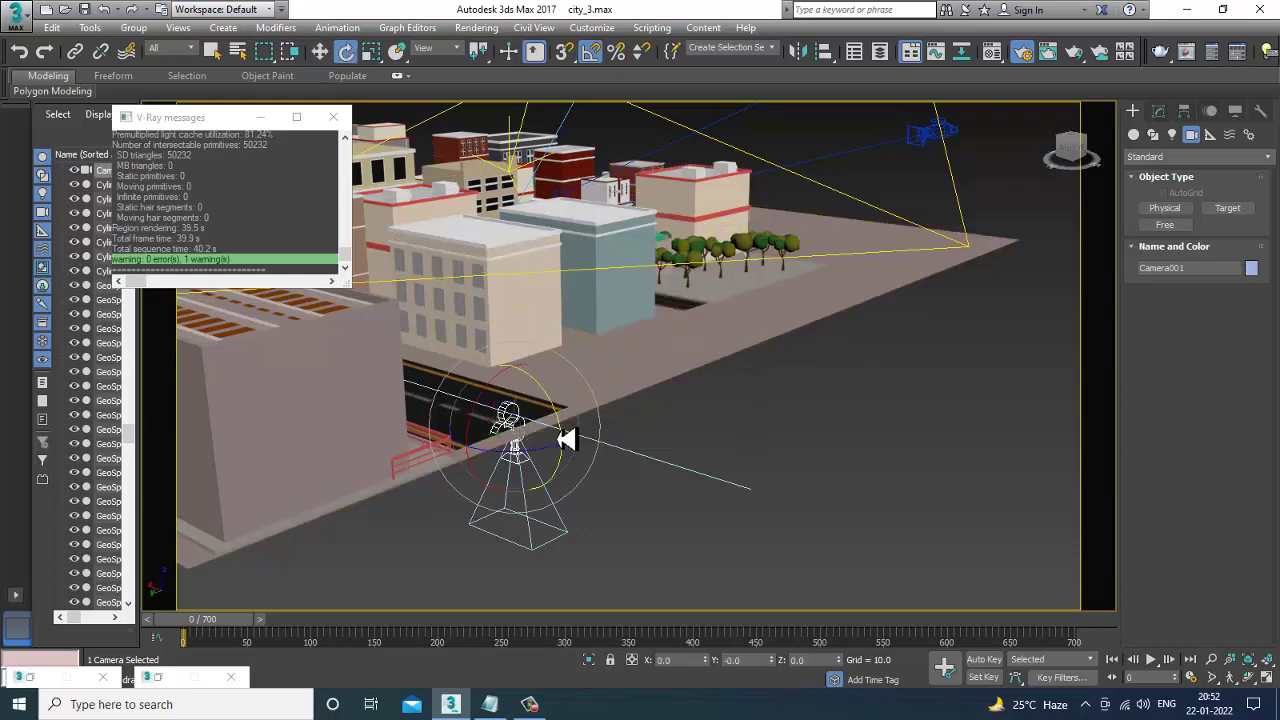
mouse_move(551, 423)
left_mouse_down()
mouse_move(562, 430)
mouse_move(516, 447)
left_mouse_up()
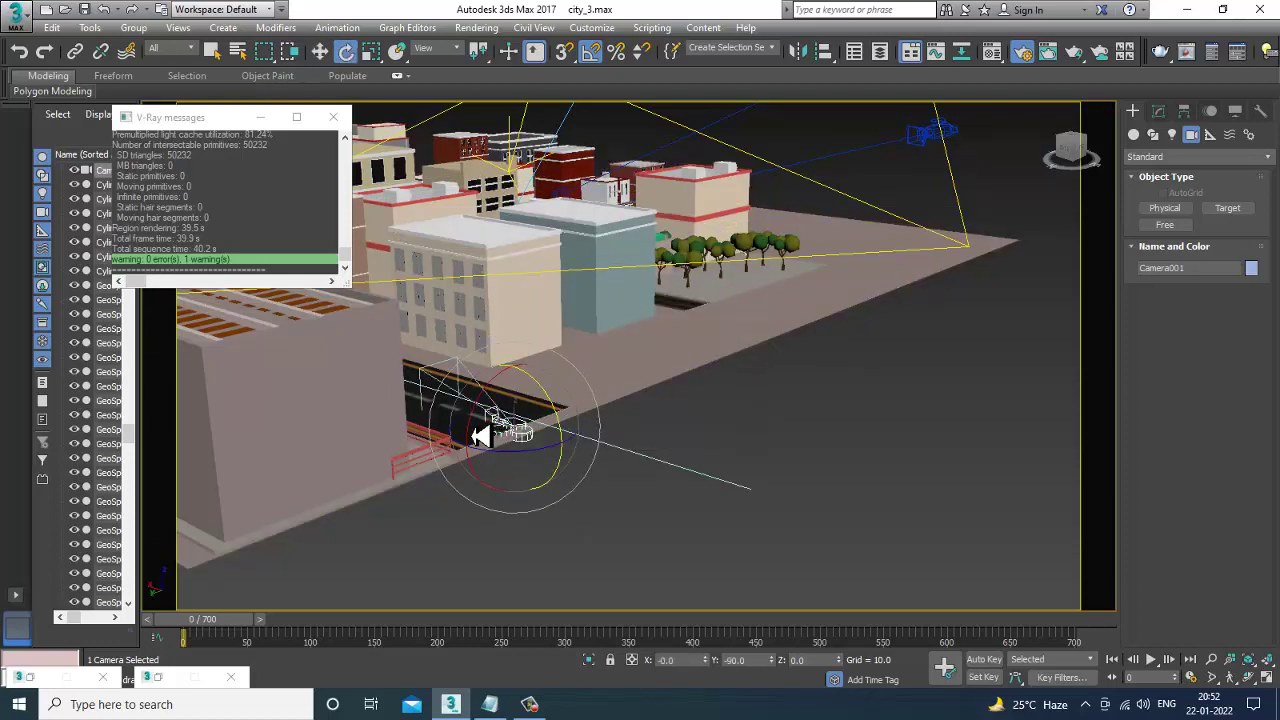
key("w")
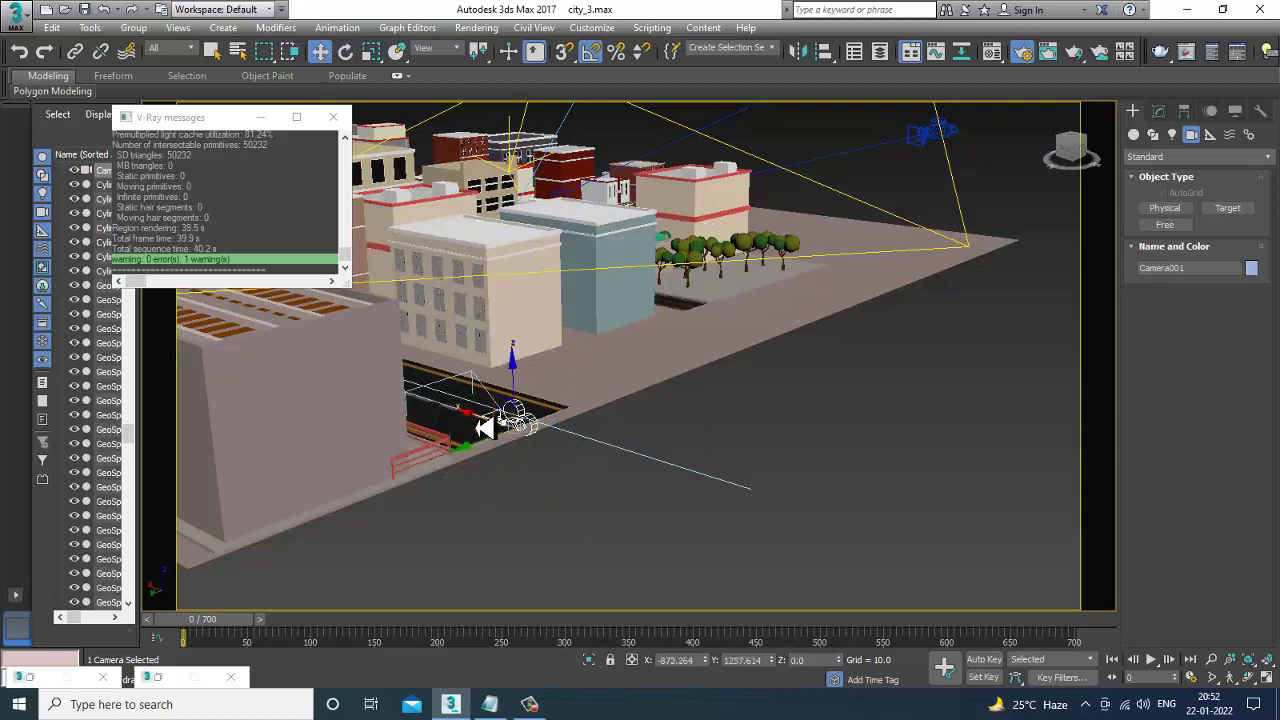
mouse_move(491, 423)
left_mouse_down()
mouse_move(766, 509)
mouse_move(808, 500)
mouse_move(814, 466)
left_mouse_up()
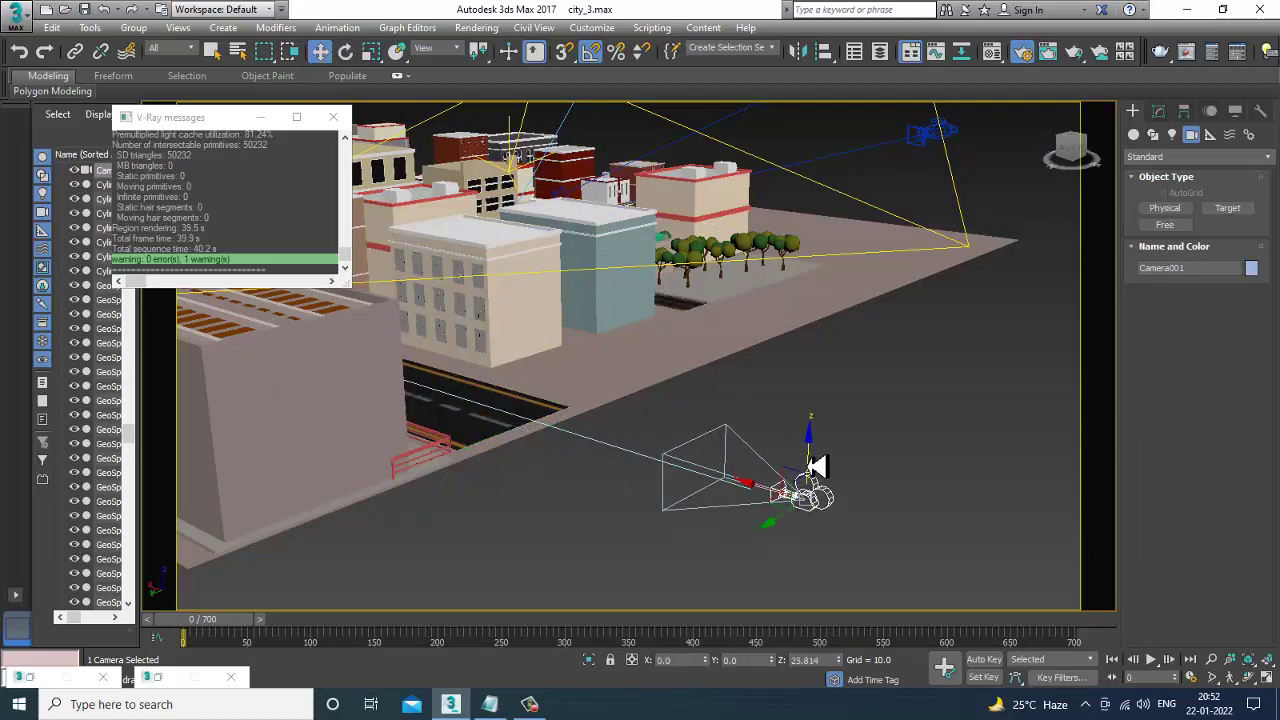
middle_click_drag(814, 466, 951, 534, "alt")
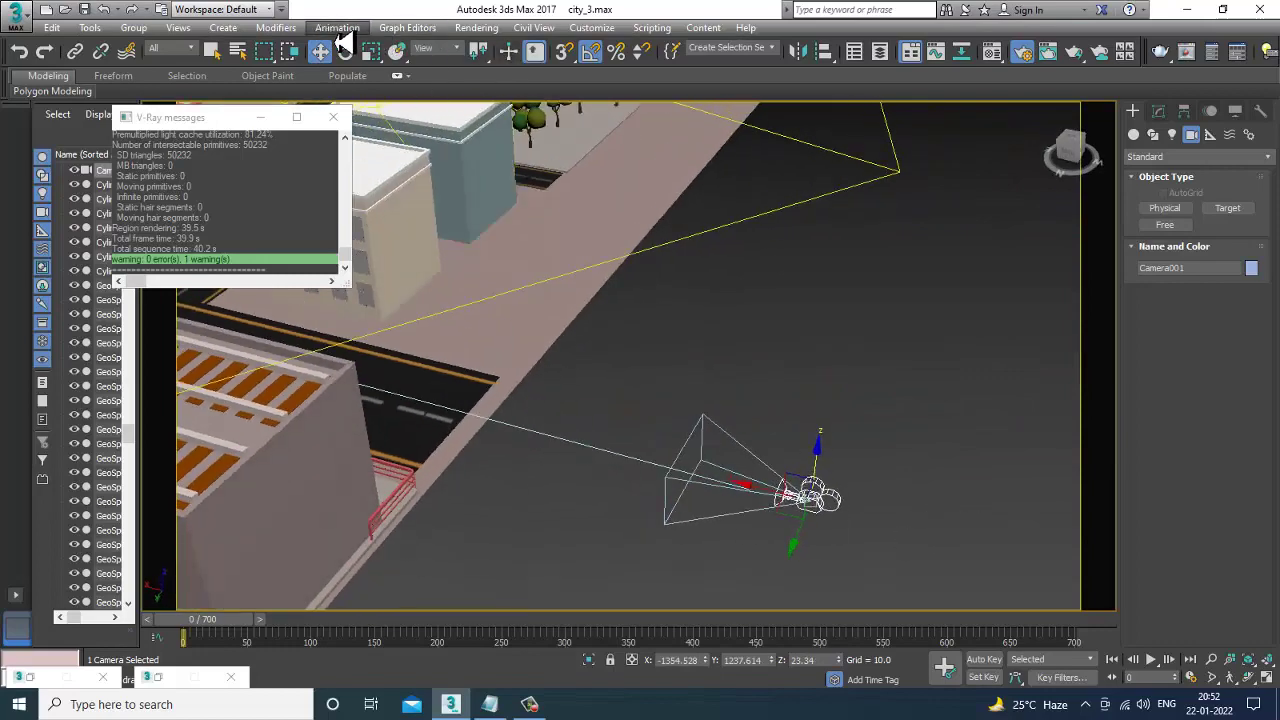
left_click(337, 27)
mouse_move(357, 111)
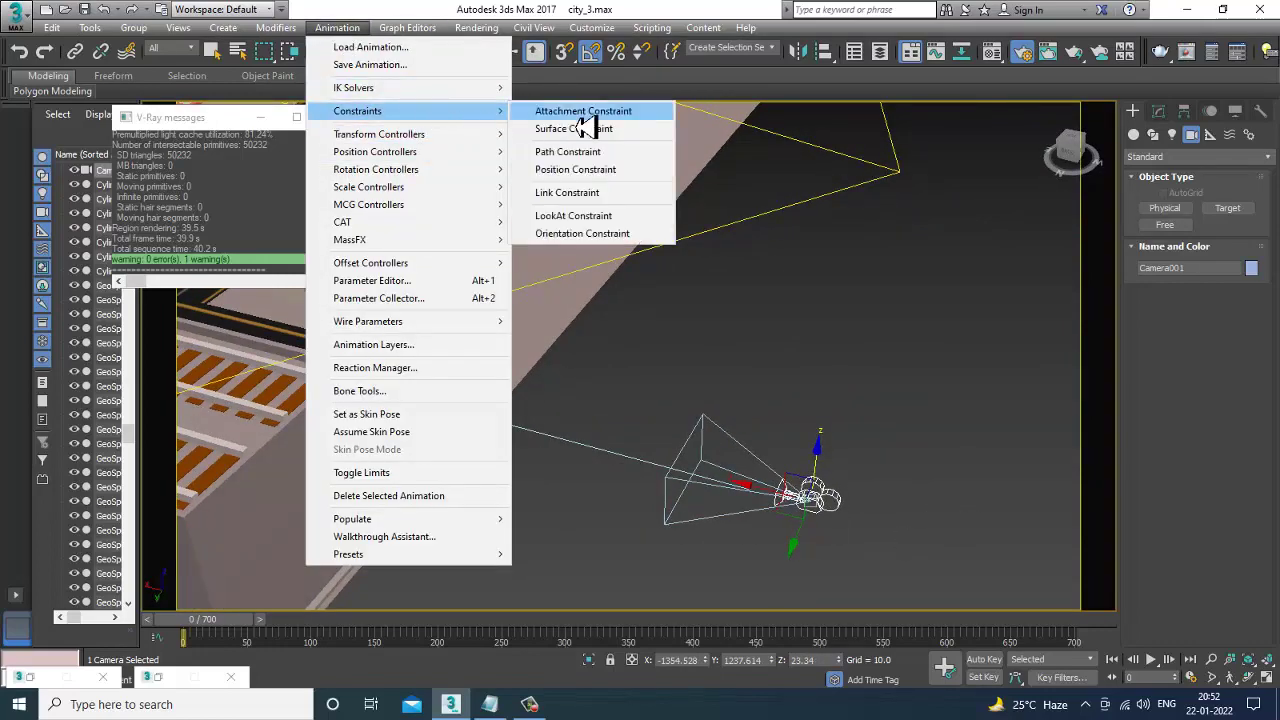
- Path-constrain Camera001 to Line147 and scrub the timeline to preview its travel
left_click(609, 156)
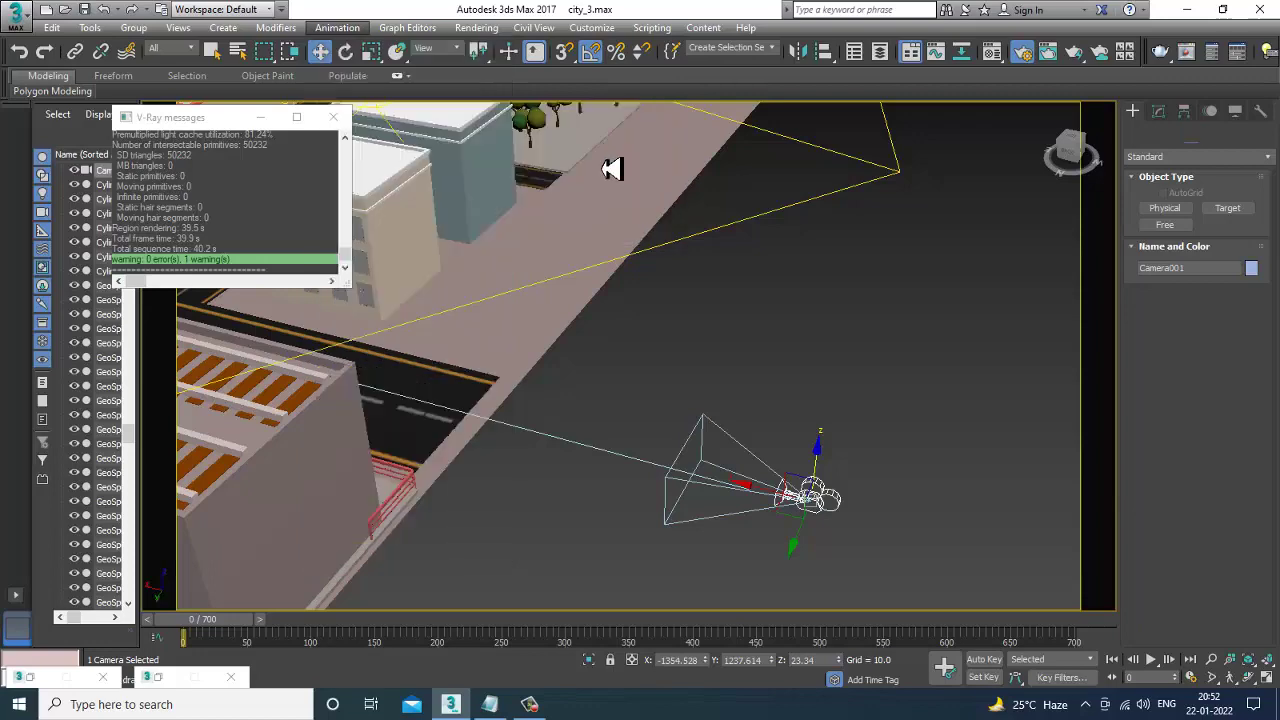
key("w")
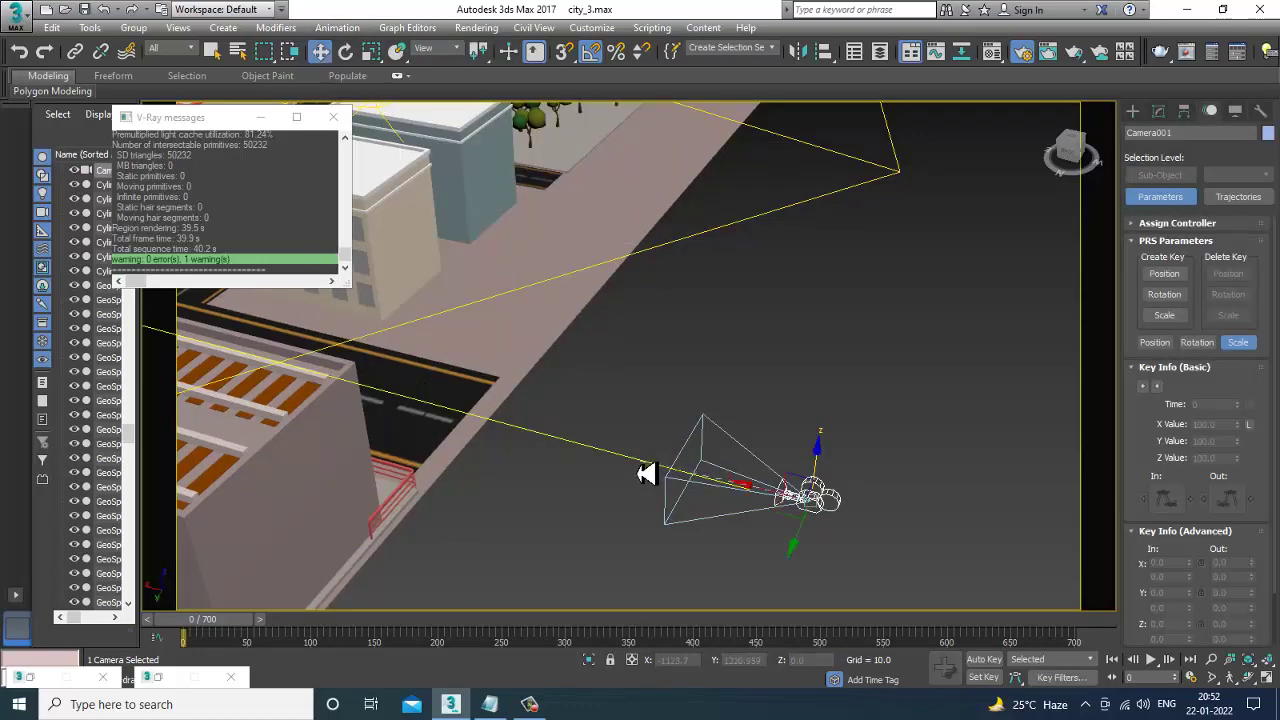
left_click(645, 474)
mouse_move(294, 600)
middle_mouse_down("alt")
mouse_move(811, 434)
mouse_move(304, 596)
middle_mouse_up("alt")
mouse_move(214, 623)
left_mouse_down()
mouse_move(443, 636)
mouse_move(14, 636)
left_mouse_up()
key("w")
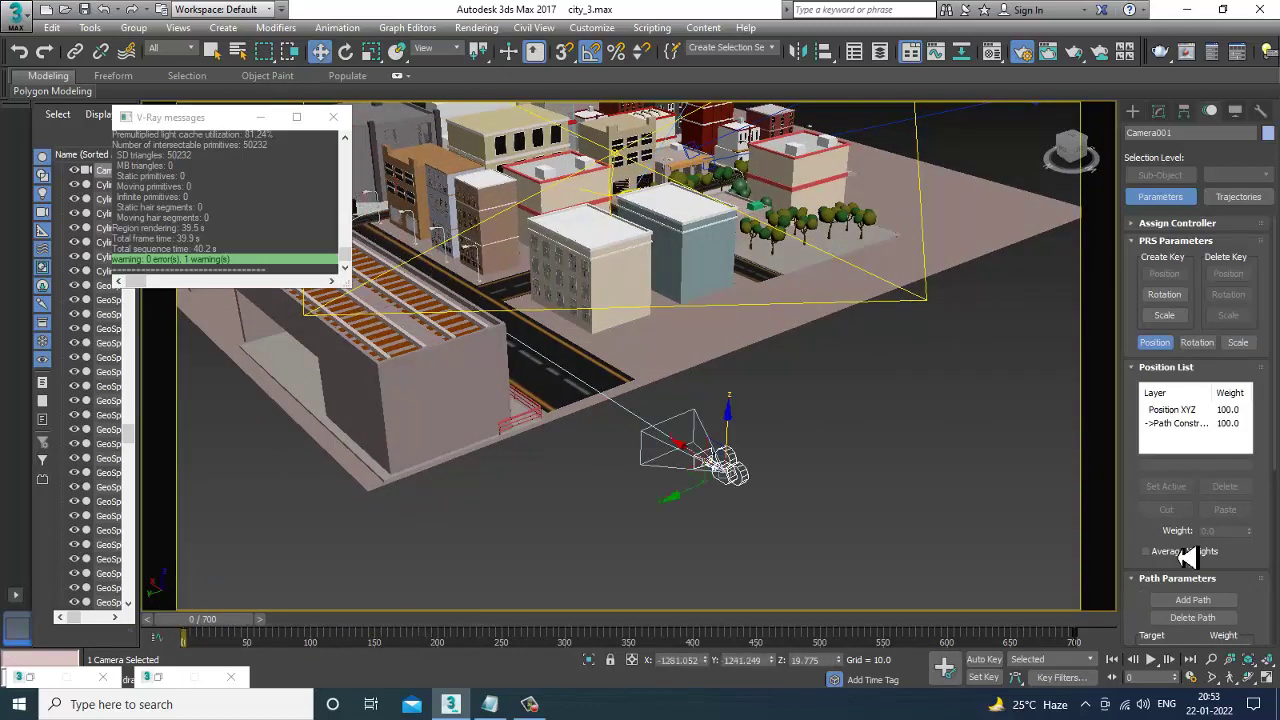
scroll(1157, 546, "down", 3)
scroll(1165, 560, "down", 2)
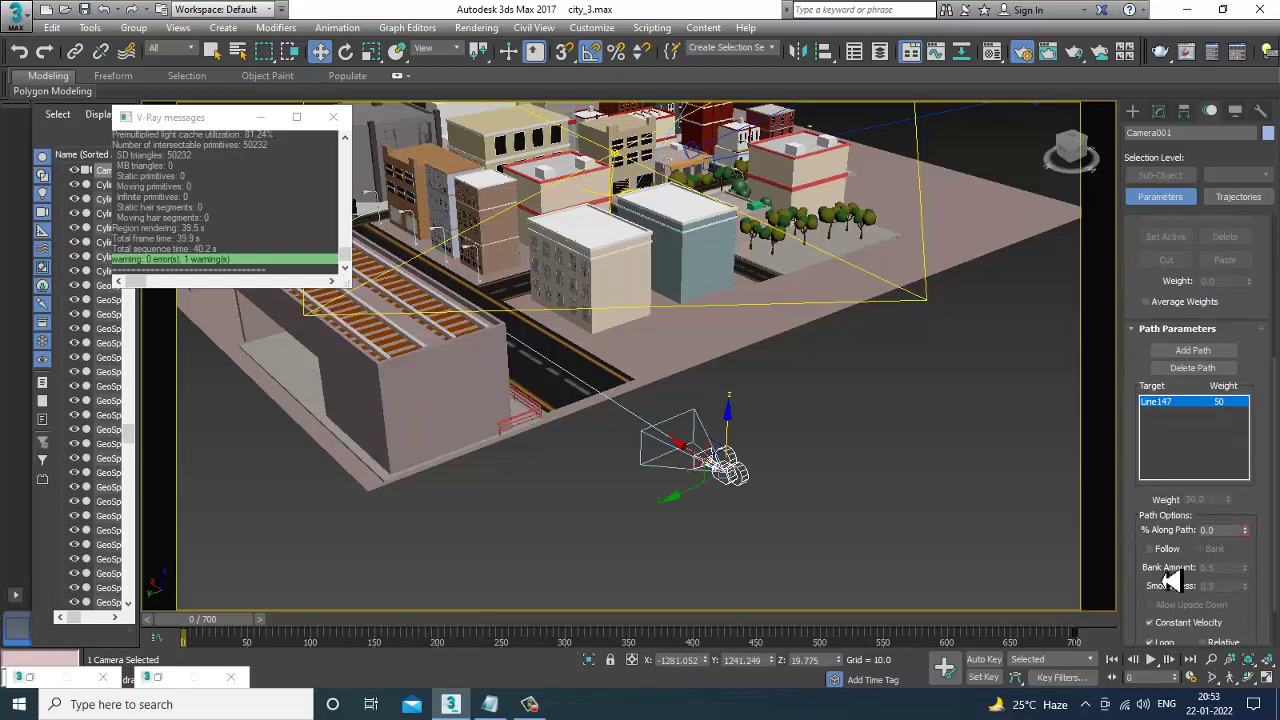
- Enable Follow so the camera turns along the path, recheck its motion, and view through it
left_click(1160, 550)
scroll(800, 430, "down", 3)
middle_click_drag(871, 423, 837, 451, "alt")
scroll(885, 478, "up", 3)
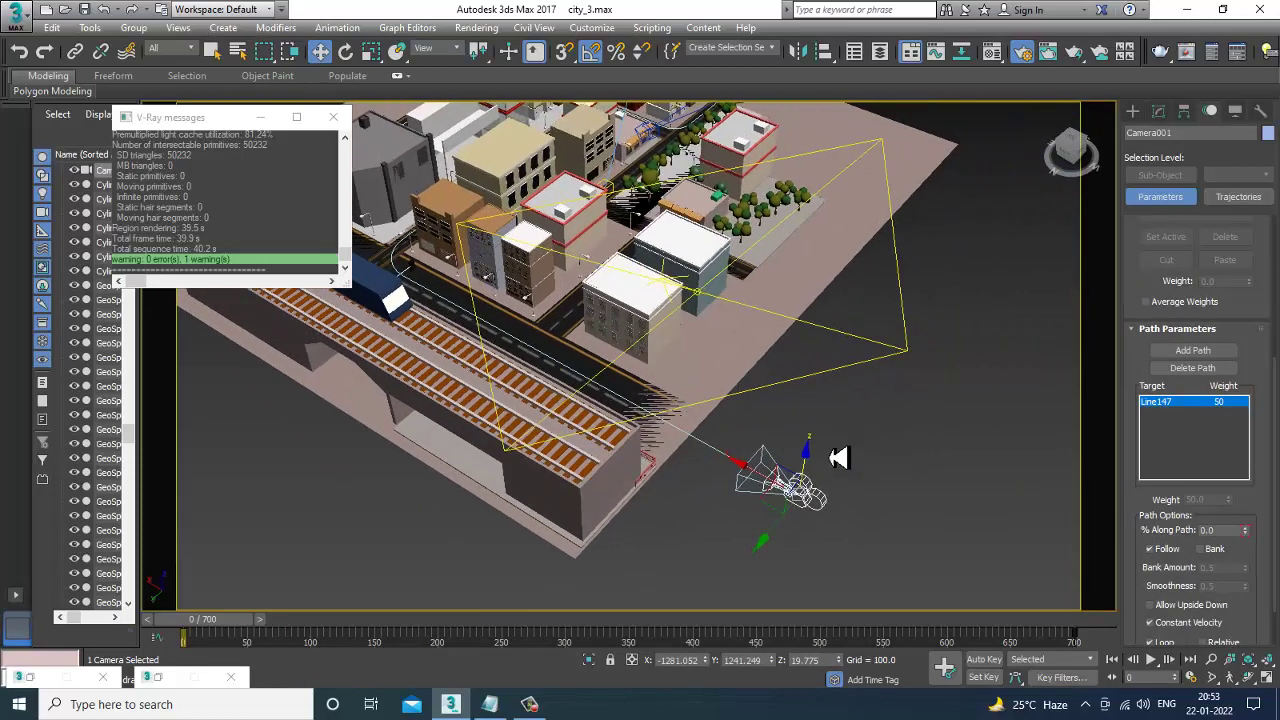
mouse_move(200, 626)
left_mouse_down()
mouse_move(458, 648)
mouse_move(423, 662)
mouse_move(28, 665)
left_mouse_up()
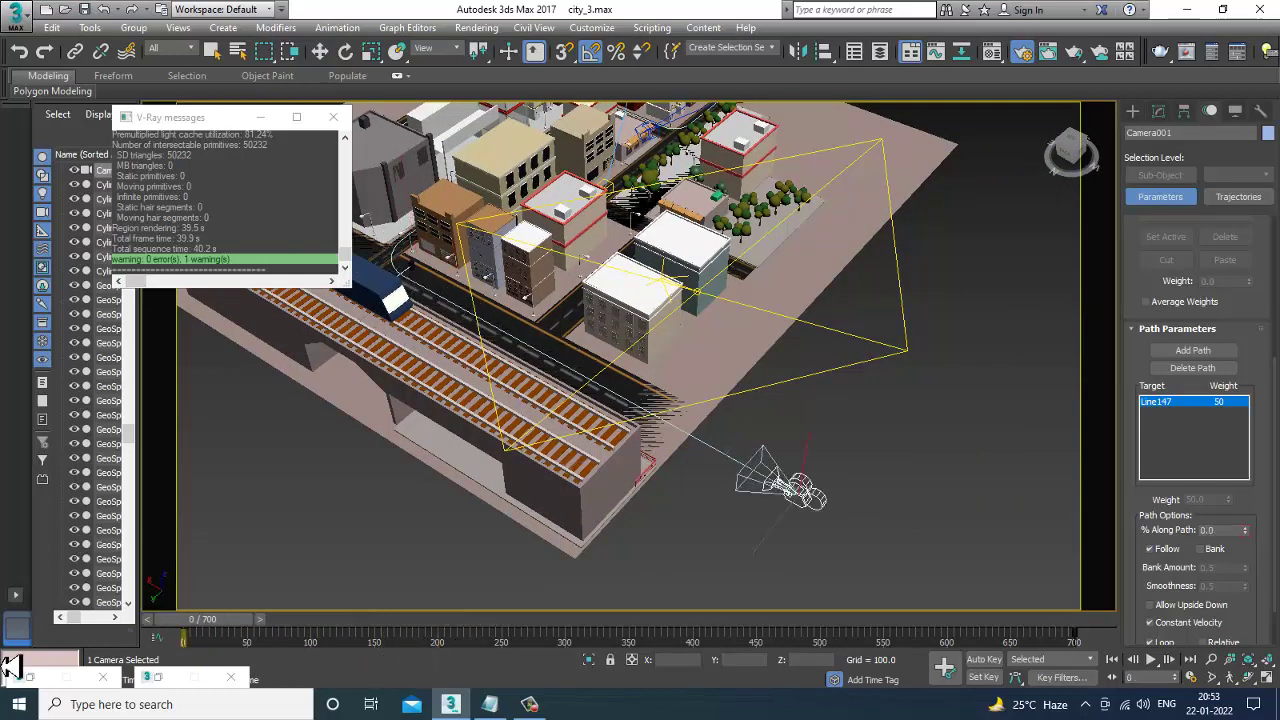
key("w")
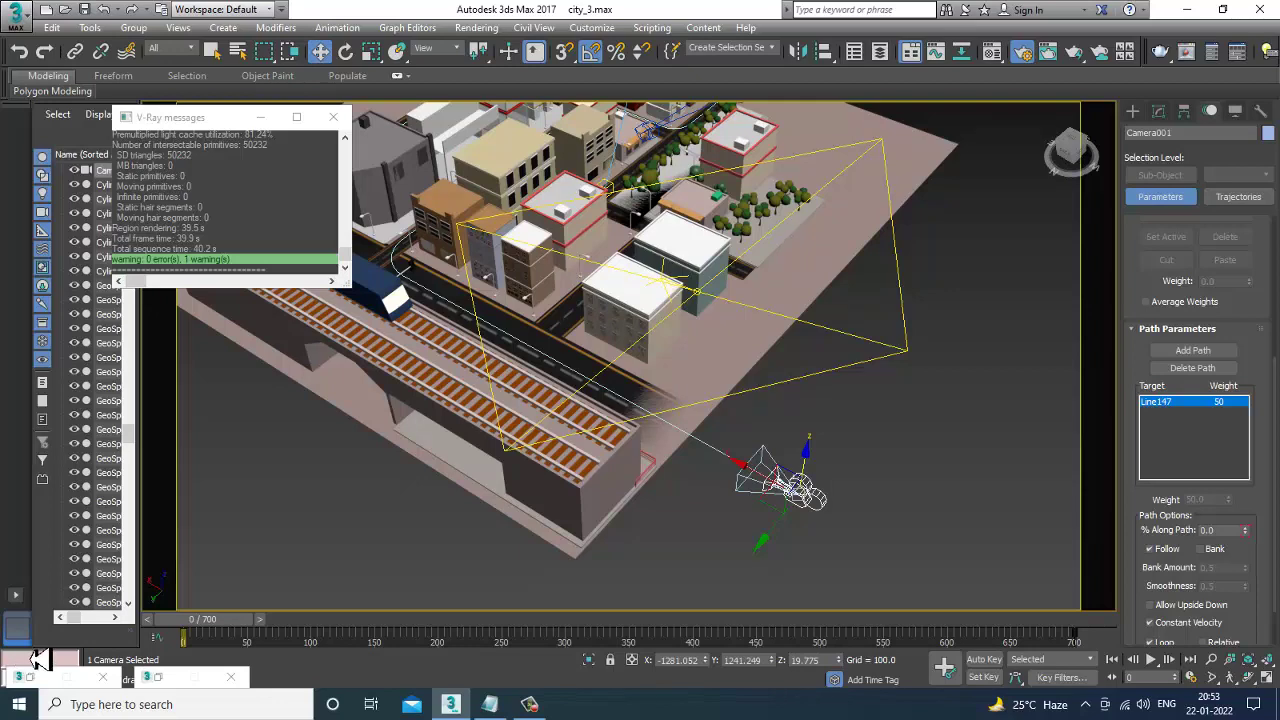
mouse_move(394, 563)
middle_mouse_down("alt")
mouse_move(809, 337)
mouse_move(910, 432)
mouse_move(754, 366)
middle_mouse_up("alt")
key("c")
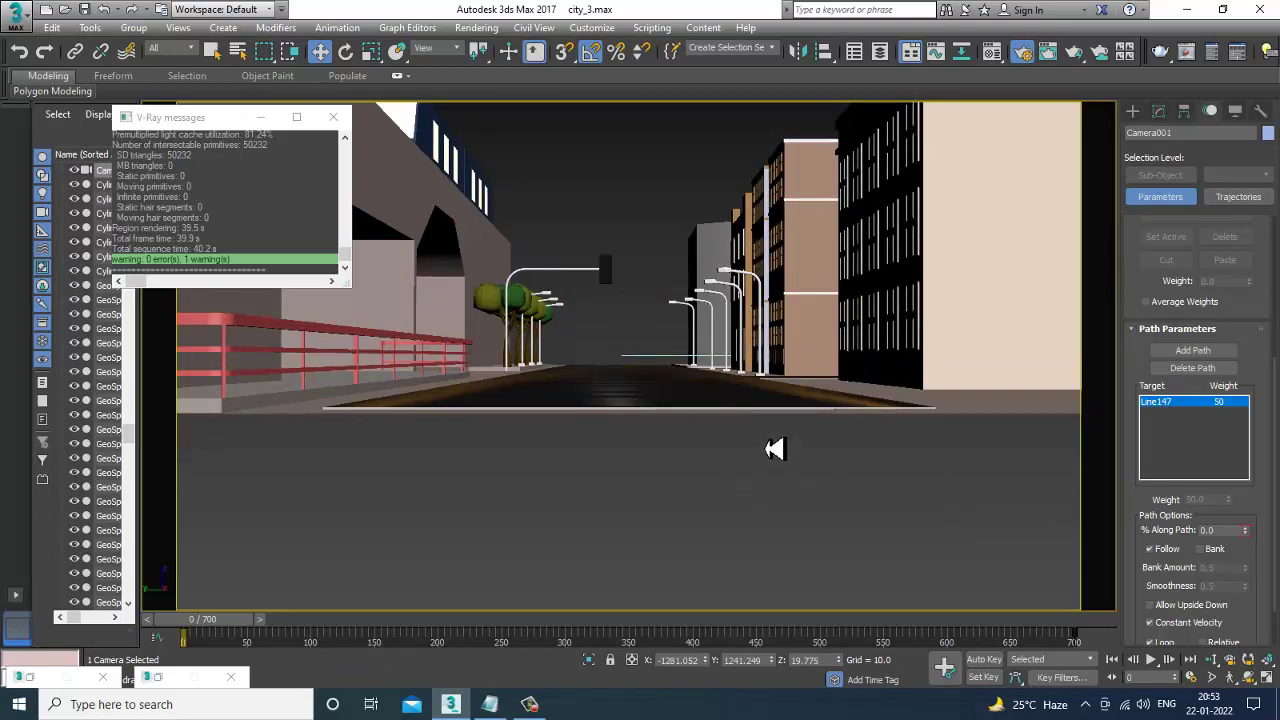
- Return to a high Perspective overview and select the road path Line147
key("p")
scroll(780, 450, "down", 1)
middle_click_drag(783, 452, 829, 466, "alt")
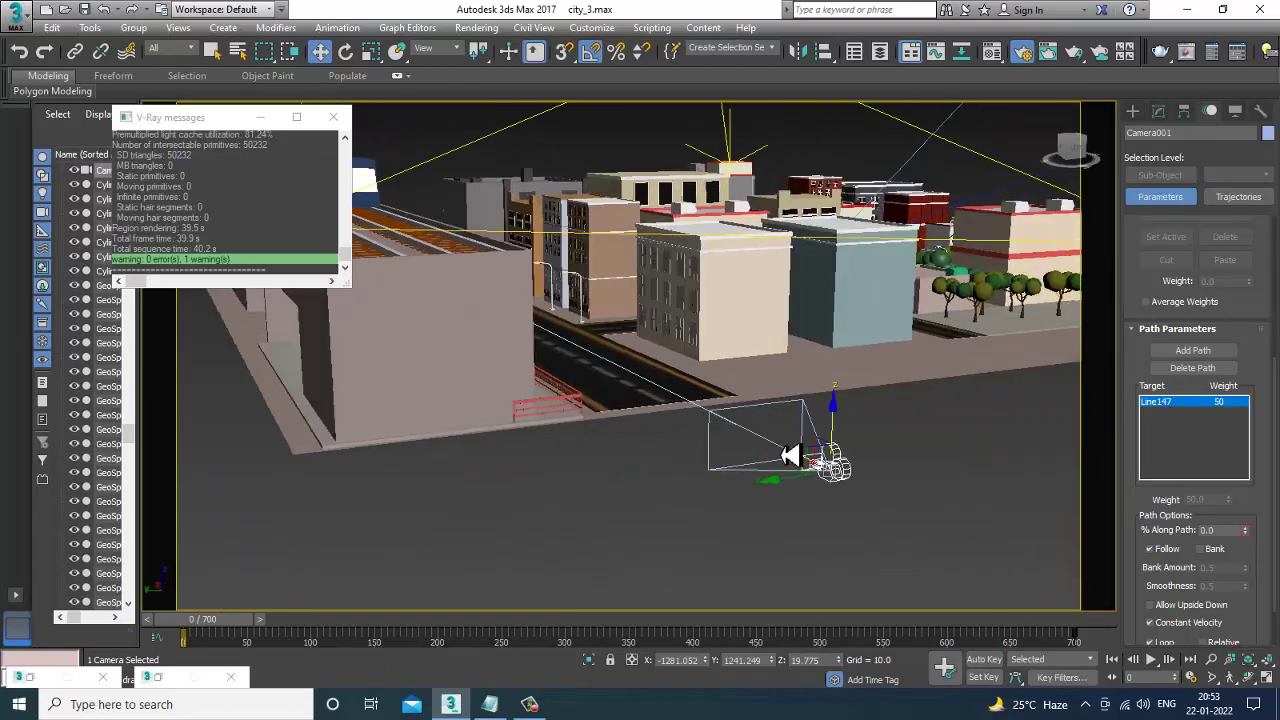
left_click(698, 418)
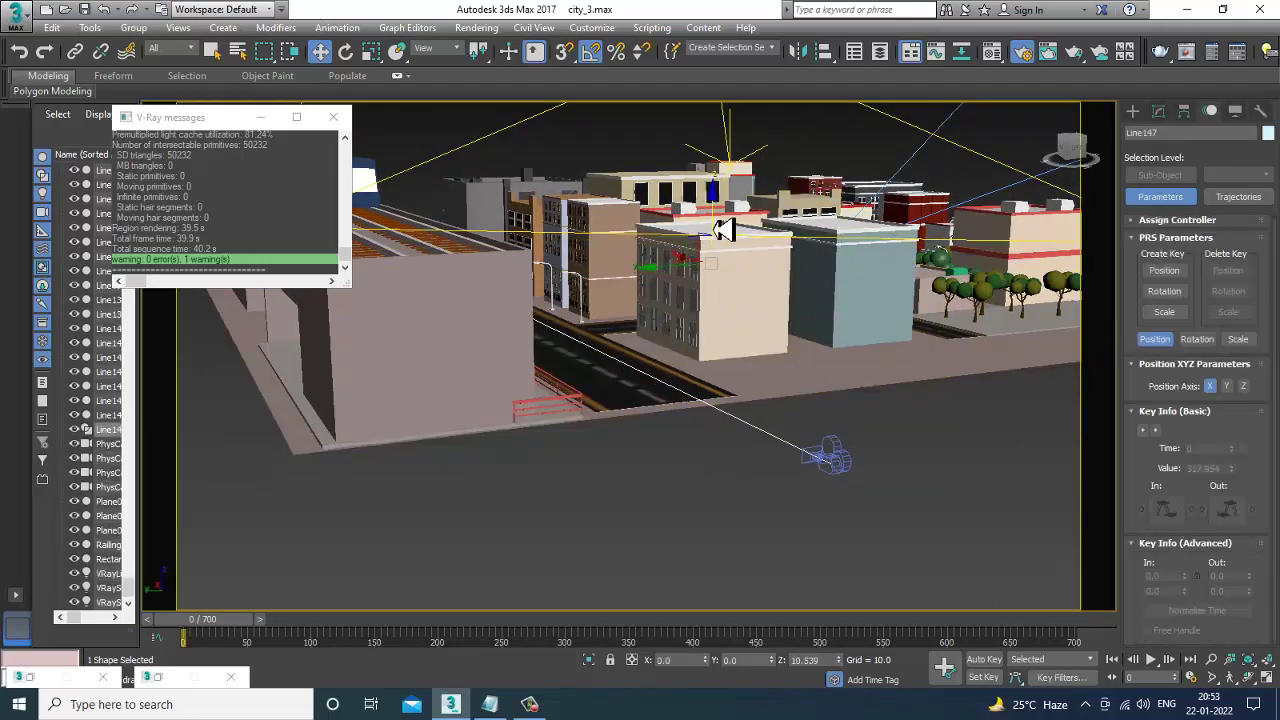
- Look through Camera001 and play its animation, pausing at frame 273
key("c")
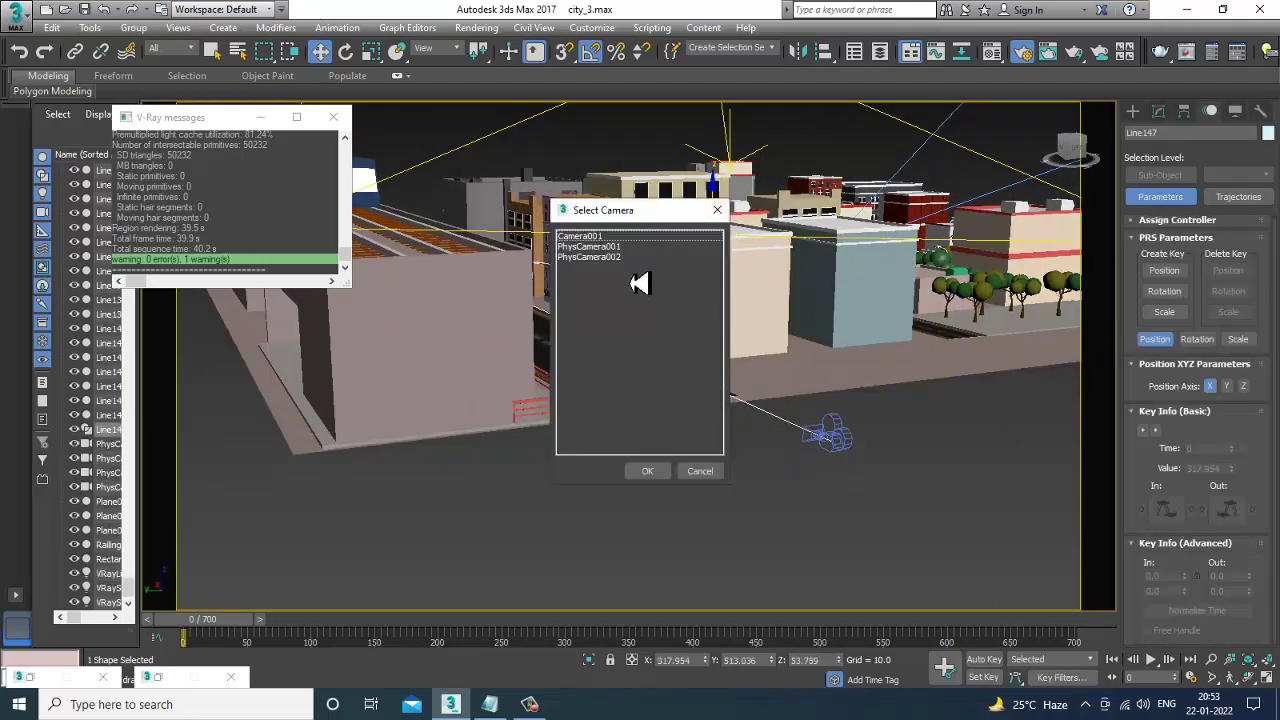
double_click(596, 238)
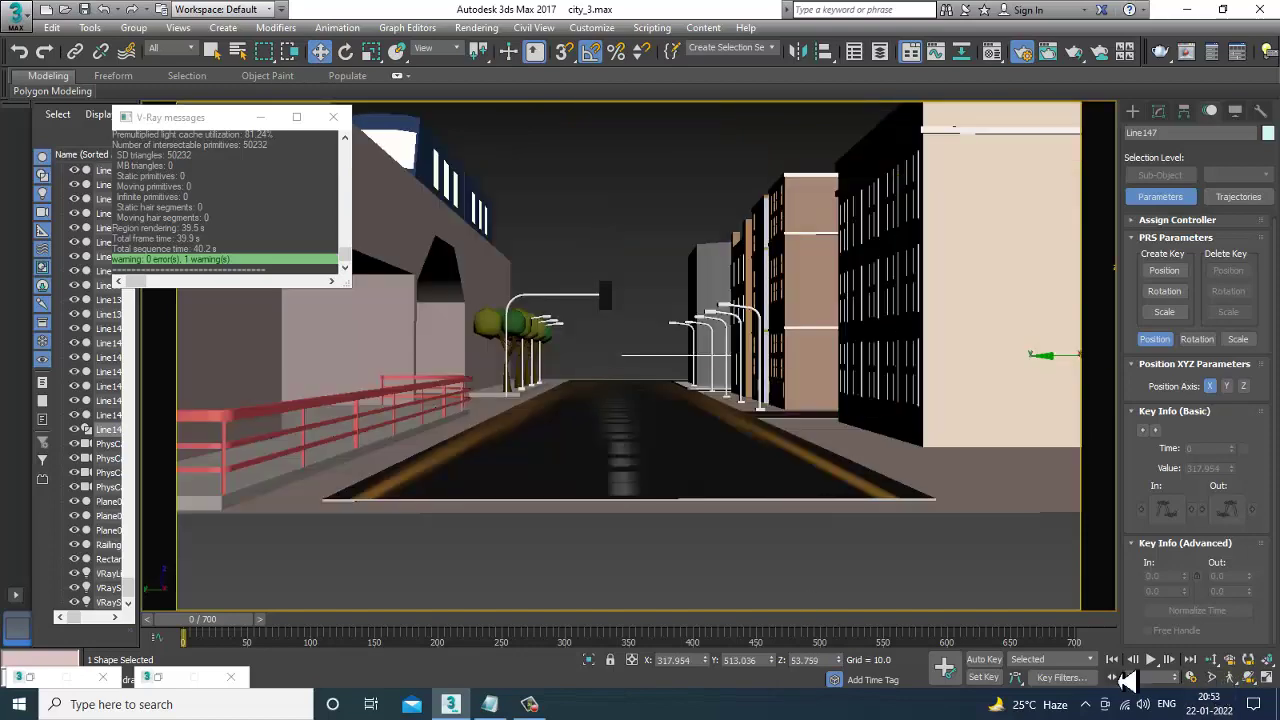
left_click(1152, 662)
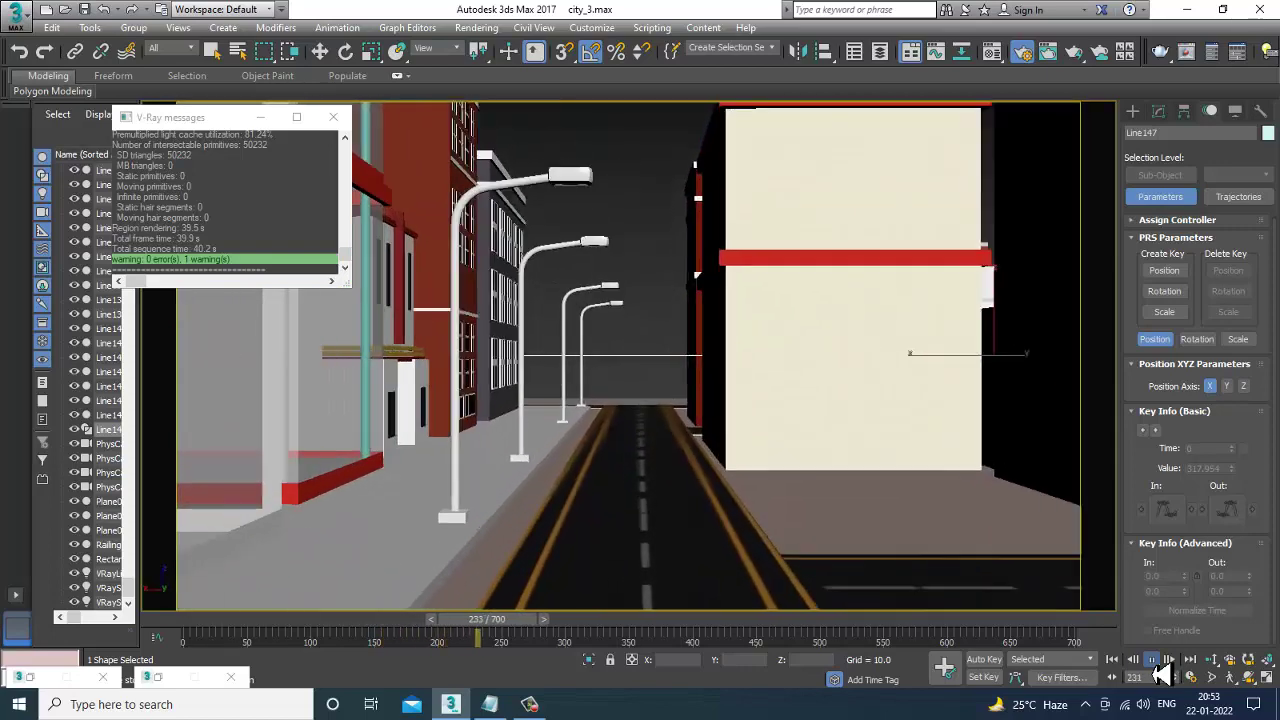
left_click(1153, 661)
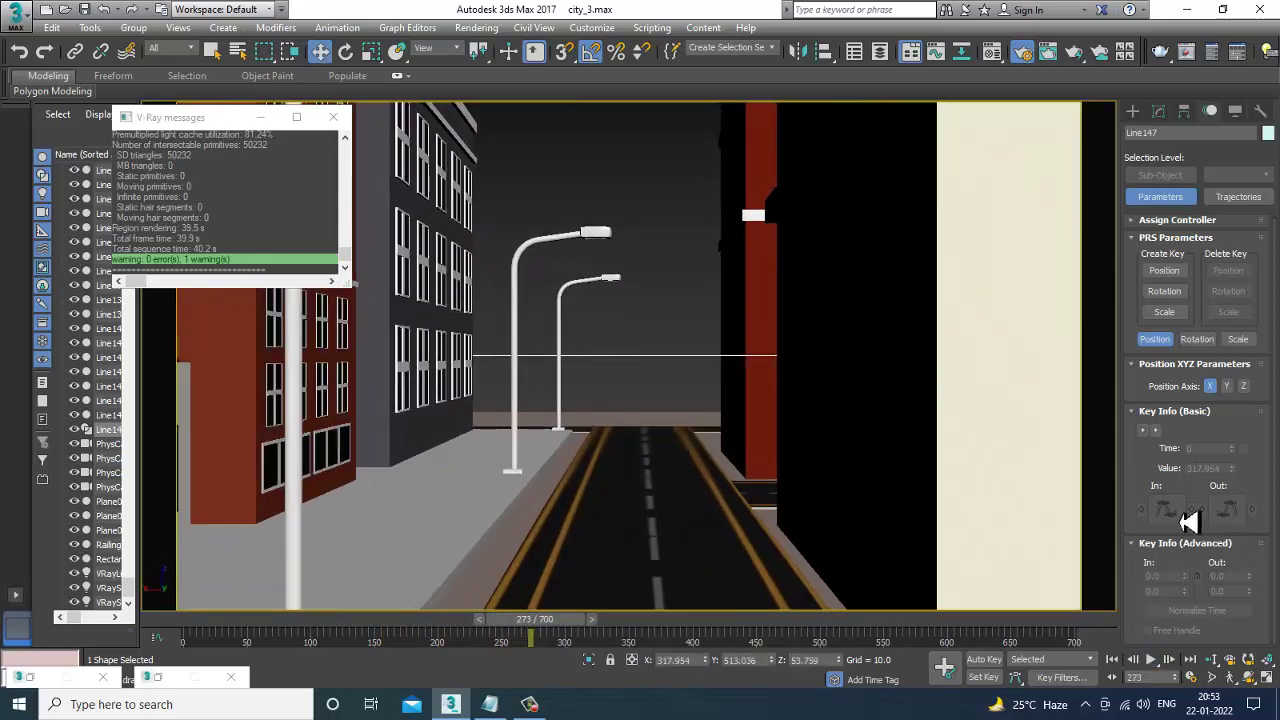
left_click(1155, 341)
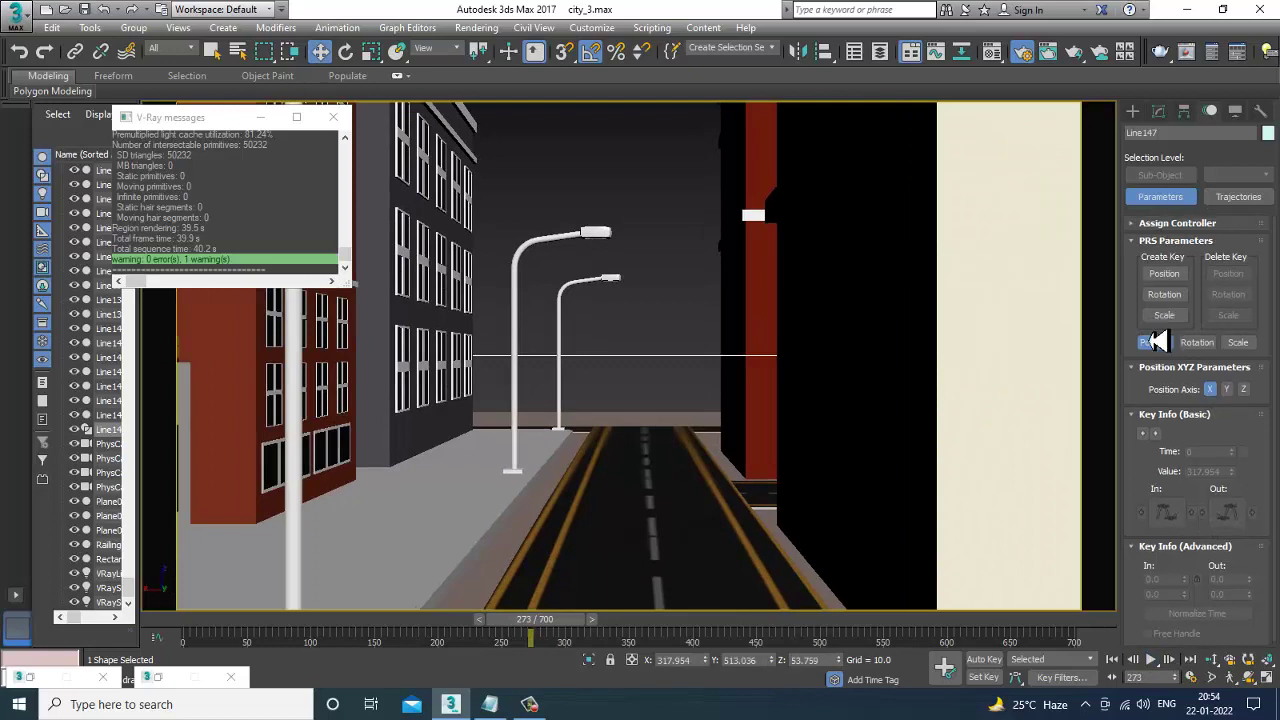
- Open the Modify panel and replay the camera's trip down the street
left_click(1160, 114)
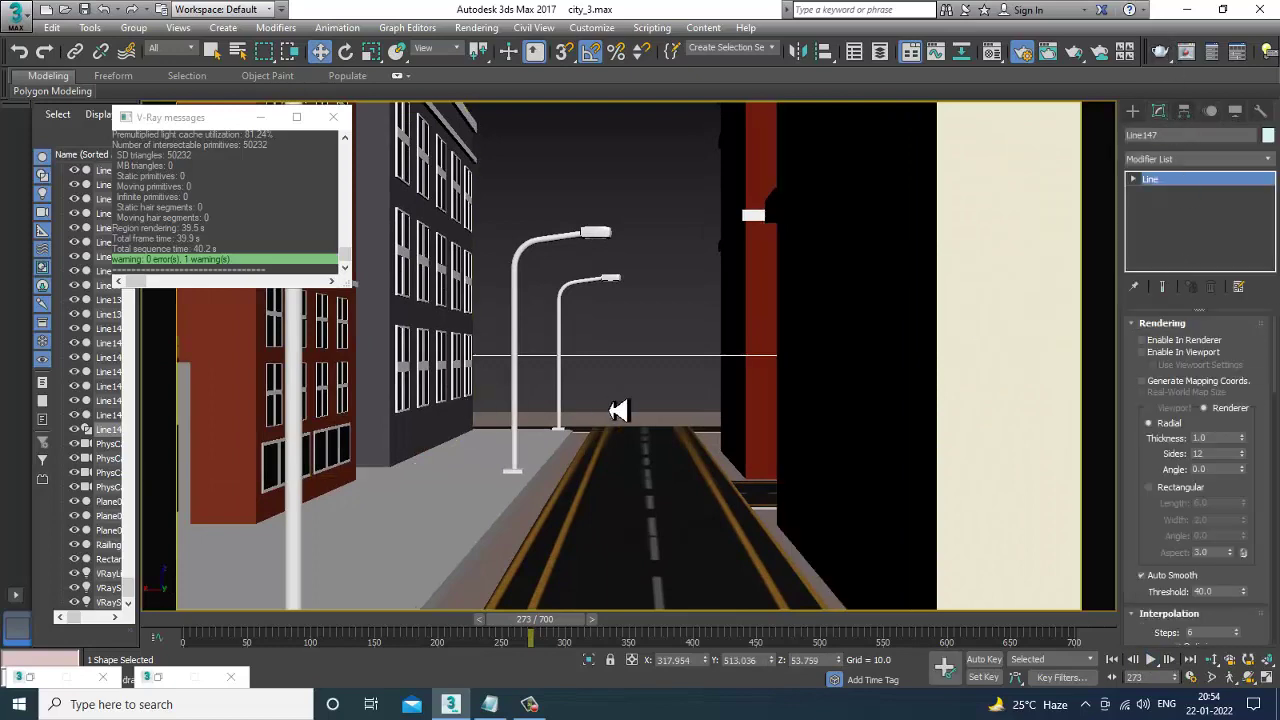
left_click(1153, 661)
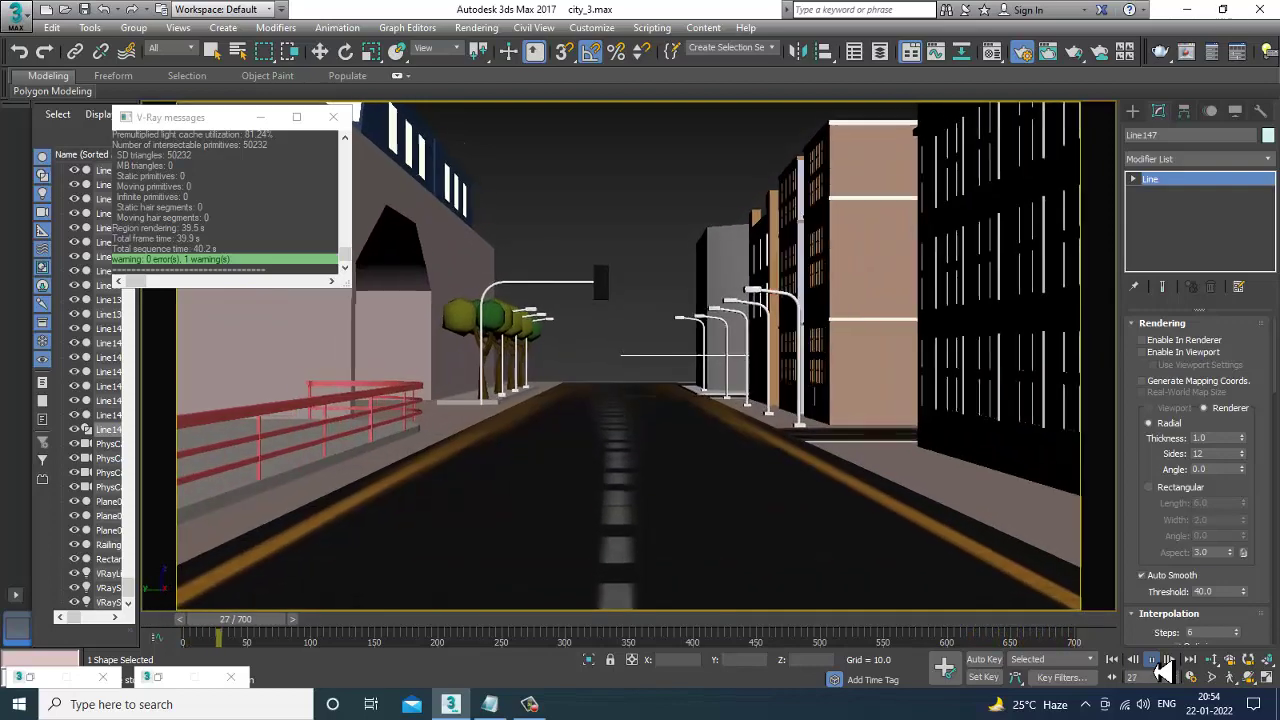
left_click(1155, 661)
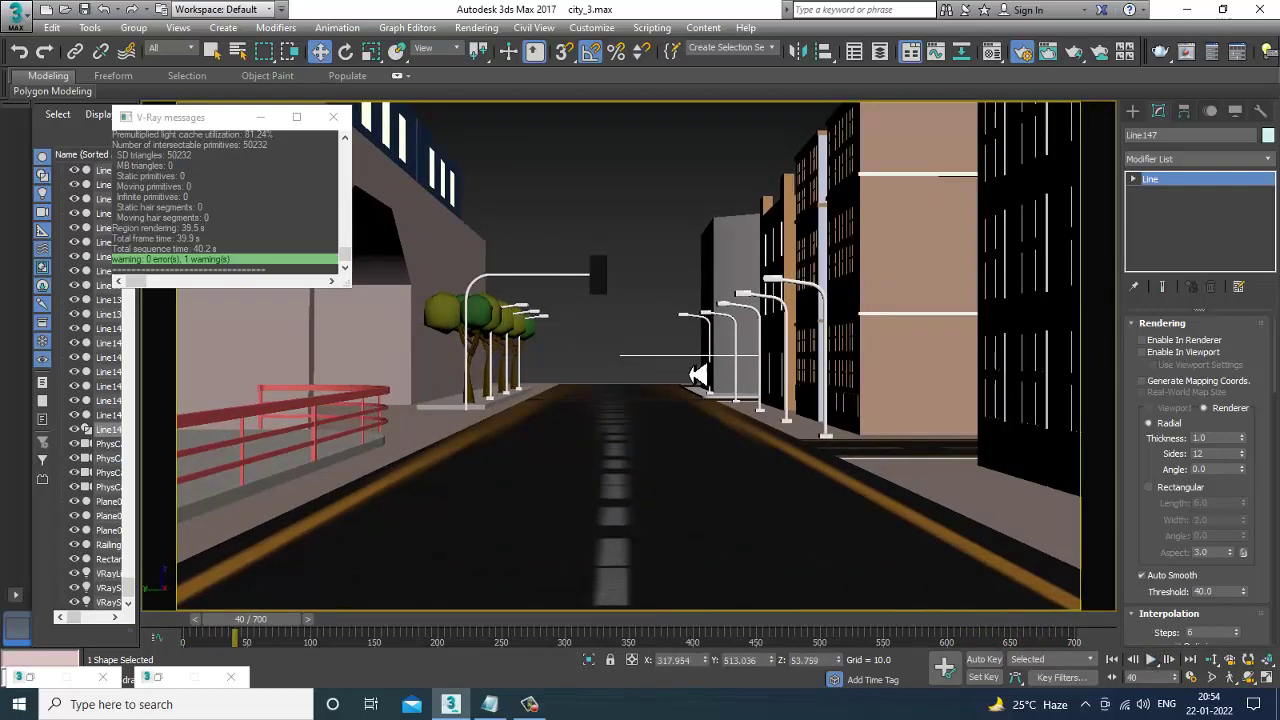
- Return to a Perspective overview of the whole city and select Camera001
key("p")
mouse_move(694, 363)
middle_mouse_down("alt")
mouse_move(808, 423)
mouse_move(750, 446)
mouse_move(626, 406)
mouse_move(666, 420)
mouse_move(863, 403)
mouse_move(808, 423)
middle_mouse_up("alt")
scroll(808, 423, "up", 3)
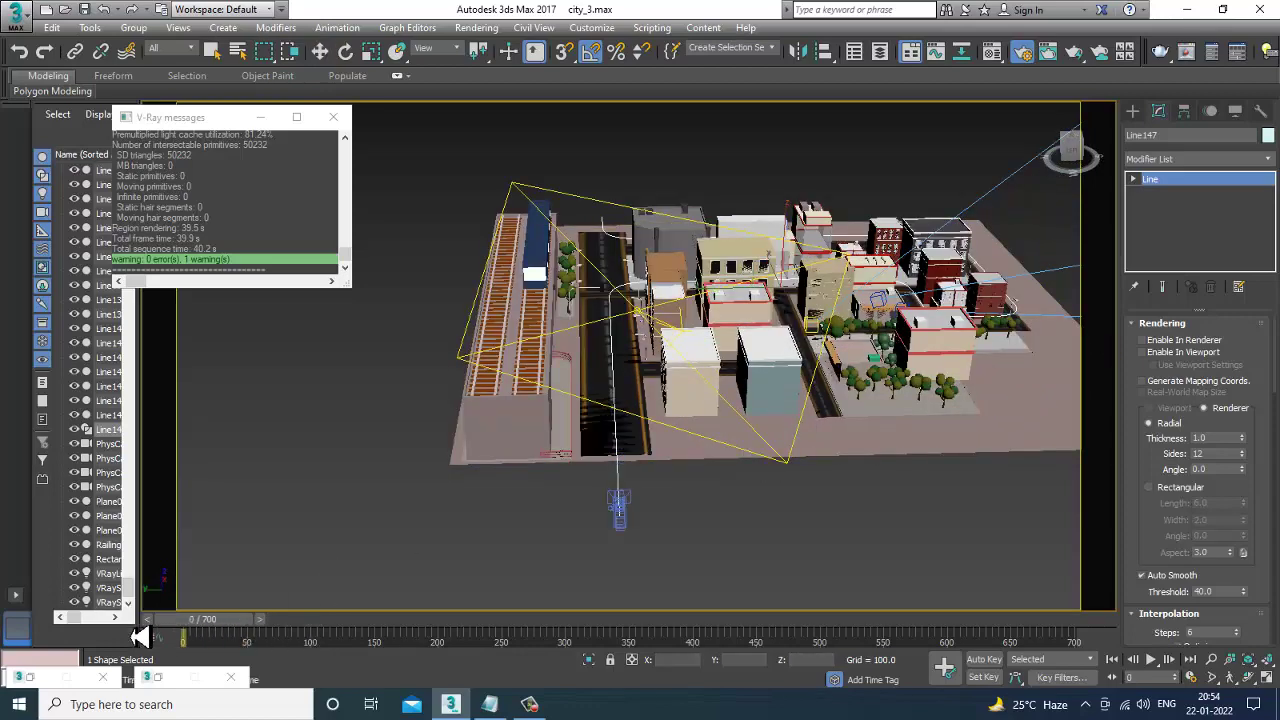
left_click(621, 532)
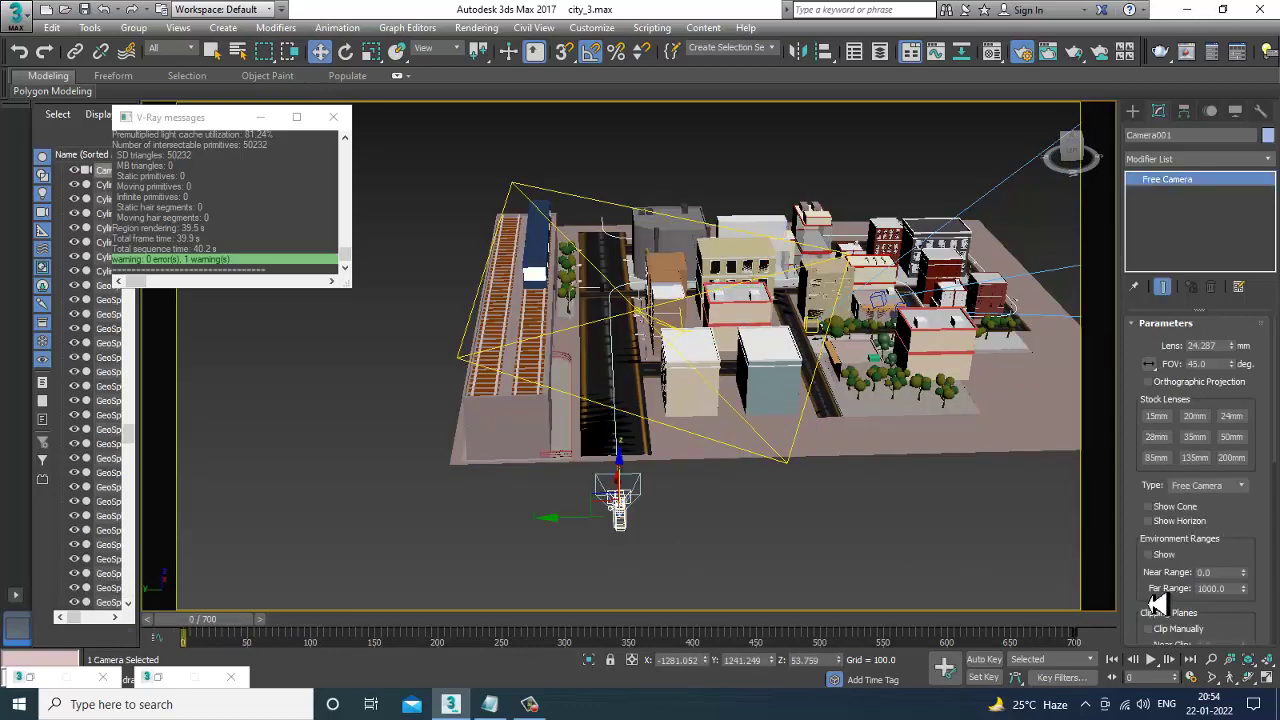
- Scroll the command panel and check Camera001's pivot settings in the Hierarchy panel
scroll(1152, 410, "down", 3)
scroll(1152, 420, "down", 3)
scroll(1157, 457, "down", 3)
scroll(1157, 500, "down", 2)
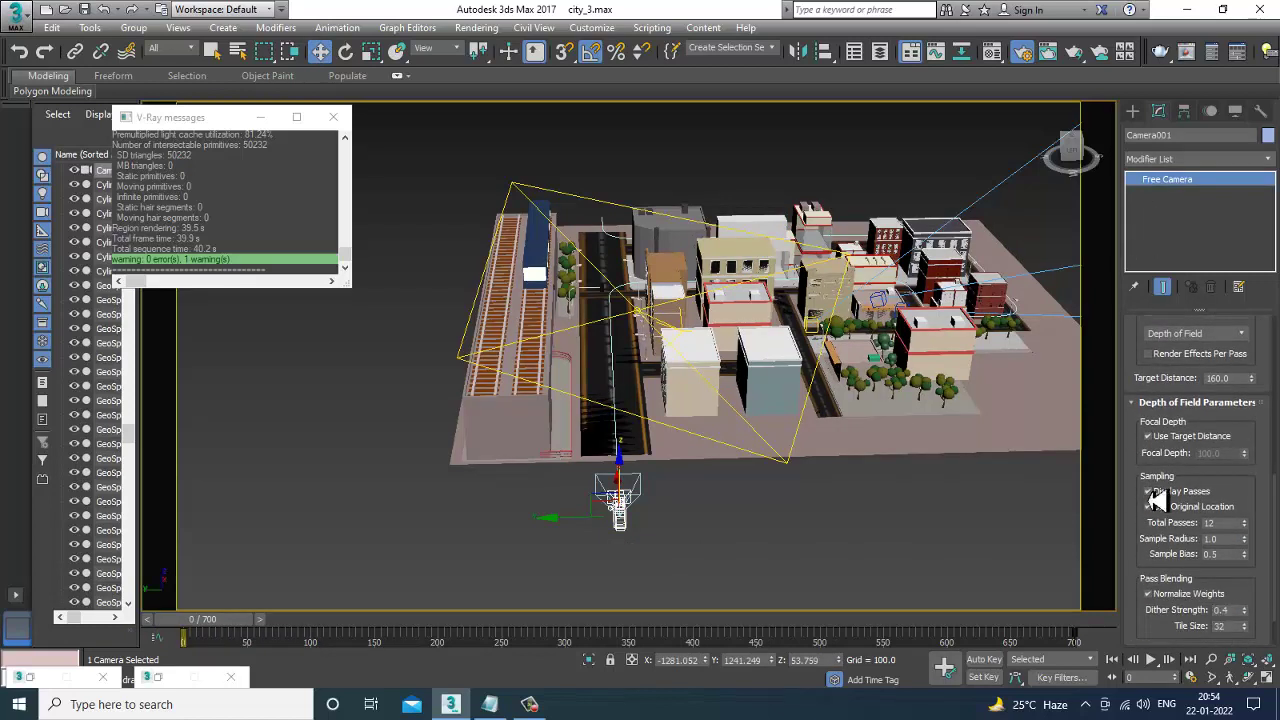
scroll(1152, 616, "down", 2)
scroll(1143, 508, "up", 3)
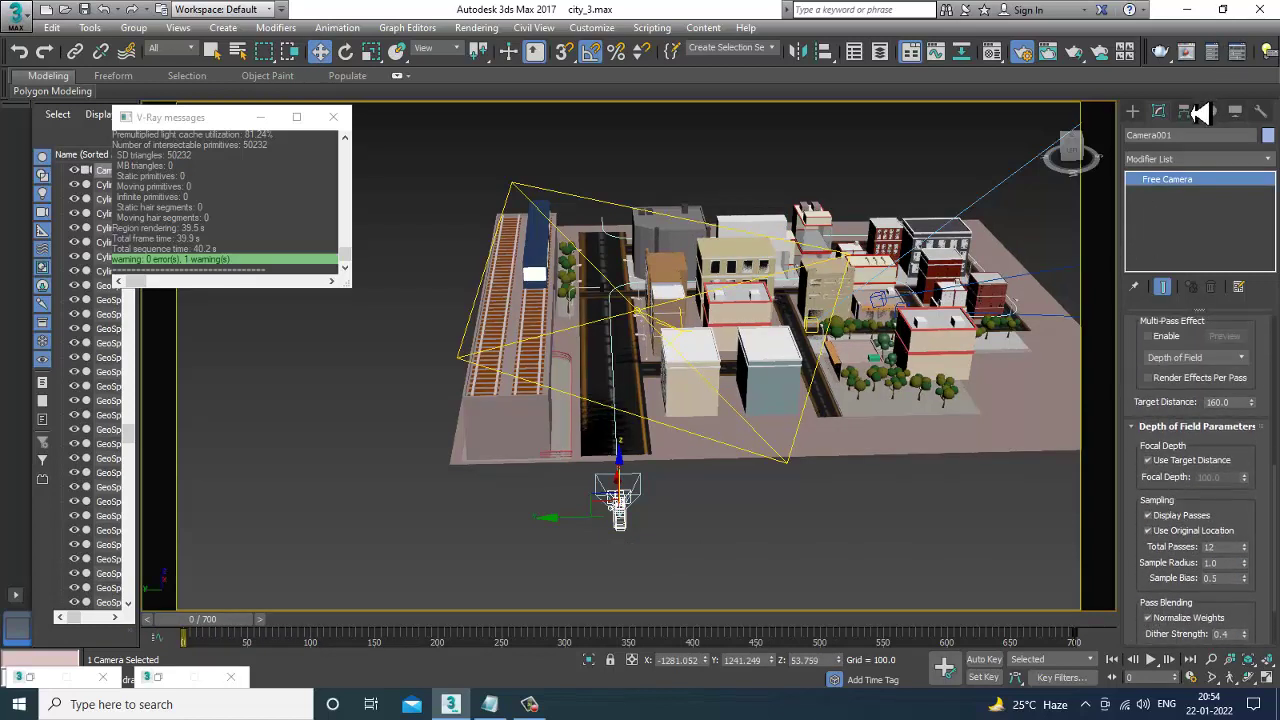
left_click(1188, 113)
left_click_drag(1157, 522, 1133, 348)
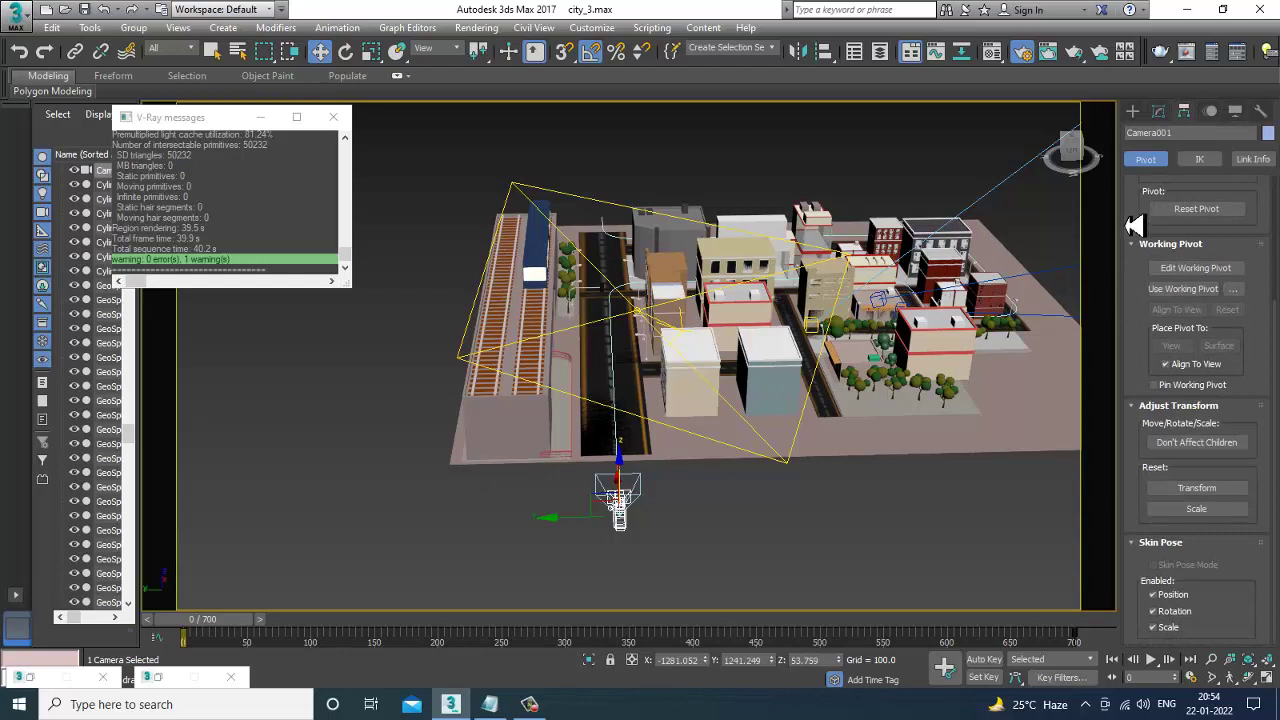
- Show Camera001's Line147 Path Parameters in Motion, with Follow and Loop enabled
scroll(1133, 226, "up", 3)
left_click(1212, 112)
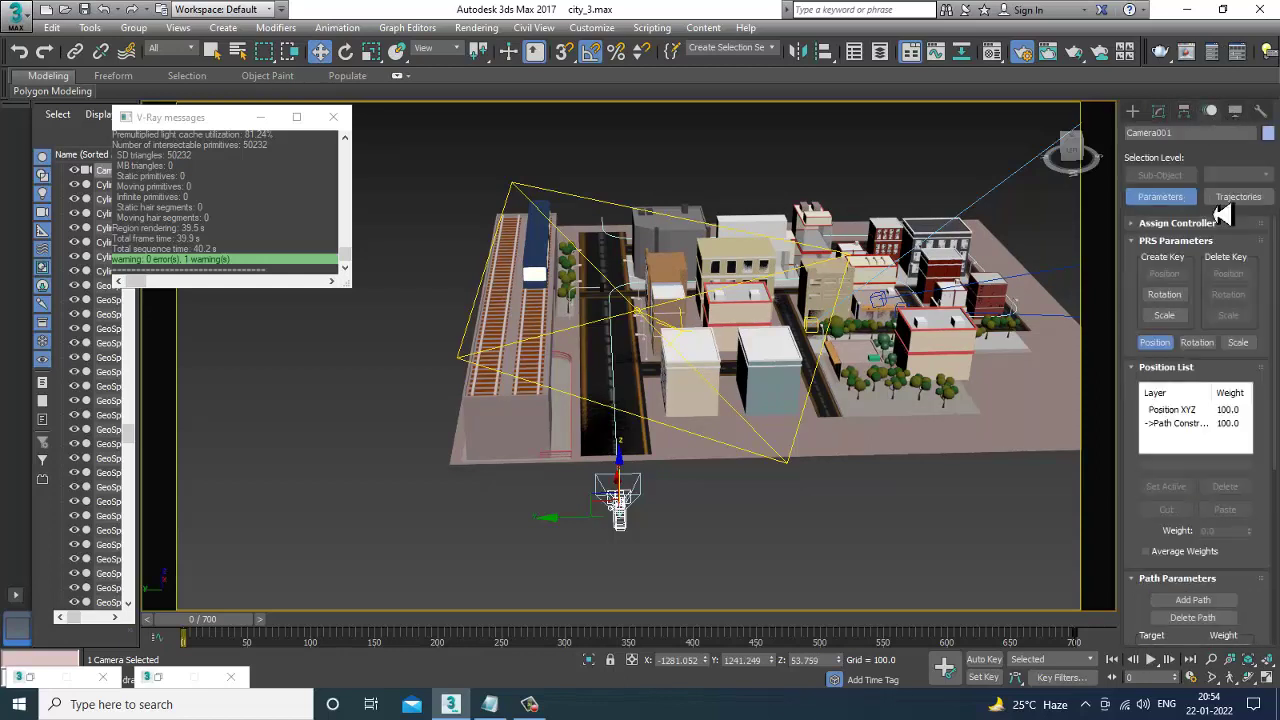
left_click_drag(1133, 549, 1147, 265)
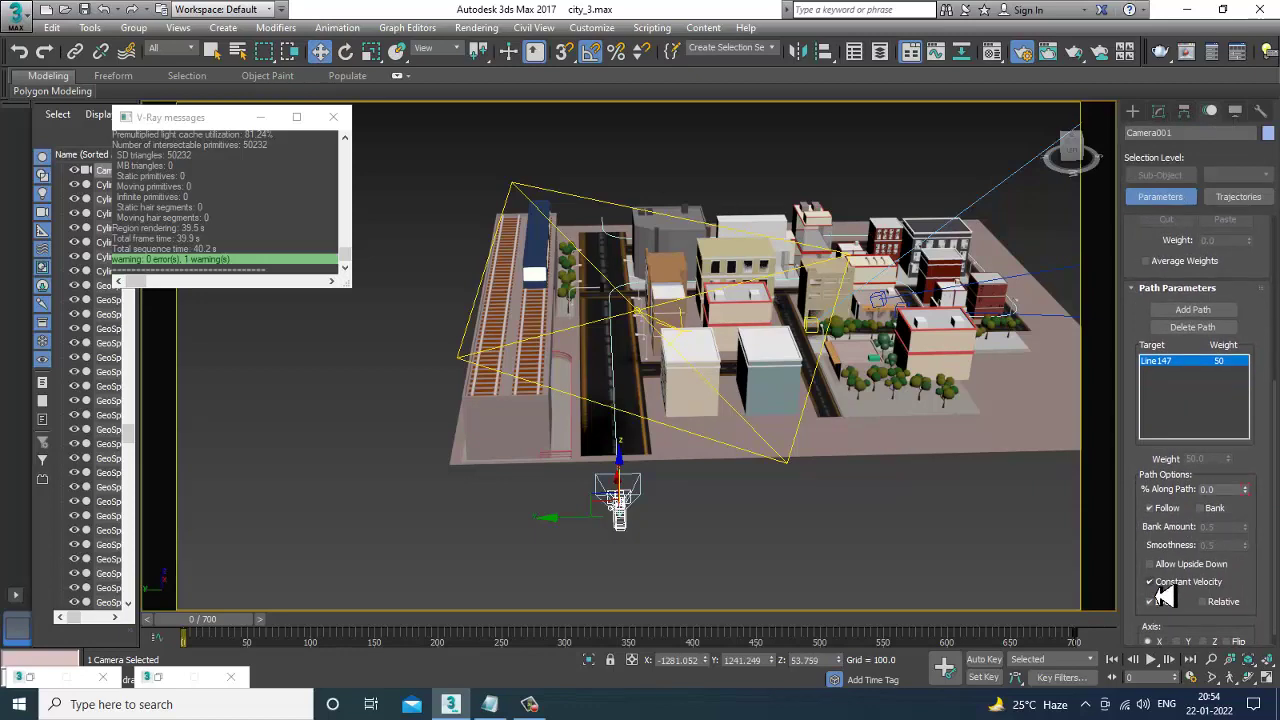
- Look through Camera001, play the road animation, stop it, and rewind to frame 0
key("c")
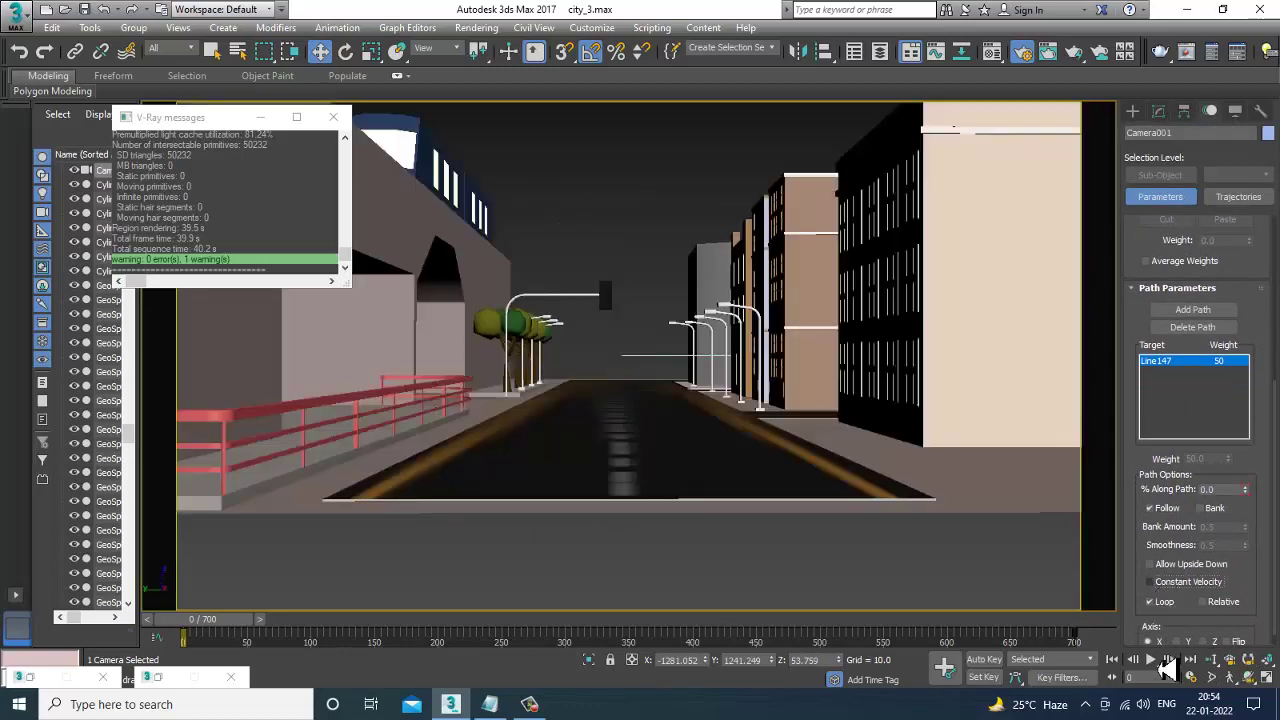
left_click(1160, 665)
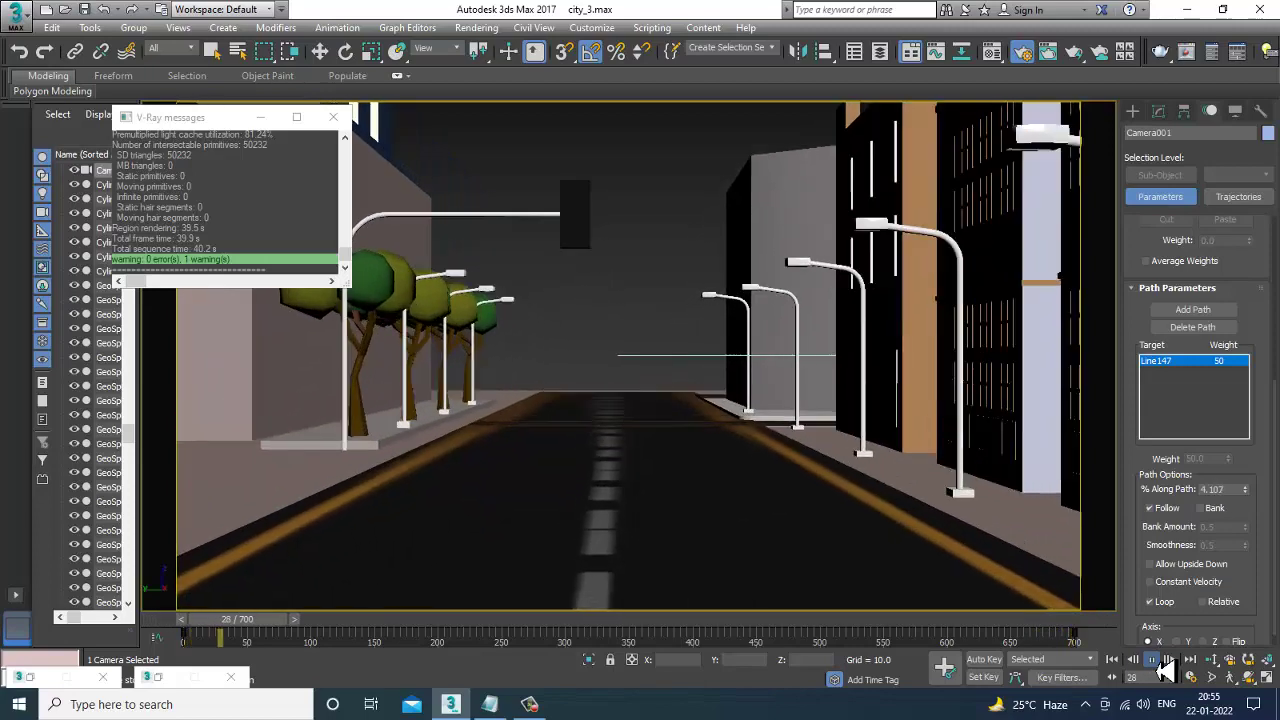
left_click(1152, 660)
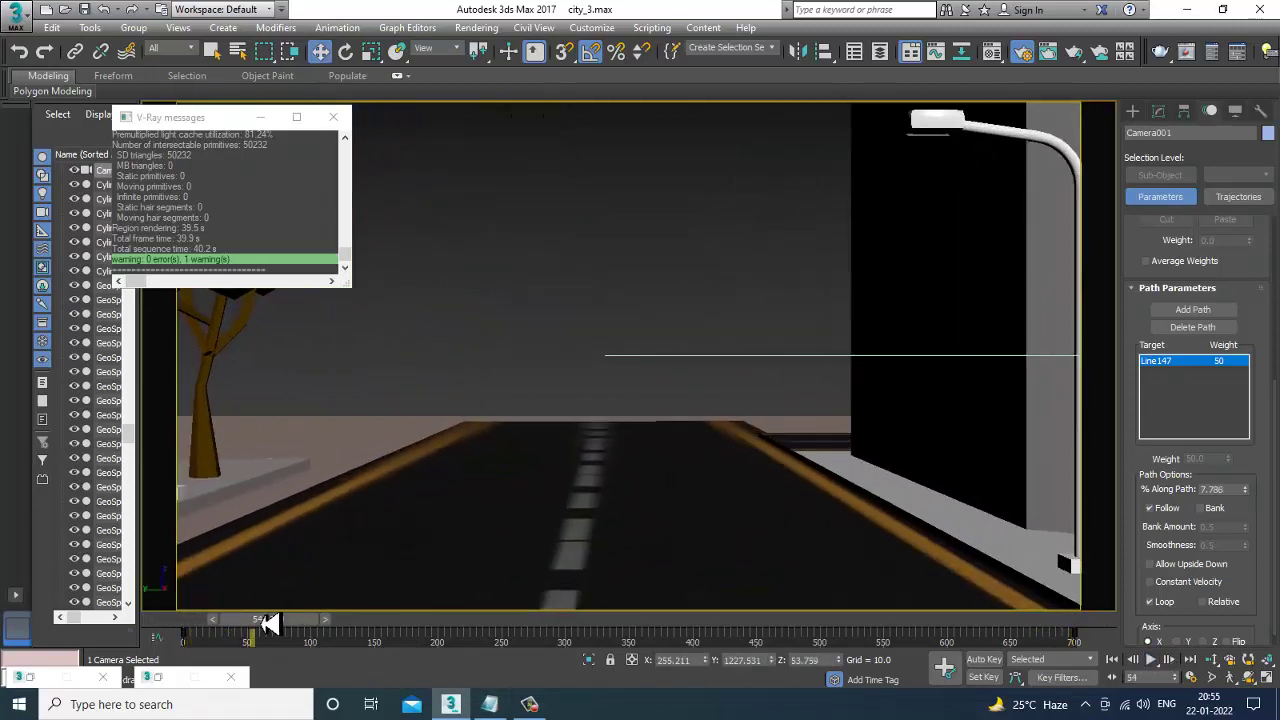
left_click_drag(283, 625, 200, 624)
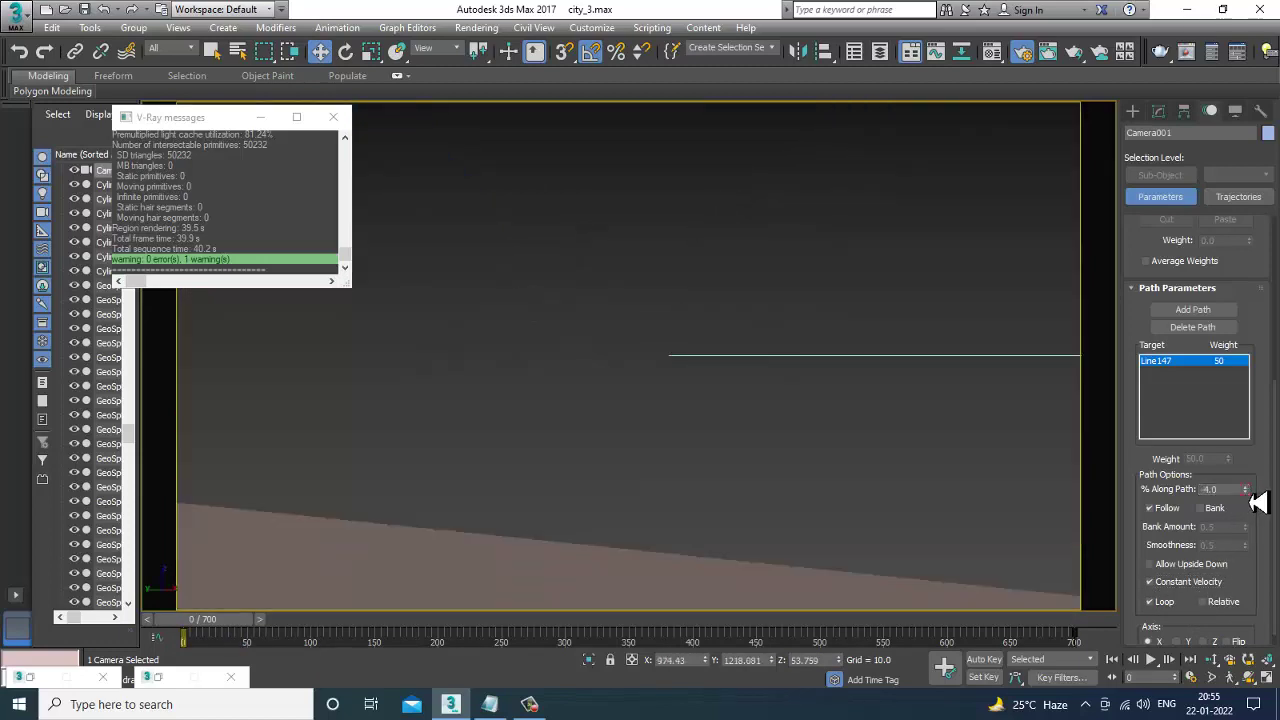
- Adjust Camera001's path settings, then open the Walkthrough Assistant from the Animation menu
left_click_drag(1247, 490, 1236, 528)
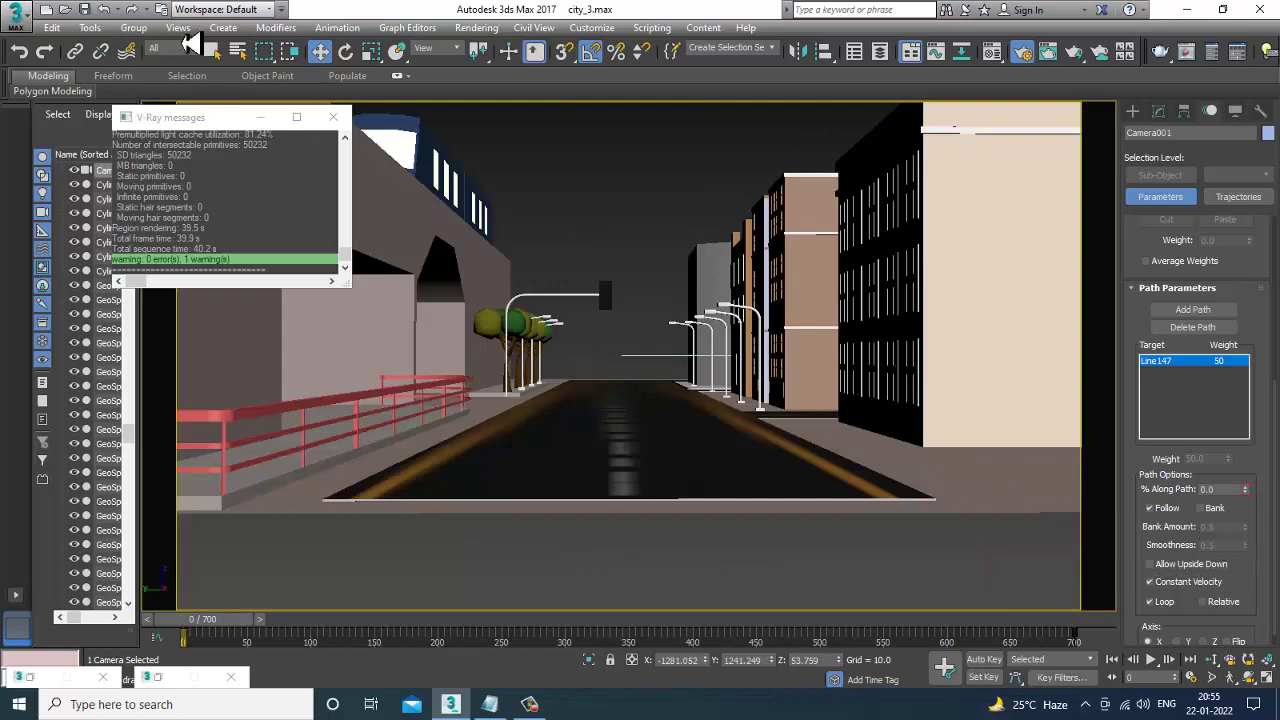
left_click(90, 27)
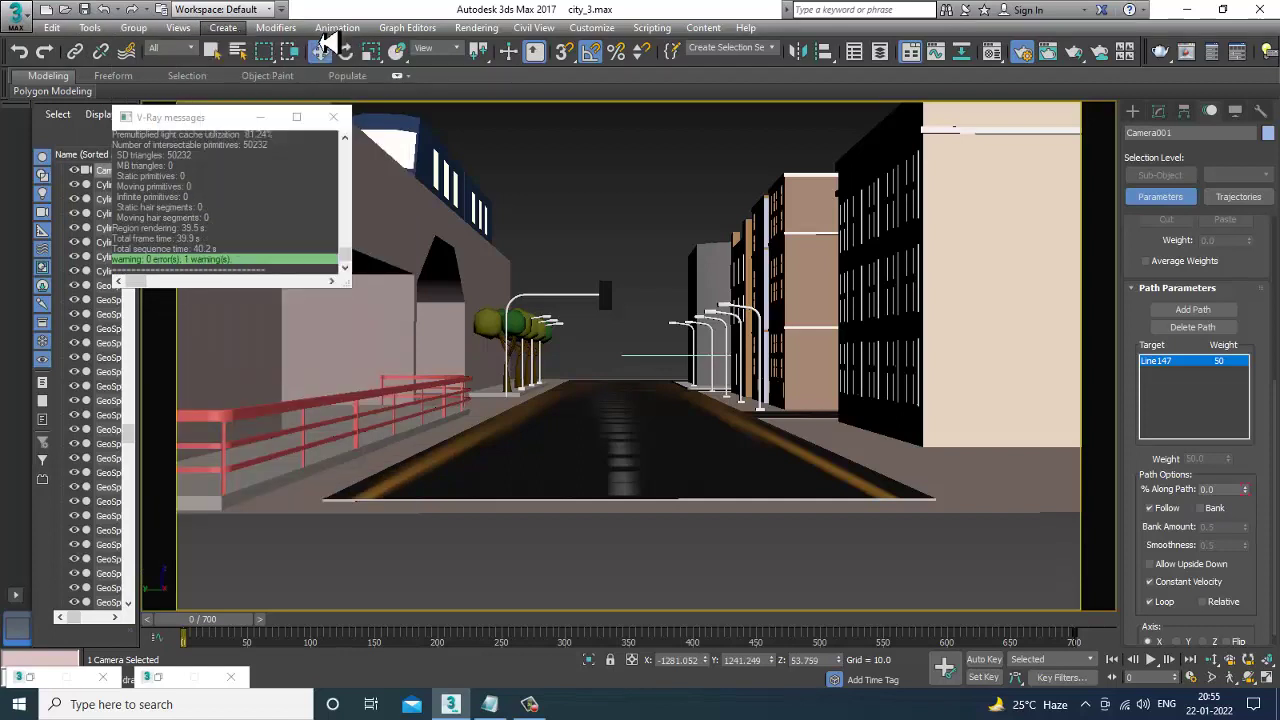
left_click(440, 537)
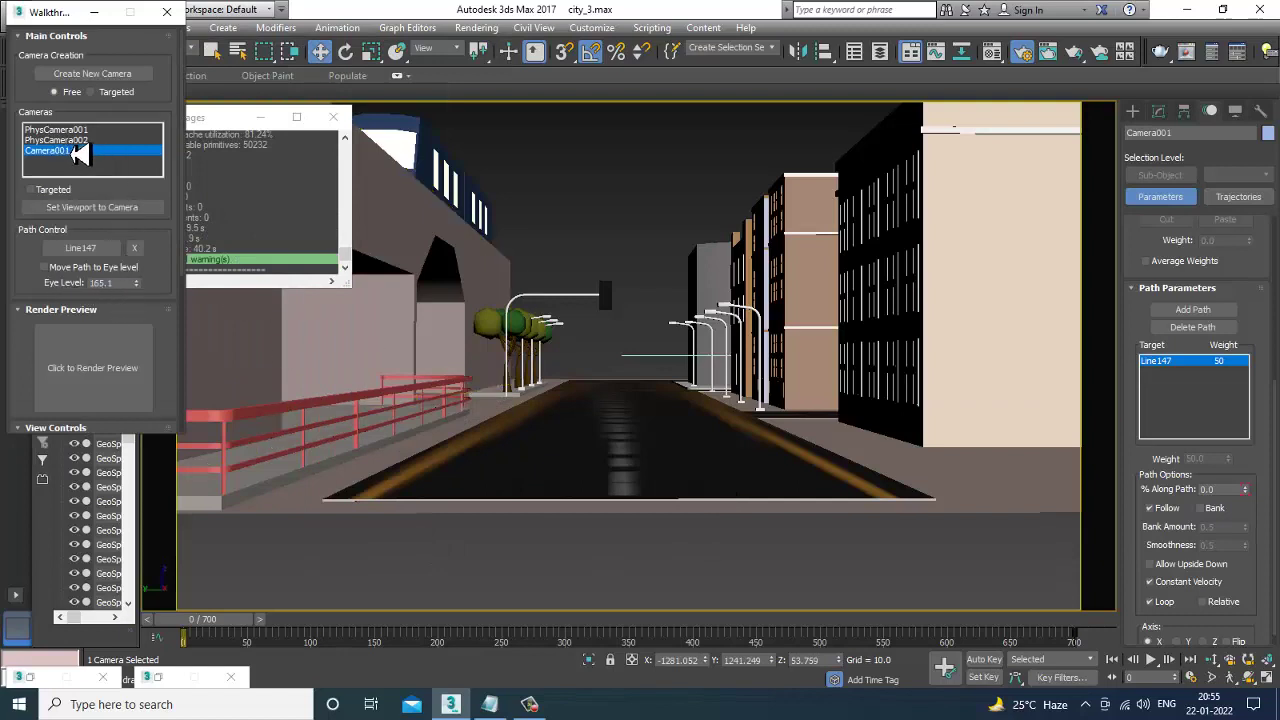
- Turn Camera001's head slightly sideways with the Turn Head slider
scroll(160, 258, "down", 2)
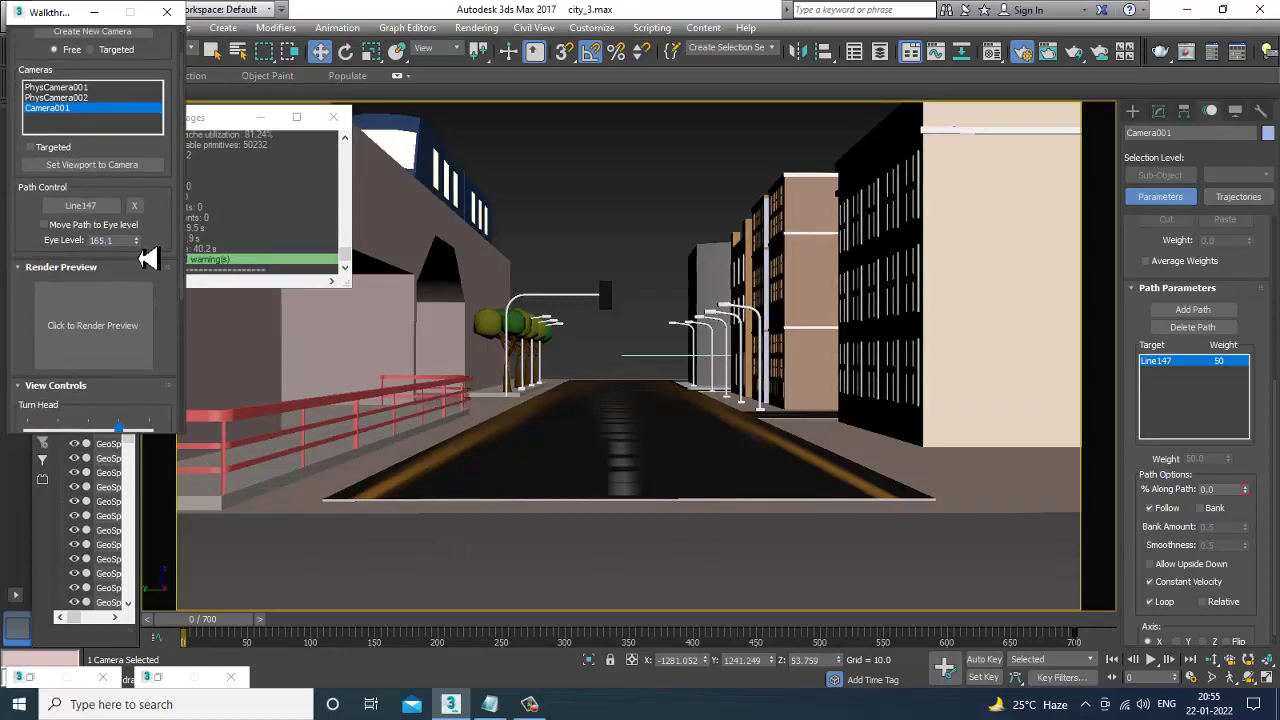
scroll(160, 255, "up", 3)
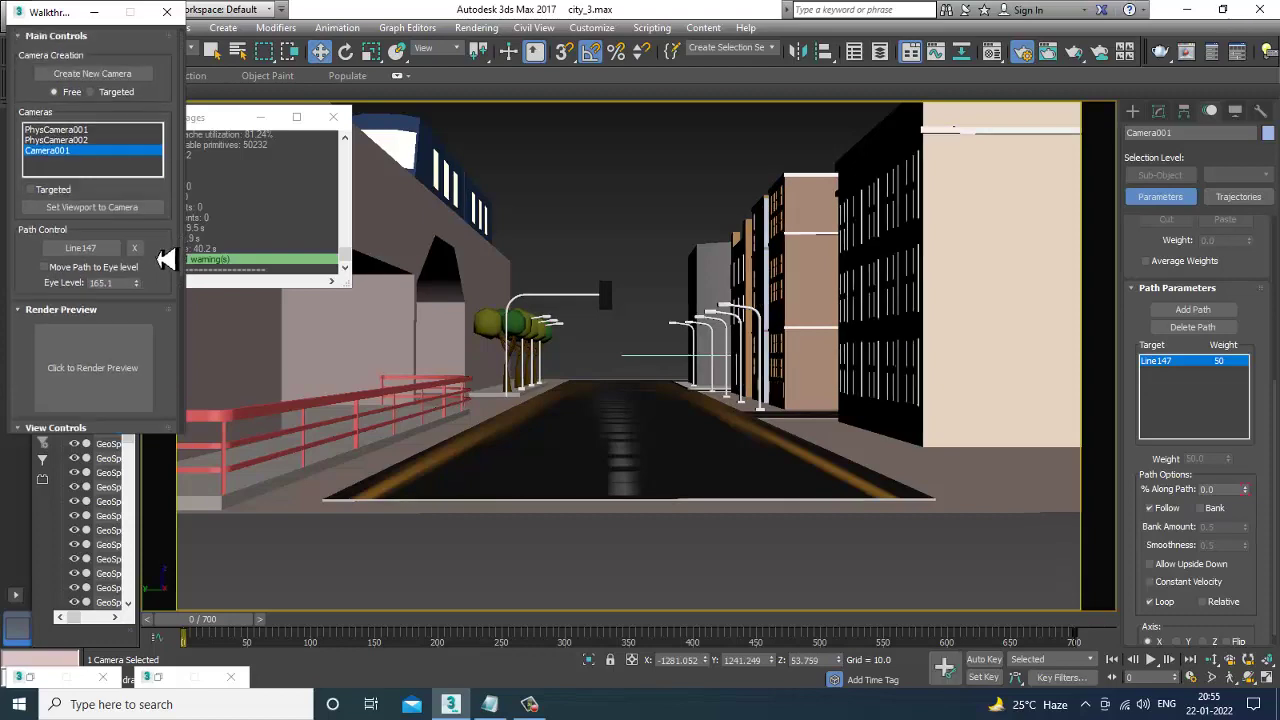
scroll(163, 260, "down", 2)
scroll(165, 160, "down", 4)
scroll(165, 160, "down", 1)
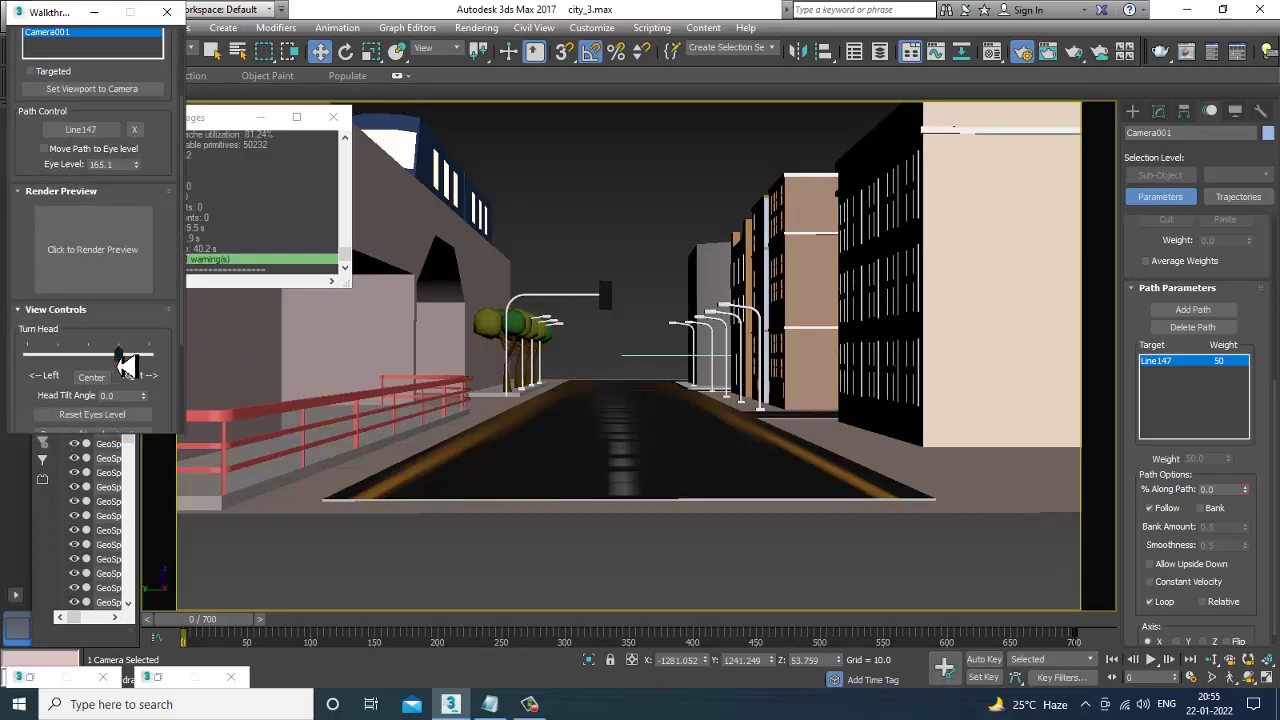
left_click_drag(120, 360, 122, 362)
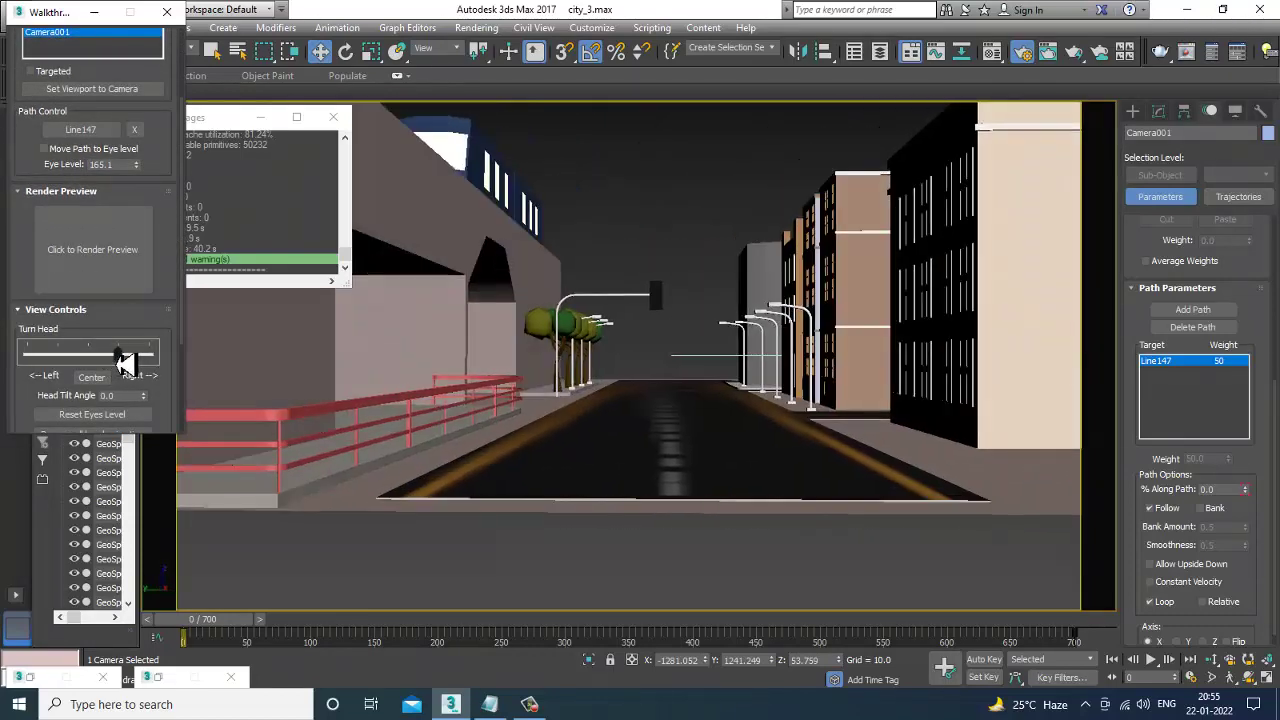
- Narrow Camera001's field of view to 41.8
scroll(163, 329, "up", 5)
scroll(163, 329, "down", 1)
scroll(163, 329, "down", 5)
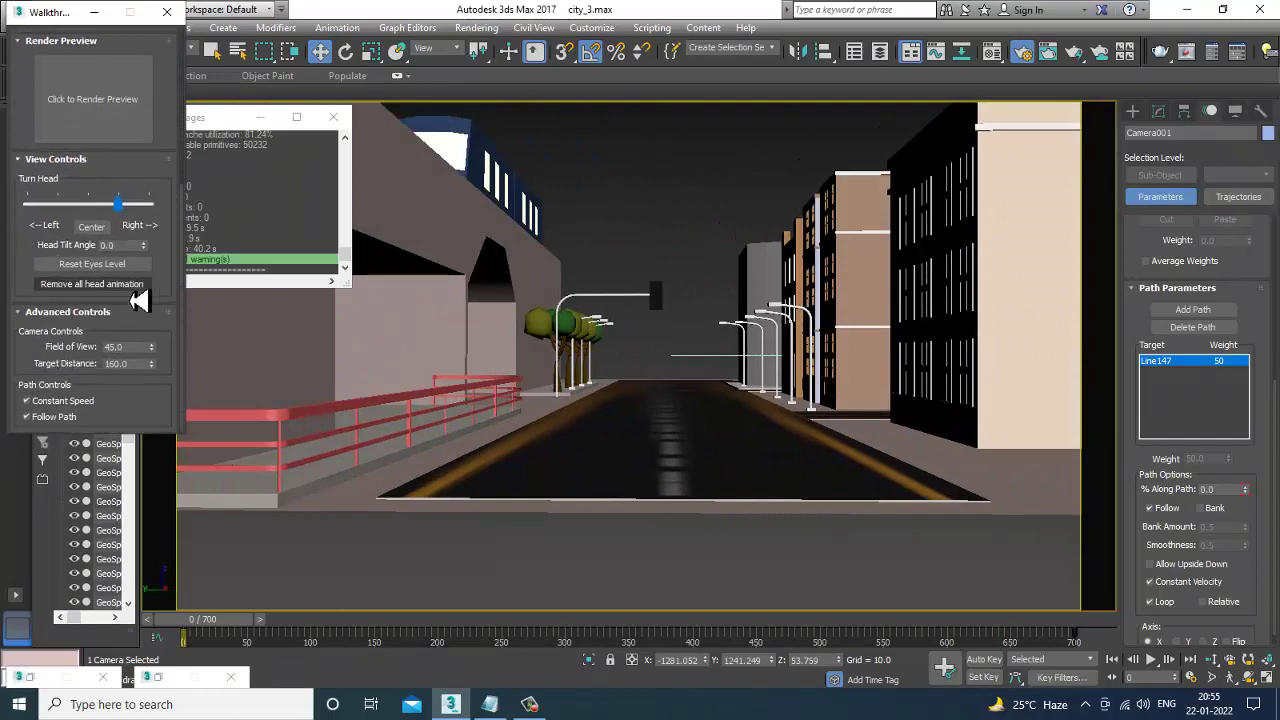
left_click_drag(163, 358, 163, 371)
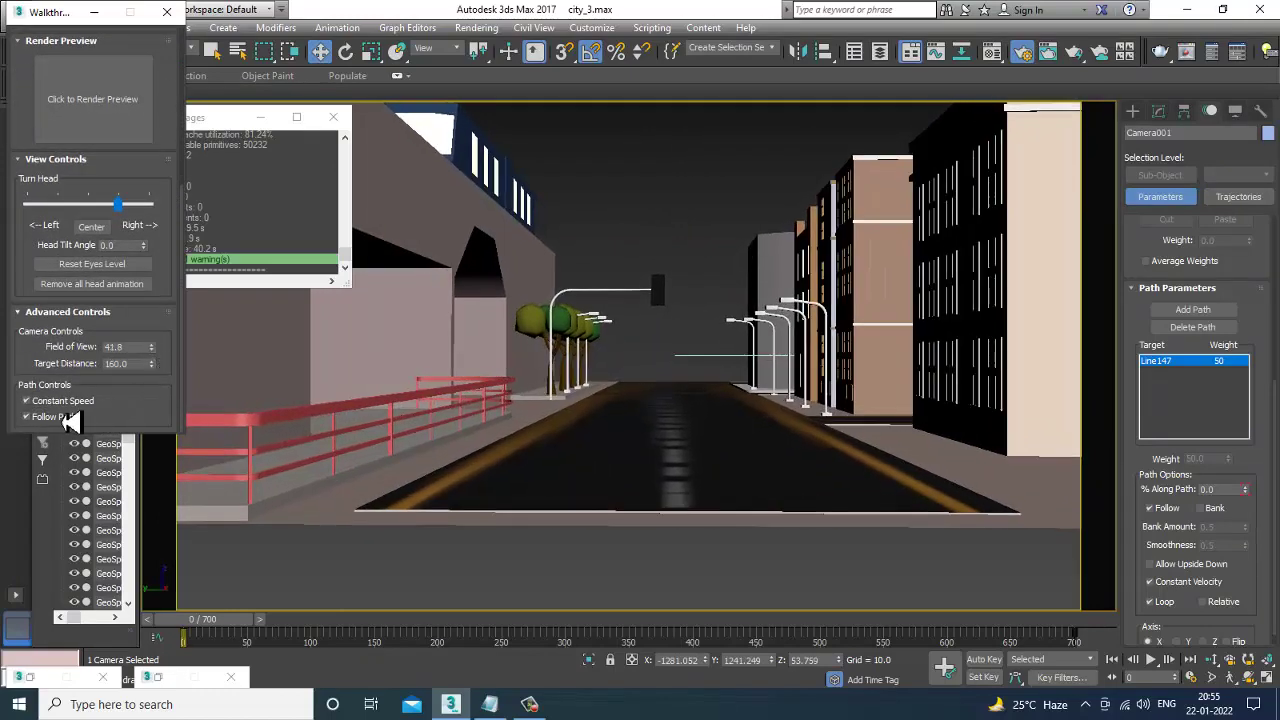
scroll(35, 416, "up", 5)
- Put away the Walkthrough Assistant, move to about frame 206, and V-Ray render Camera001's view
left_click(97, 13)
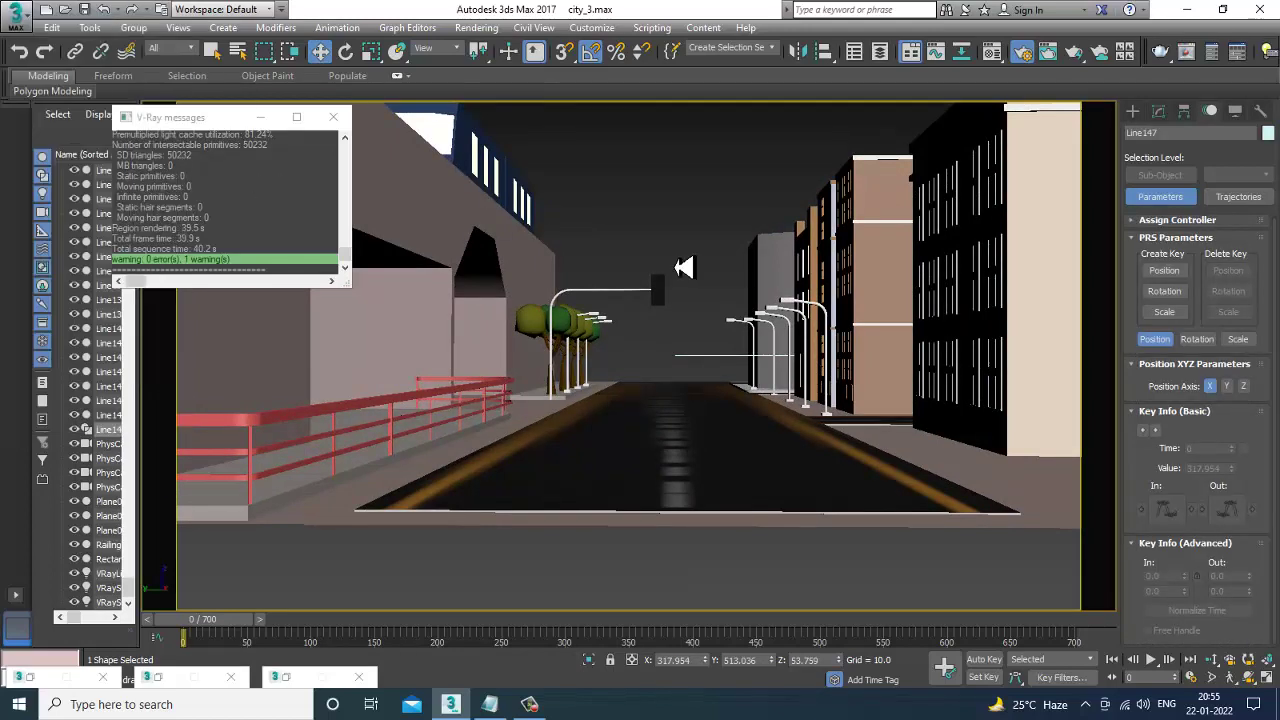
left_click(672, 195)
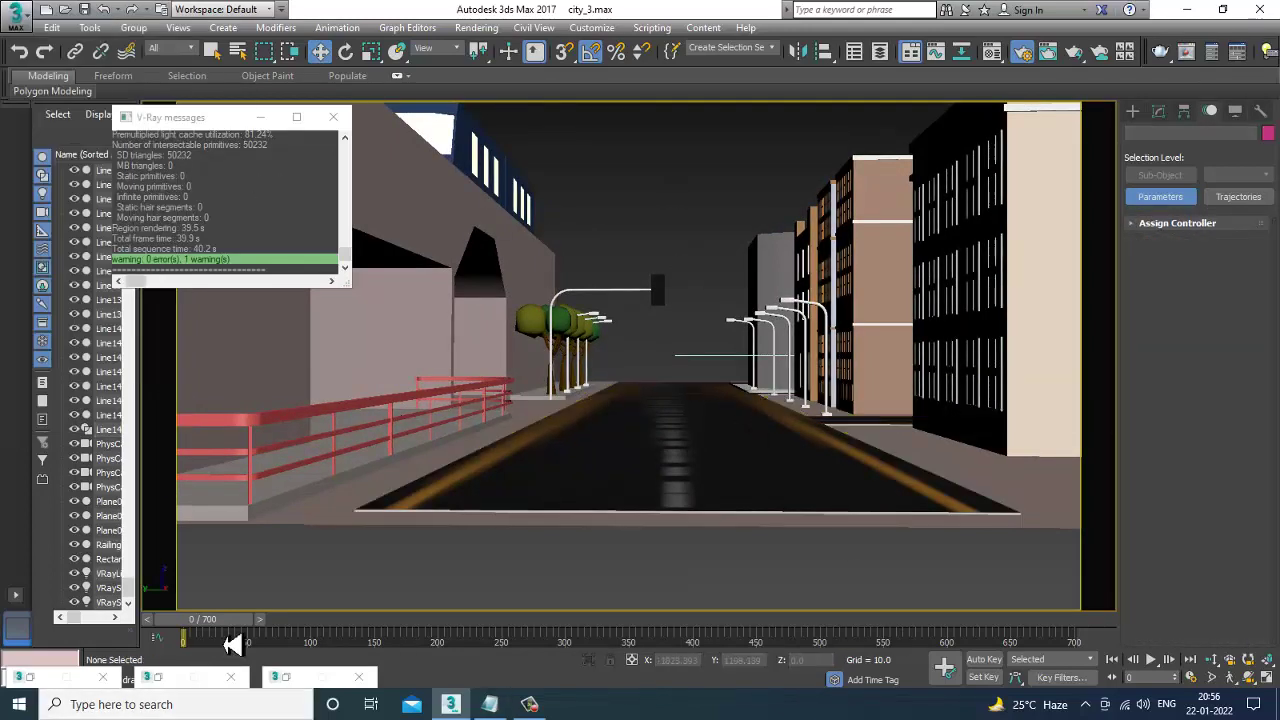
mouse_move(236, 640)
left_mouse_down()
mouse_move(557, 634)
mouse_move(471, 663)
left_mouse_up()
key("w")
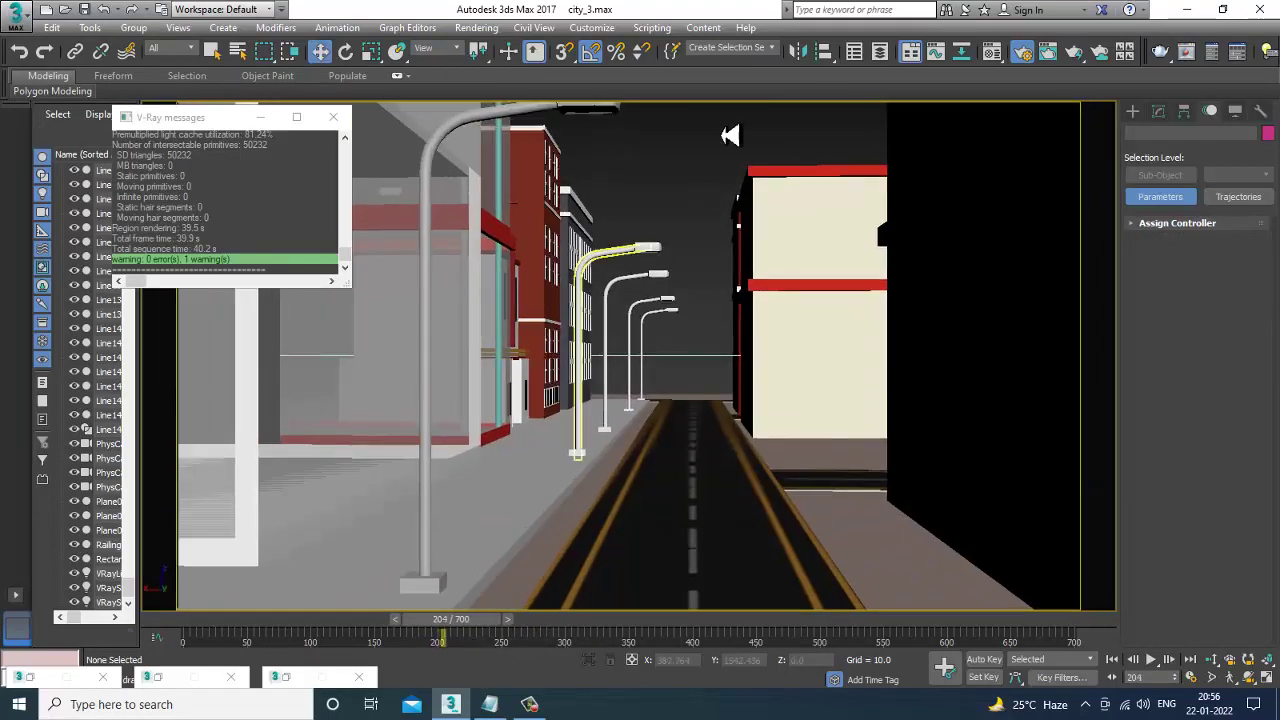
left_click(476, 28)
left_click(490, 41)
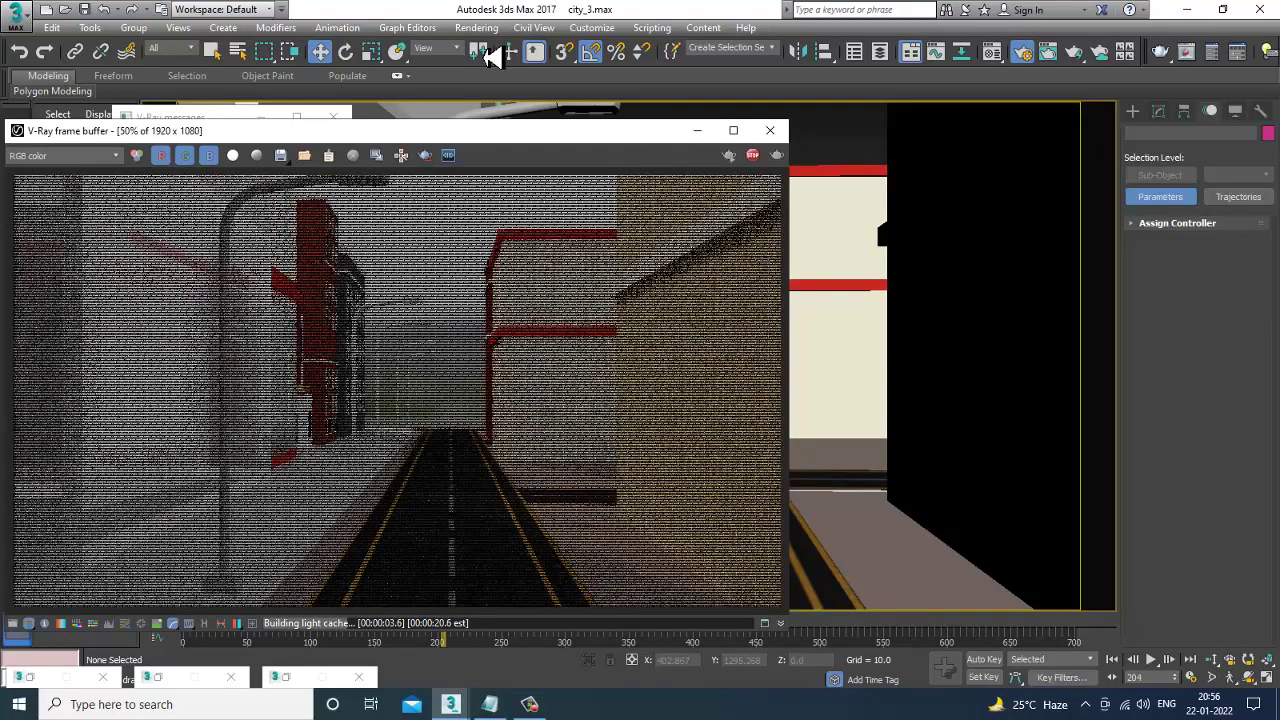
left_click(770, 136)
- Test-render Camera001 further along the street, close the preview, and scrub to about frame 218
mouse_move(450, 622)
left_mouse_down()
mouse_move(1080, 641)
mouse_move(243, 674)
left_mouse_up()
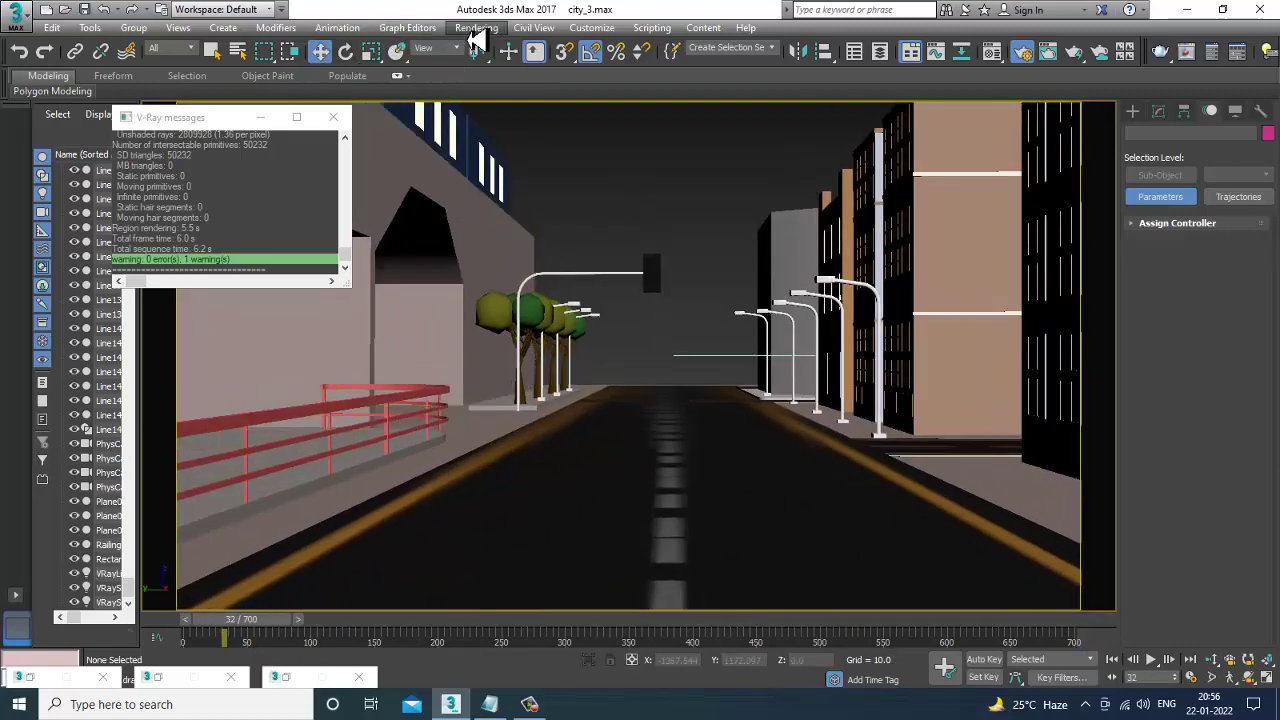
left_click(476, 27)
left_click(495, 42)
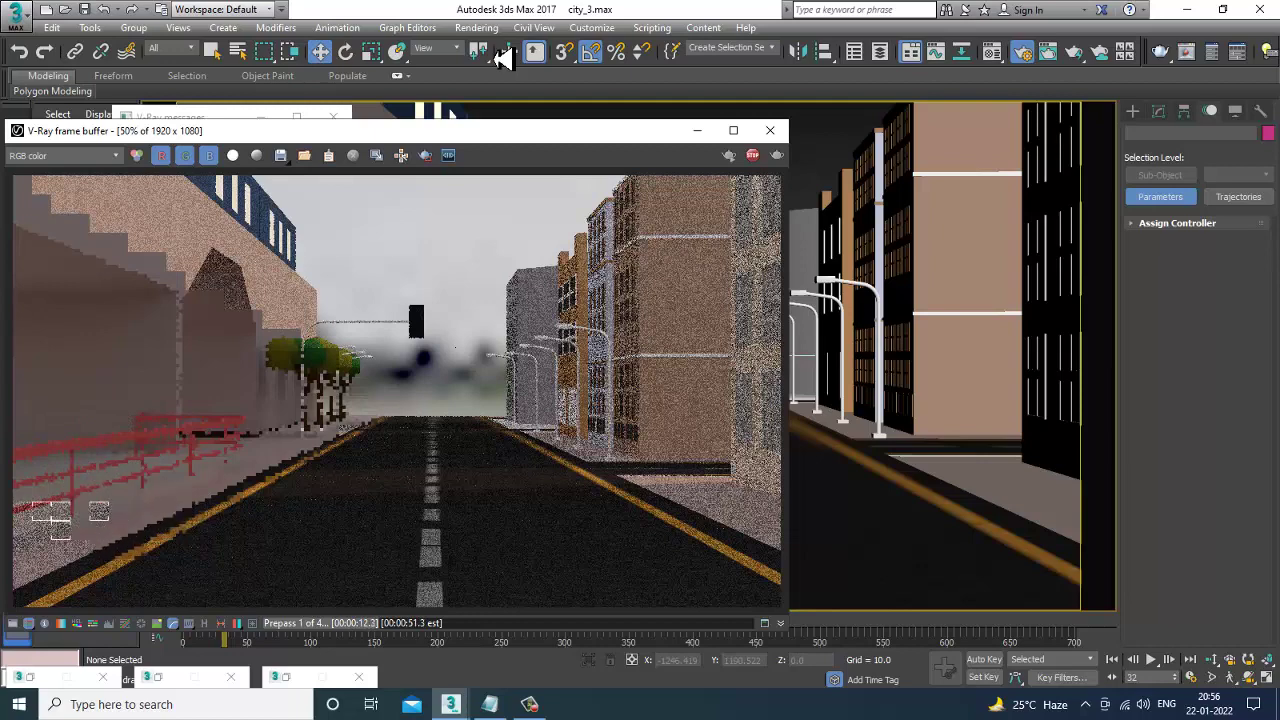
left_click(781, 131)
mouse_move(257, 632)
left_mouse_down()
mouse_move(485, 665)
mouse_move(663, 671)
mouse_move(578, 690)
left_mouse_up()
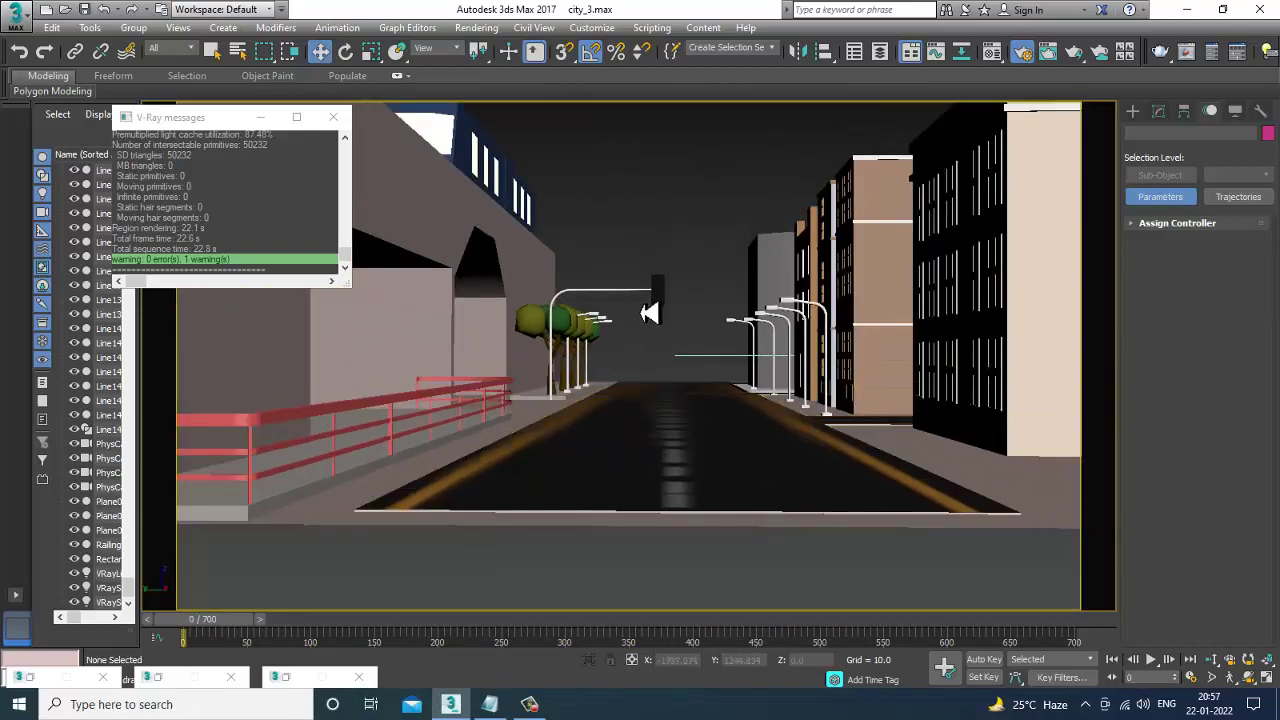
- Switch between the perspective overview, the street-level camera and a camera above the street
key("p")
middle_click_drag(886, 377, 660, 471, "alt")
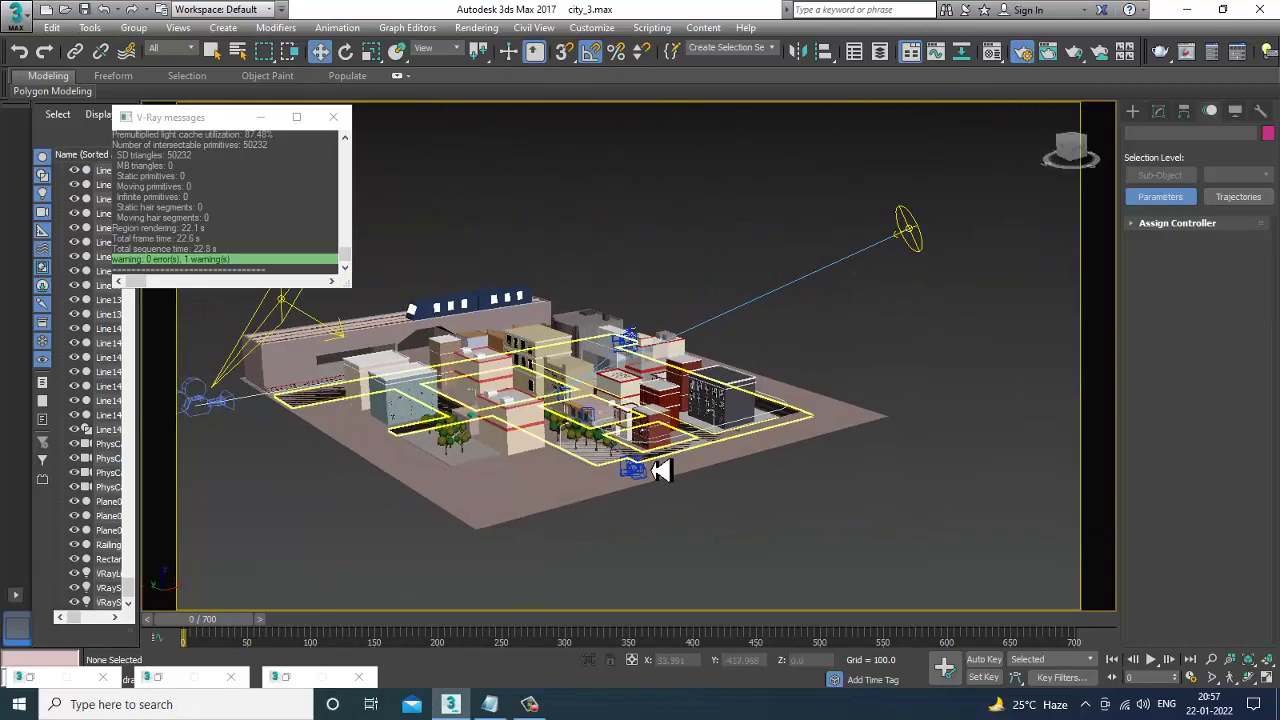
key("c")
double_click(610, 244)
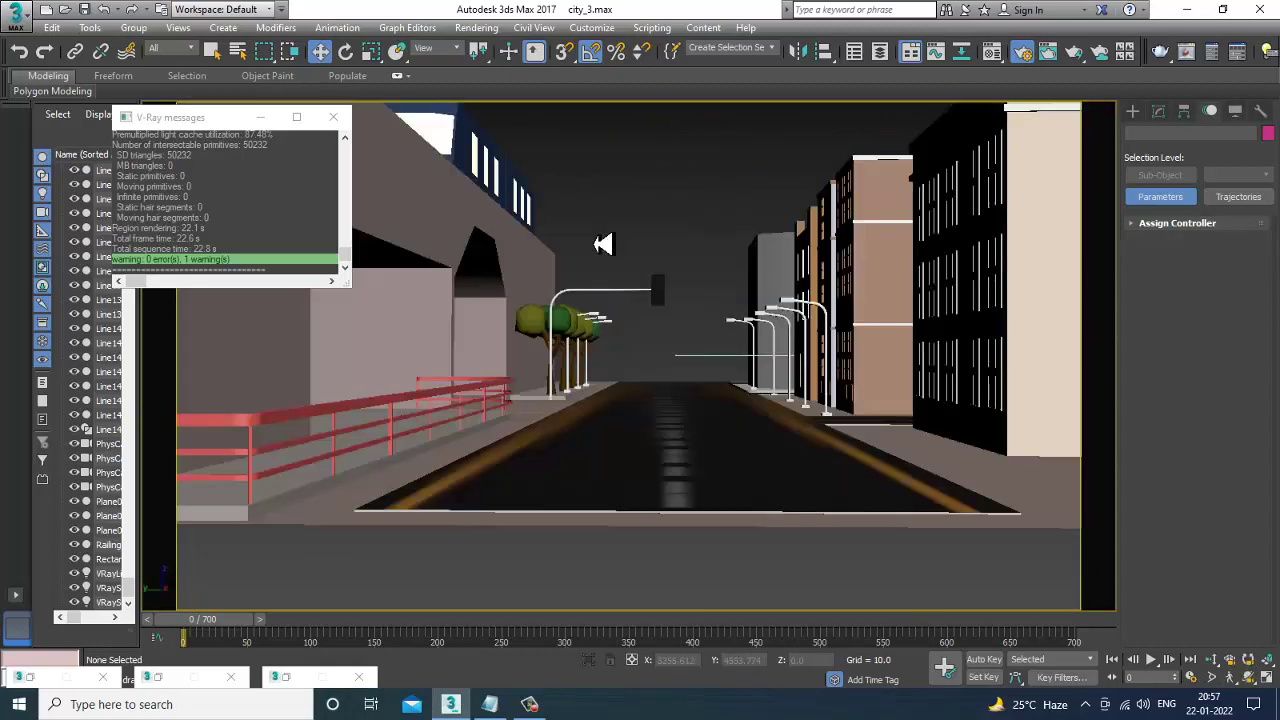
key("c")
double_click(608, 257)
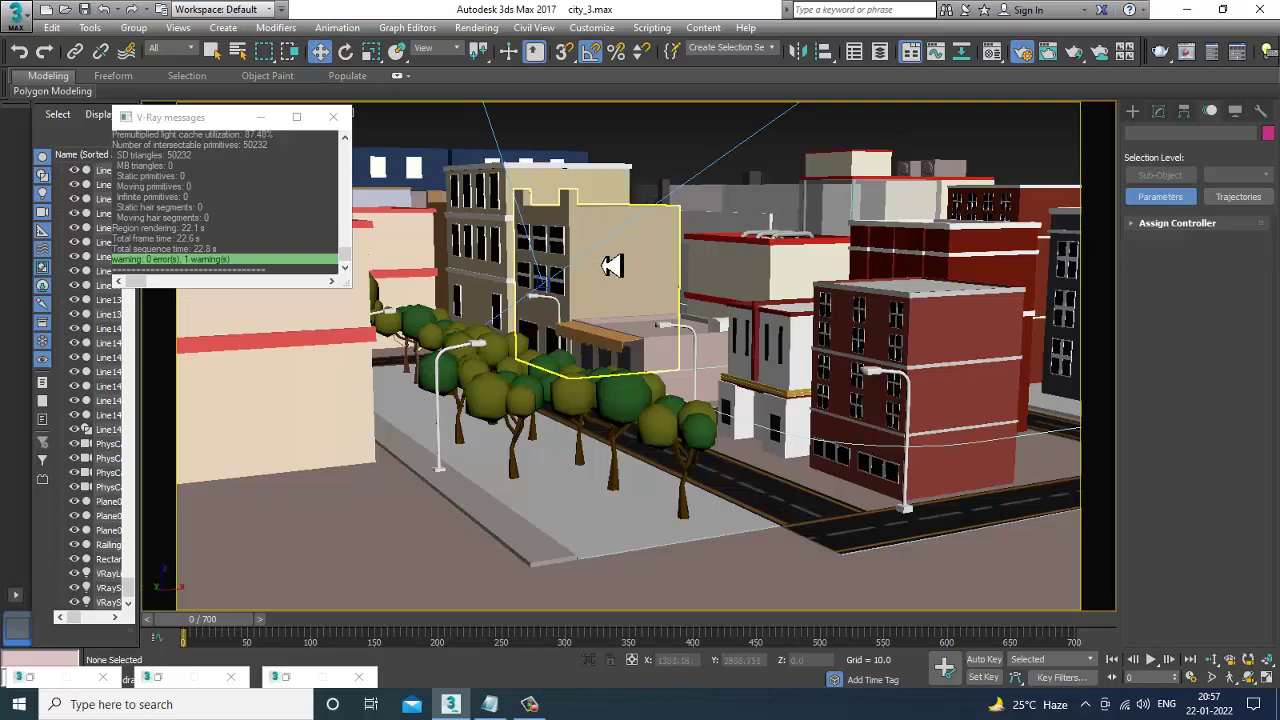
left_click(476, 27)
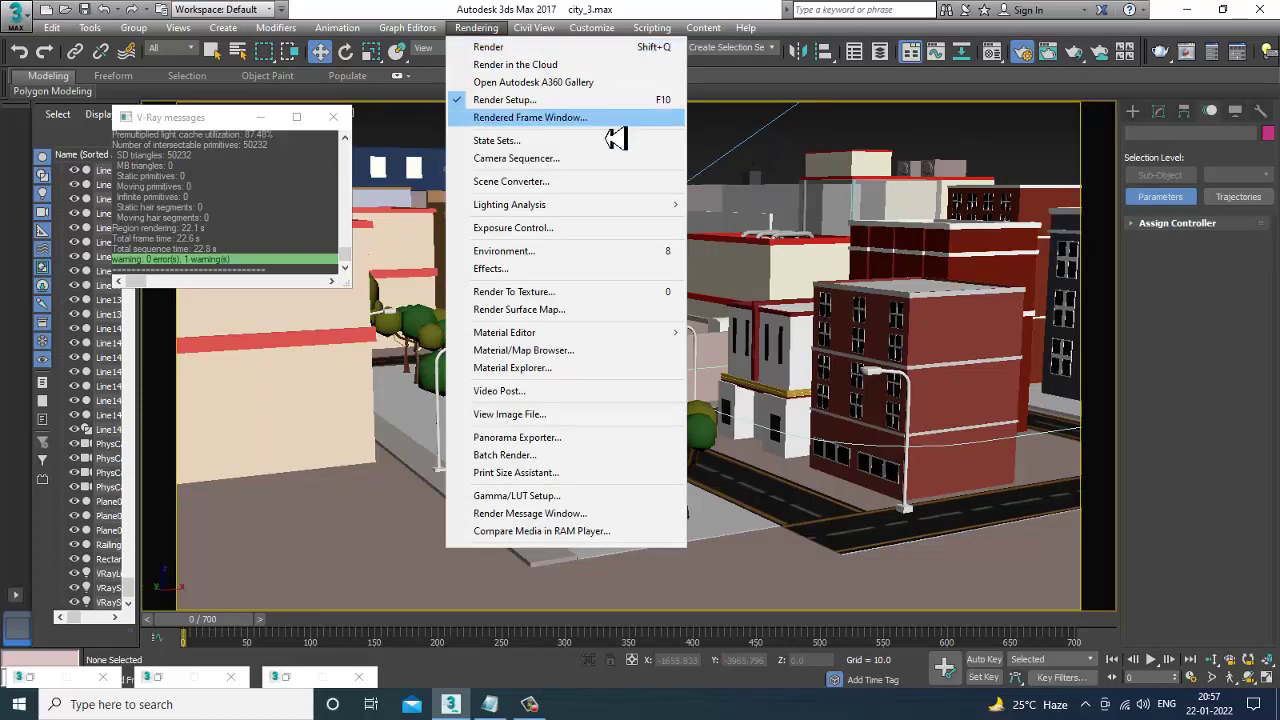
- Return to a zoomed-out perspective and orbit to an overhead view of the city
key("Escape")
key("p")
key("z")
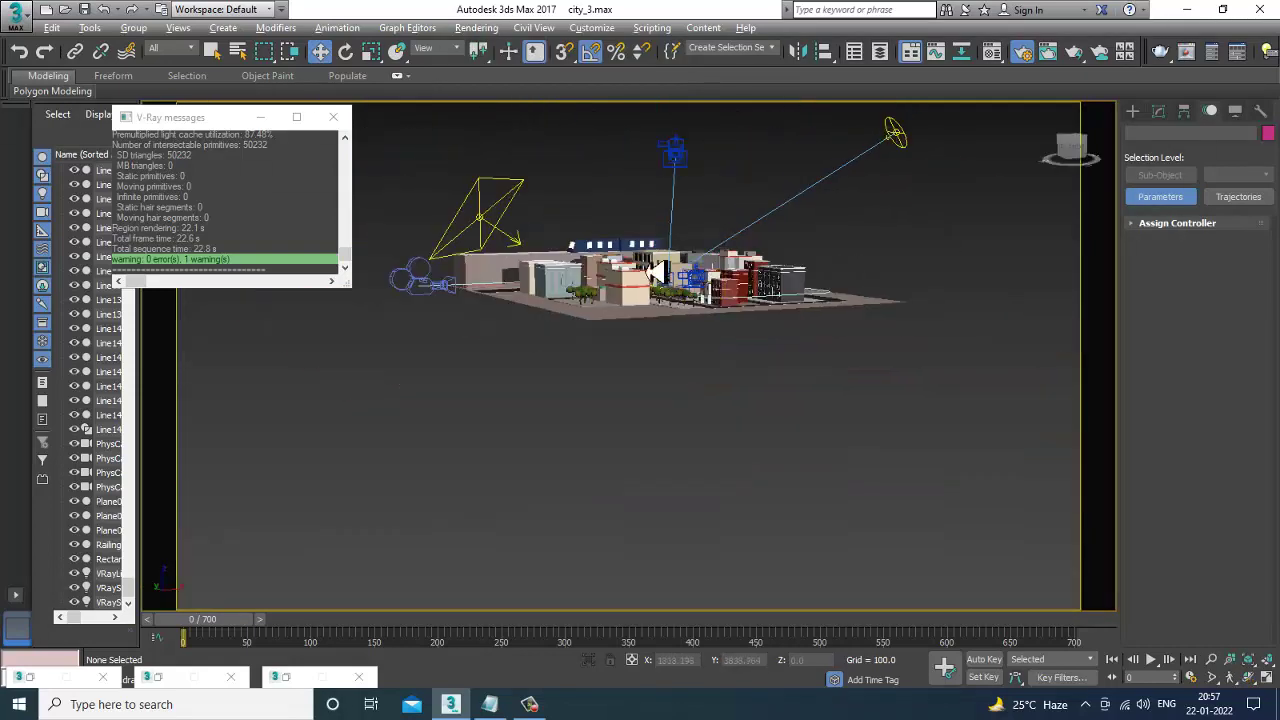
middle_click_drag(657, 272, 640, 330, "alt")
left_click(505, 268)
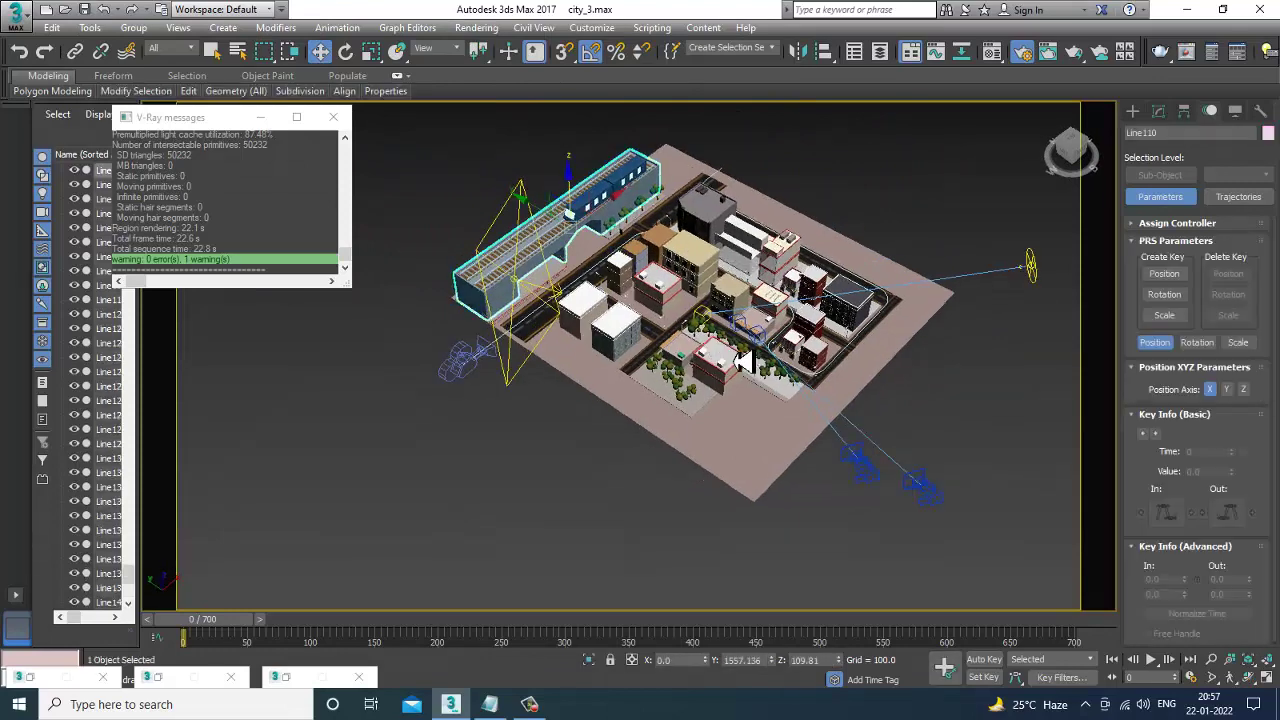
middle_click_drag(742, 362, 588, 400, "alt")
- Mirror-copy VRayLight001 to the city's right side and set the copy's multiplier to 0.08
left_click(601, 397)
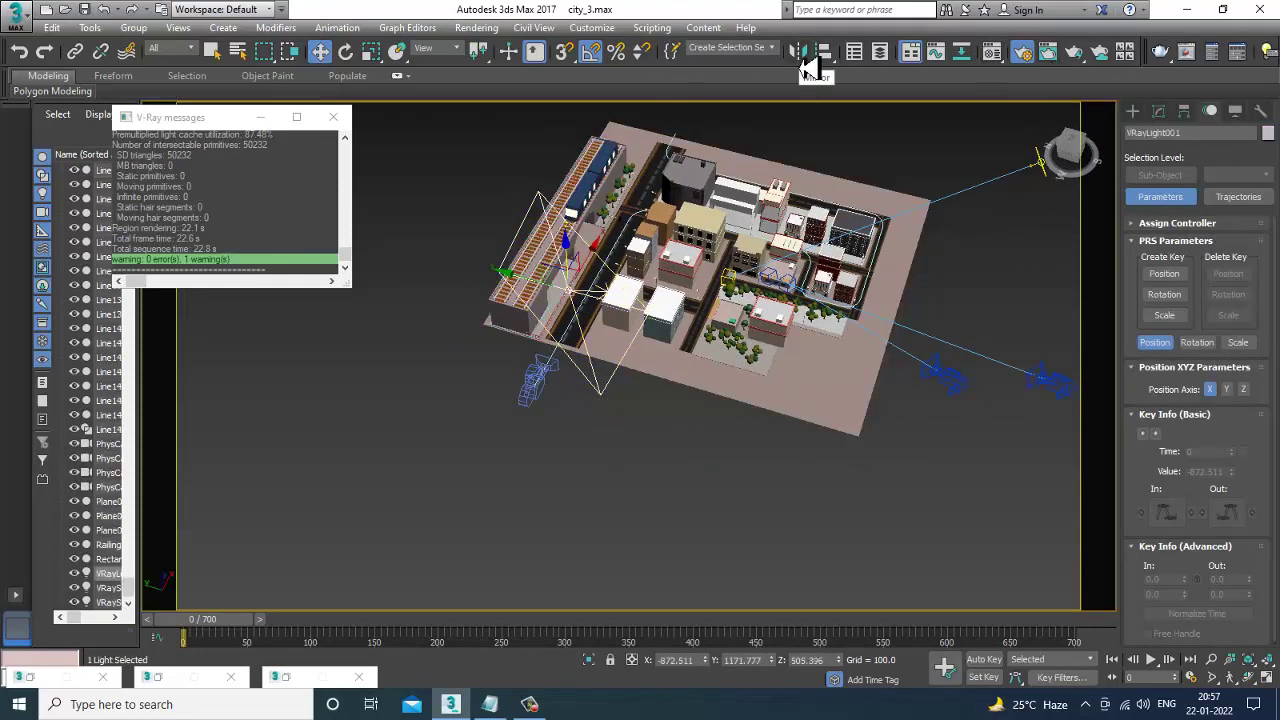
left_click(800, 55)
left_click(626, 386)
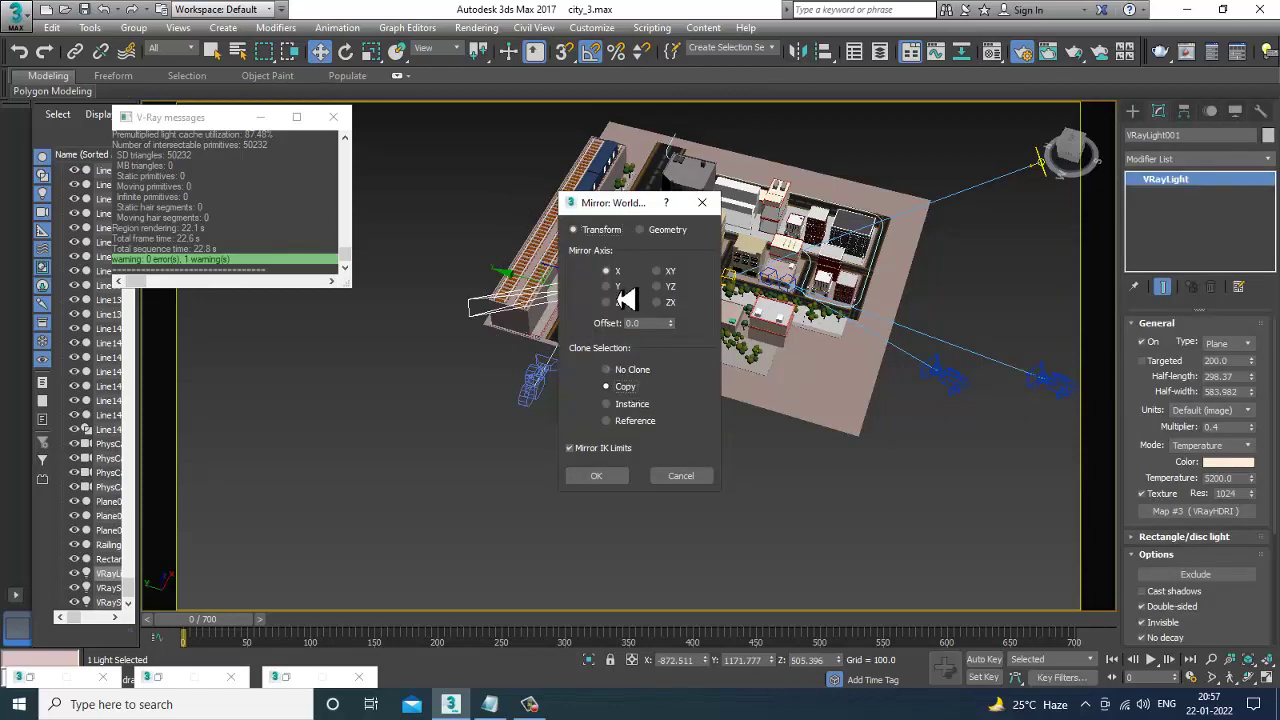
left_click(605, 476)
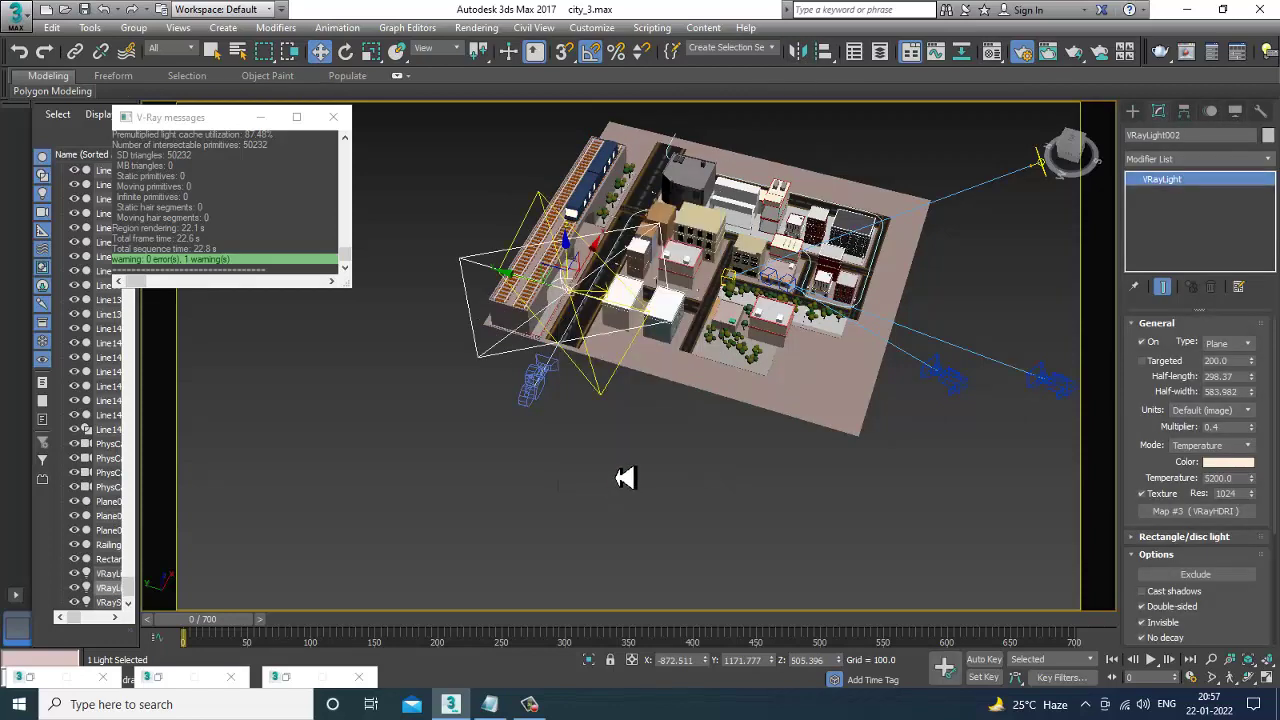
left_click_drag(543, 295, 786, 357)
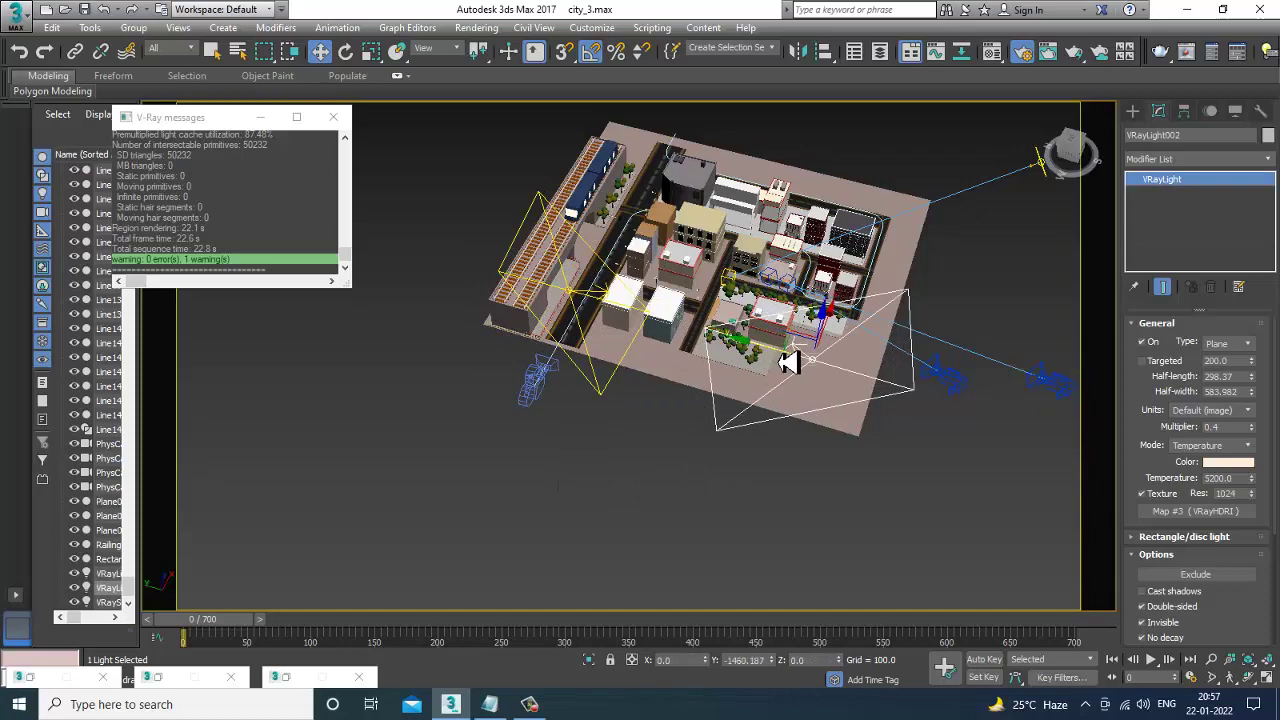
mouse_move(786, 357)
middle_mouse_down("alt")
mouse_move(890, 371)
mouse_move(729, 400)
middle_mouse_up("alt")
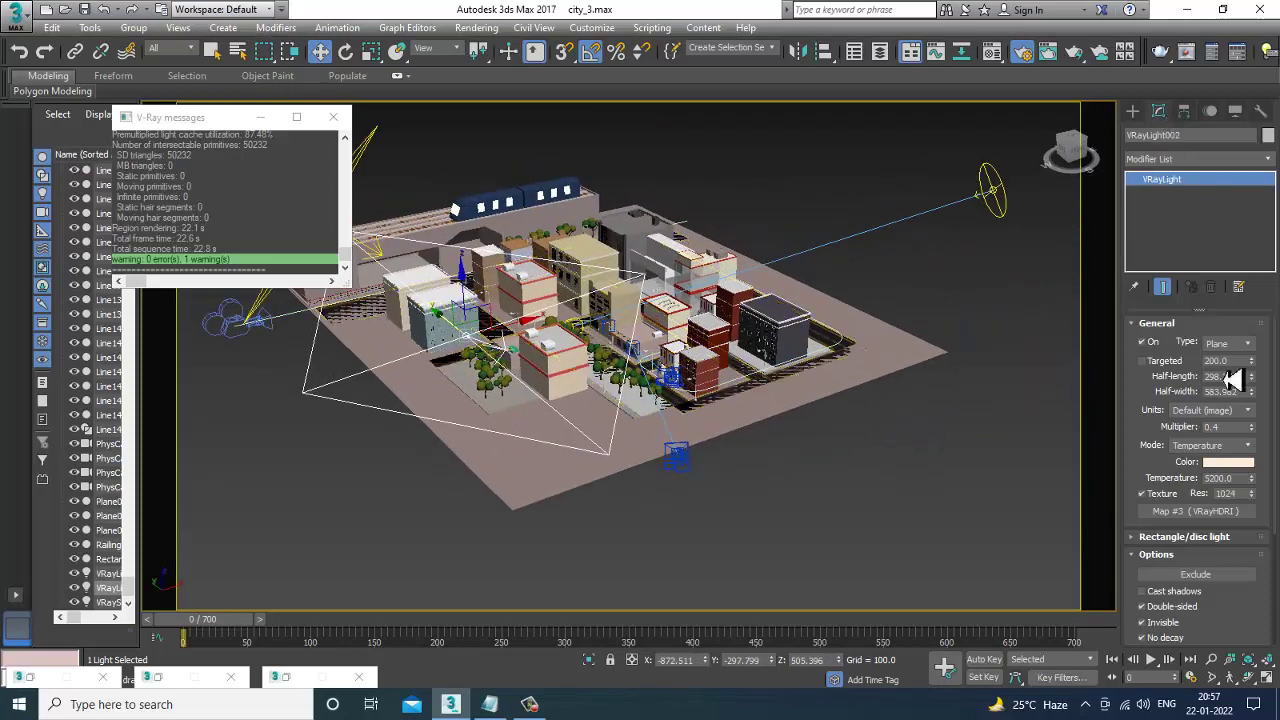
double_click(1224, 428)
type("0.08")
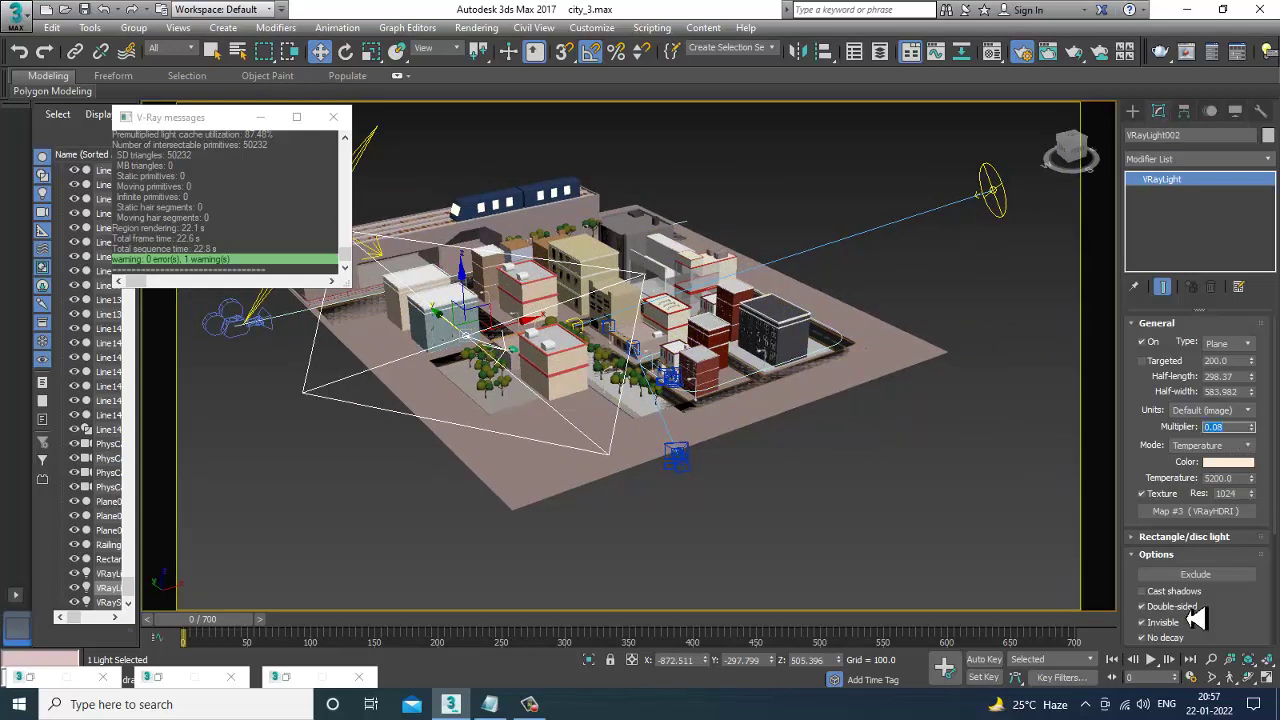
left_click(948, 336)
- Look through PhysCamera002 and start a V-Ray render from Rendering > Render
key("c")
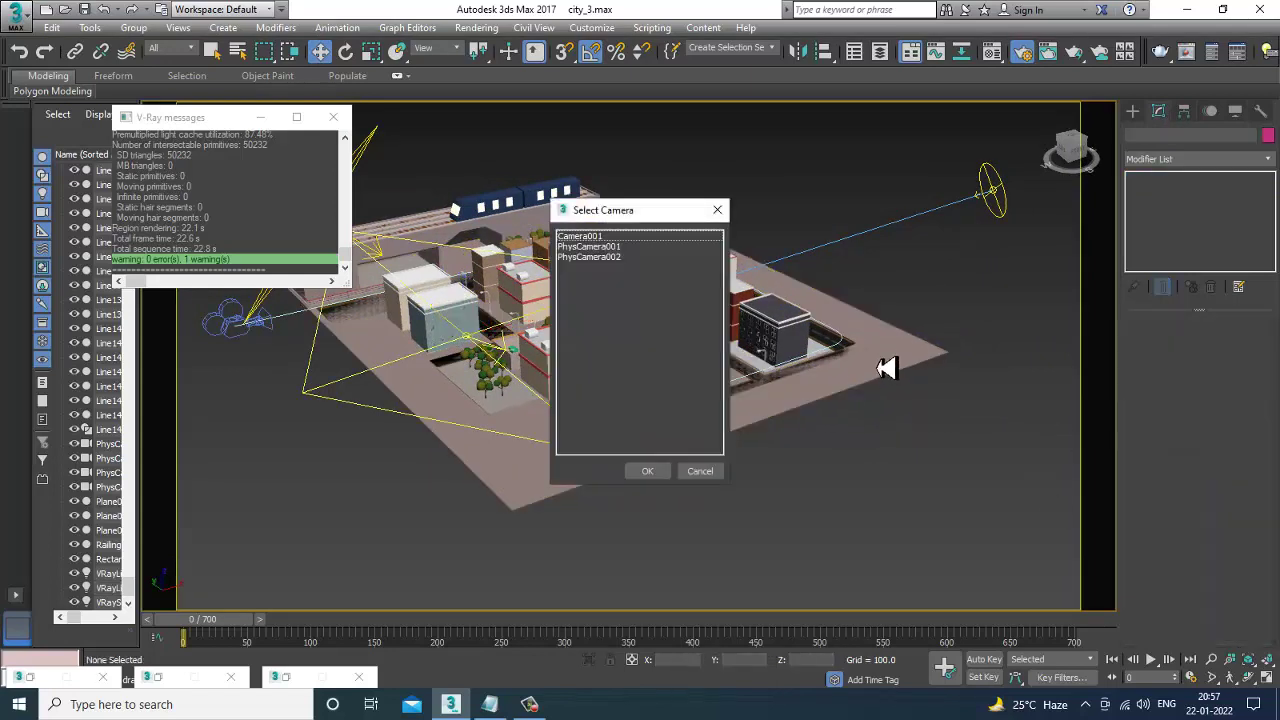
double_click(615, 260)
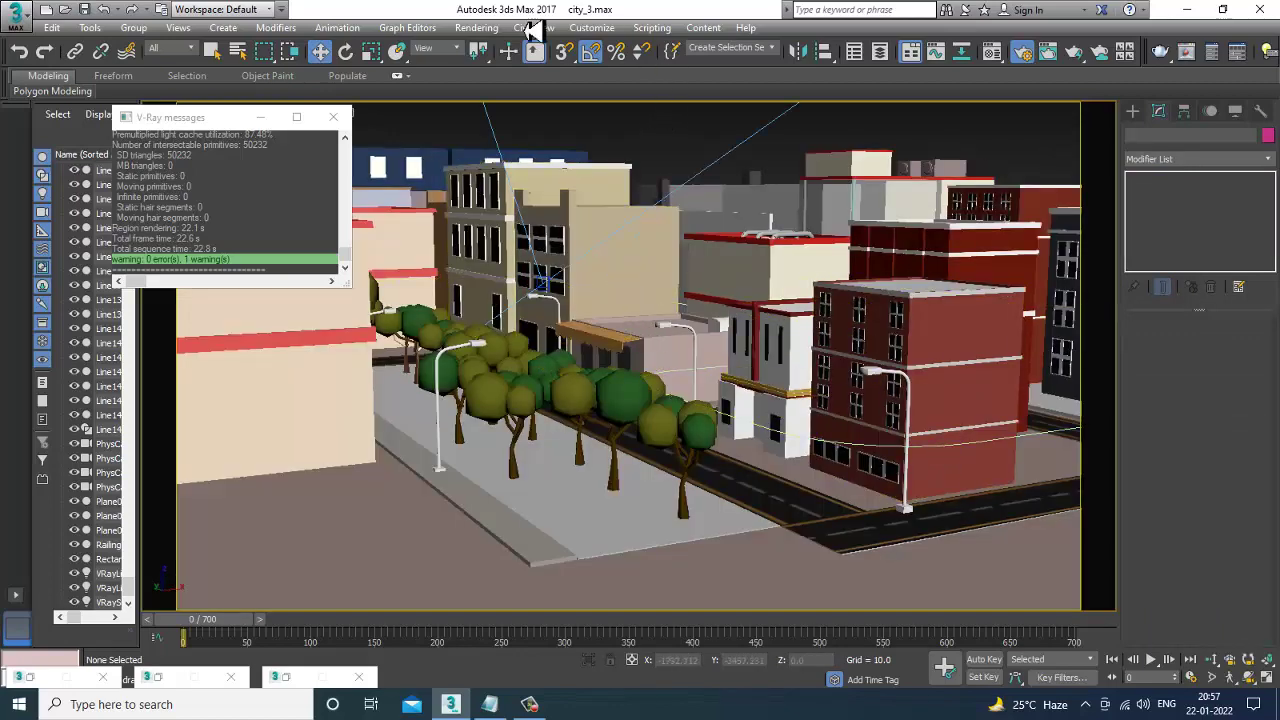
left_click(476, 27)
left_click(503, 58)
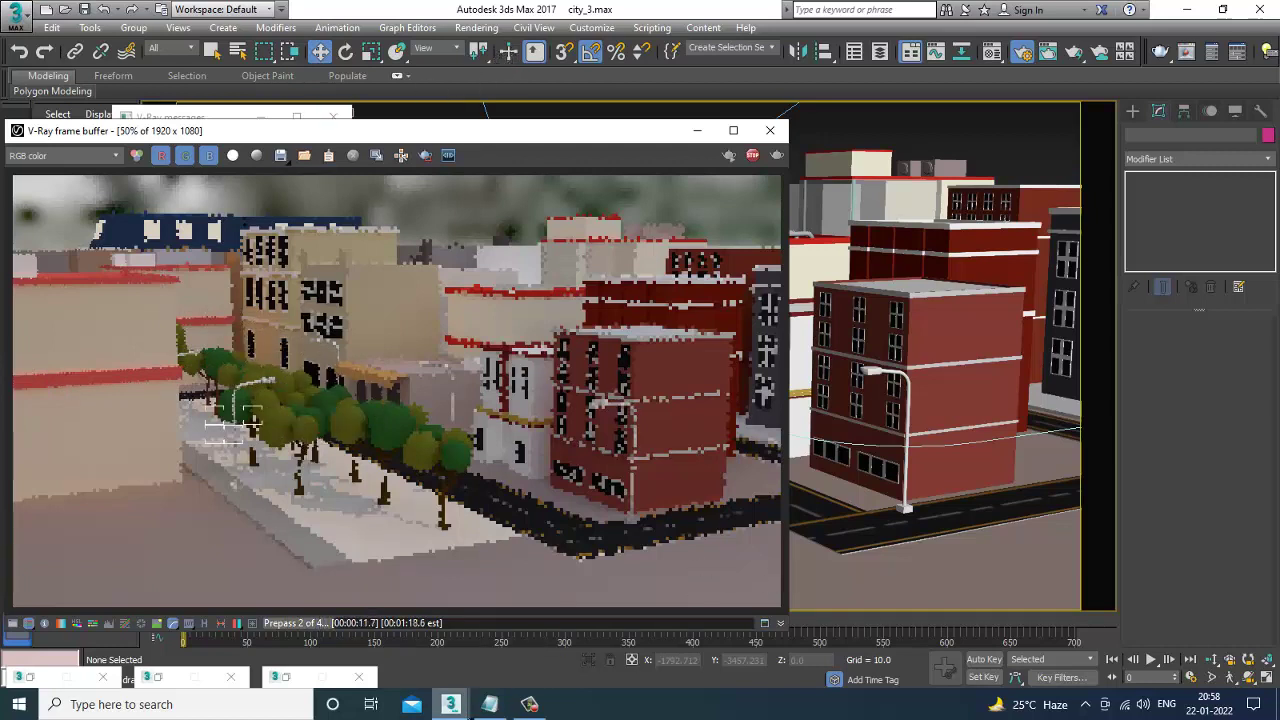
- Check the Notepad tutorial notes, then drag the V-Ray frame buffer left to reveal progress
left_click(492, 706)
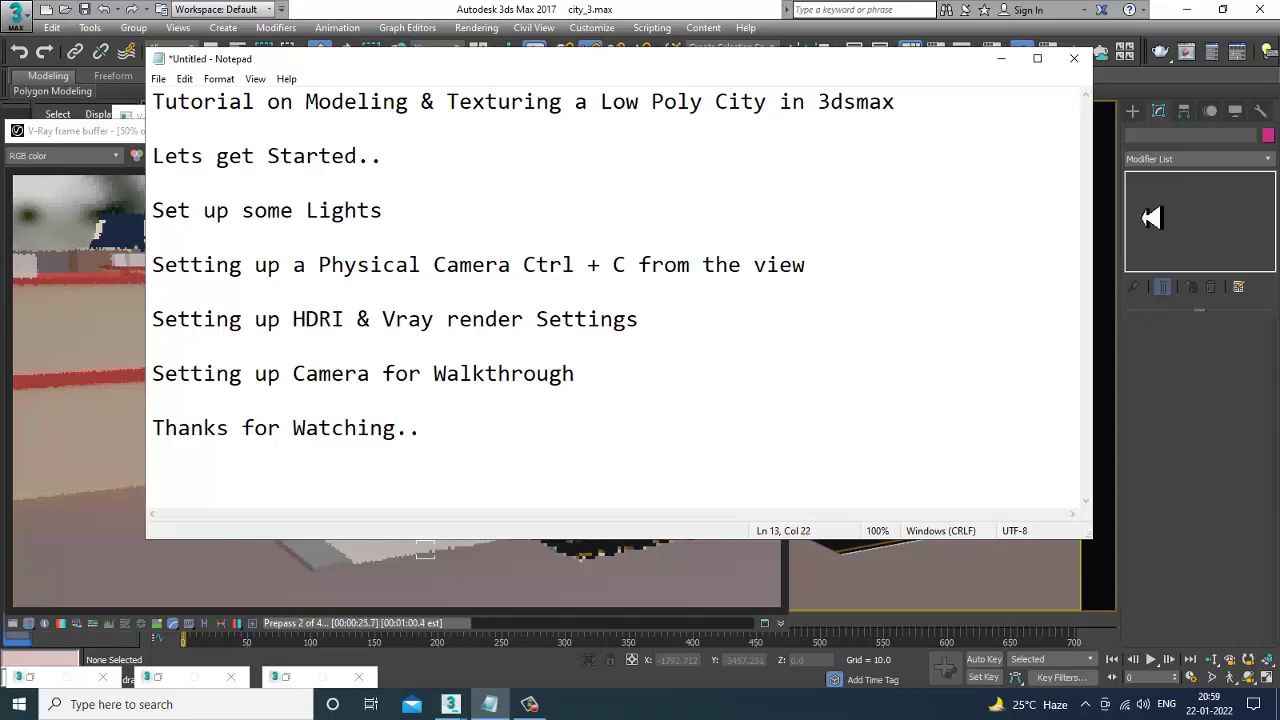
left_click(1001, 58)
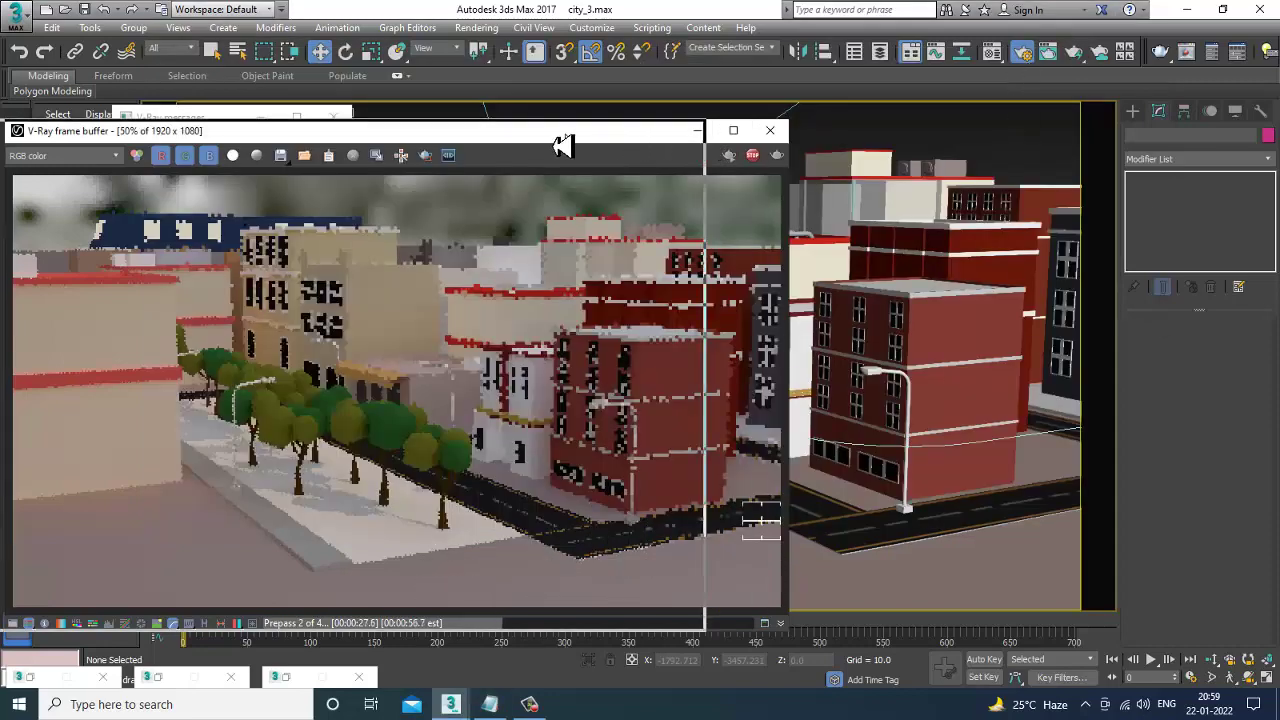
left_click_drag(563, 145, 252, 145)
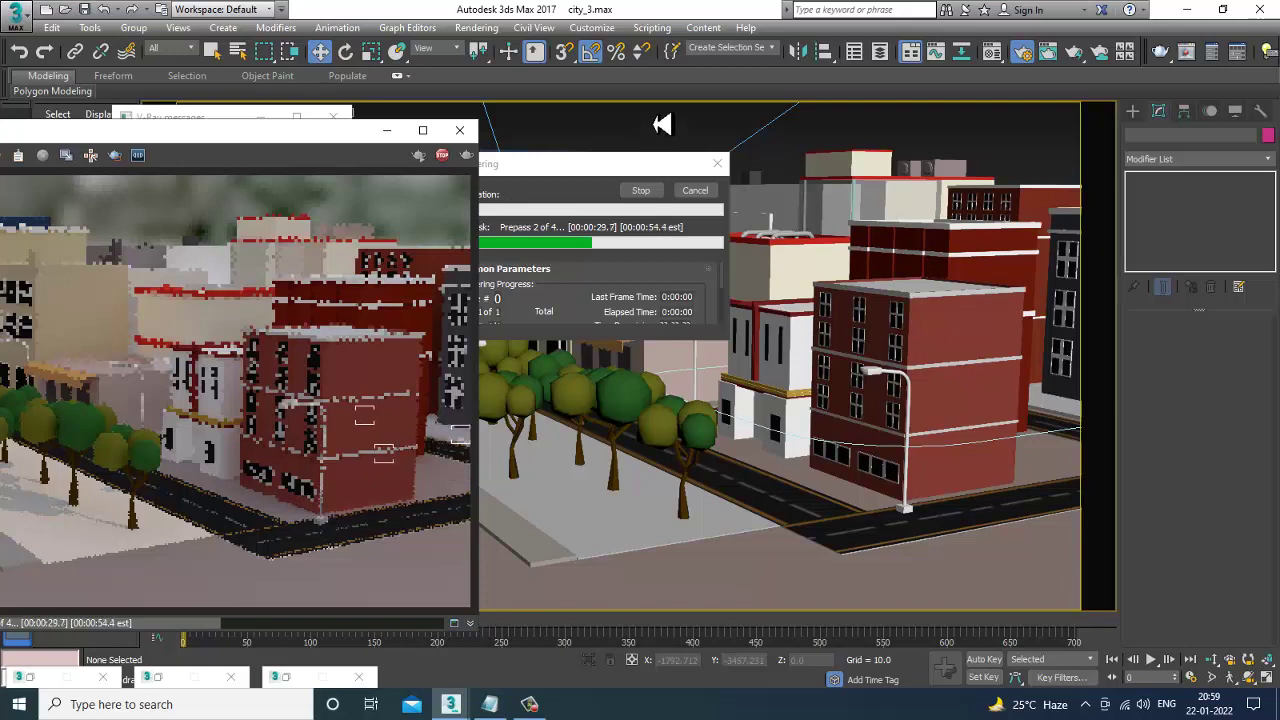